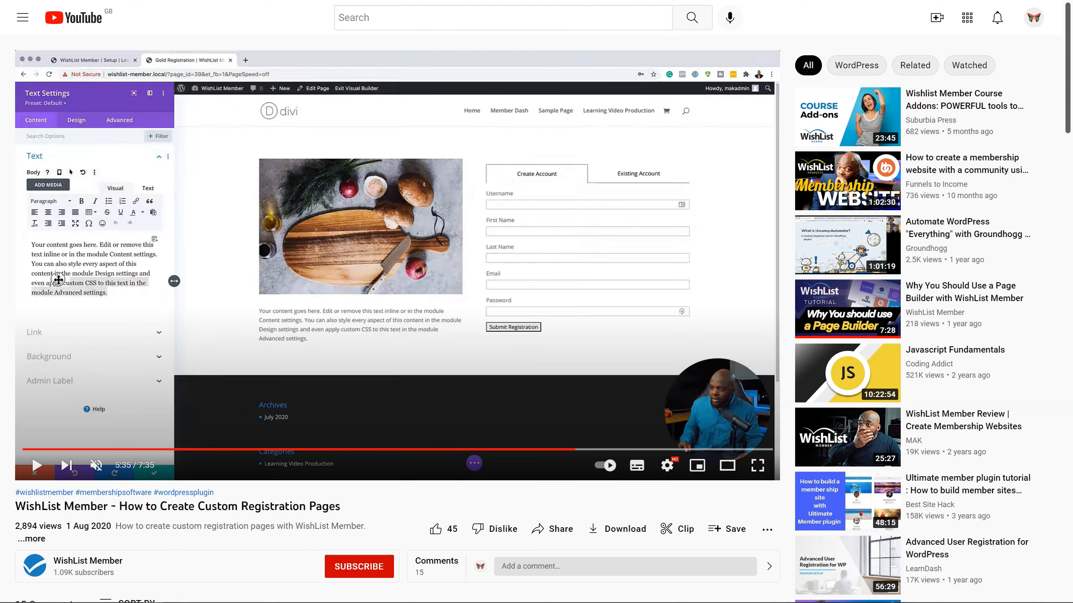
{"action": "left_click", "coordinate": [37, 465]}
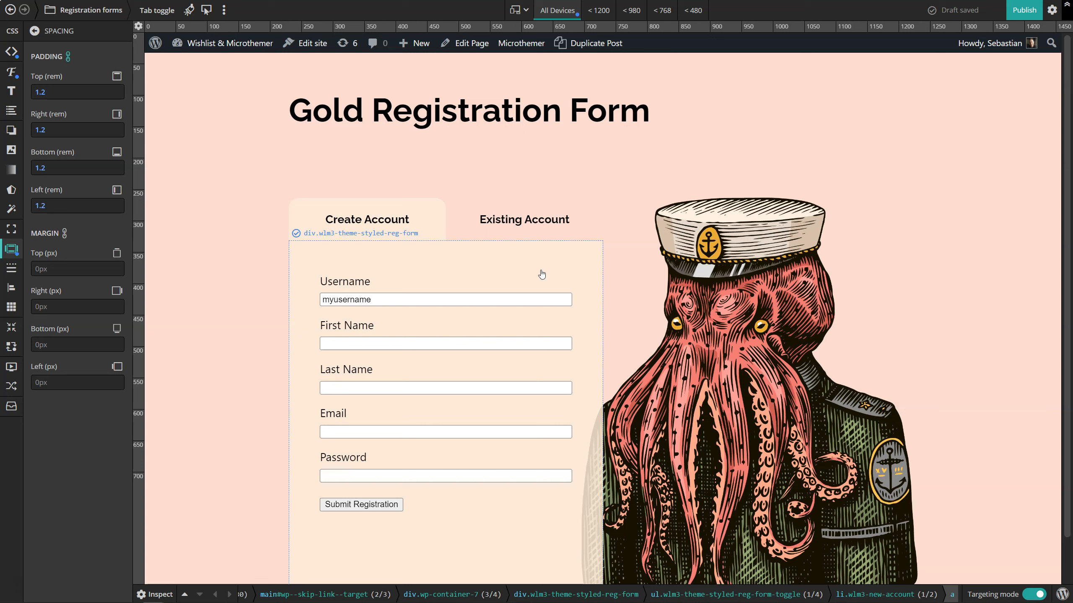
- Select the form's Username input and inspect its label, wrapper div and input element in the page's HTML
{"action": "left_click", "coordinate": [424, 299]}
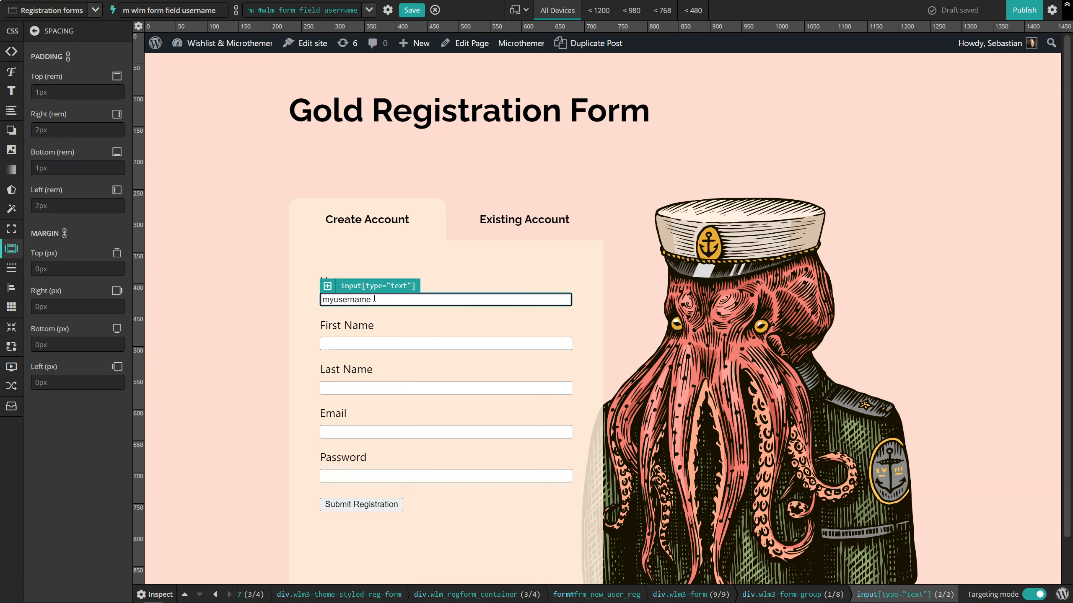
{"action": "left_click", "coordinate": [157, 595]}
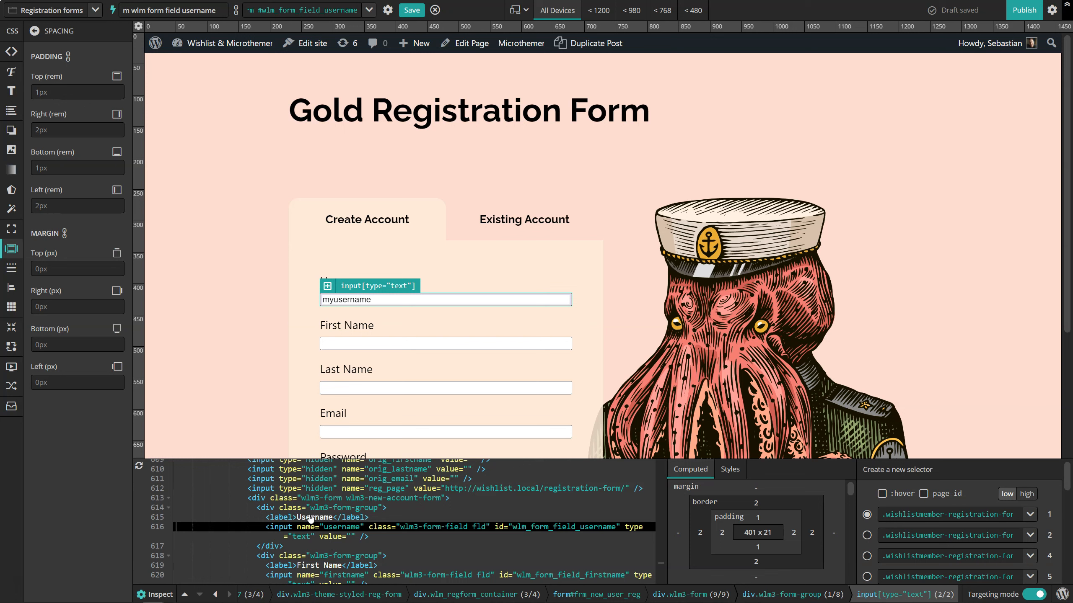
{"action": "left_click", "coordinate": [284, 516]}
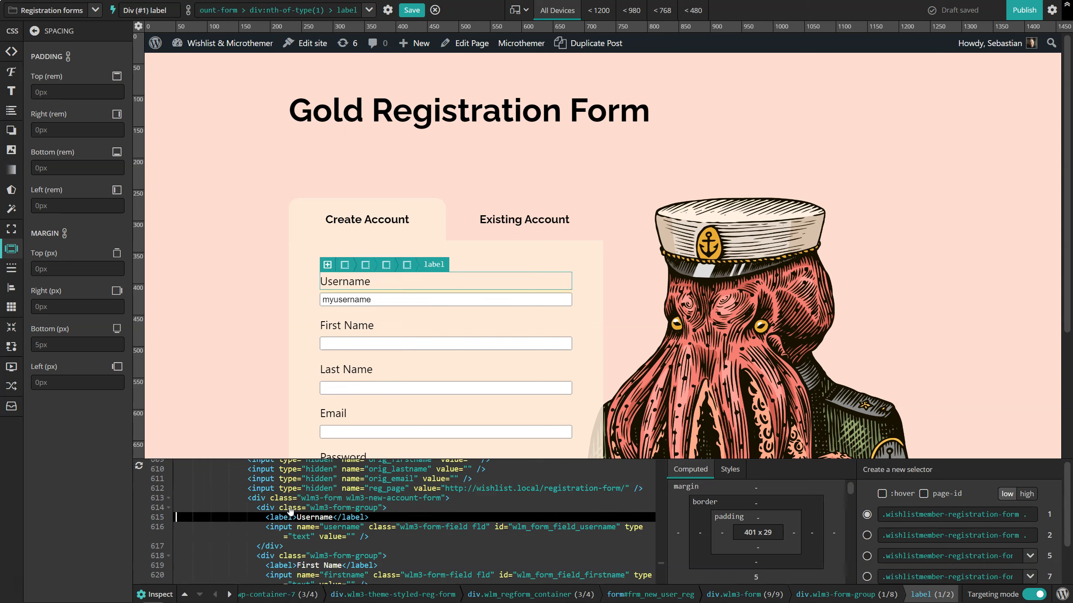
{"action": "left_click", "coordinate": [282, 509]}
{"action": "left_click", "coordinate": [285, 519]}
{"action": "left_click", "coordinate": [282, 529]}
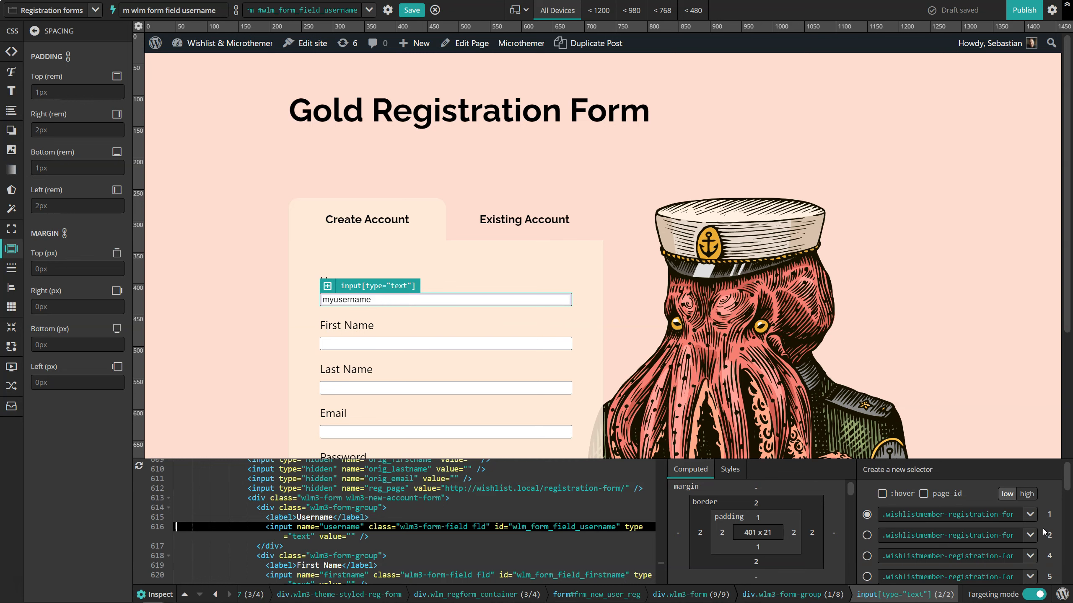
- Target all five text fields of the Create Account form with the suggested selector ending in .wlm3-new-account-form .fld
{"action": "scroll", "coordinate": [1046, 533], "scroll_direction": "down", "scroll_amount": 2}
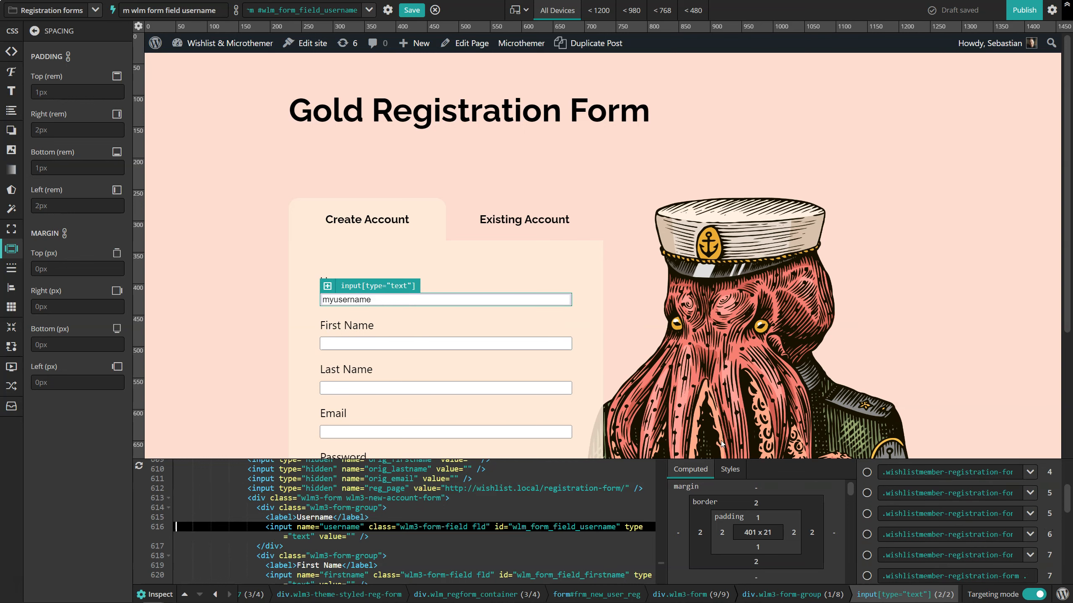
{"action": "scroll", "coordinate": [587, 333], "scroll_direction": "down", "scroll_amount": 2}
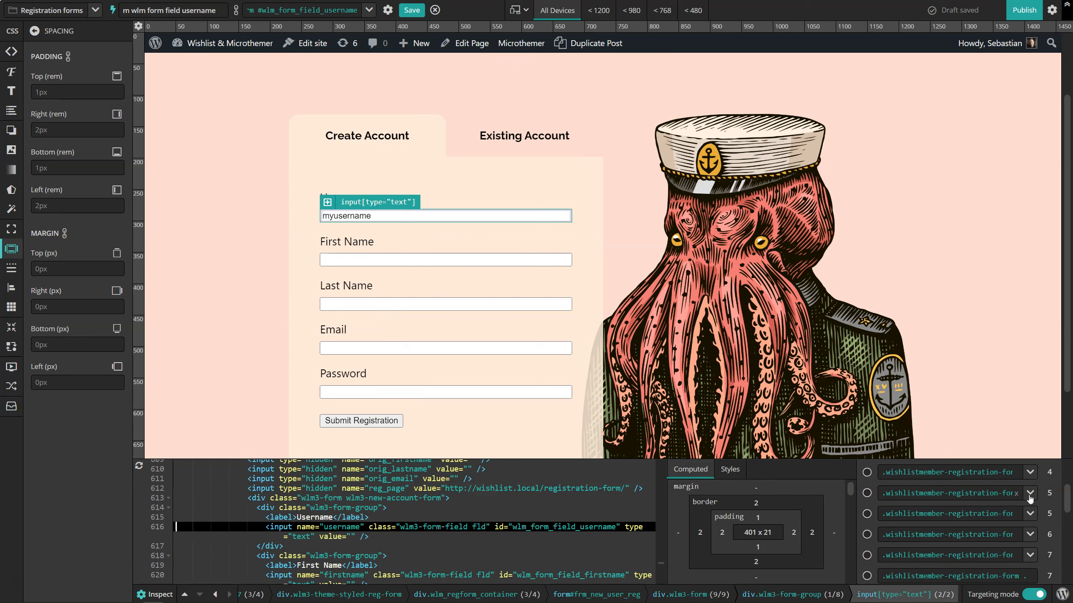
{"action": "left_click", "coordinate": [866, 513]}
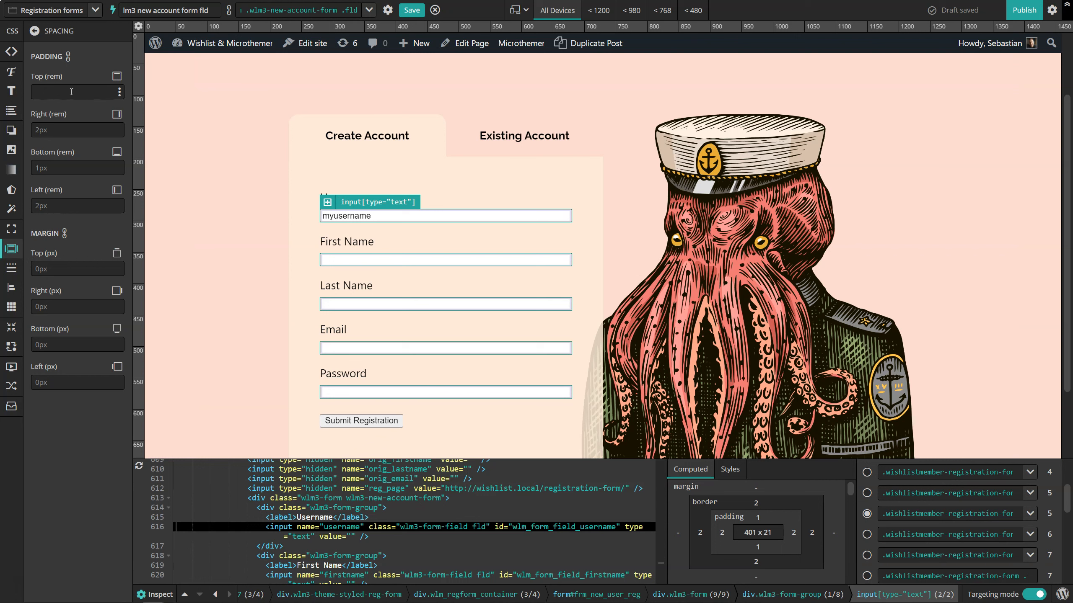
- Link the padding sides of the form fields and set the padding to 0.7rem
{"action": "left_click", "coordinate": [68, 57]}
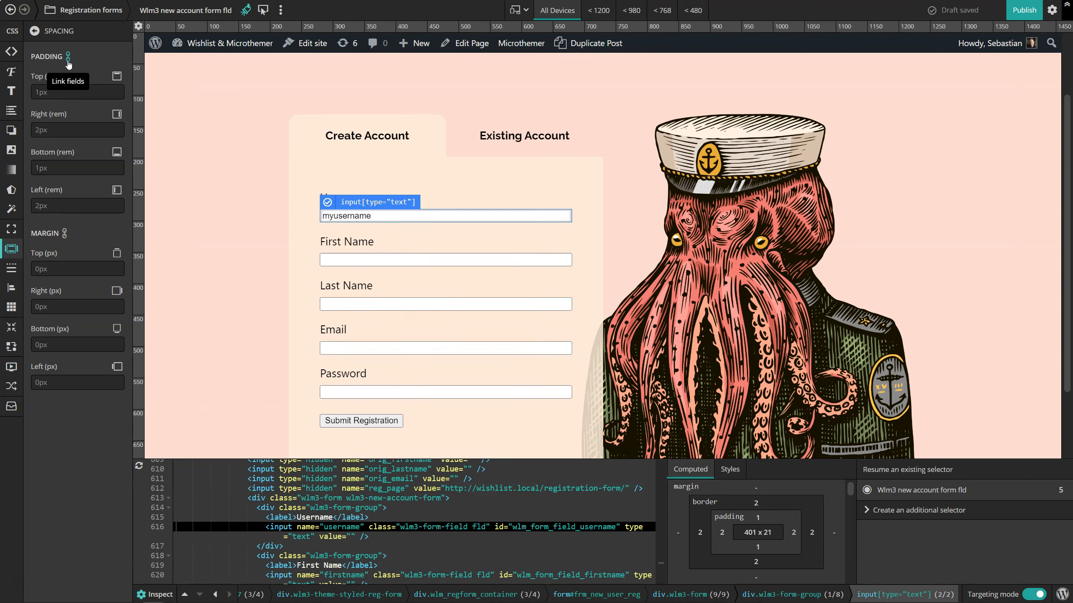
{"action": "left_click", "coordinate": [111, 98]}
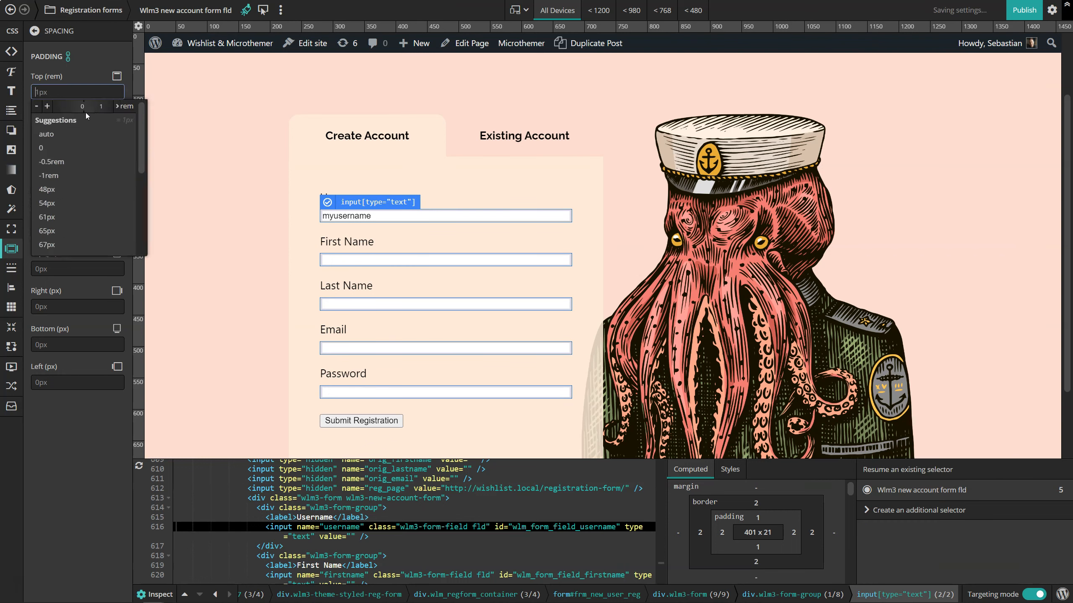
{"action": "left_click", "coordinate": [90, 107]}
{"action": "left_click_drag", "start_coordinate": [91, 106], "coordinate": [85, 108]}
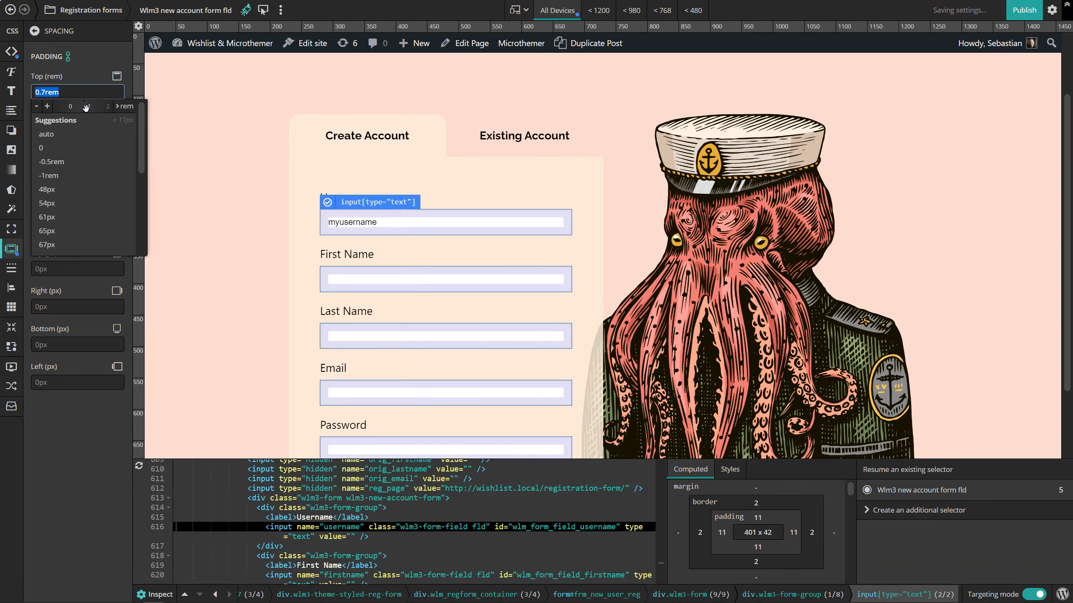
- Set the font size of the form fields to 1.2rem
{"action": "left_click", "coordinate": [10, 73]}
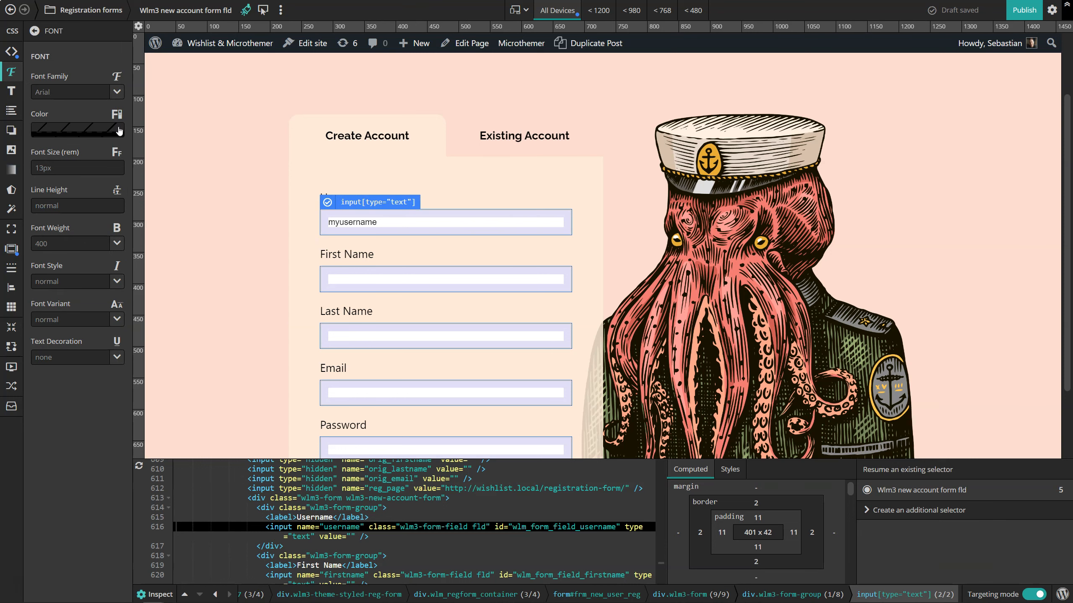
{"action": "left_click", "coordinate": [118, 168]}
{"action": "left_click_drag", "start_coordinate": [93, 181], "coordinate": [86, 182]}
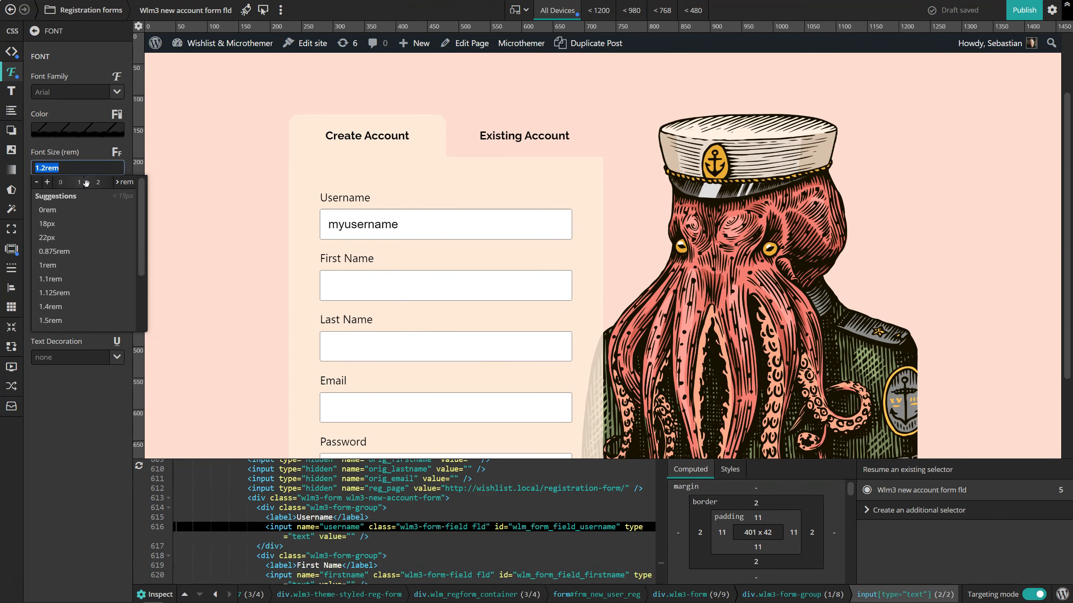
- Convert the form fields' font size unit to px and back to rem
{"action": "left_click", "coordinate": [121, 184]}
{"action": "left_click", "coordinate": [126, 197]}
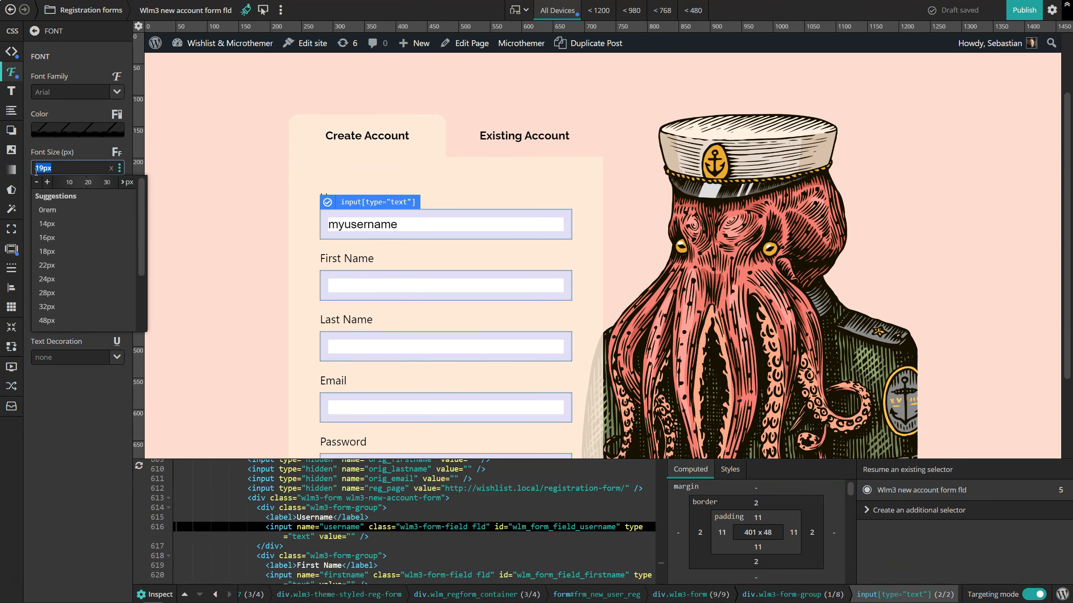
{"action": "left_click", "coordinate": [127, 182]}
{"action": "left_click", "coordinate": [131, 219]}
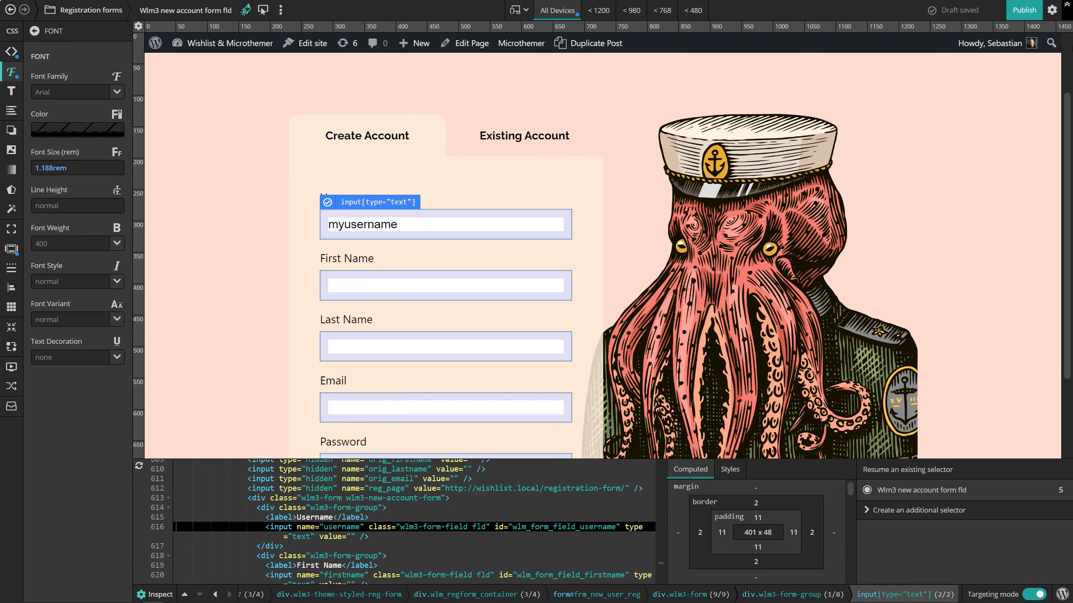
- Review the default length units in the preferences and close them without making changes
{"action": "left_click", "coordinate": [1051, 10]}
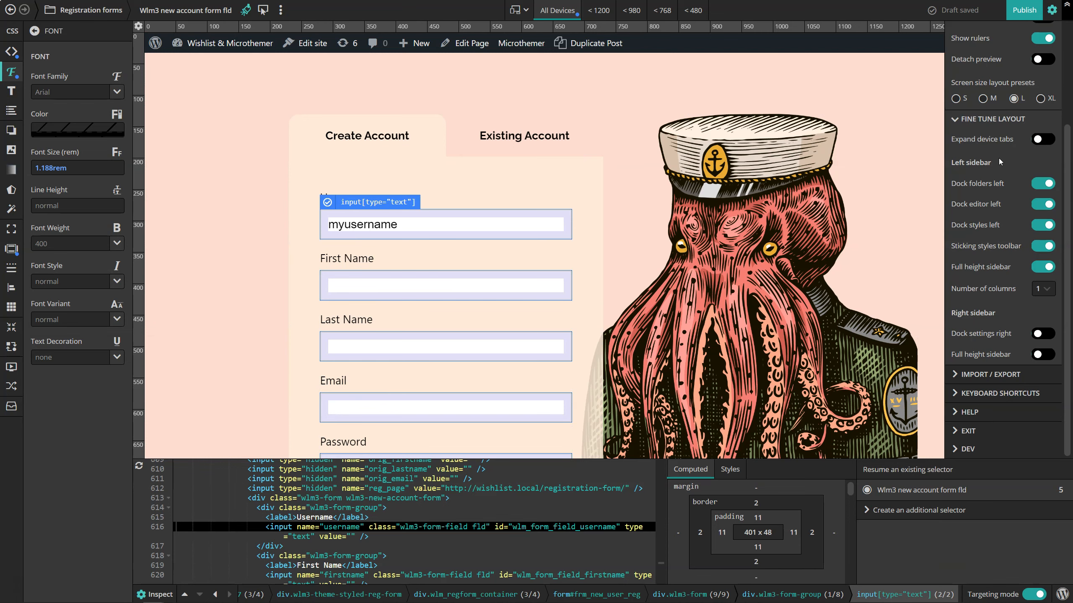
{"action": "scroll", "coordinate": [987, 160], "scroll_direction": "up", "scroll_amount": 3}
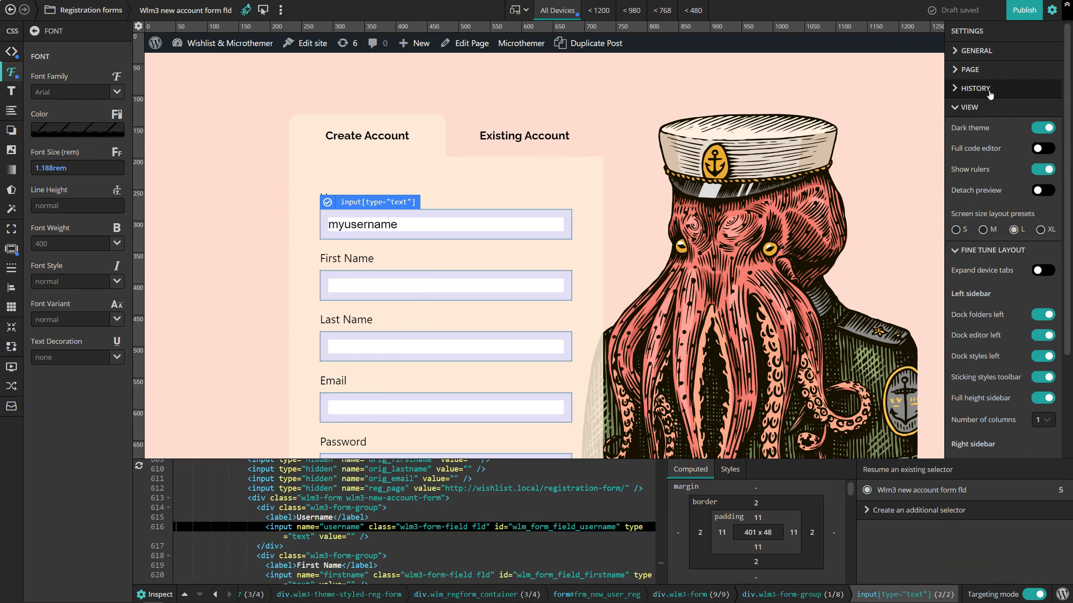
{"action": "left_click", "coordinate": [979, 51]}
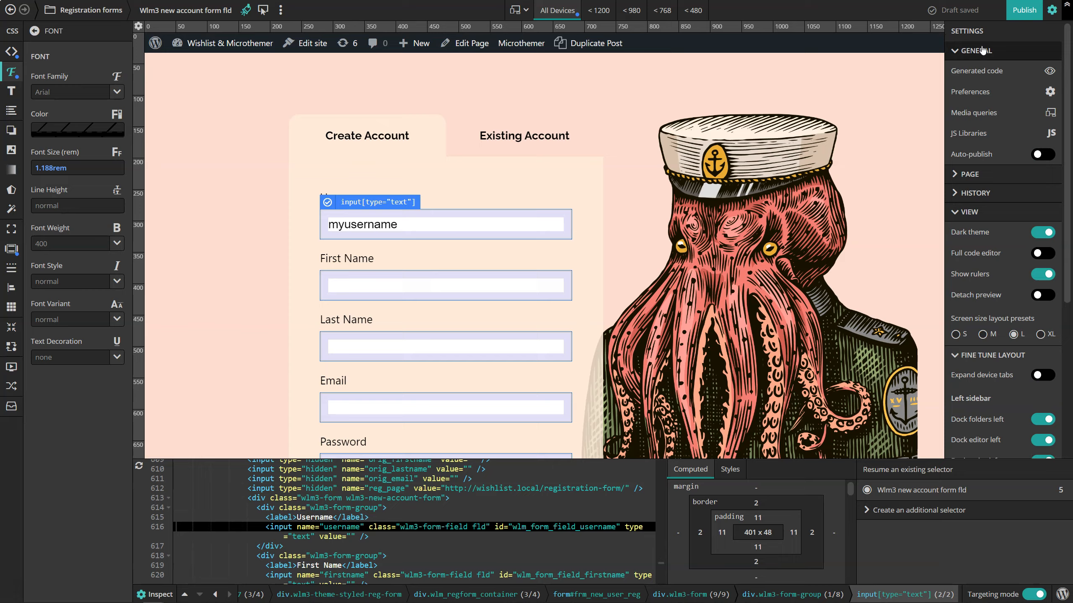
{"action": "left_click", "coordinate": [972, 94]}
{"action": "left_click", "coordinate": [191, 64]}
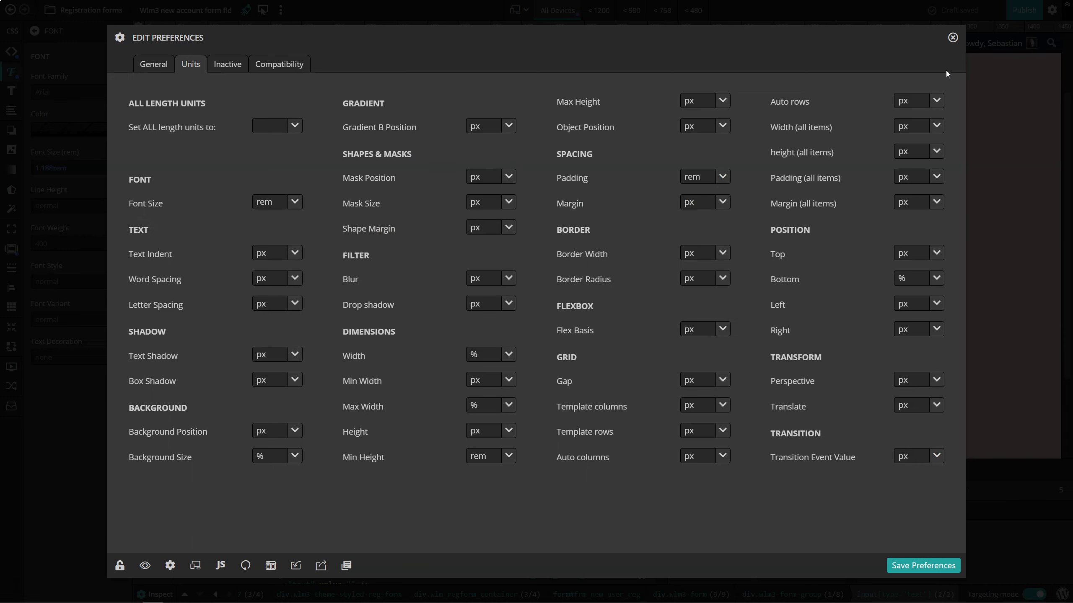
{"action": "left_click", "coordinate": [952, 38]}
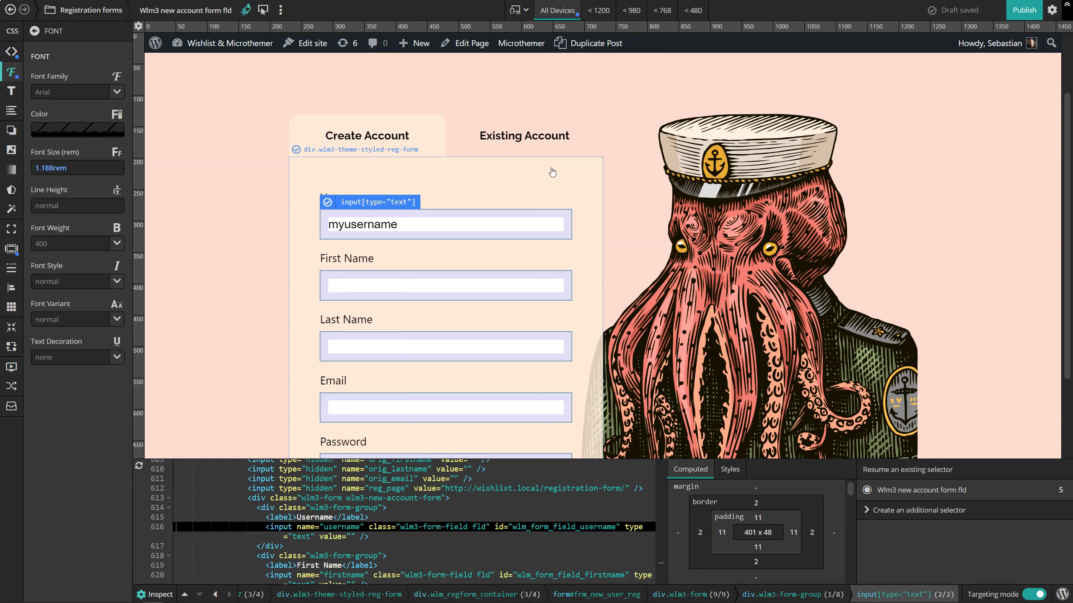
- Turn off the element highlighting and set the form fields' font size to 1.2rem
{"action": "left_click", "coordinate": [247, 11]}
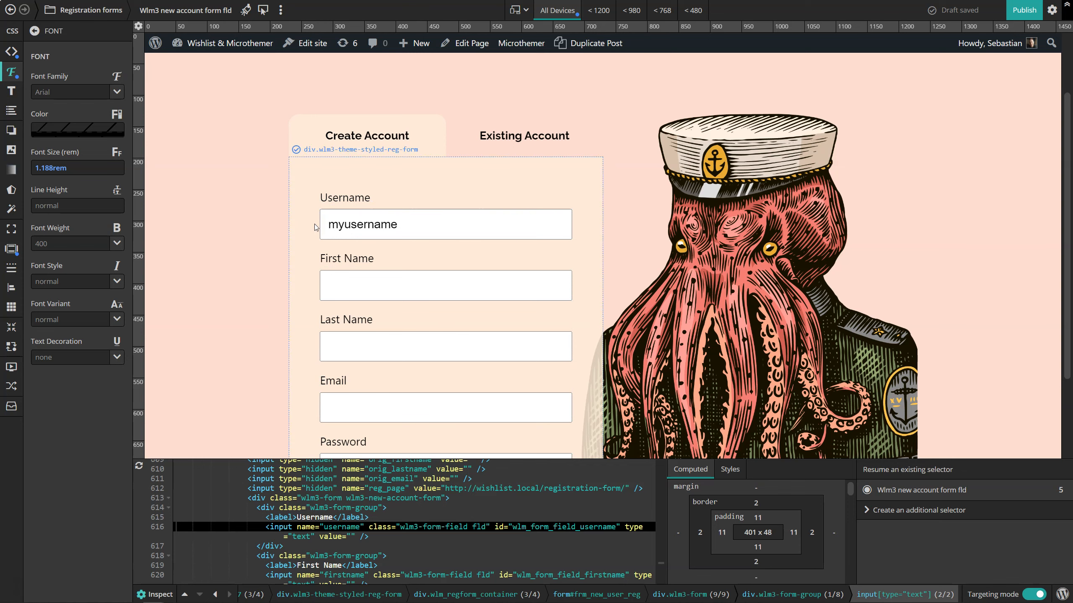
{"action": "left_click", "coordinate": [118, 169]}
{"action": "left_click_drag", "start_coordinate": [94, 183], "coordinate": [94, 182]}
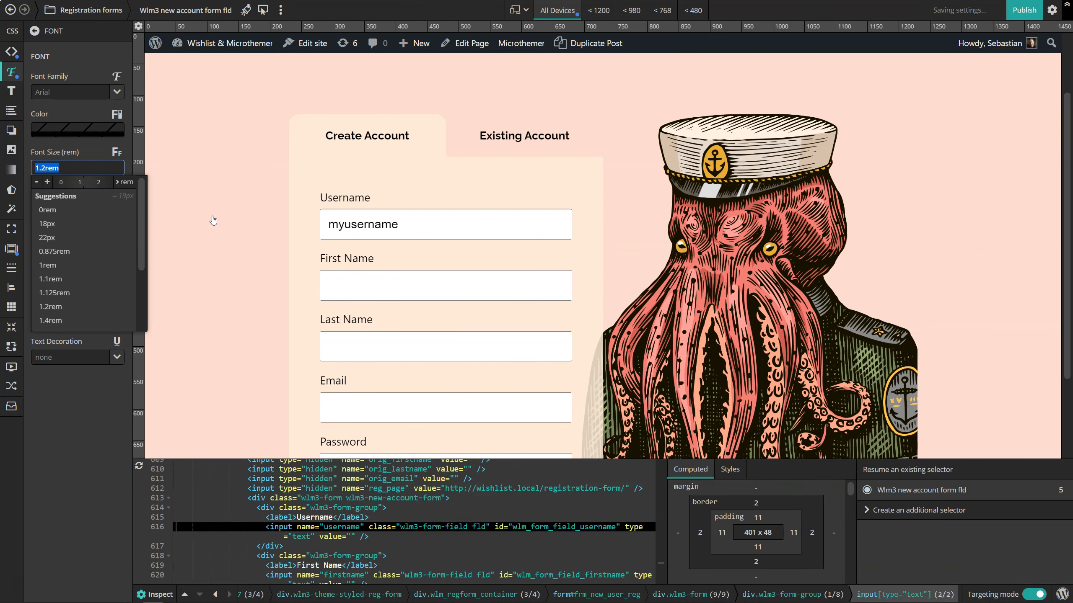
- Select the Submit Registration button and give it the coral background colour #ed6776 from the saved swatches
{"action": "scroll", "coordinate": [634, 274], "scroll_direction": "down", "scroll_amount": 2}
{"action": "scroll", "coordinate": [635, 274], "scroll_direction": "down", "scroll_amount": 1}
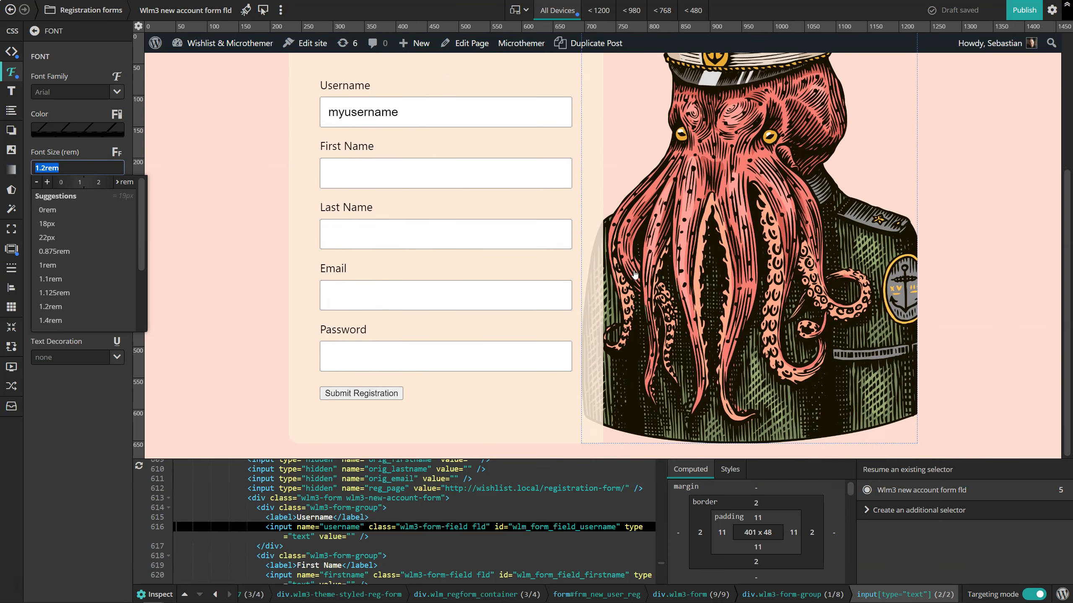
{"action": "left_click", "coordinate": [372, 399]}
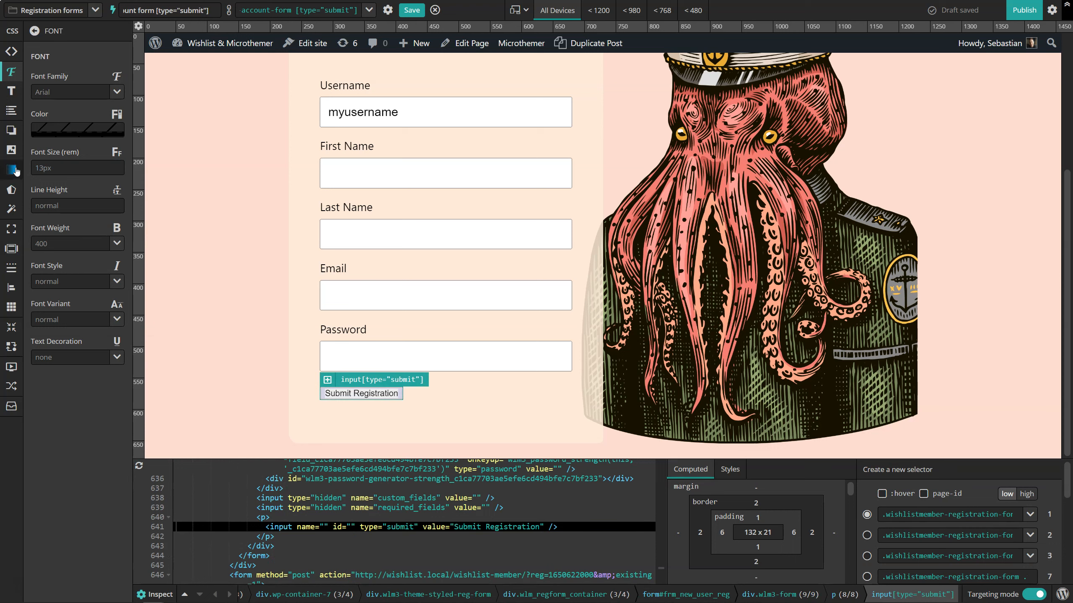
{"action": "left_click", "coordinate": [11, 153]}
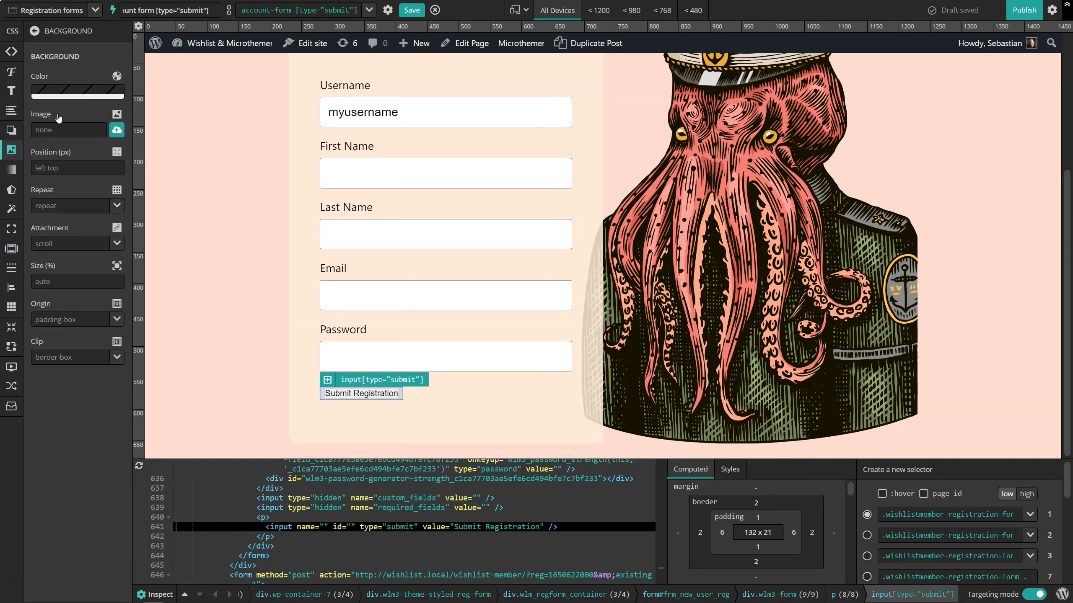
{"action": "left_click", "coordinate": [69, 92]}
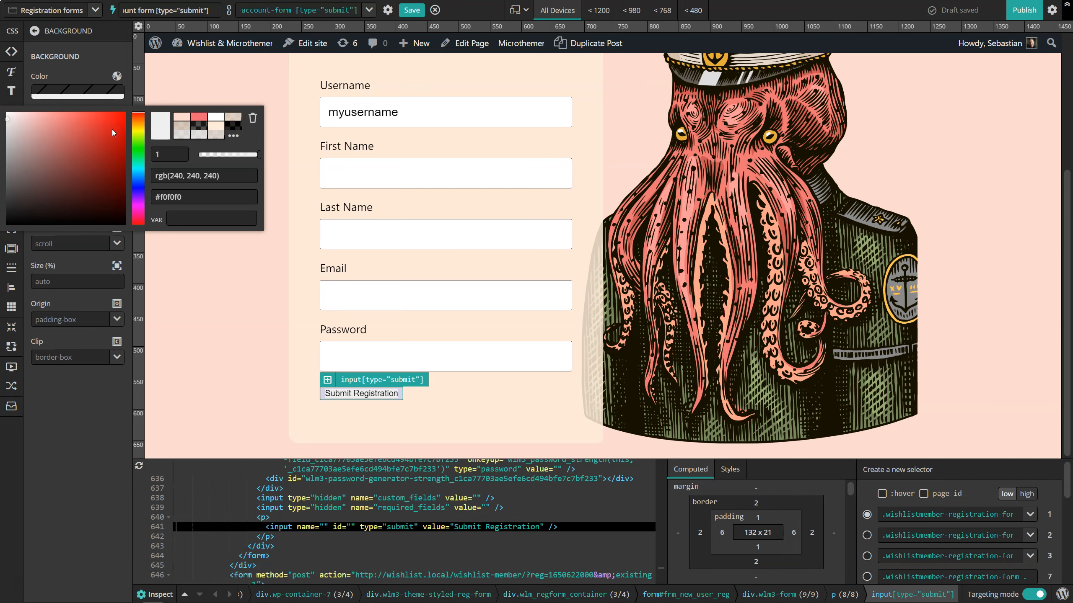
{"action": "left_click", "coordinate": [199, 117]}
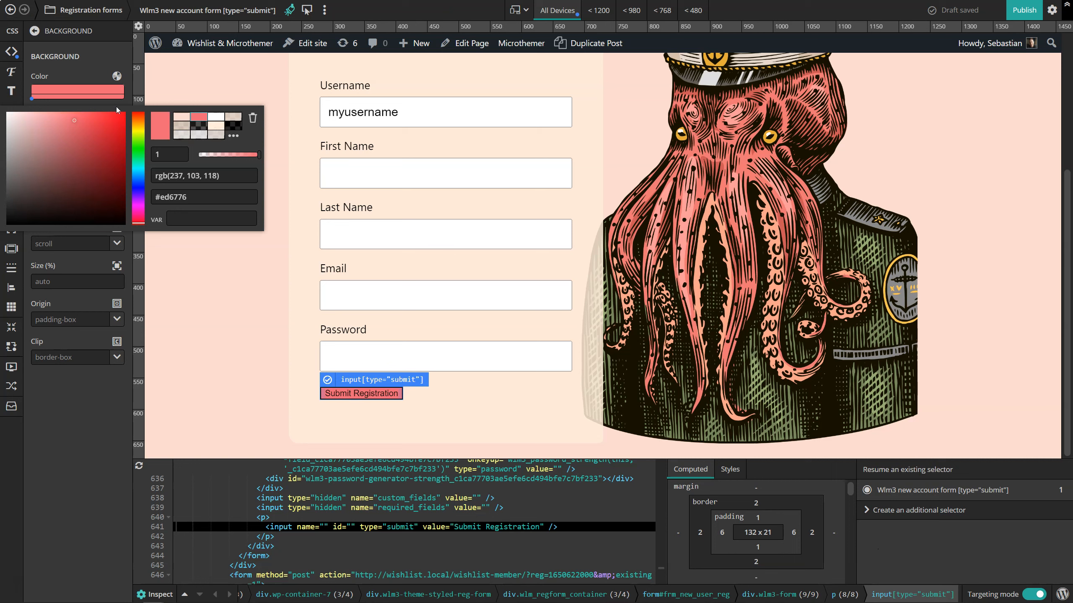
{"action": "left_click", "coordinate": [84, 62]}
- Set the Submit Registration button's text colour to white from the saved swatches
{"action": "left_click", "coordinate": [11, 71]}
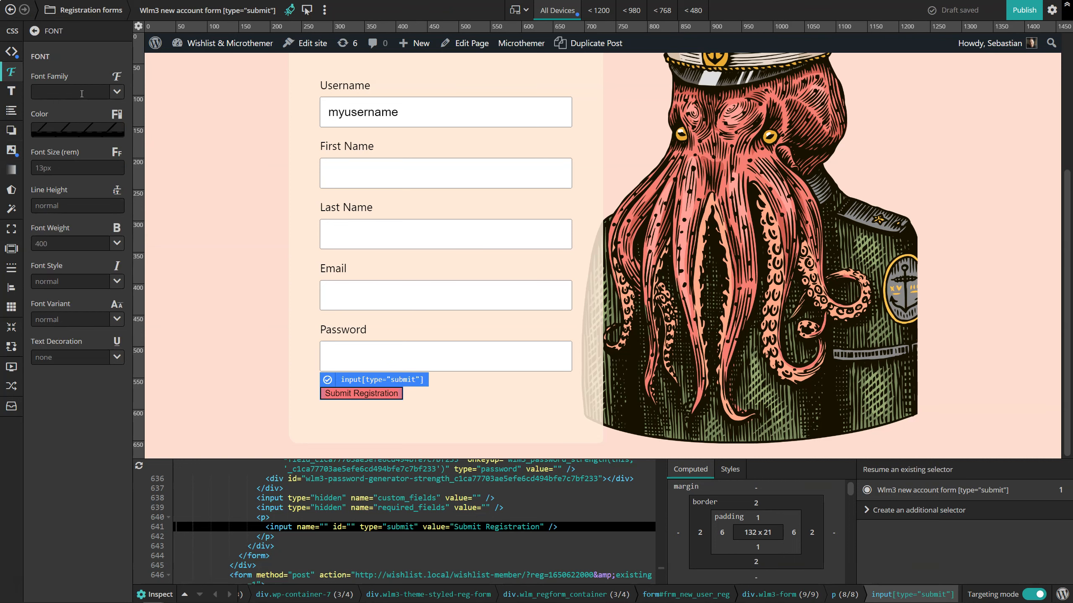
{"action": "left_click", "coordinate": [101, 131]}
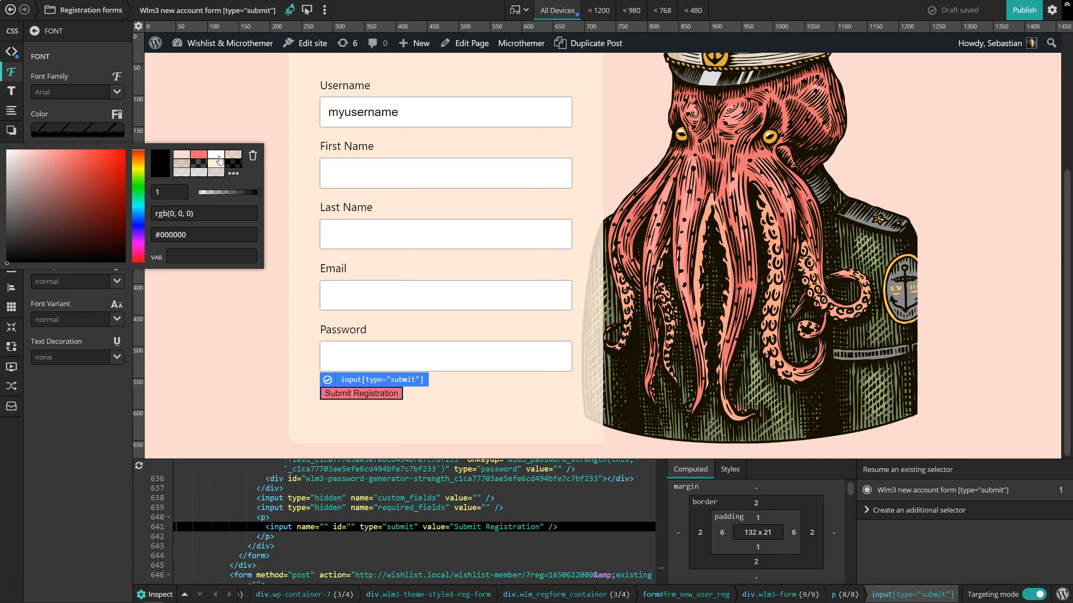
{"action": "left_click", "coordinate": [219, 160]}
{"action": "left_click", "coordinate": [98, 63]}
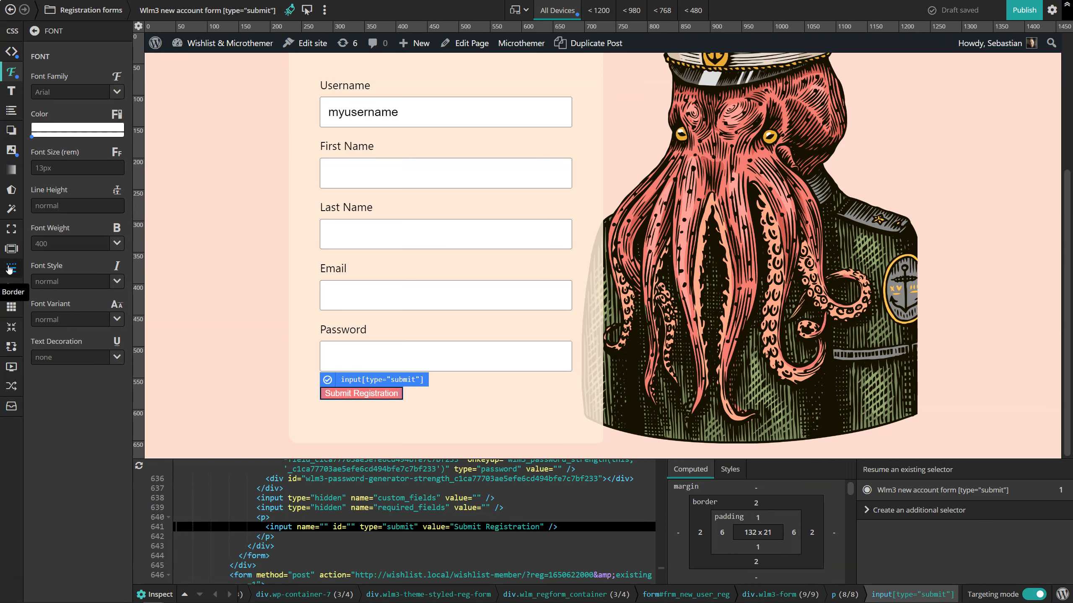
- Set the Submit Registration button's border width to 0 on all sides
{"action": "left_click", "coordinate": [10, 268]}
{"action": "left_click", "coordinate": [61, 271]}
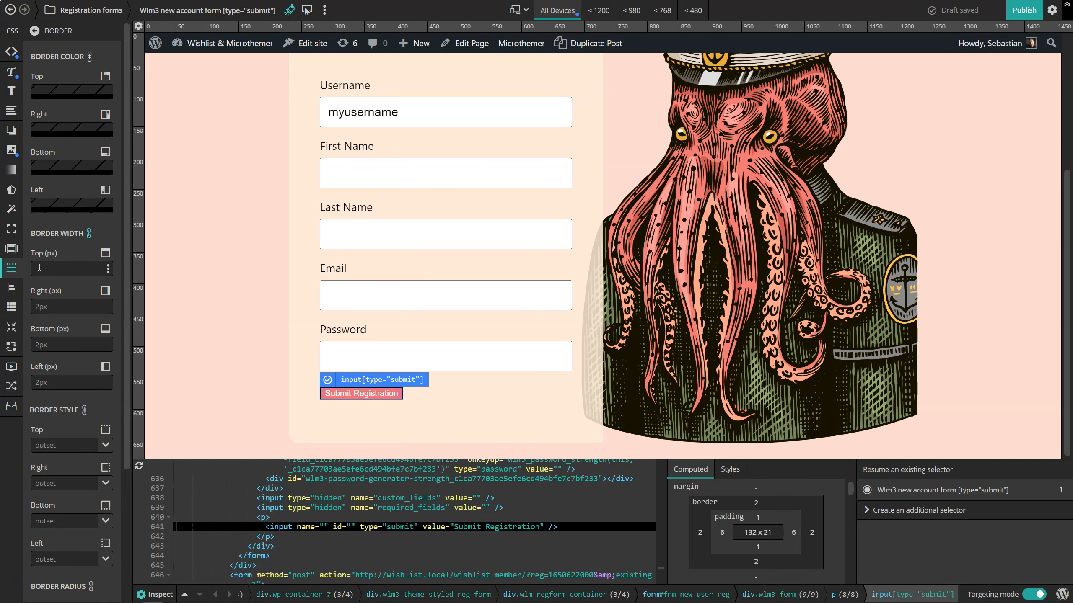
{"action": "type", "text": "0"}
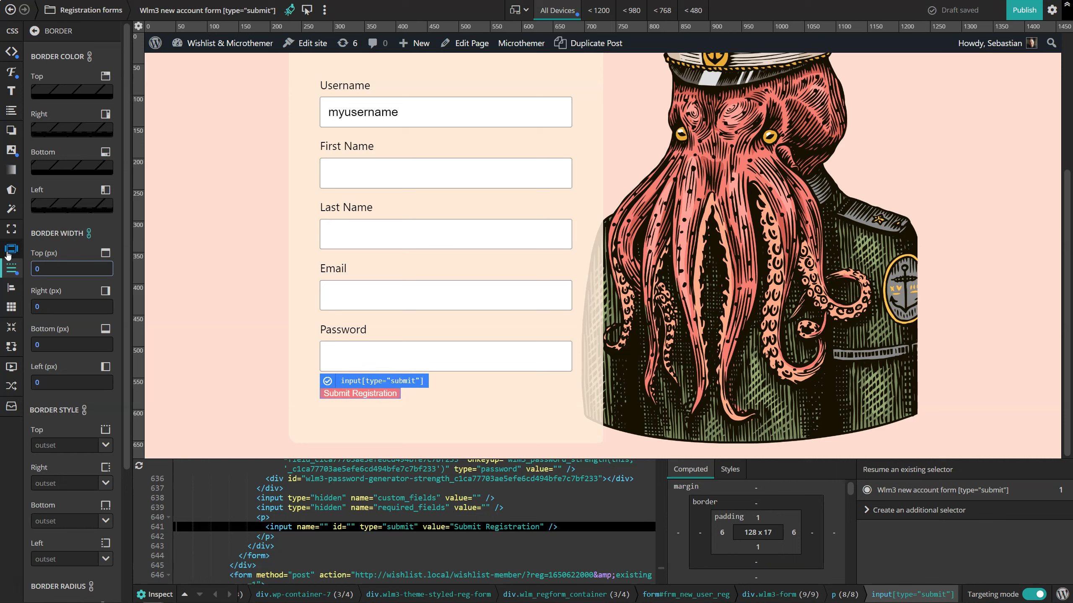
- Set the Submit Registration button's padding to 1rem on all sides
{"action": "left_click", "coordinate": [11, 250]}
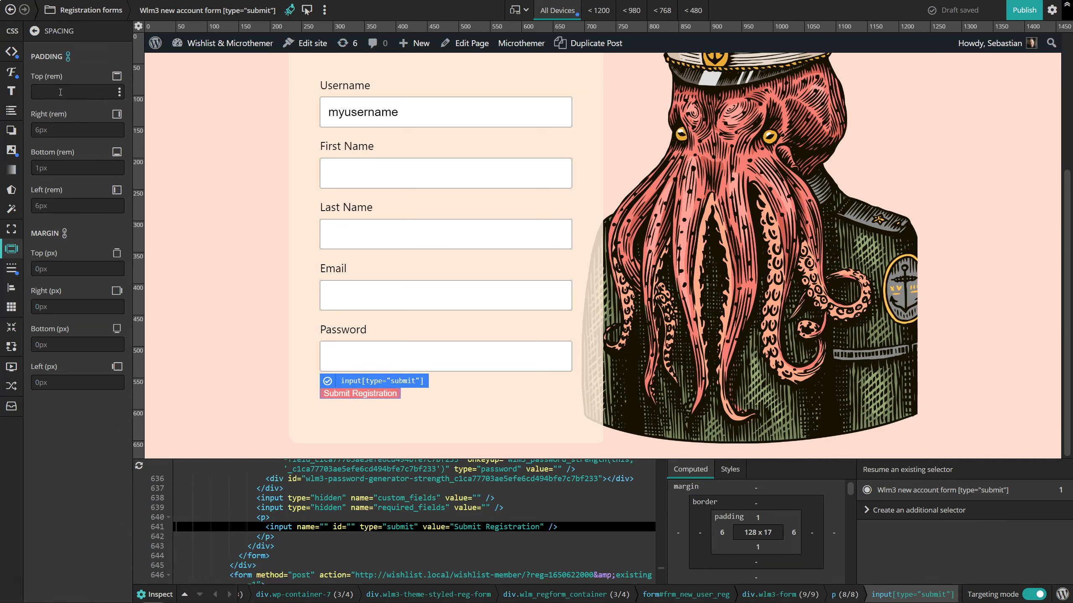
{"action": "left_click", "coordinate": [87, 91]}
{"action": "left_click_drag", "start_coordinate": [94, 109], "coordinate": [76, 110]}
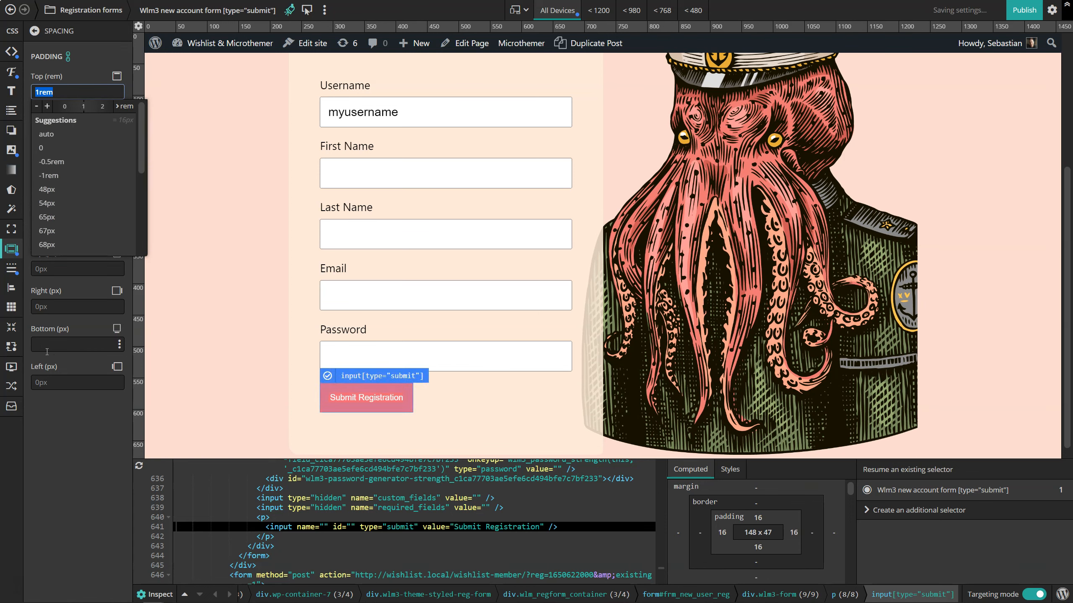
{"action": "left_click", "coordinate": [72, 459]}
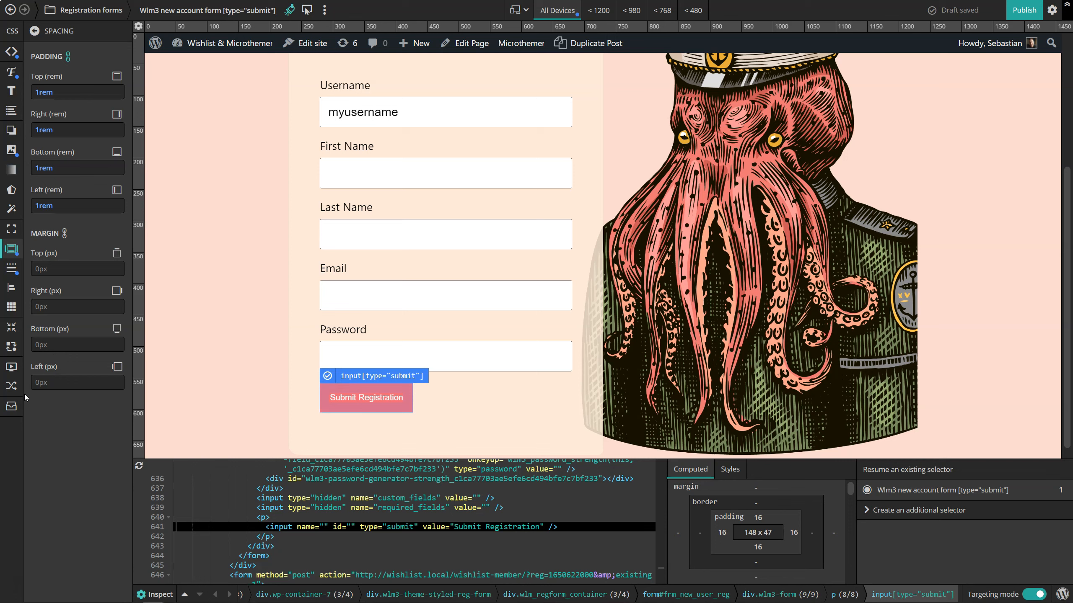
- Set the Submit Registration button's border radius to 30px on all corners and turn off the element highlighting
{"action": "left_click", "coordinate": [12, 268]}
{"action": "scroll", "coordinate": [76, 295], "scroll_direction": "down", "scroll_amount": 4}
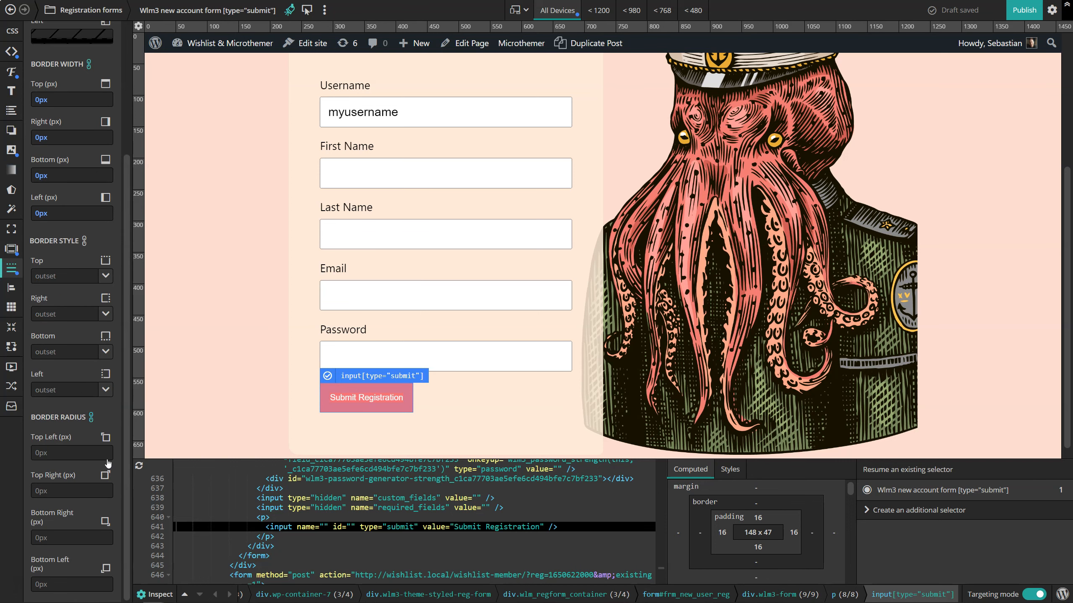
{"action": "left_click", "coordinate": [83, 451]}
{"action": "left_click_drag", "start_coordinate": [97, 294], "coordinate": [39, 298]}
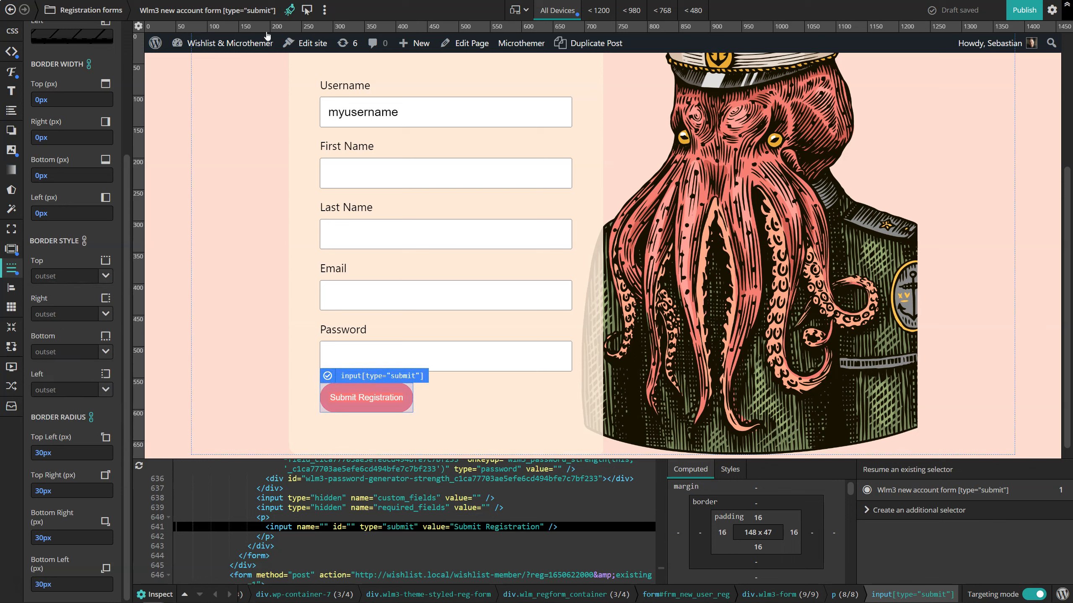
{"action": "left_click", "coordinate": [291, 10]}
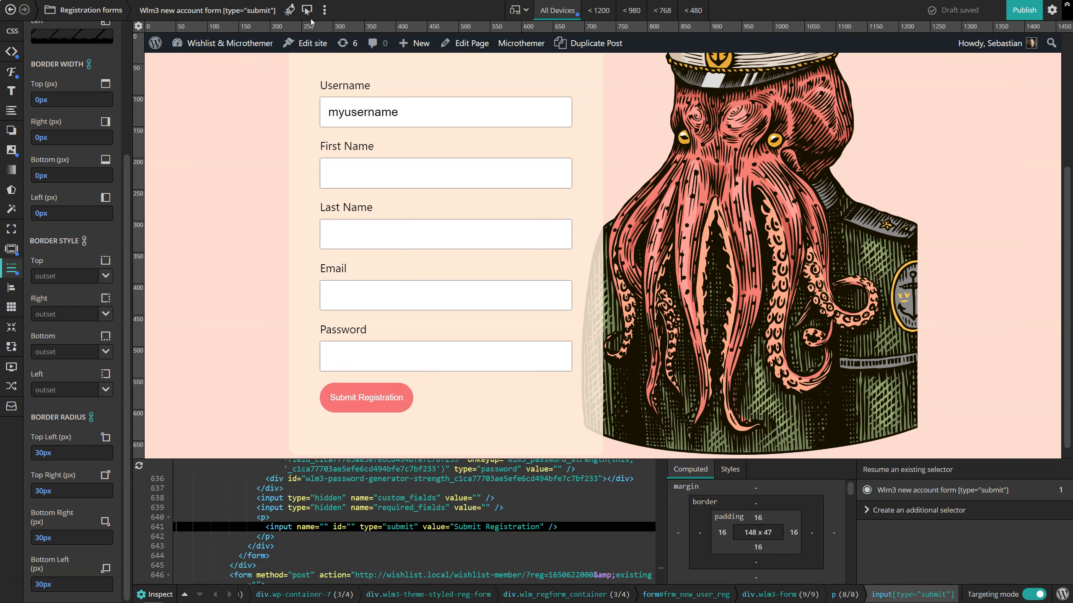
- Disable the submit button's selector to compare with the unstyled button, and enable it again
{"action": "left_click", "coordinate": [324, 10]}
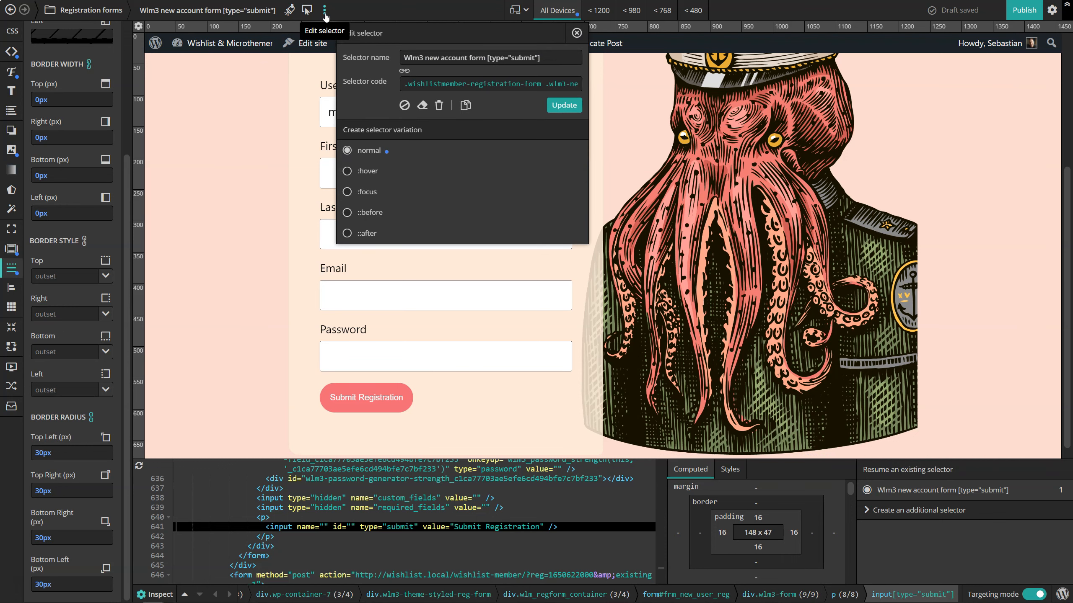
{"action": "left_click", "coordinate": [404, 106]}
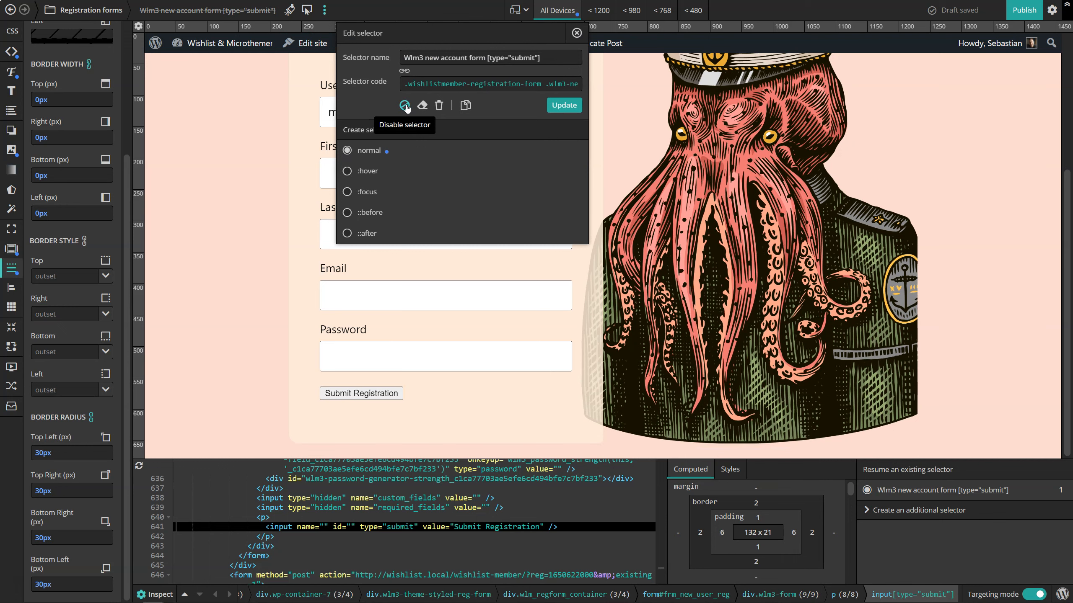
{"action": "left_click", "coordinate": [406, 106]}
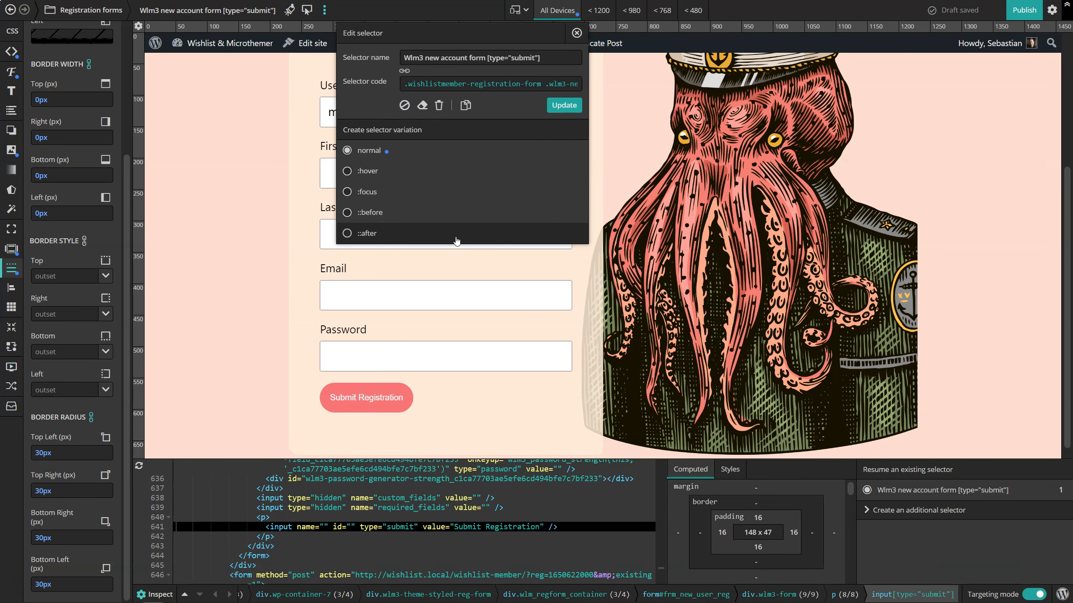
{"action": "left_click", "coordinate": [889, 17]}
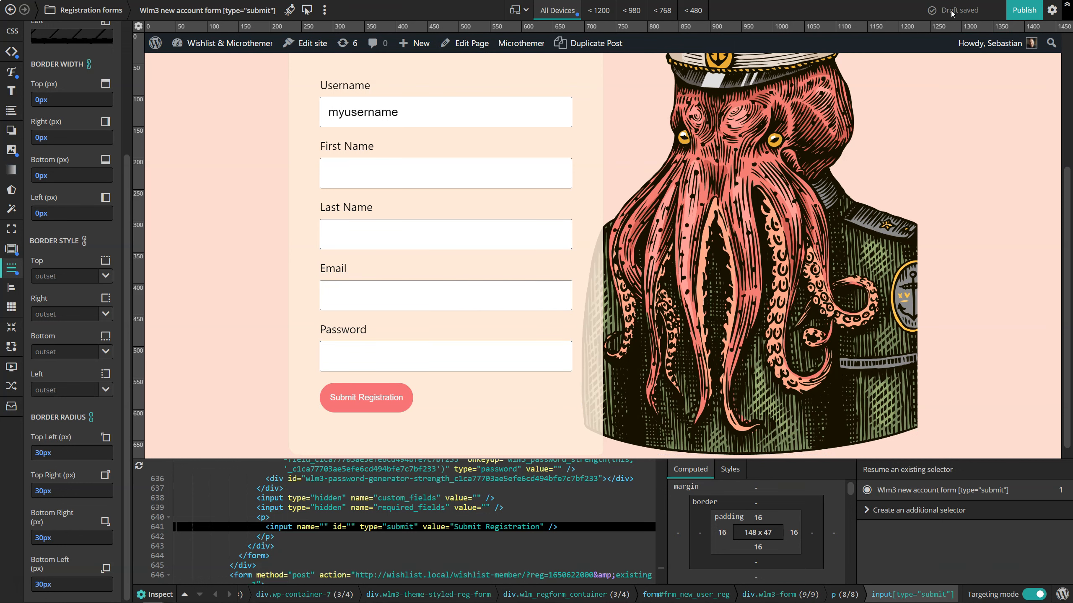
{"action": "mouse_move", "coordinate": [952, 14]}
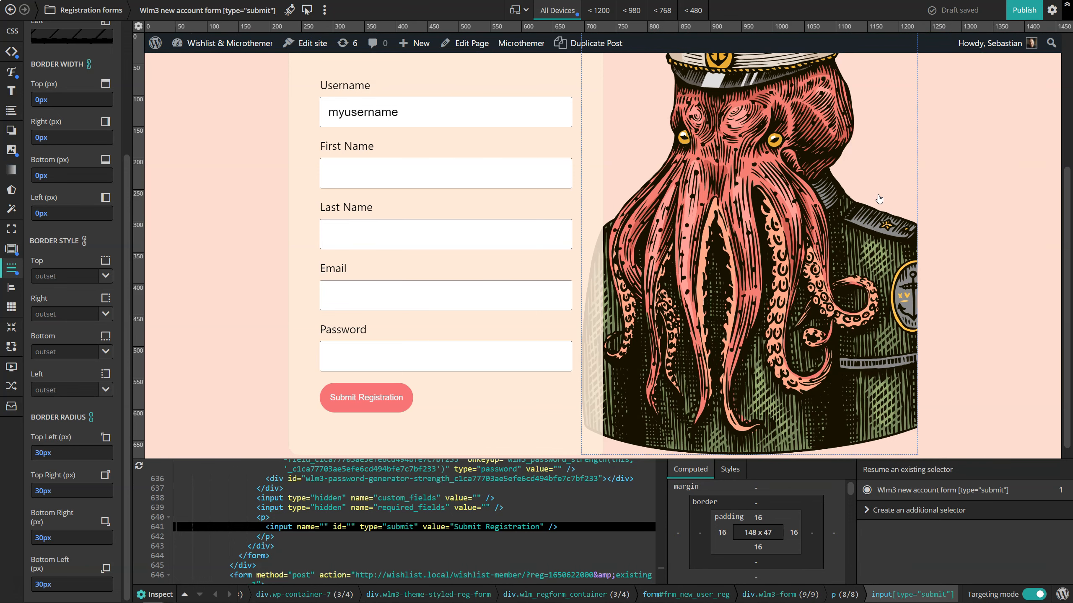
{"action": "scroll", "coordinate": [879, 197], "scroll_direction": "up", "scroll_amount": 5}
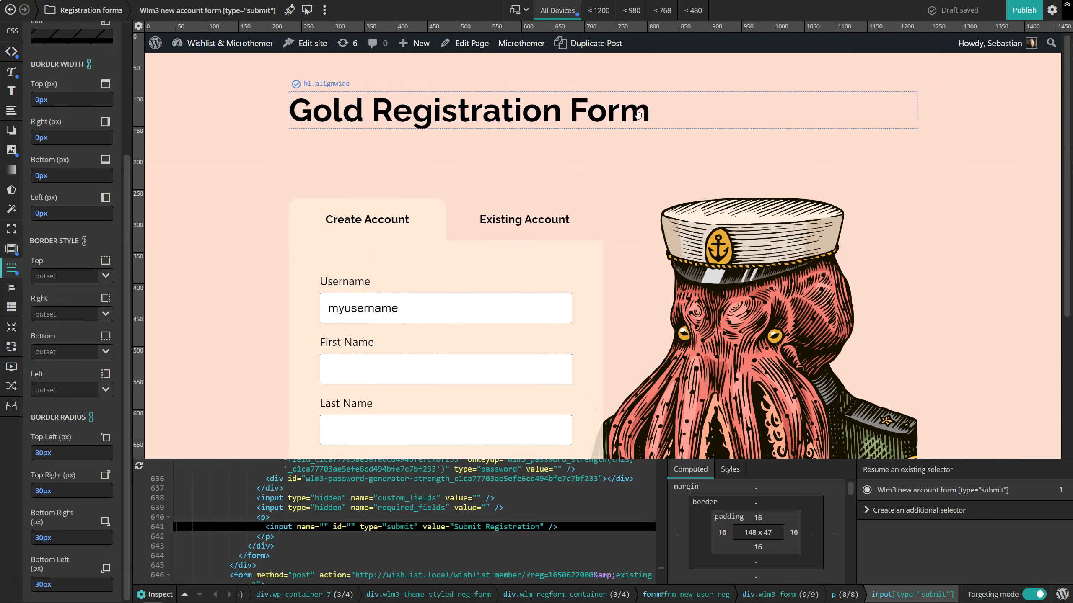
{"action": "scroll", "coordinate": [821, 241], "scroll_direction": "down", "scroll_amount": 3}
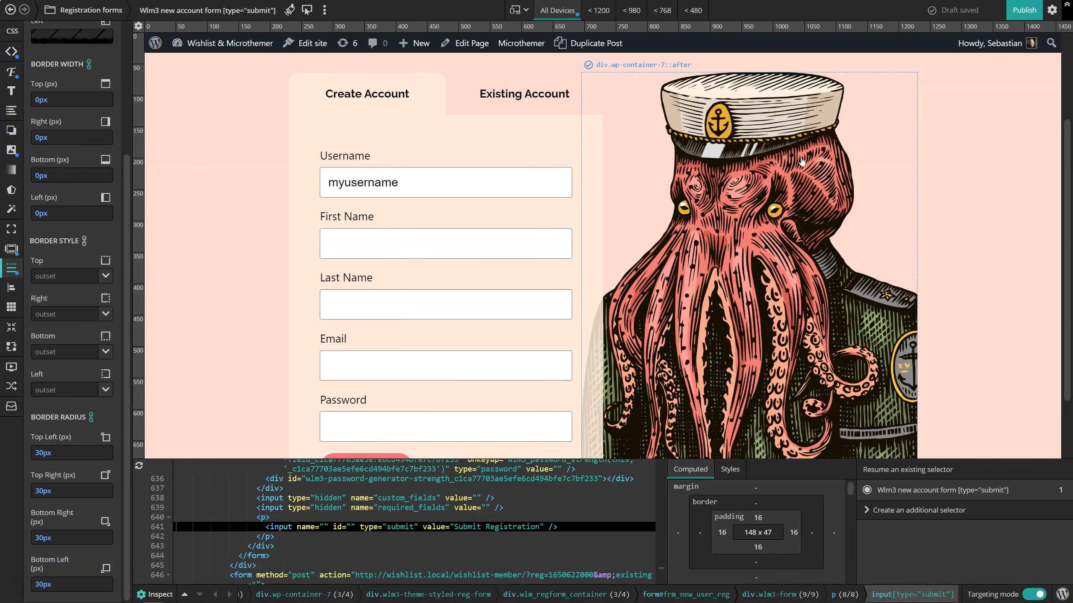
{"action": "scroll", "coordinate": [701, 241], "scroll_direction": "up", "scroll_amount": 3}
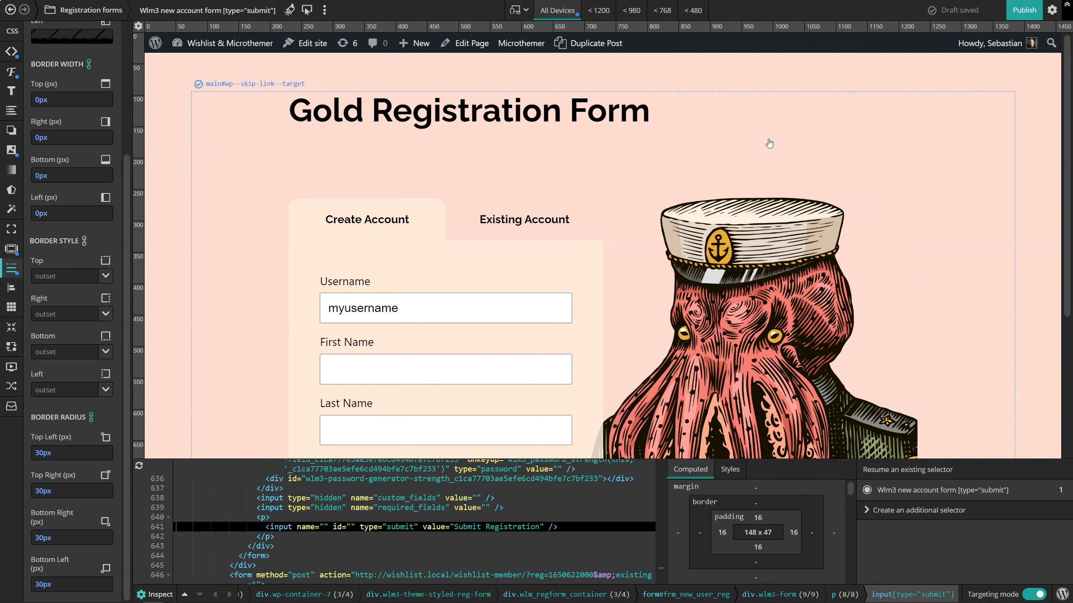
- Inspect the interface's fine-tune layout settings and the selectors in the Registration forms folder
{"action": "left_click", "coordinate": [1052, 10]}
{"action": "scroll", "coordinate": [987, 283], "scroll_direction": "down", "scroll_amount": 5}
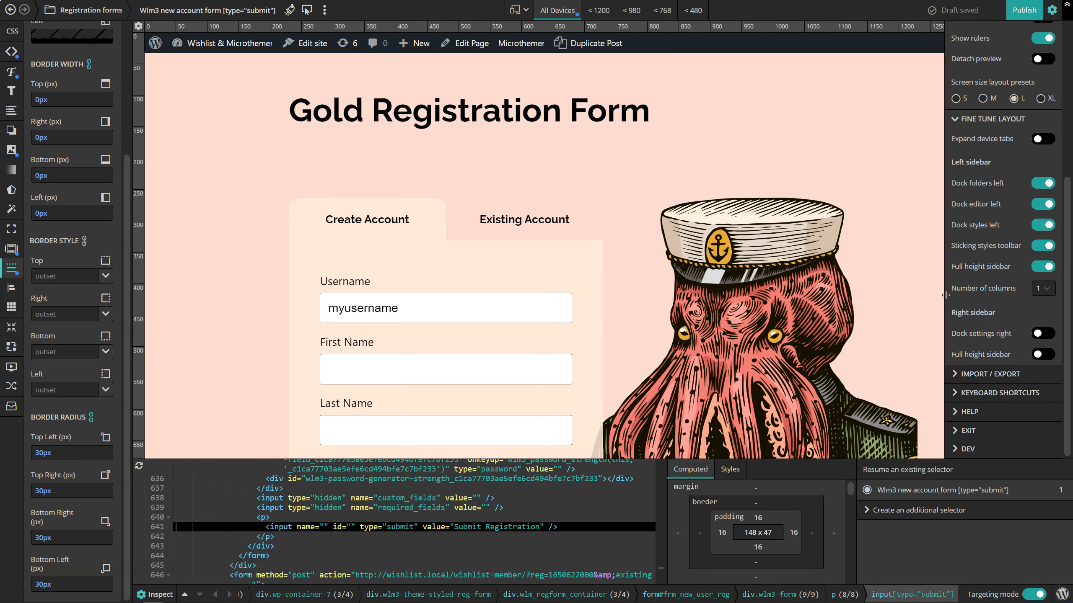
{"action": "left_click", "coordinate": [91, 11]}
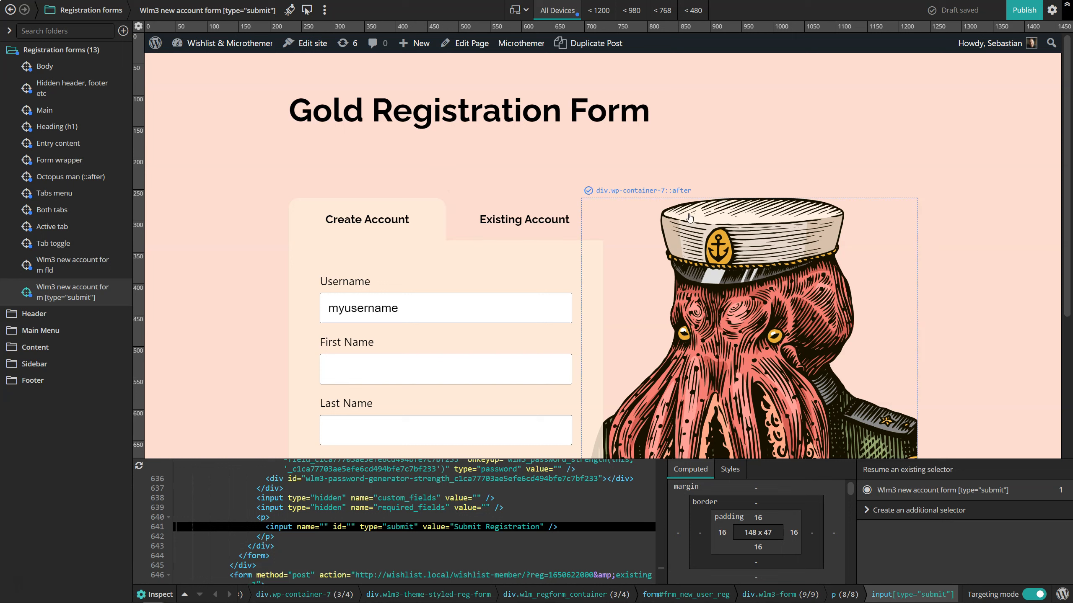
- Check the latest revisions in the history and reset all Microthemer folders and settings
{"action": "left_click", "coordinate": [1052, 10]}
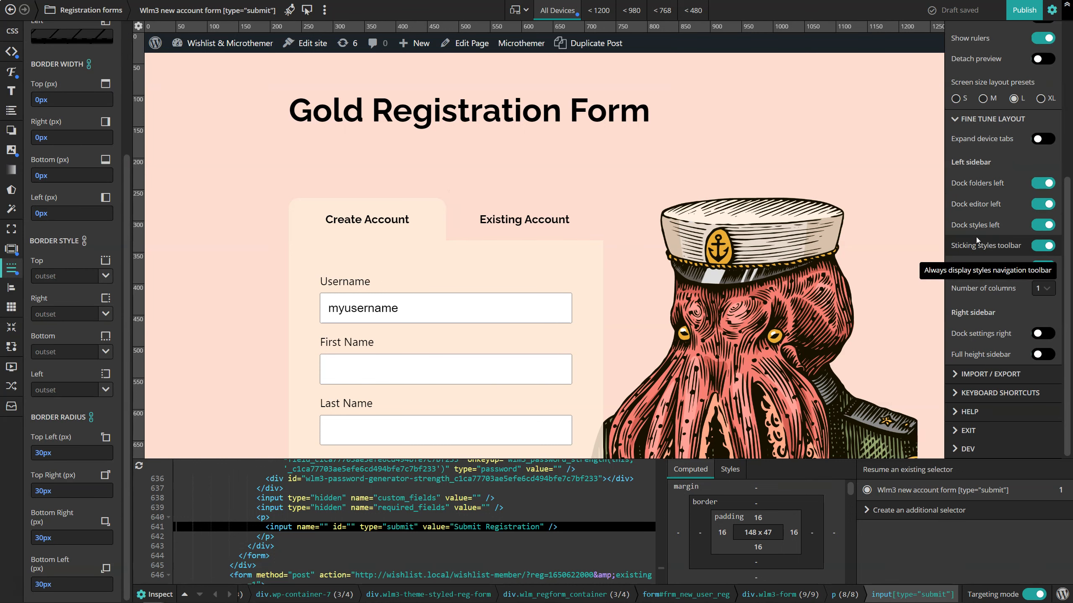
{"action": "scroll", "coordinate": [991, 130], "scroll_direction": "up", "scroll_amount": 5}
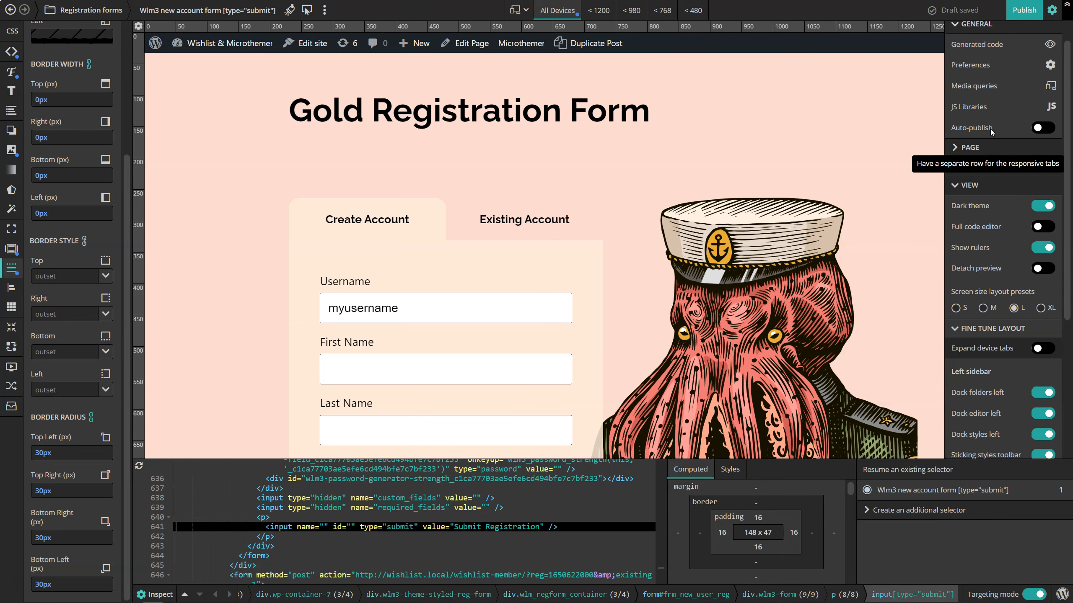
{"action": "scroll", "coordinate": [991, 129], "scroll_direction": "up", "scroll_amount": 1}
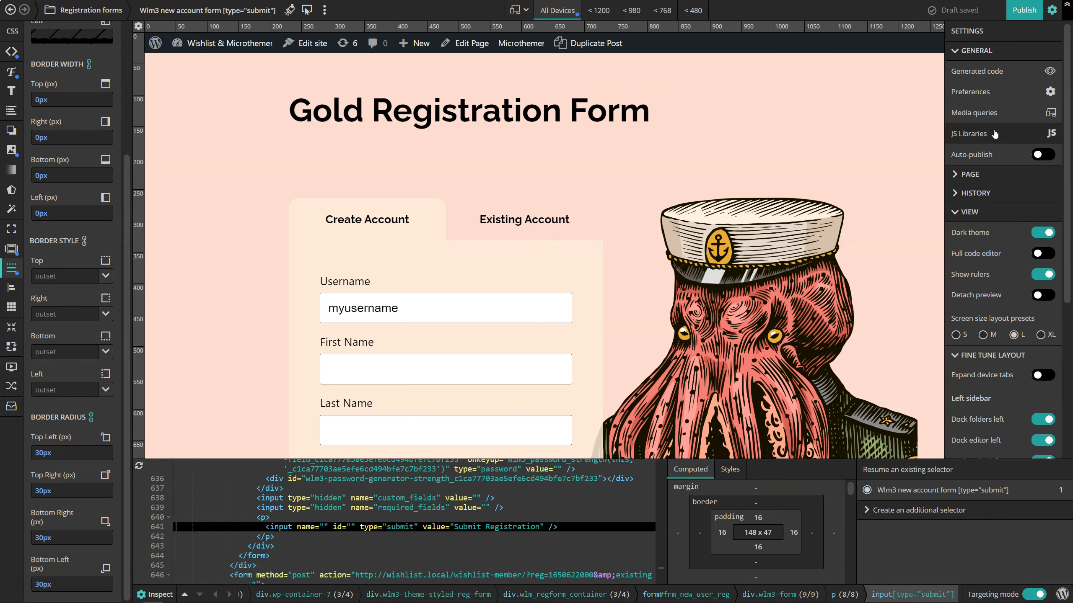
{"action": "left_click", "coordinate": [987, 198]}
{"action": "scroll", "coordinate": [1001, 217], "scroll_direction": "down", "scroll_amount": 4}
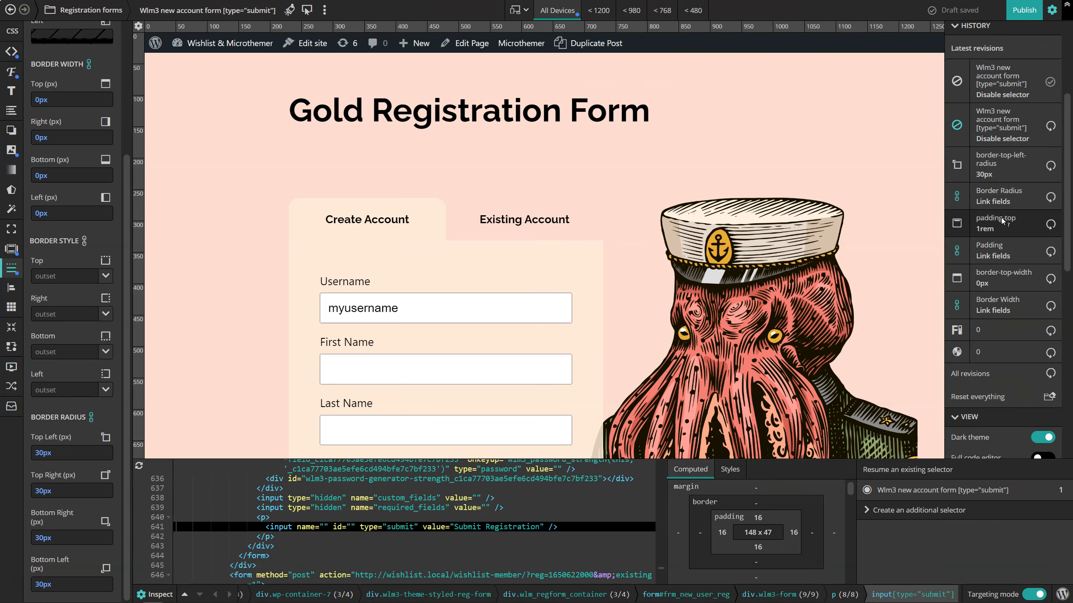
{"action": "left_click", "coordinate": [980, 396]}
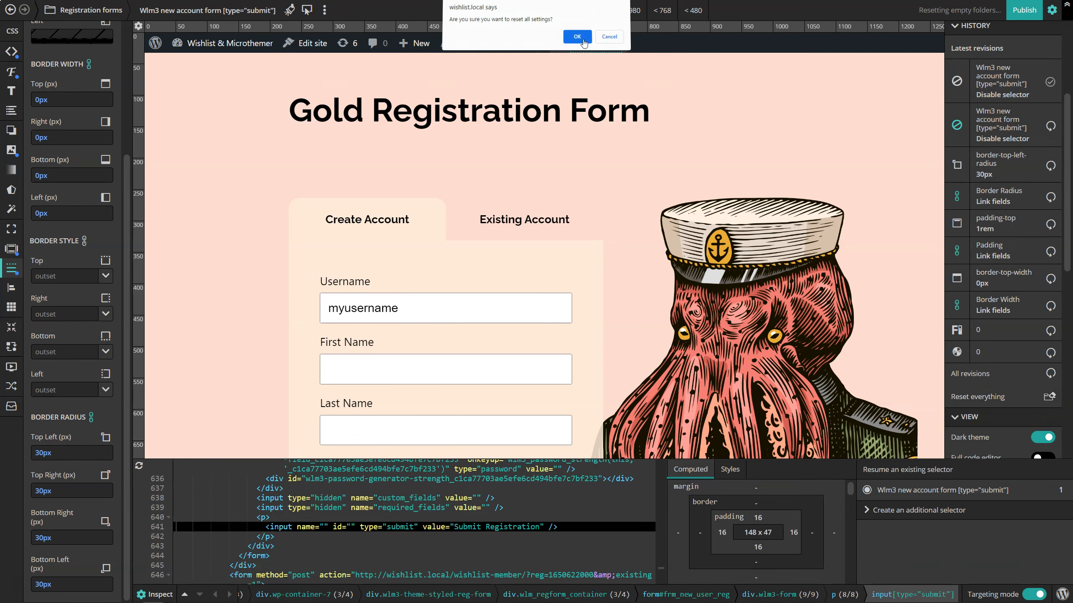
{"action": "left_click", "coordinate": [576, 37]}
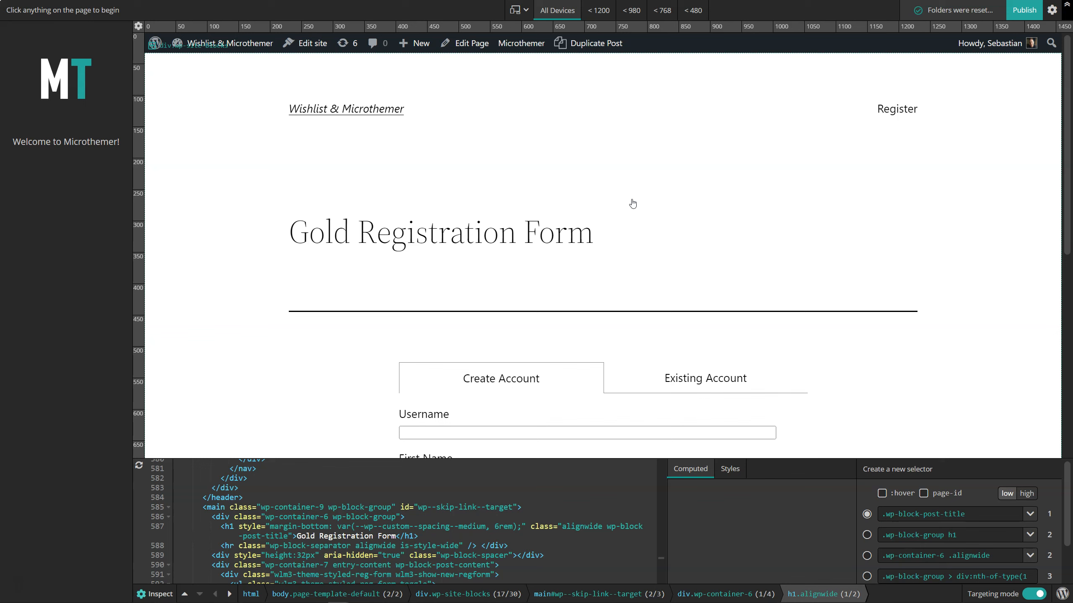
- Target the container around the site header and make its selector page-specific with the page-id modifier
{"action": "left_click", "coordinate": [243, 143]}
{"action": "left_click", "coordinate": [388, 10]}
{"action": "left_click", "coordinate": [681, 76]}
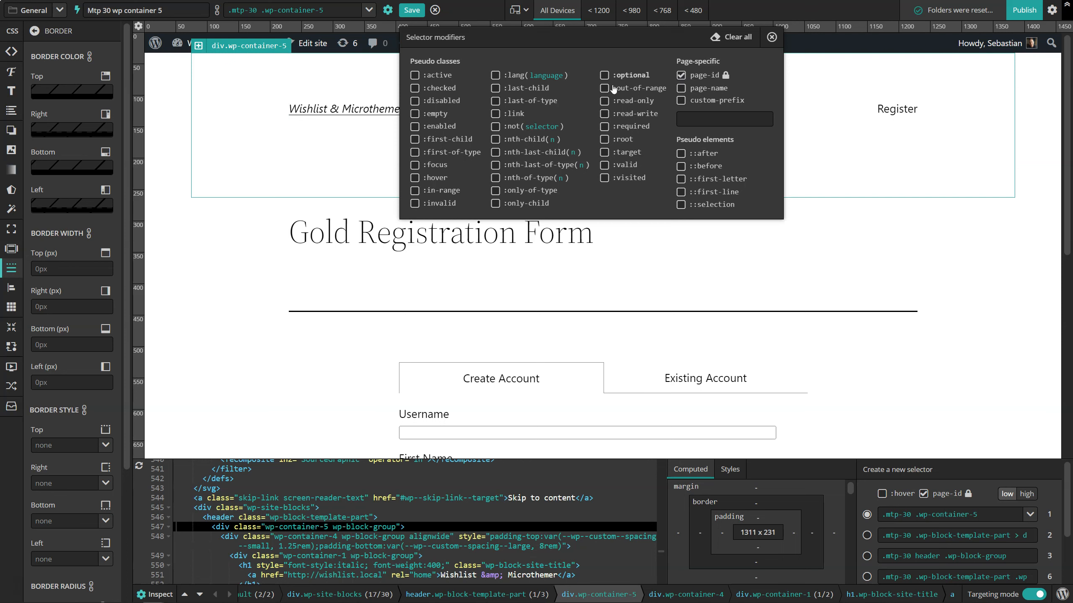
- Compare the inner container with its parent in the HTML and target the header.wp-block-template-part element instead
{"action": "left_click", "coordinate": [219, 518]}
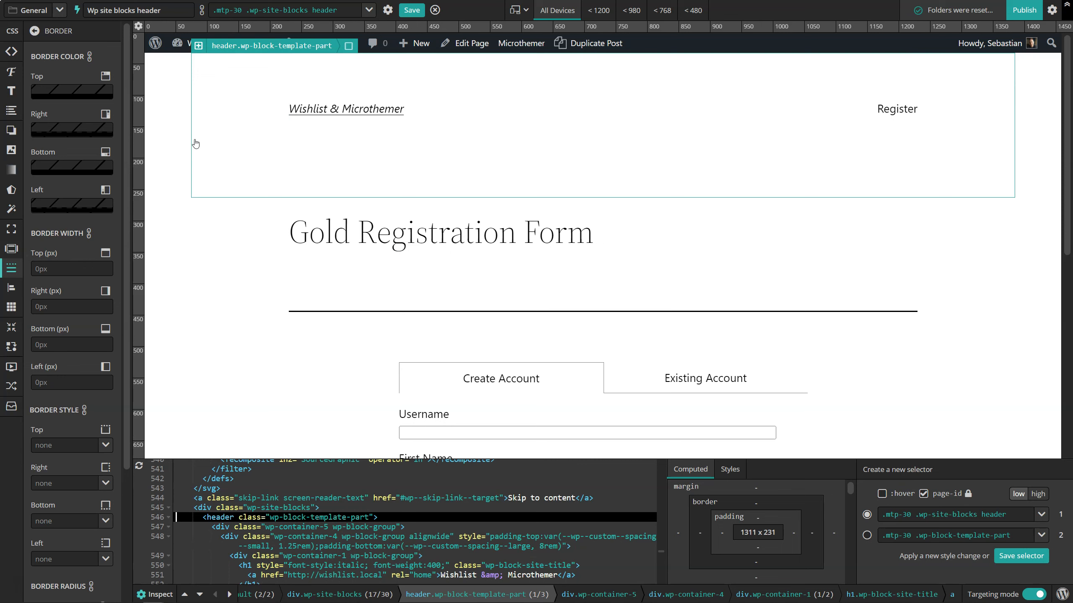
{"action": "left_click", "coordinate": [230, 528]}
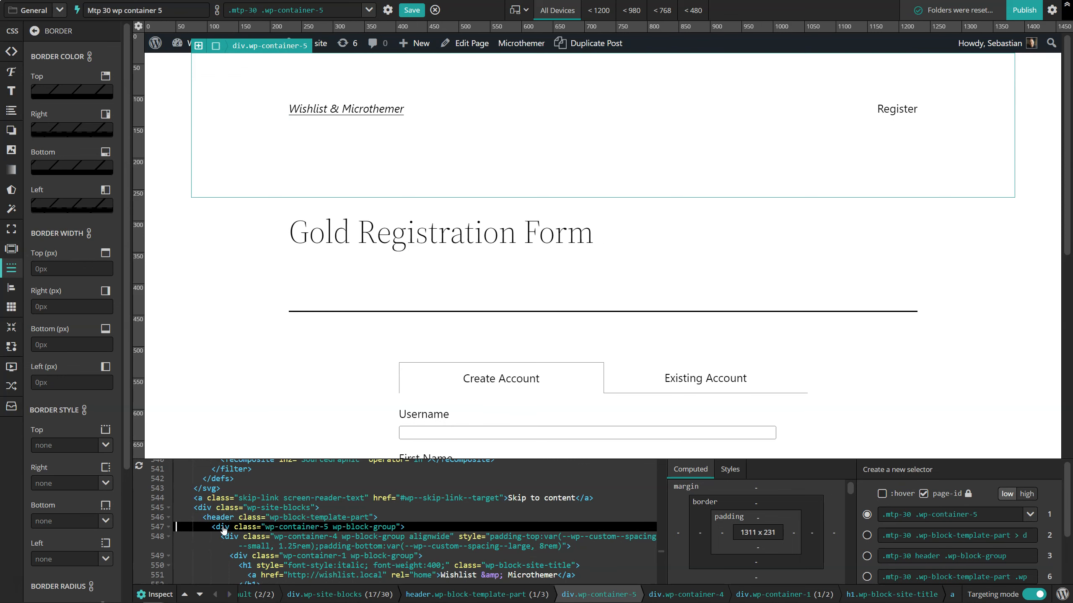
{"action": "left_click", "coordinate": [216, 519]}
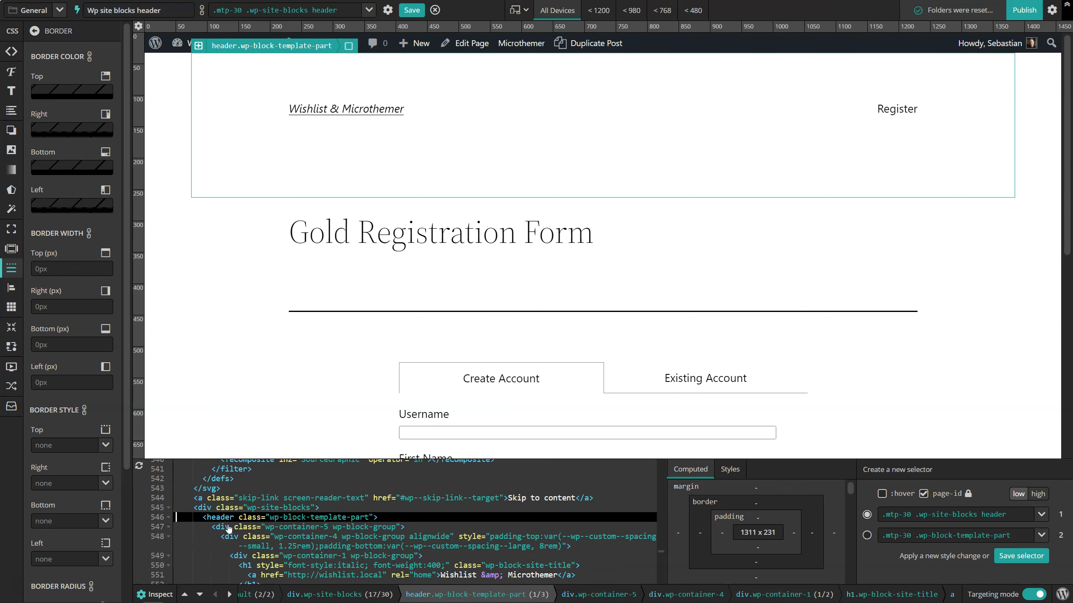
{"action": "left_click", "coordinate": [229, 528]}
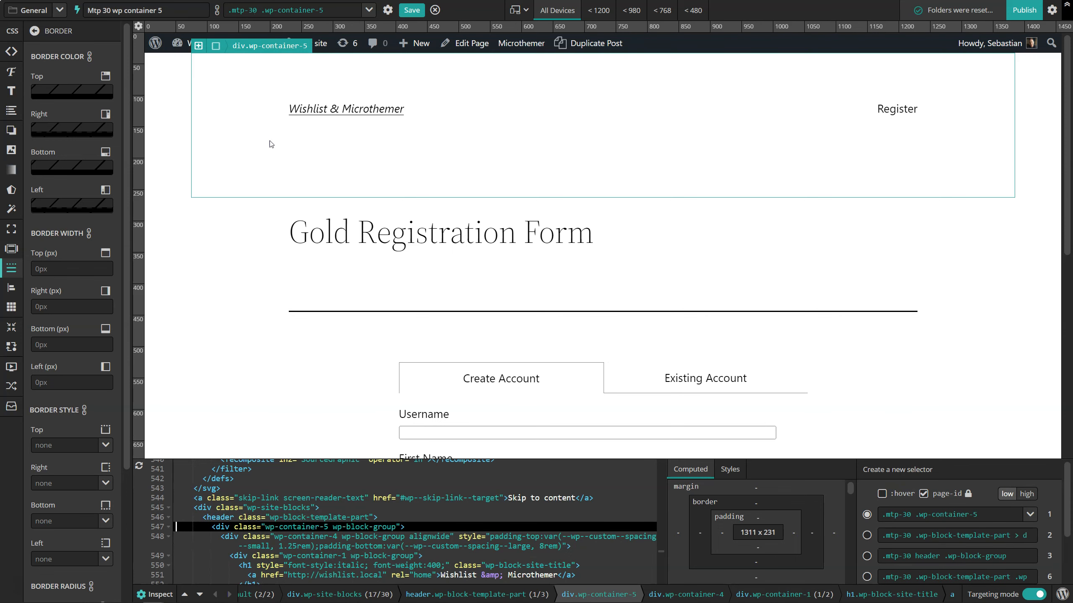
{"action": "left_click", "coordinate": [216, 46]}
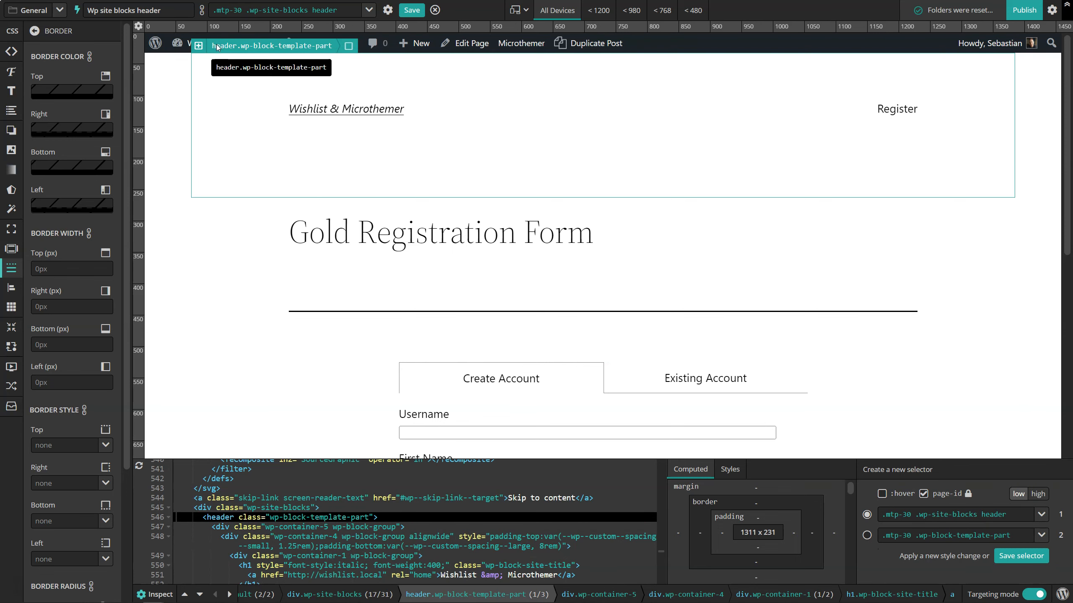
- Add the footer's container div.wp-container-12 and its parent footer element to the header selector
{"action": "scroll", "coordinate": [208, 233], "scroll_direction": "down", "scroll_amount": 8}
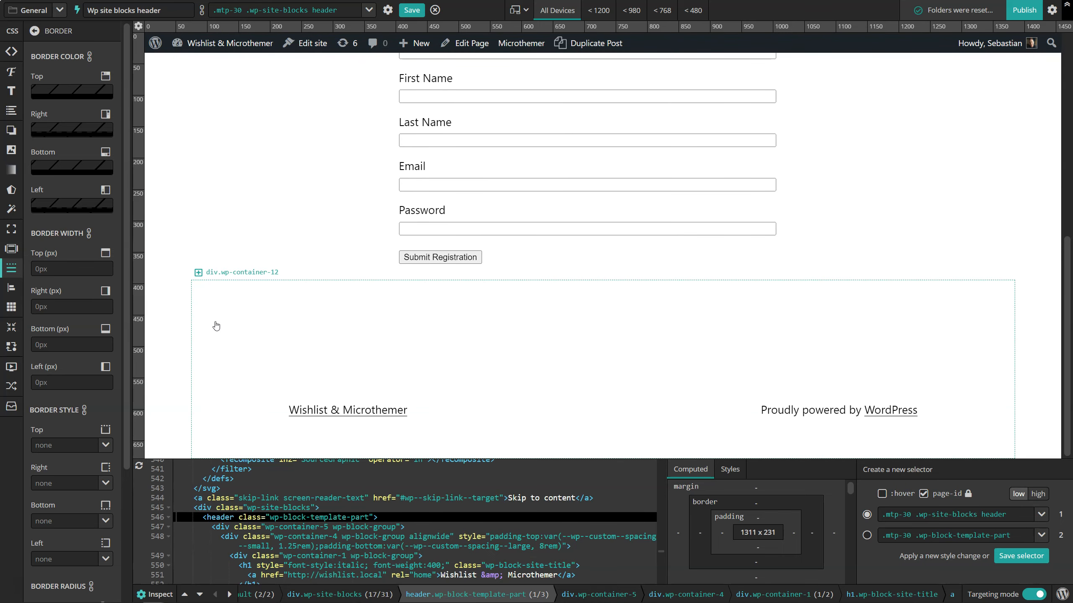
{"action": "left_click", "coordinate": [206, 293], "text": "ctrl"}
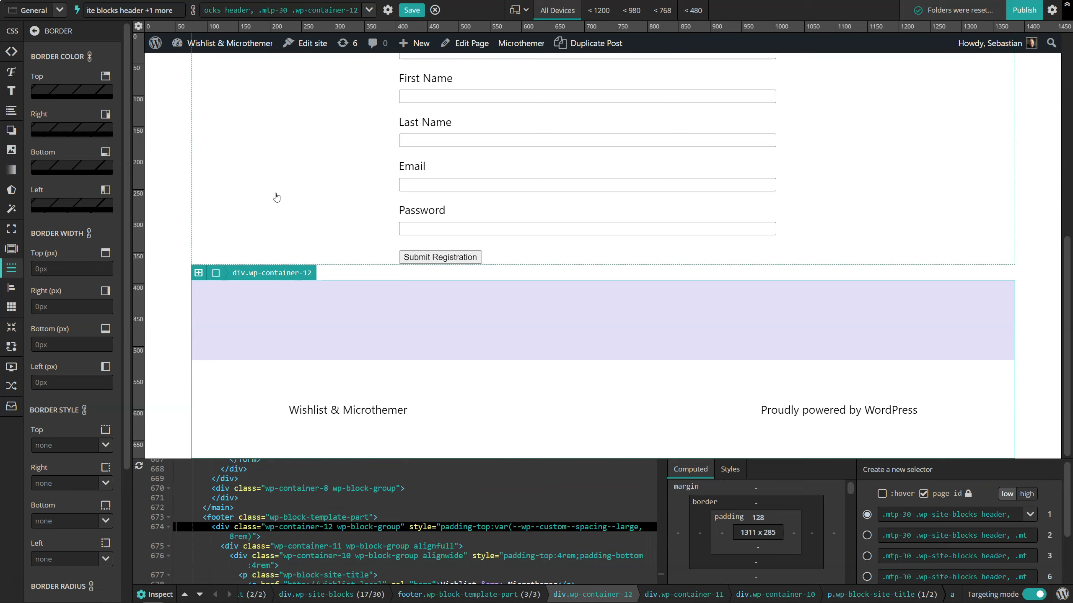
{"action": "scroll", "coordinate": [275, 194], "scroll_direction": "up", "scroll_amount": 6}
{"action": "scroll", "coordinate": [276, 193], "scroll_direction": "up", "scroll_amount": 2}
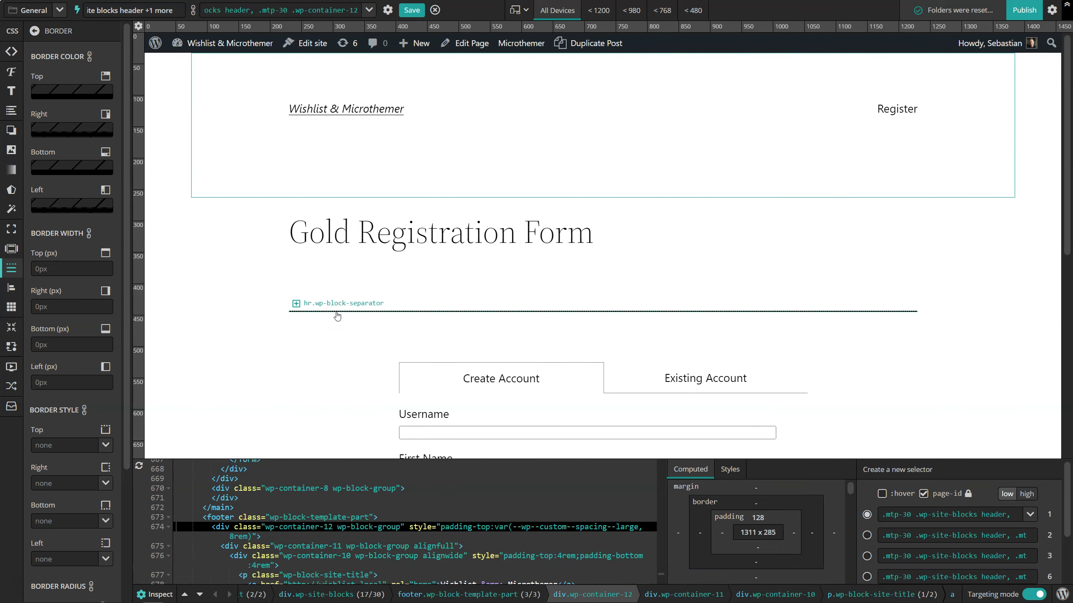
{"action": "scroll", "coordinate": [241, 406], "scroll_direction": "down", "scroll_amount": 8}
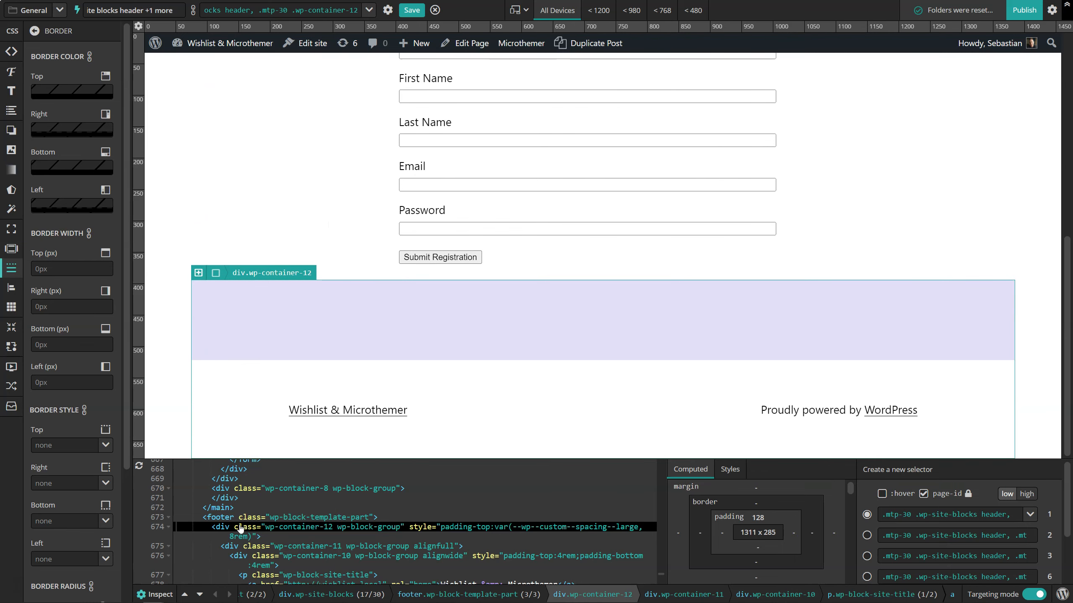
{"action": "left_click", "coordinate": [185, 595]}
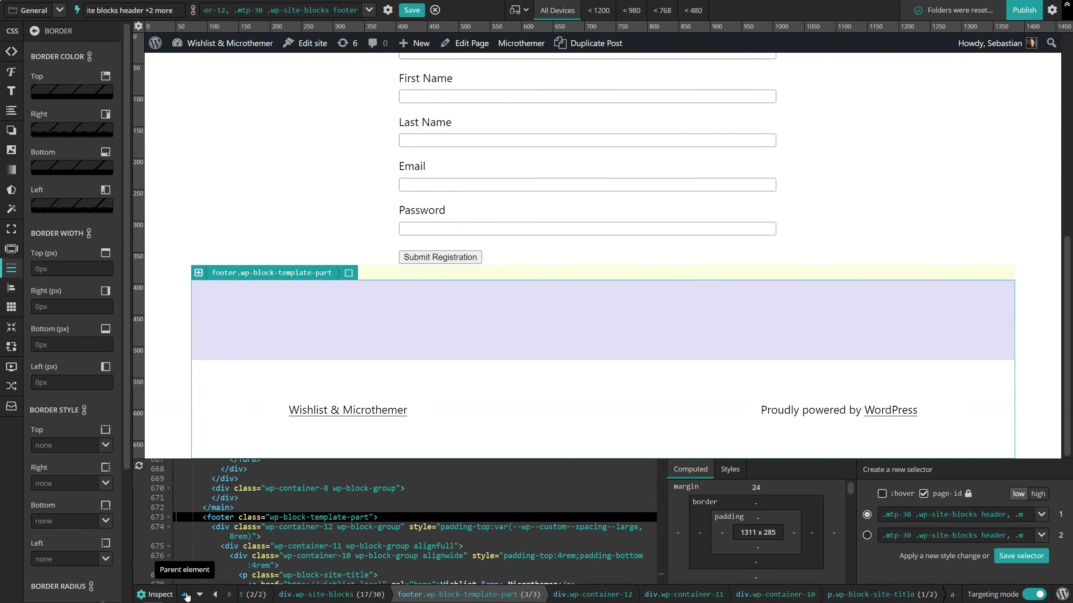
- Add the horizontal separator line below the Gold Registration Form title to the combined selector
{"action": "scroll", "coordinate": [355, 231], "scroll_direction": "up", "scroll_amount": 4}
{"action": "scroll", "coordinate": [355, 230], "scroll_direction": "up", "scroll_amount": 3}
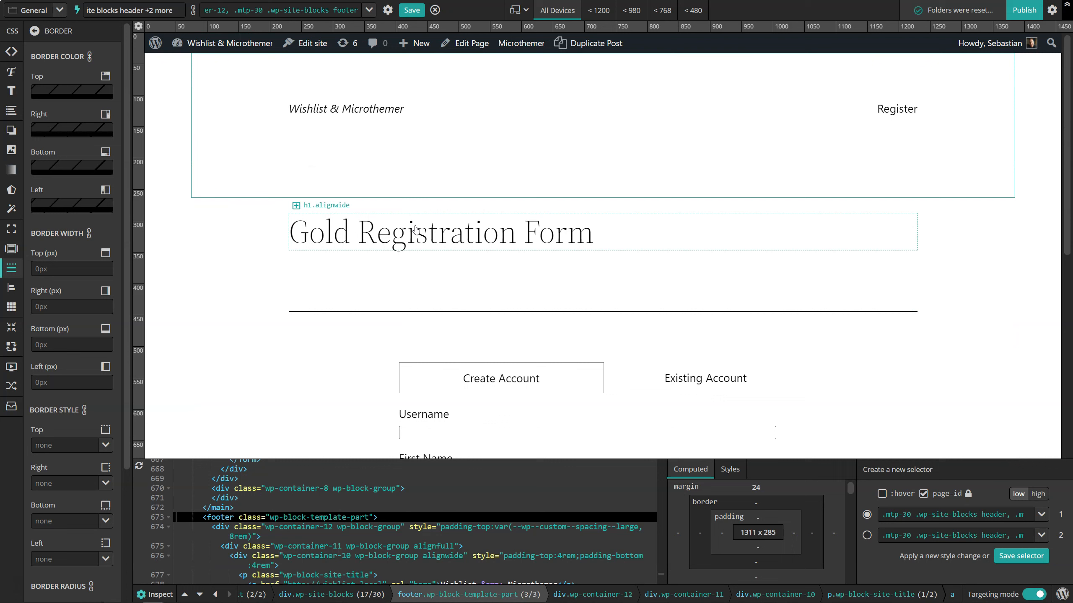
{"action": "left_click", "coordinate": [368, 316]}
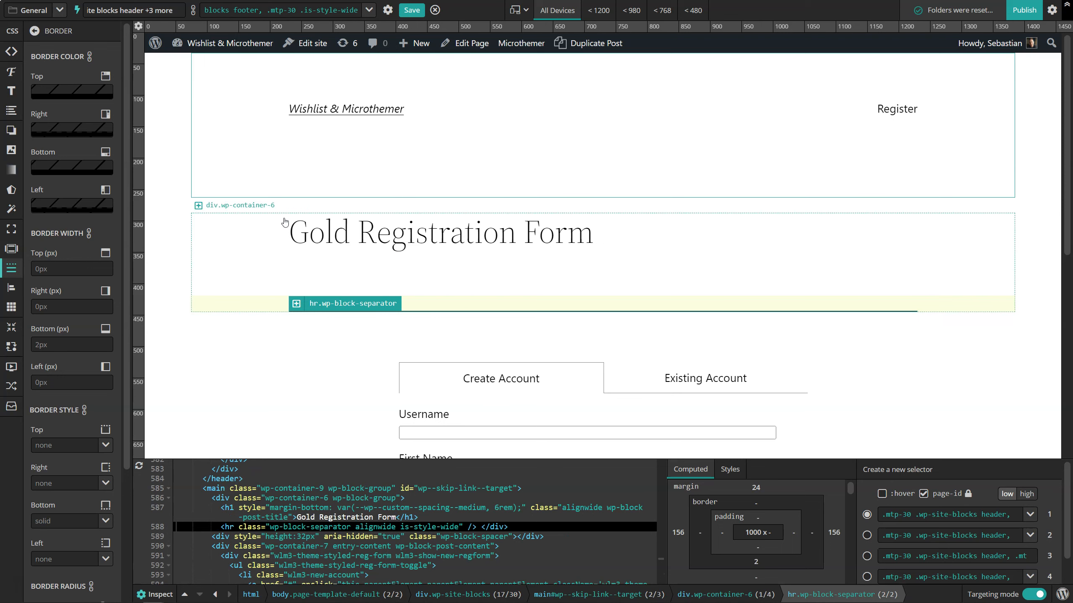
- Label the combined selector "Hidden header, footer, etc" and save it
{"action": "double_click", "coordinate": [144, 10]}
{"action": "triple_click", "coordinate": [144, 10]}
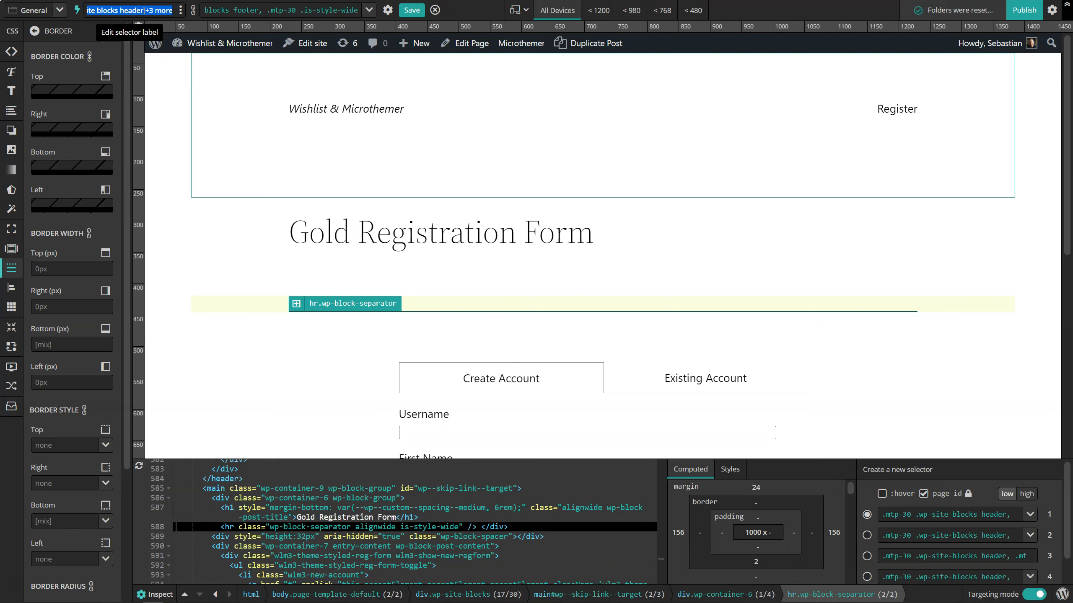
{"action": "type", "text": "H"}
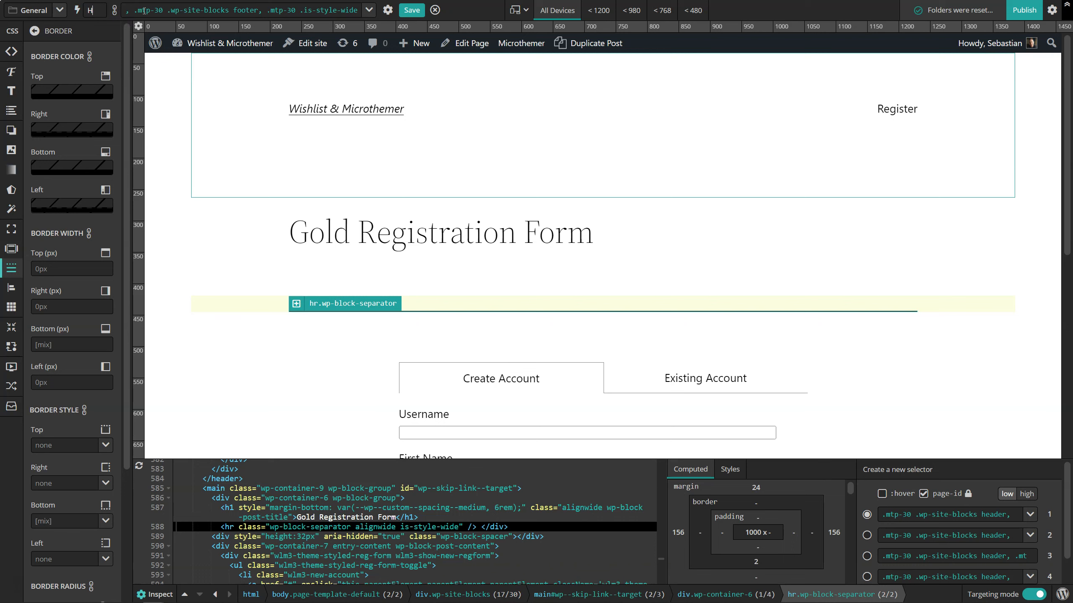
{"action": "type", "text": "idden header."}
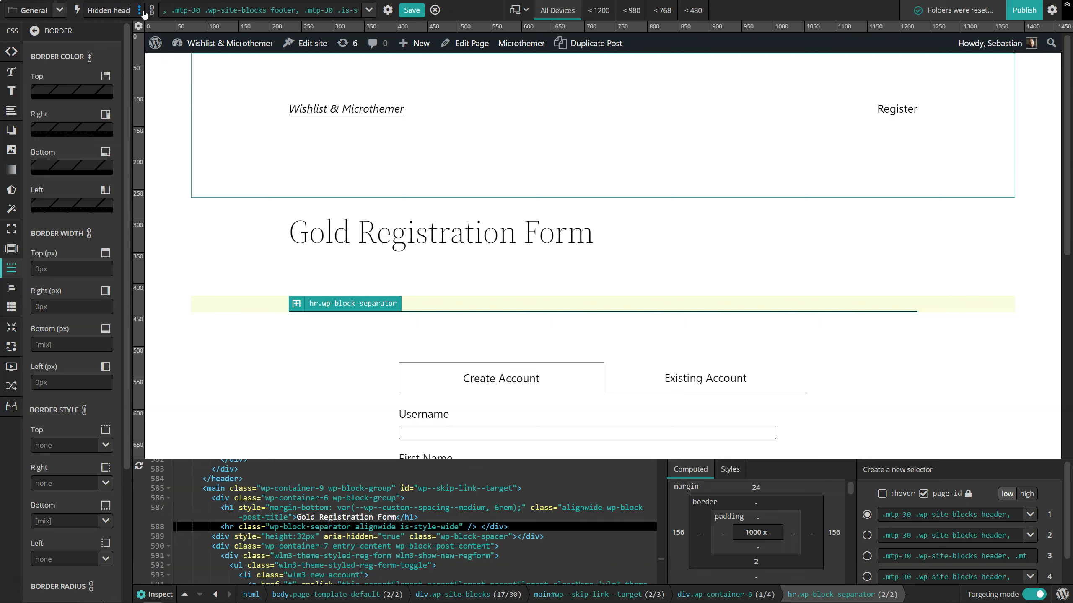
{"action": "key", "text": "BackSpace"}
{"action": "type", "text": ", footer, etc"}
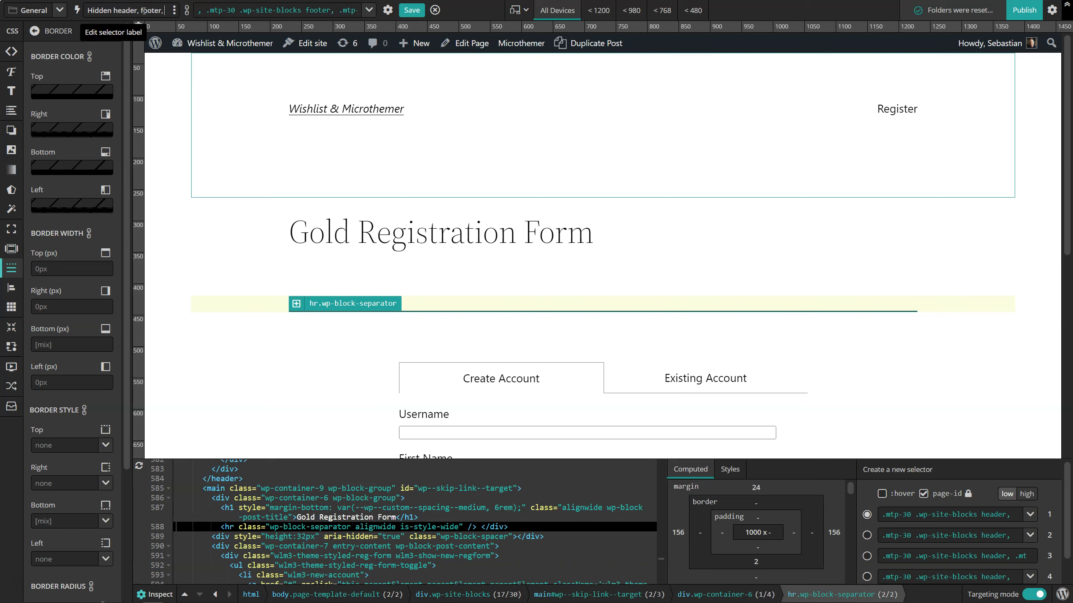
{"action": "left_click", "coordinate": [411, 9]}
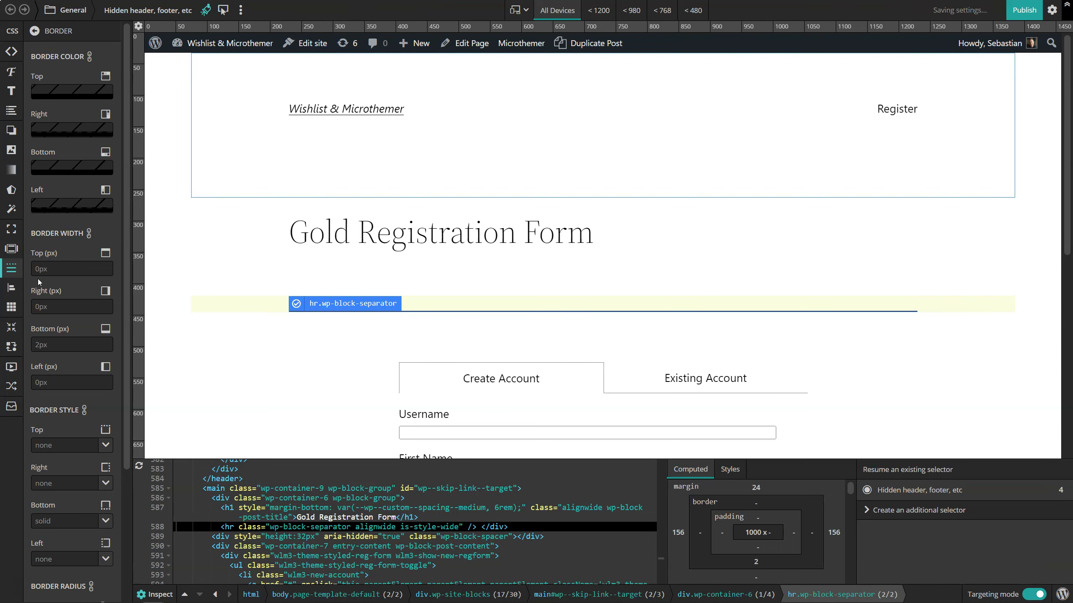
- Set the display property of the hidden header, footer and separator selector to none
{"action": "left_click", "coordinate": [10, 410]}
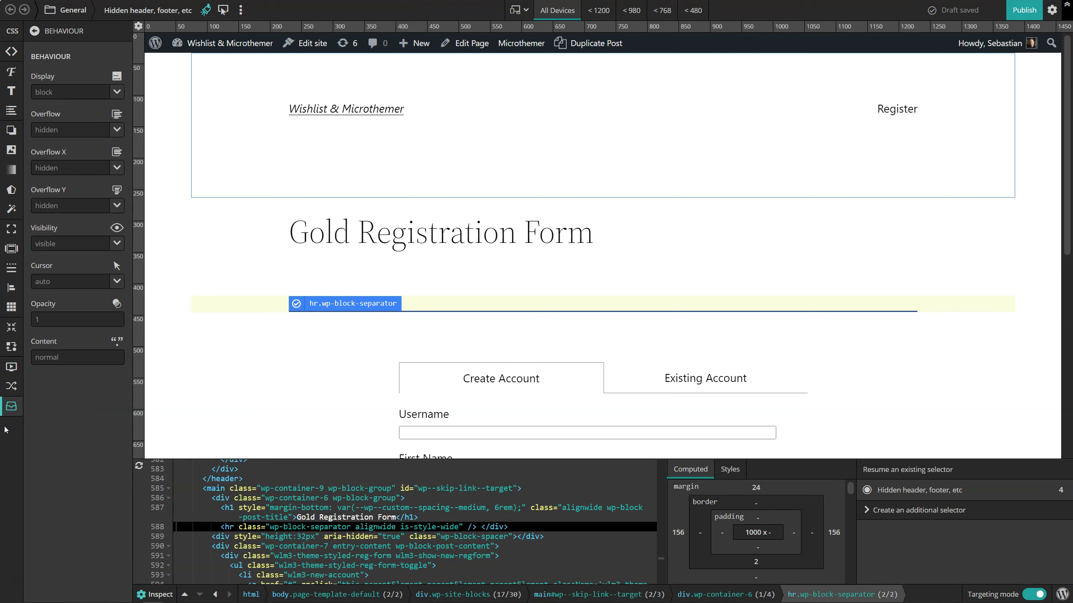
{"action": "left_click", "coordinate": [118, 92]}
{"action": "scroll", "coordinate": [67, 190], "scroll_direction": "down", "scroll_amount": 5}
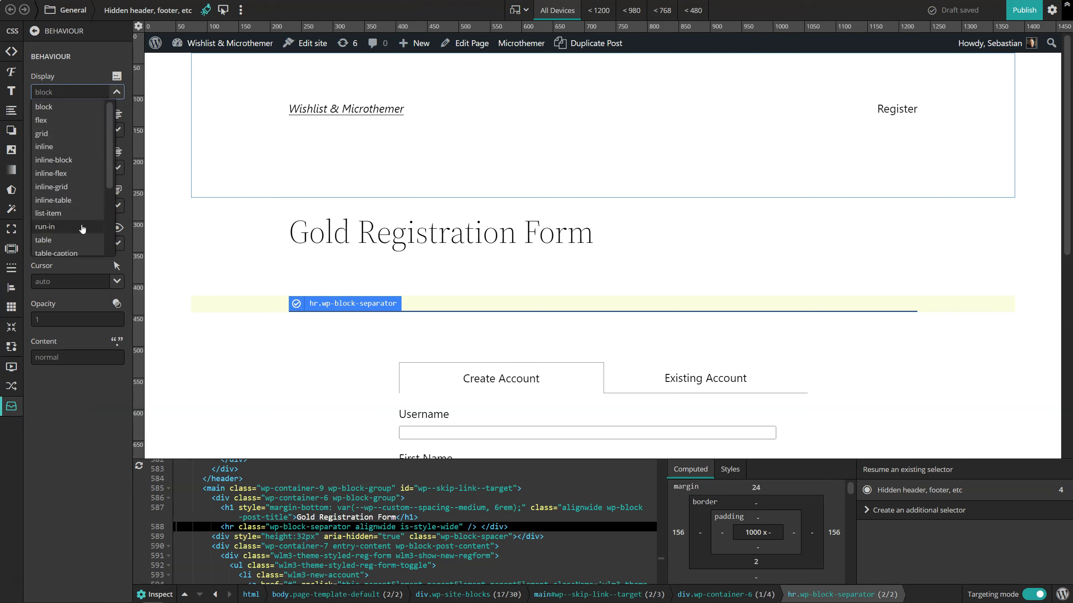
{"action": "left_click", "coordinate": [65, 253]}
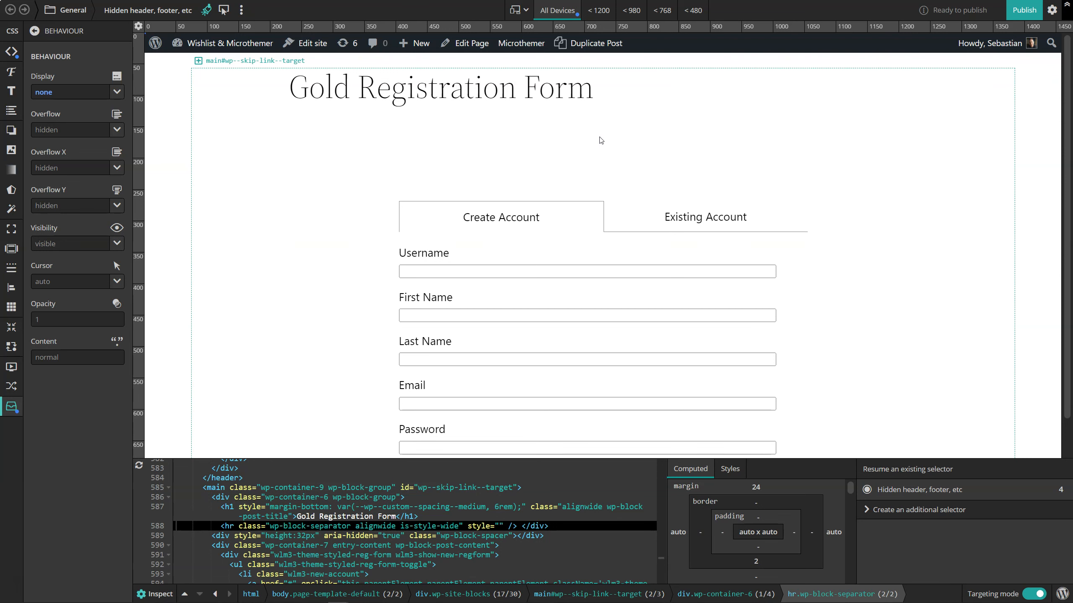
- Turn off targeting mode, submit the empty registration form and review the page that loads
{"action": "scroll", "coordinate": [599, 139], "scroll_direction": "down", "scroll_amount": 2}
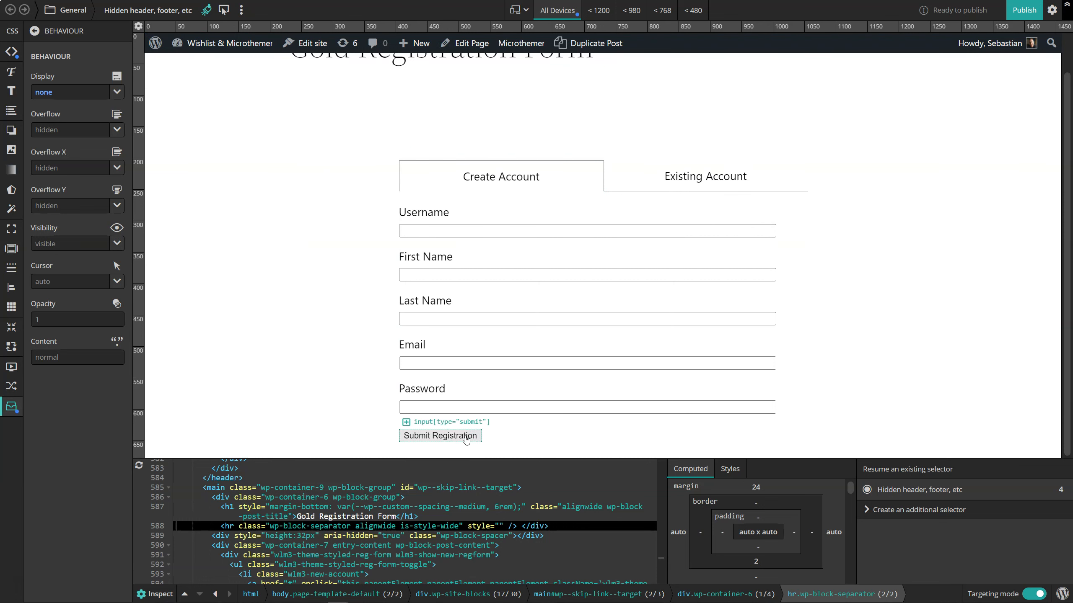
{"action": "left_click", "coordinate": [1034, 594]}
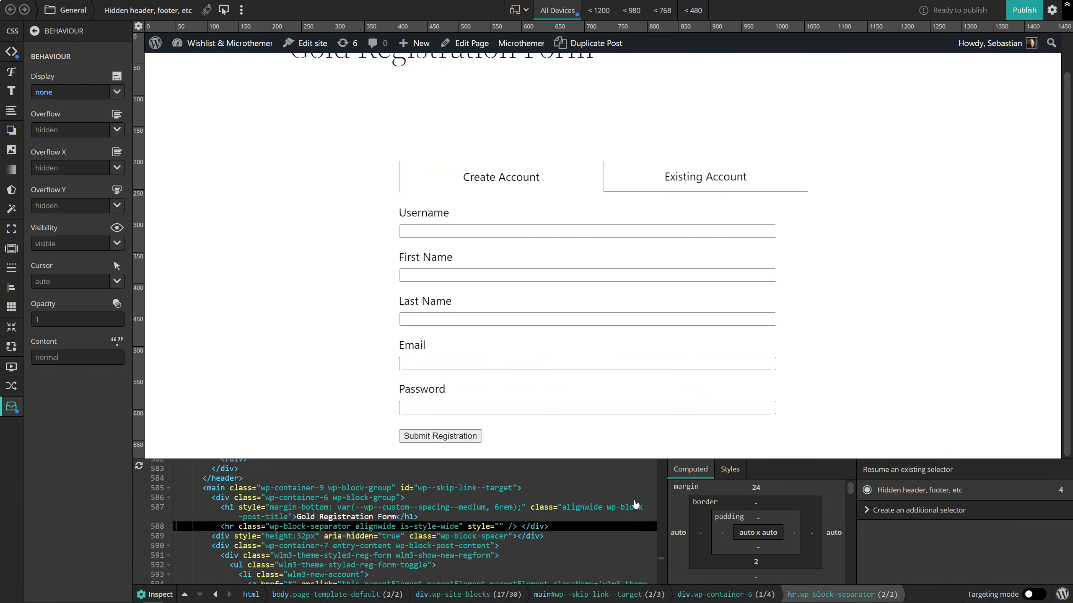
{"action": "left_click", "coordinate": [476, 441]}
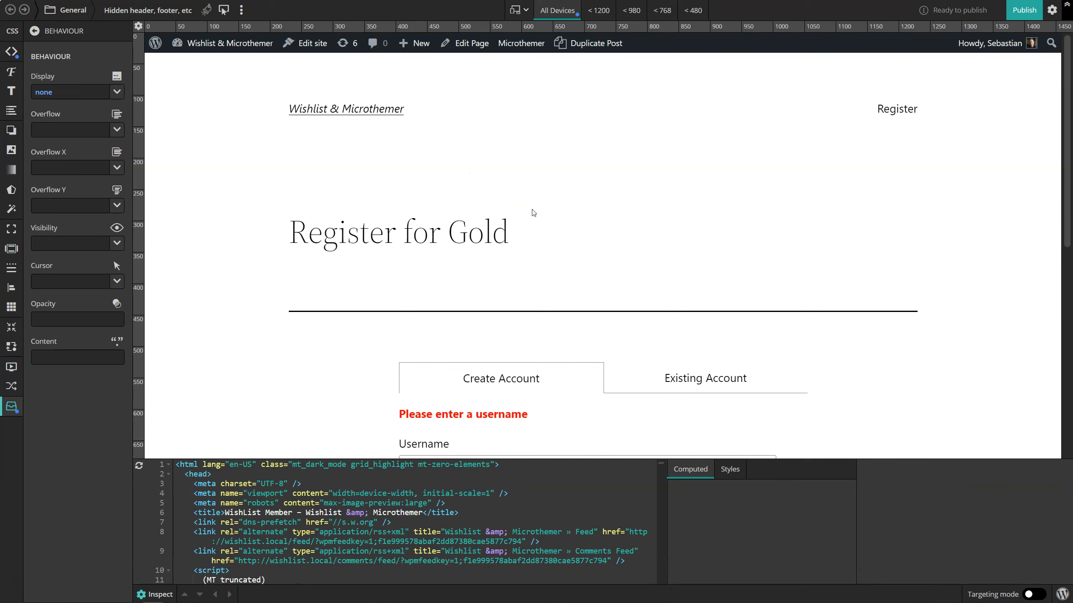
{"action": "scroll", "coordinate": [638, 192], "scroll_direction": "down", "scroll_amount": 3}
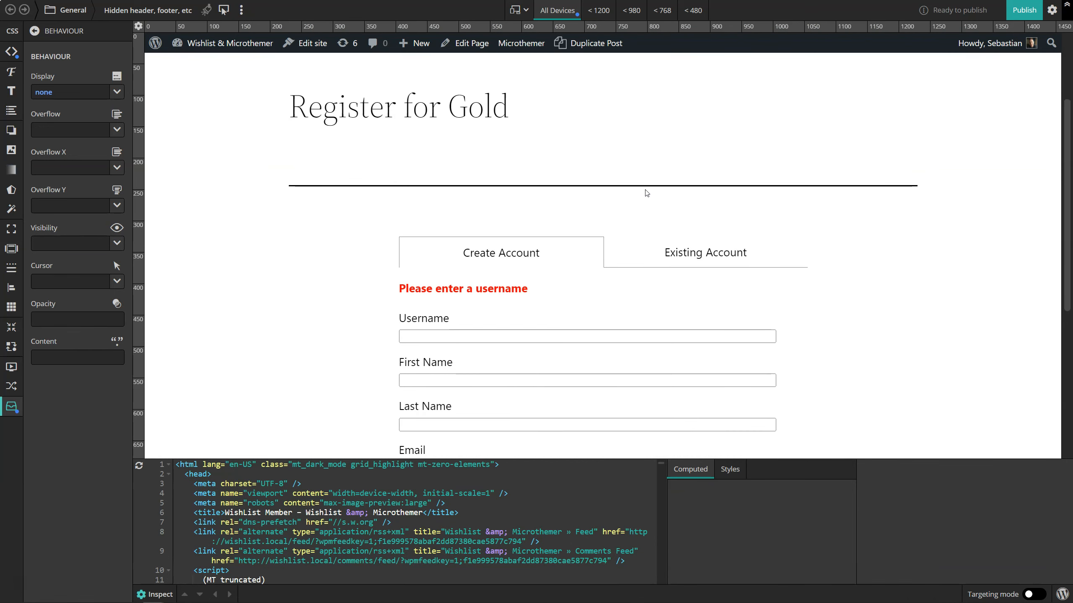
{"action": "scroll", "coordinate": [637, 173], "scroll_direction": "up", "scroll_amount": 3}
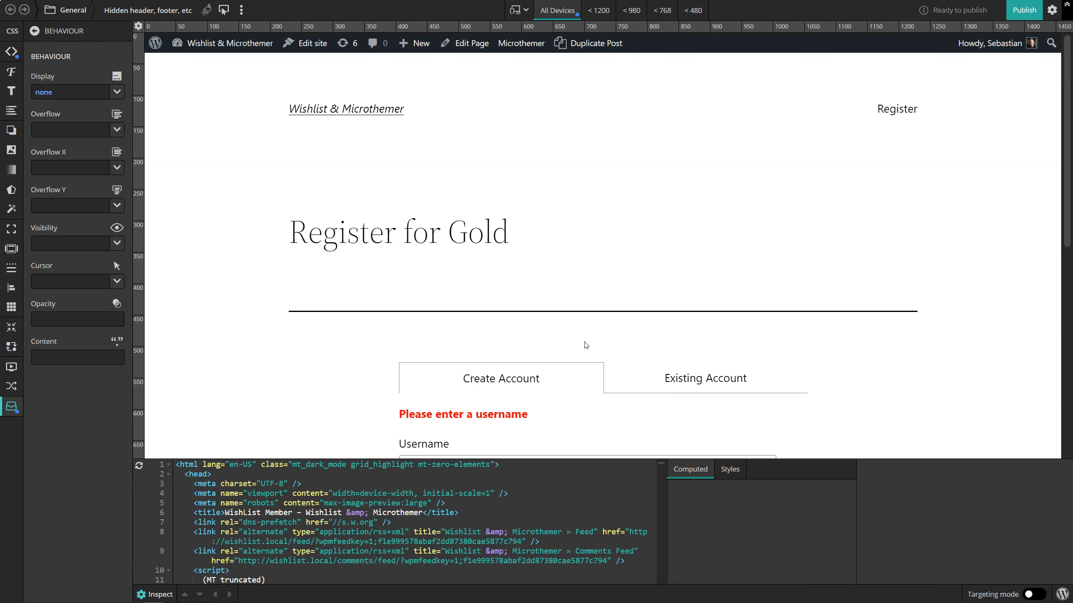
- Turn targeting mode back on and inspect the body element's classes on the Register for Gold page
{"action": "left_click", "coordinate": [1033, 594]}
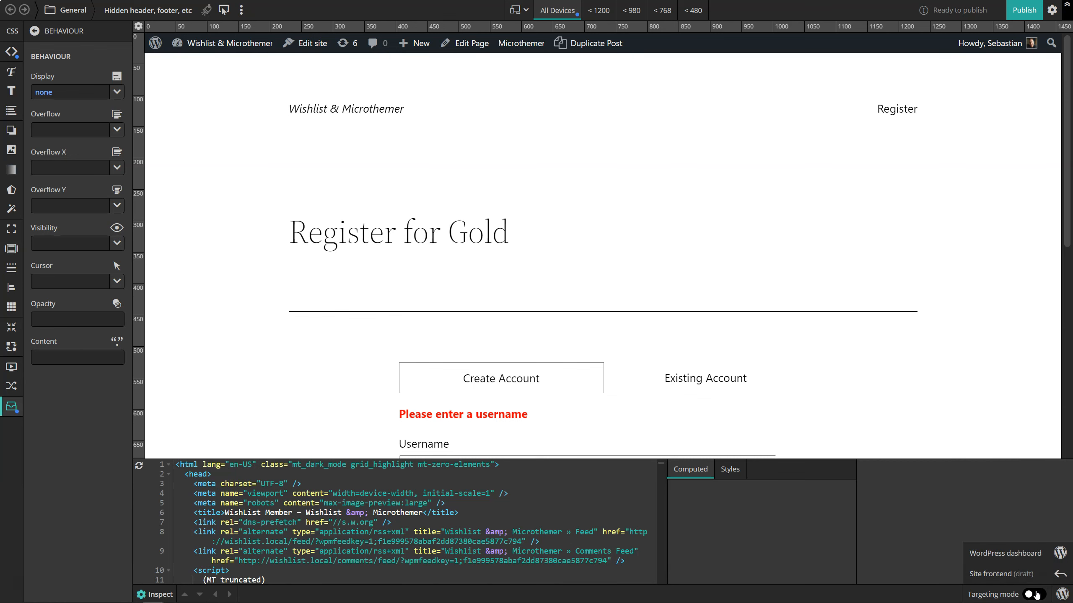
{"action": "left_click", "coordinate": [397, 234]}
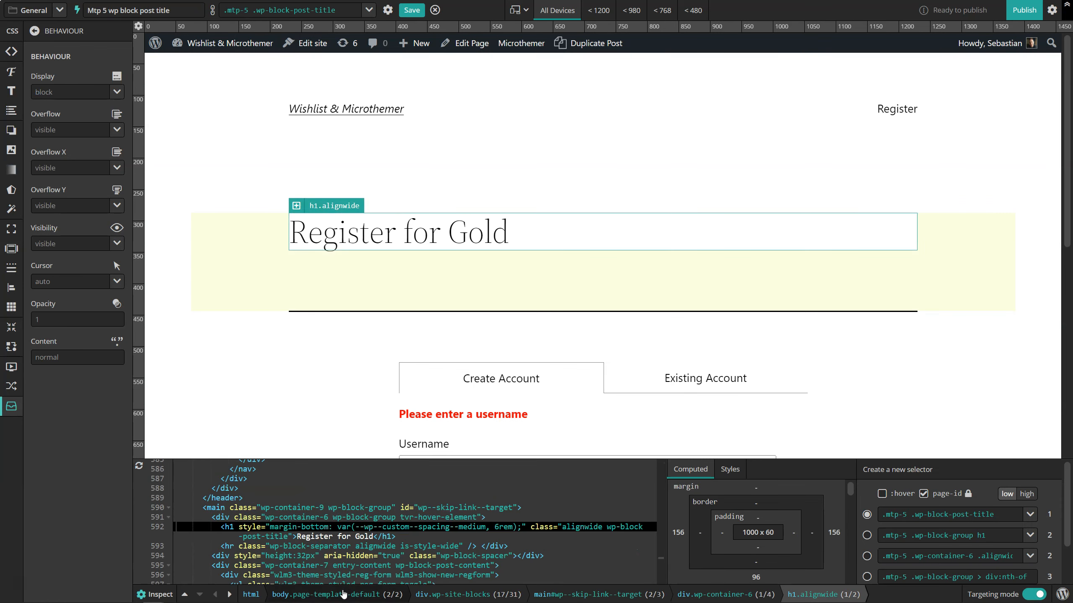
{"action": "left_click", "coordinate": [344, 594]}
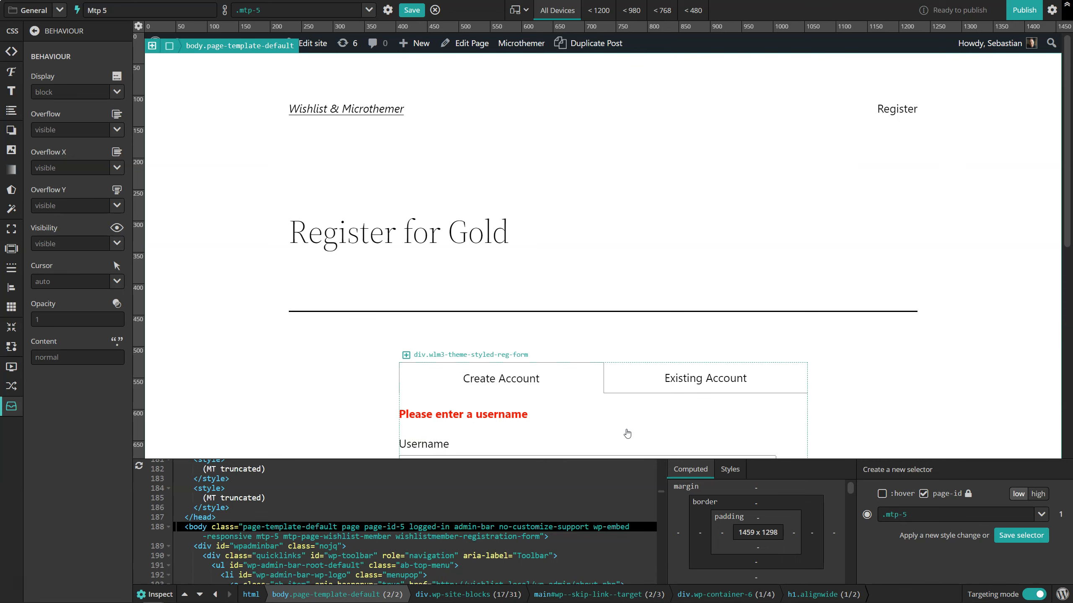
- Load the Gold Registration Form page again and inspect its body element's classes for comparison
{"action": "left_click", "coordinate": [1052, 10]}
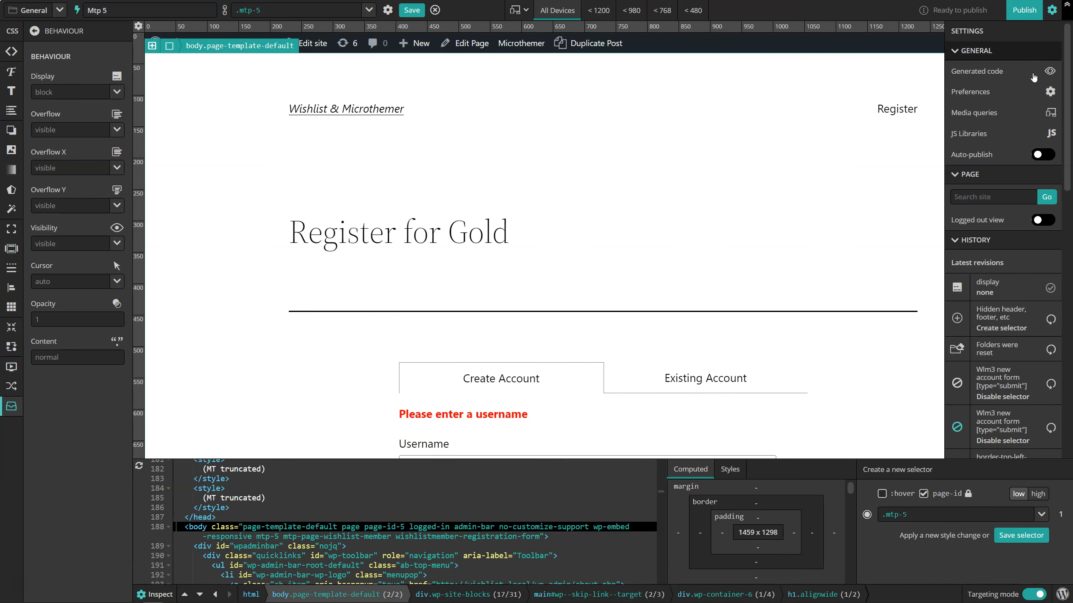
{"action": "left_click", "coordinate": [988, 198]}
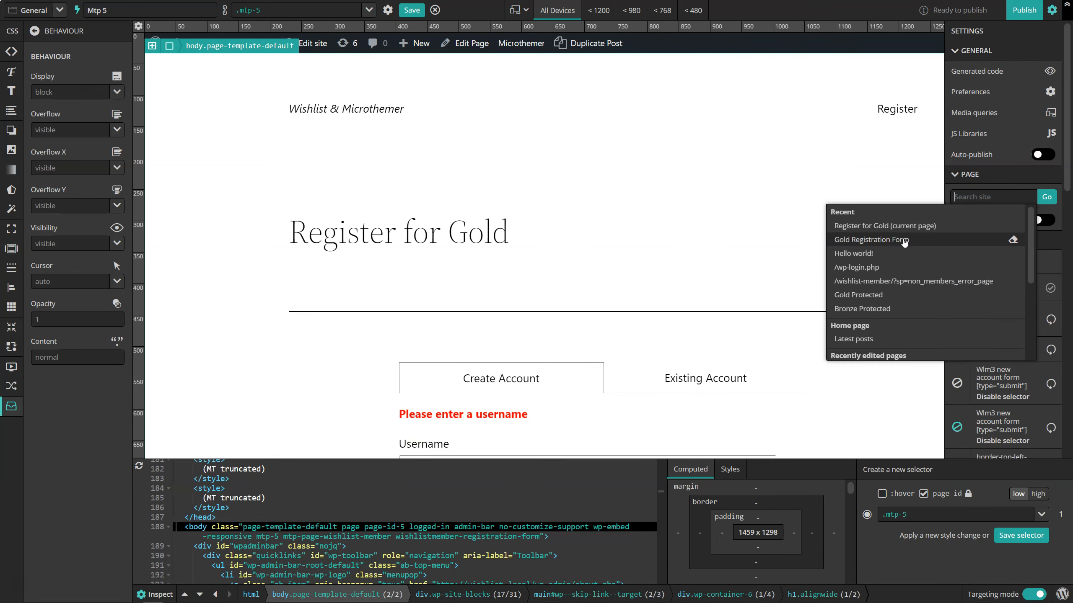
{"action": "left_click", "coordinate": [887, 240]}
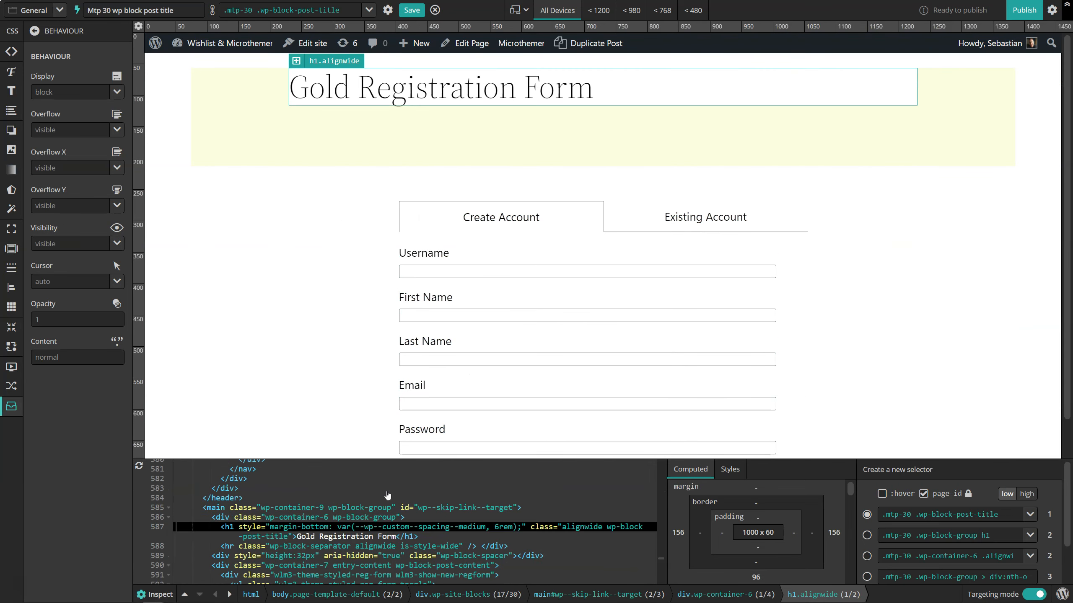
{"action": "left_click", "coordinate": [344, 595]}
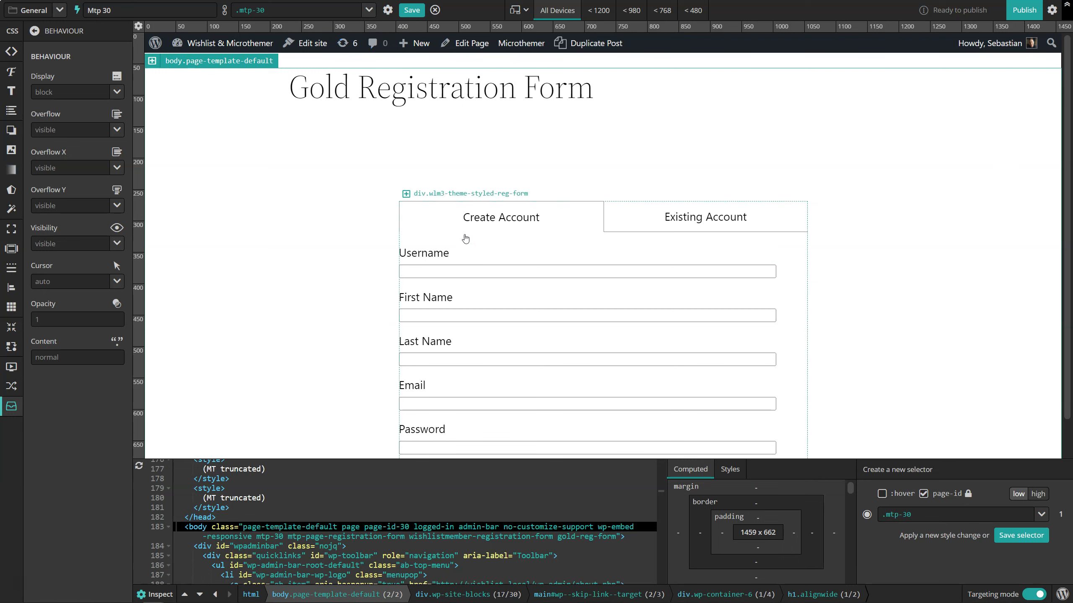
{"action": "left_click", "coordinate": [443, 95]}
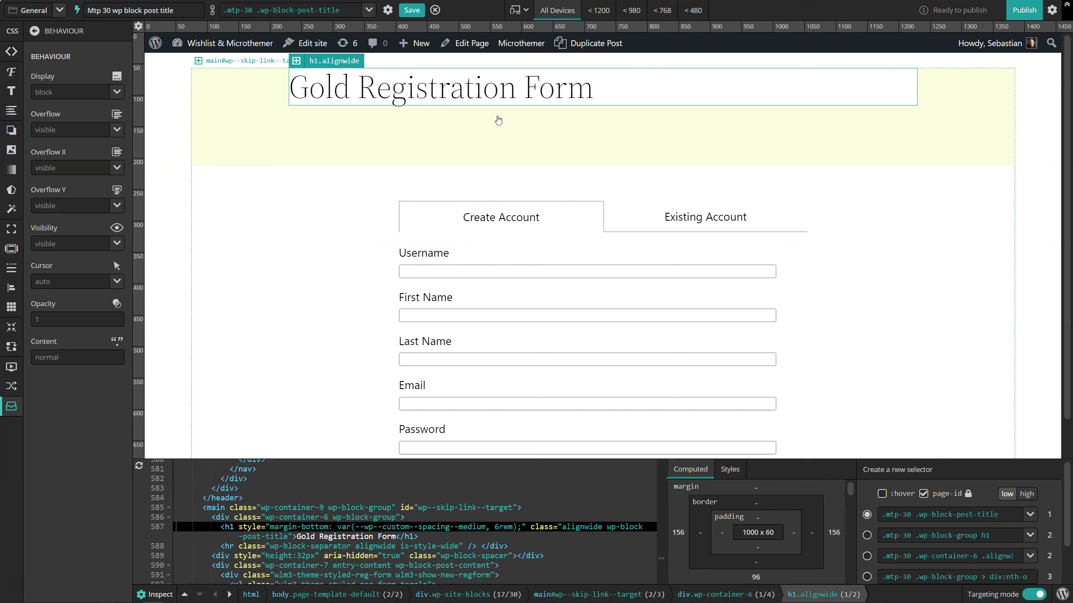
{"action": "left_click", "coordinate": [574, 127]}
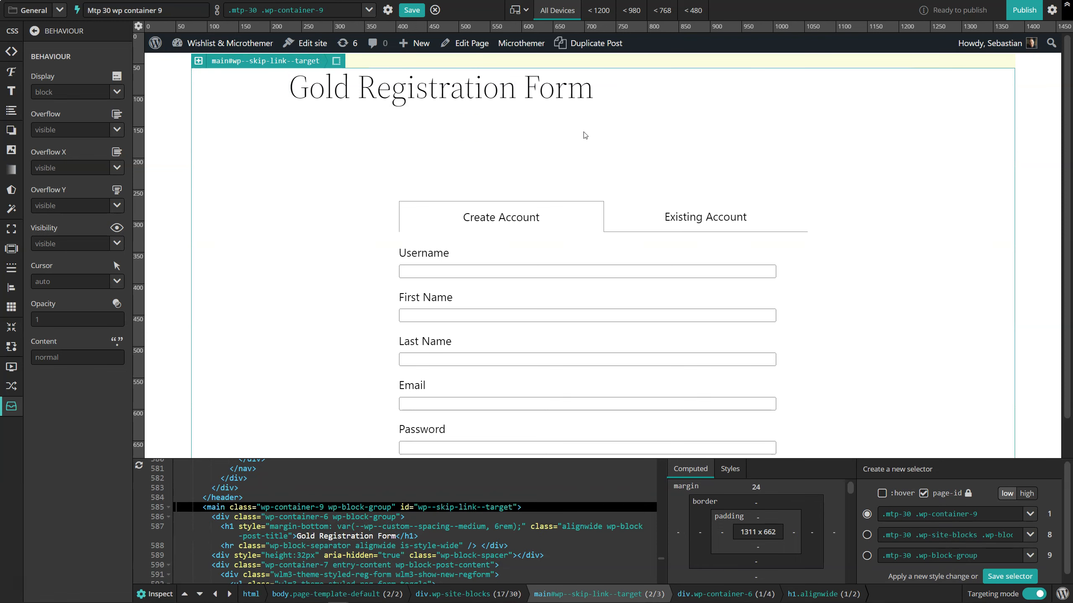
- Save the Microthemer preferences with the insertion of body classes defined using custom fields set to Yes
{"action": "left_click", "coordinate": [1052, 9]}
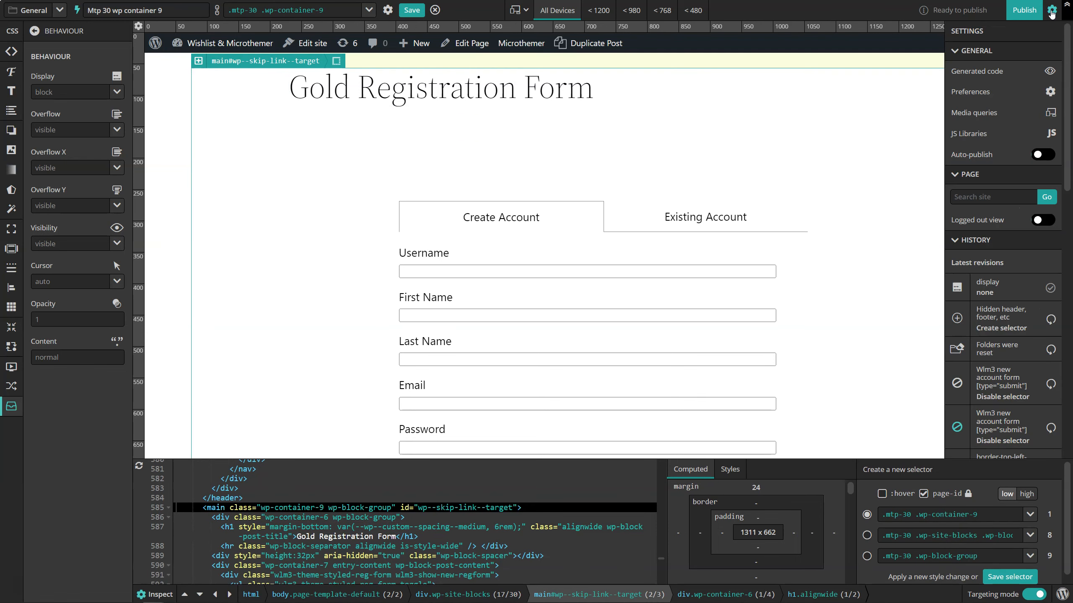
{"action": "left_click", "coordinate": [974, 94]}
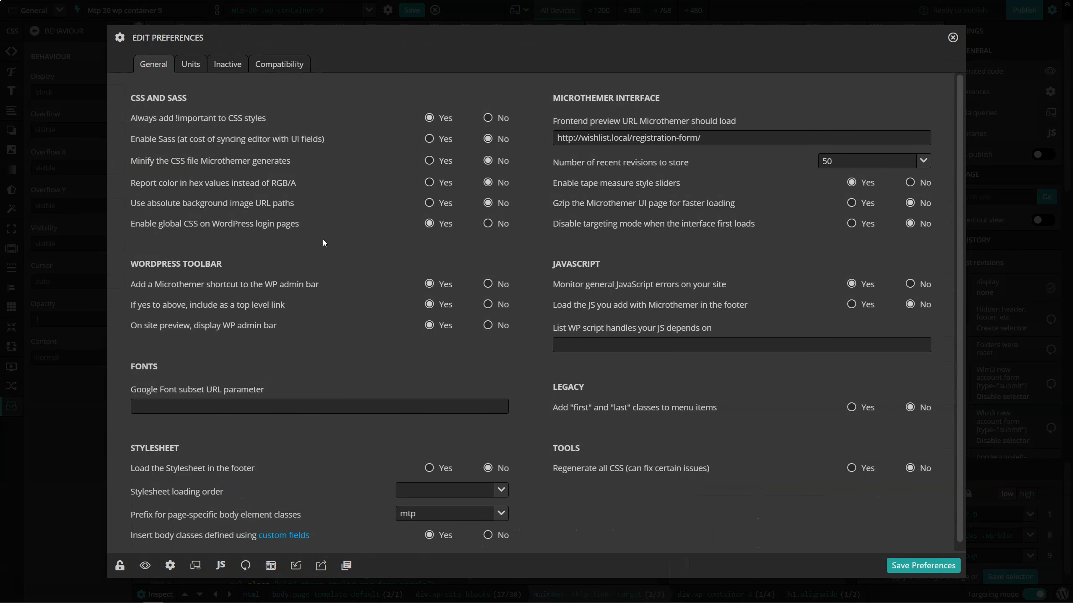
{"action": "scroll", "coordinate": [380, 363], "scroll_direction": "down", "scroll_amount": 1}
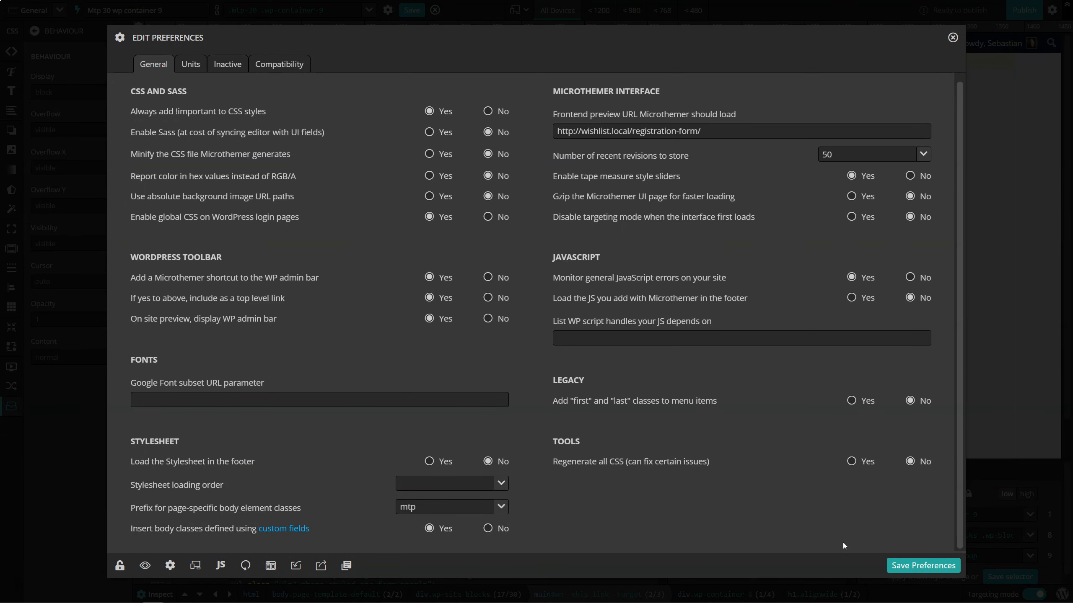
{"action": "left_click", "coordinate": [912, 566]}
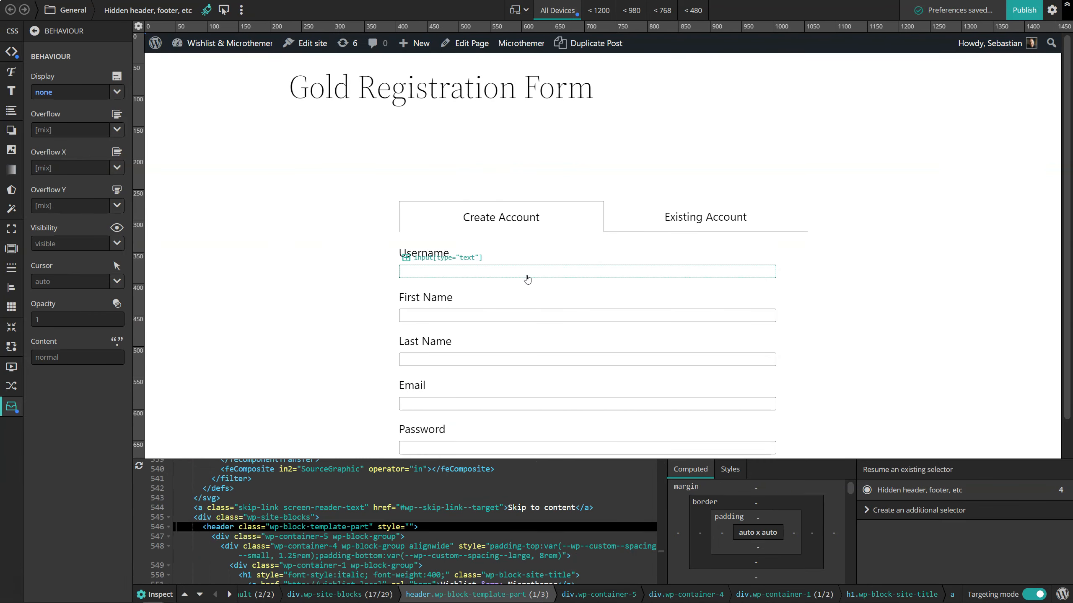
- Turn off targeting mode and open the Gold Registration Form page in the WordPress block editor
{"action": "left_click", "coordinate": [1030, 596]}
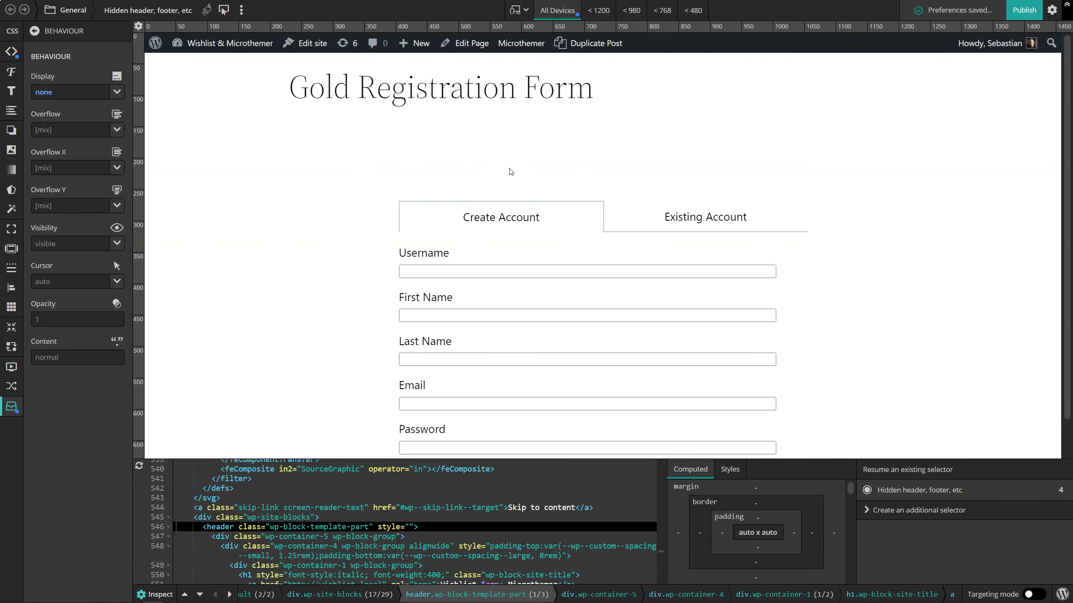
{"action": "left_click", "coordinate": [470, 44]}
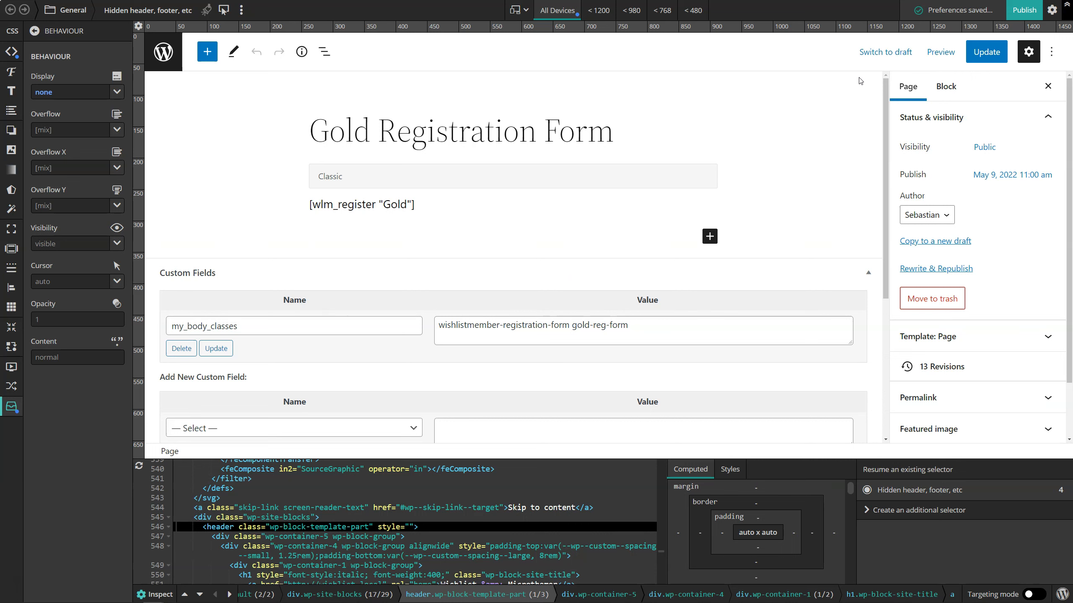
{"action": "left_click", "coordinate": [1028, 53]}
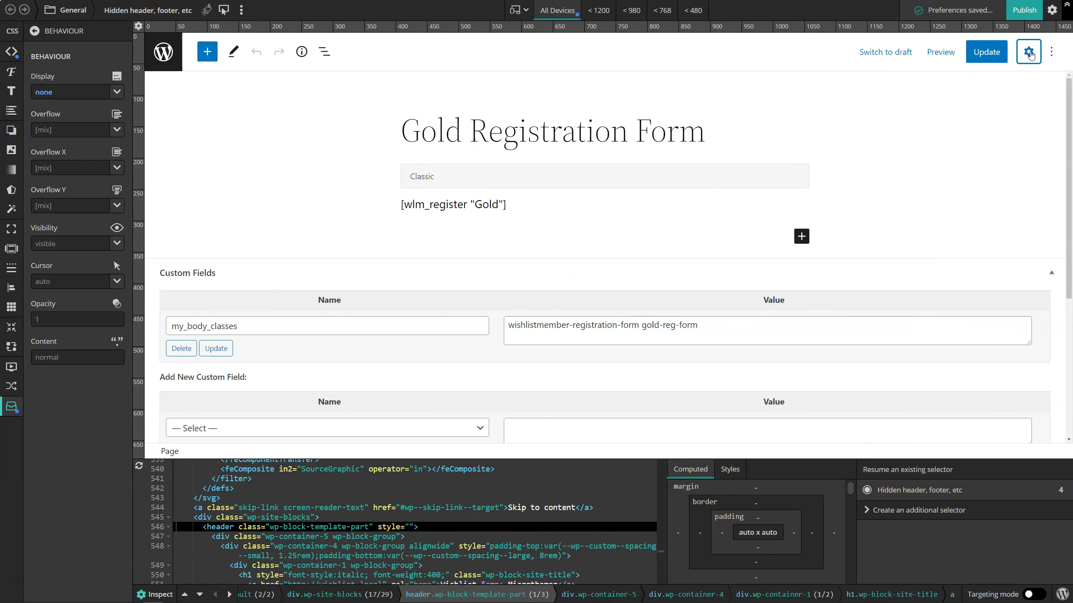
{"action": "left_click", "coordinate": [1028, 51]}
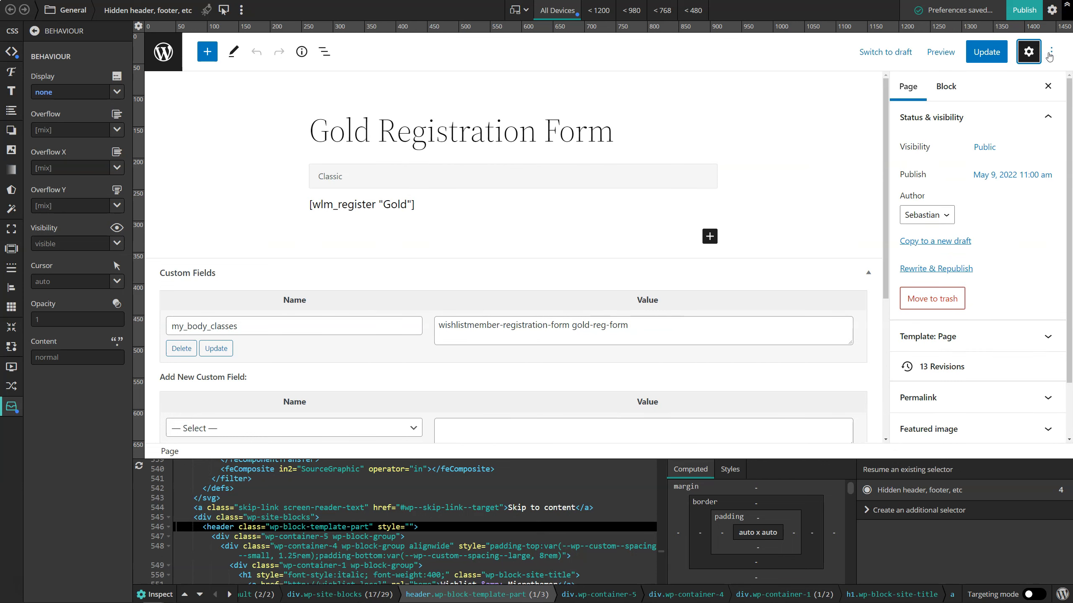
- Check the Custom fields option among the additional panels in the block editor's preferences, leaving it enabled
{"action": "left_click", "coordinate": [1051, 53]}
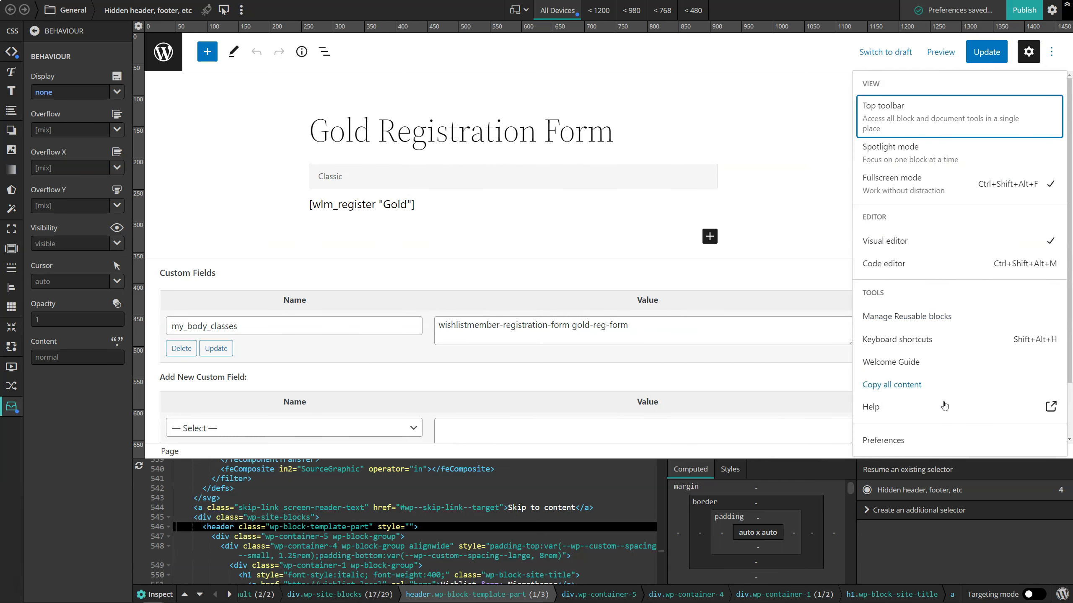
{"action": "left_click", "coordinate": [895, 442]}
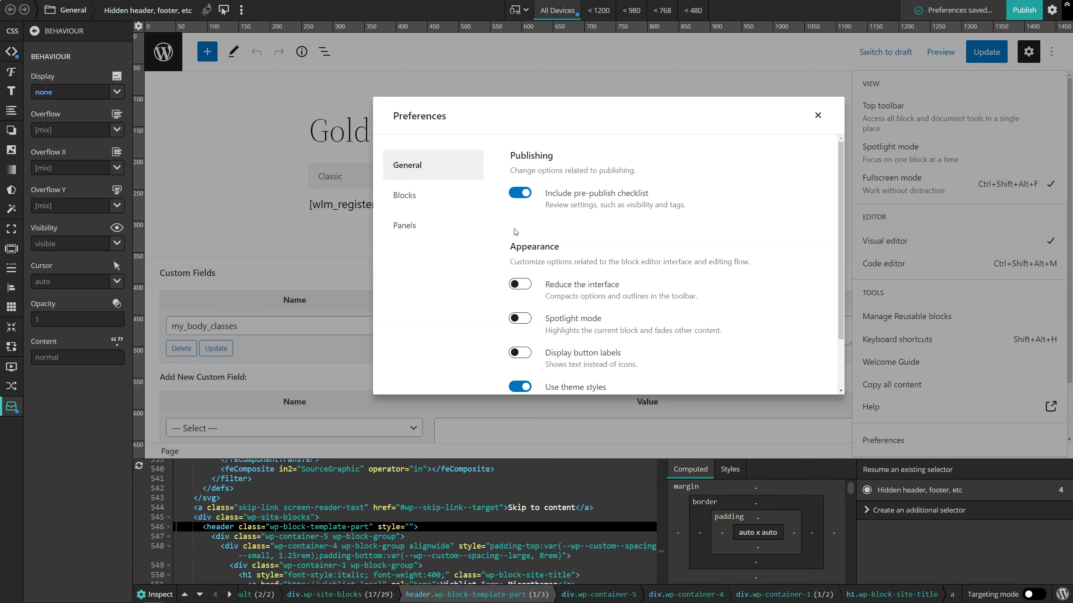
{"action": "left_click", "coordinate": [413, 231]}
{"action": "scroll", "coordinate": [604, 245], "scroll_direction": "down", "scroll_amount": 1}
{"action": "left_click", "coordinate": [527, 347]}
{"action": "left_click", "coordinate": [526, 346]}
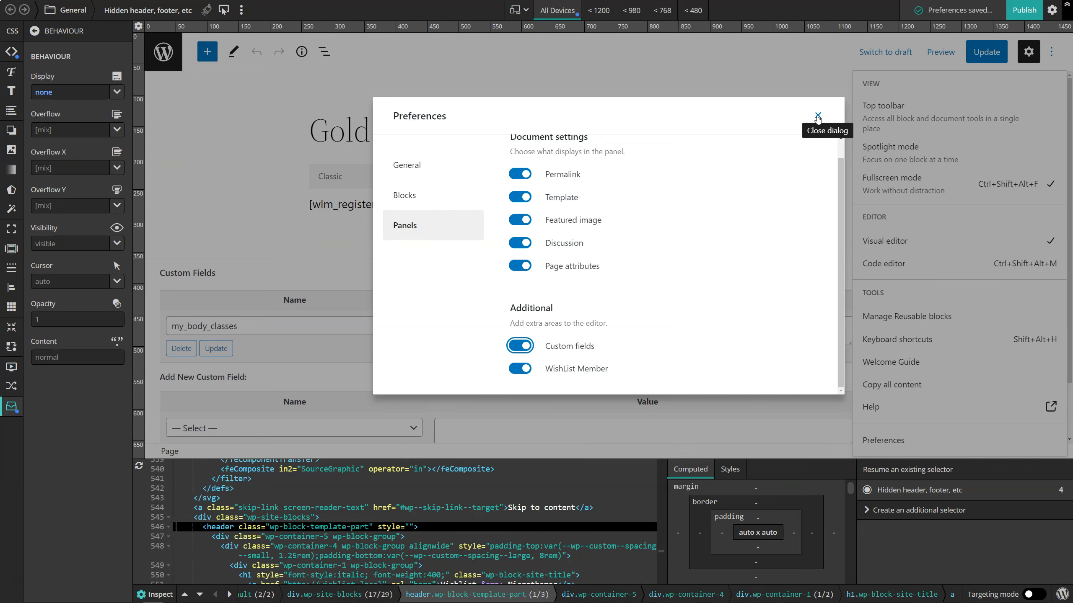
{"action": "left_click", "coordinate": [818, 120]}
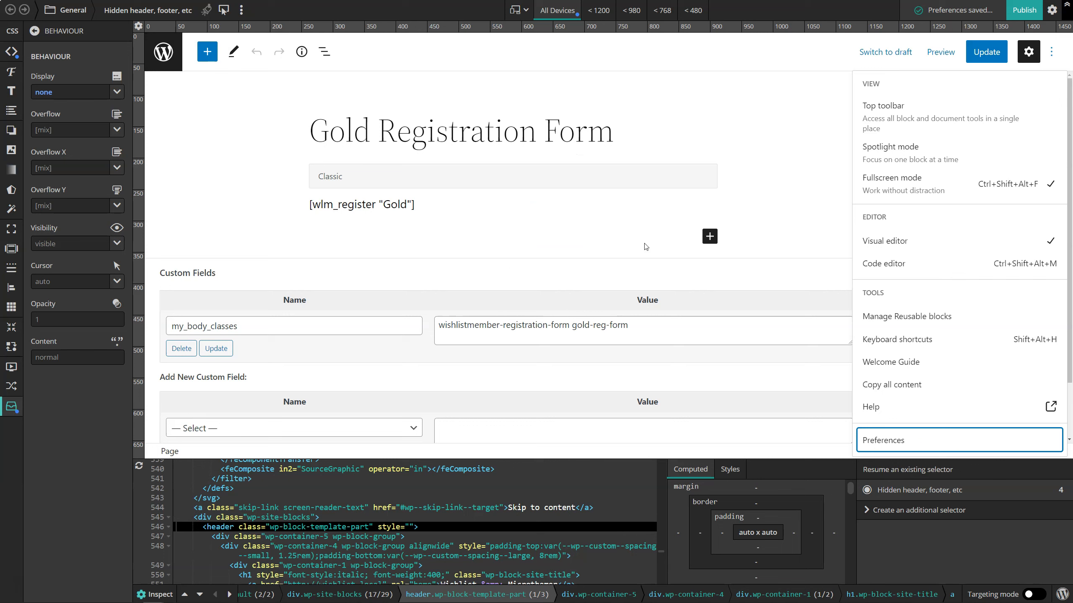
- Select the name my_body_classes in the page's existing custom field
{"action": "left_click", "coordinate": [225, 329]}
{"action": "left_click_drag", "start_coordinate": [238, 327], "coordinate": [171, 328]}
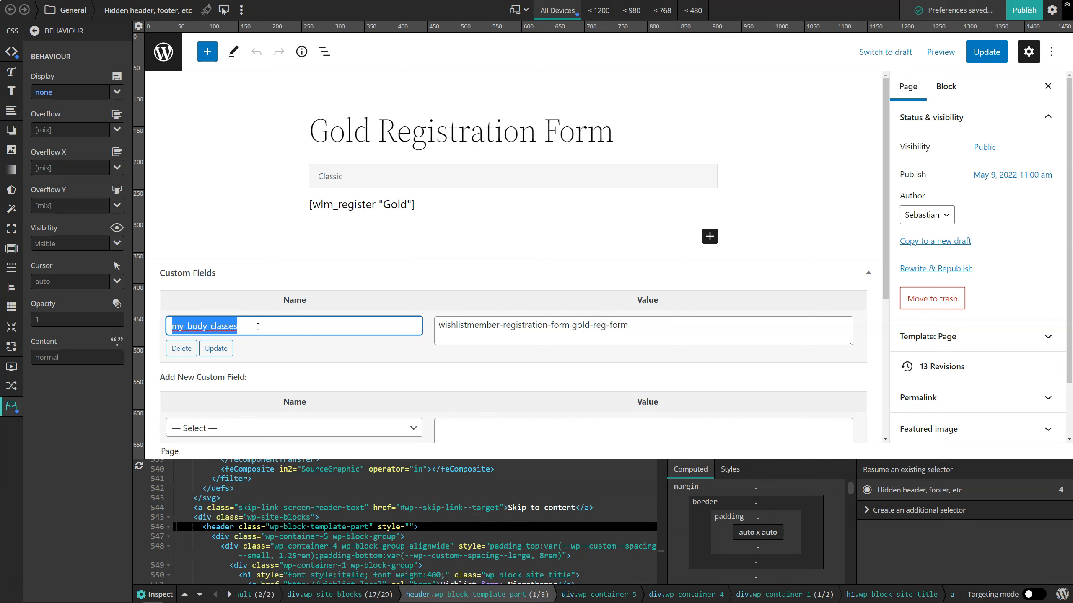
- Update the page with my_body_classes holding wishlistmember-registration-form gold-reg-form, and view the published page
{"action": "left_click", "coordinate": [238, 325]}
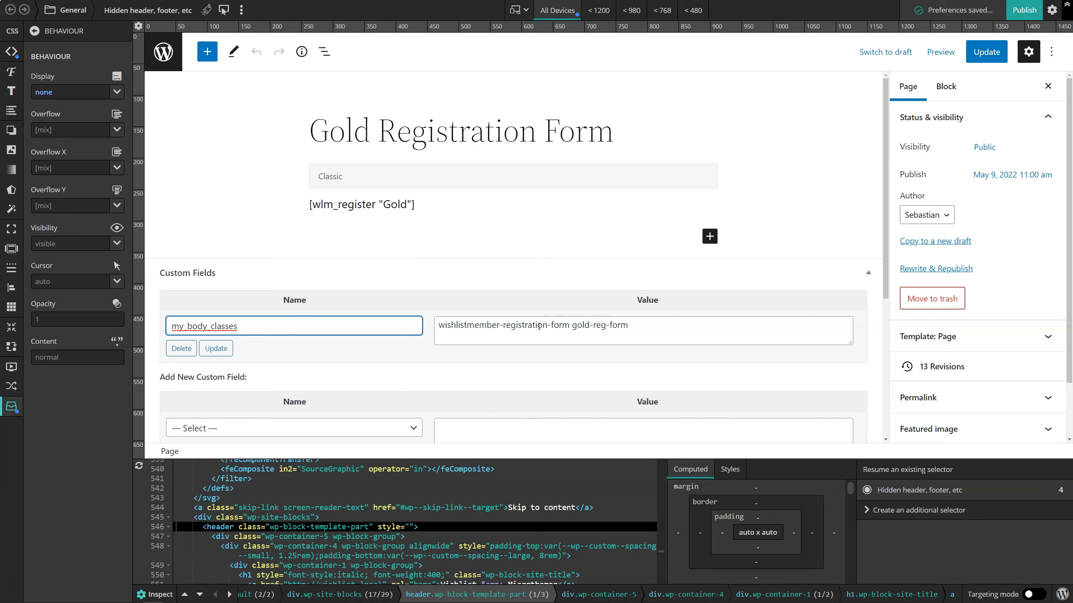
{"action": "left_click_drag", "start_coordinate": [570, 326], "coordinate": [437, 325]}
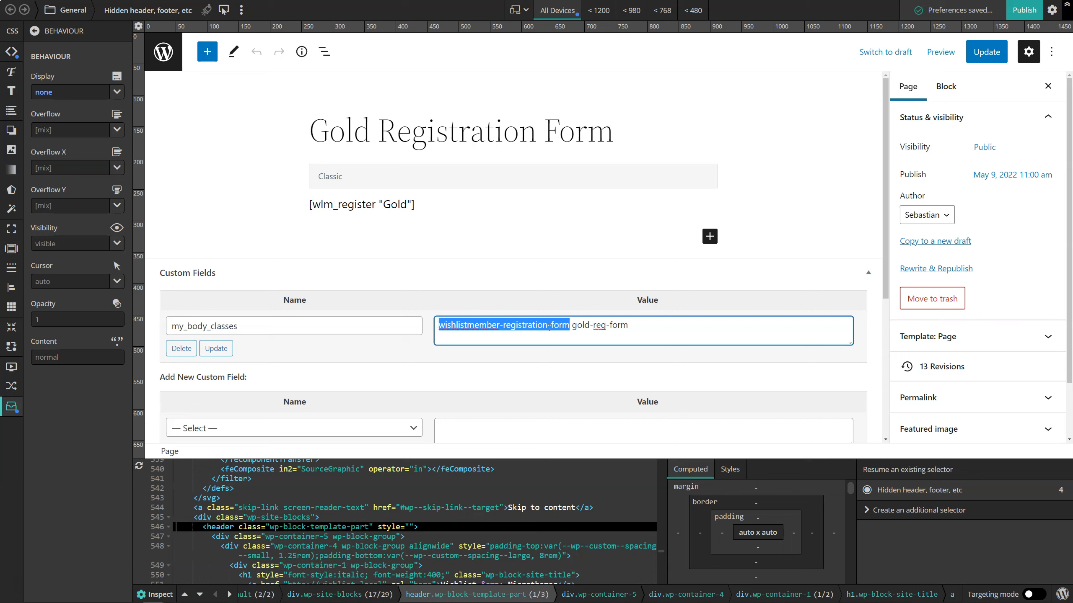
{"action": "left_click", "coordinate": [600, 324]}
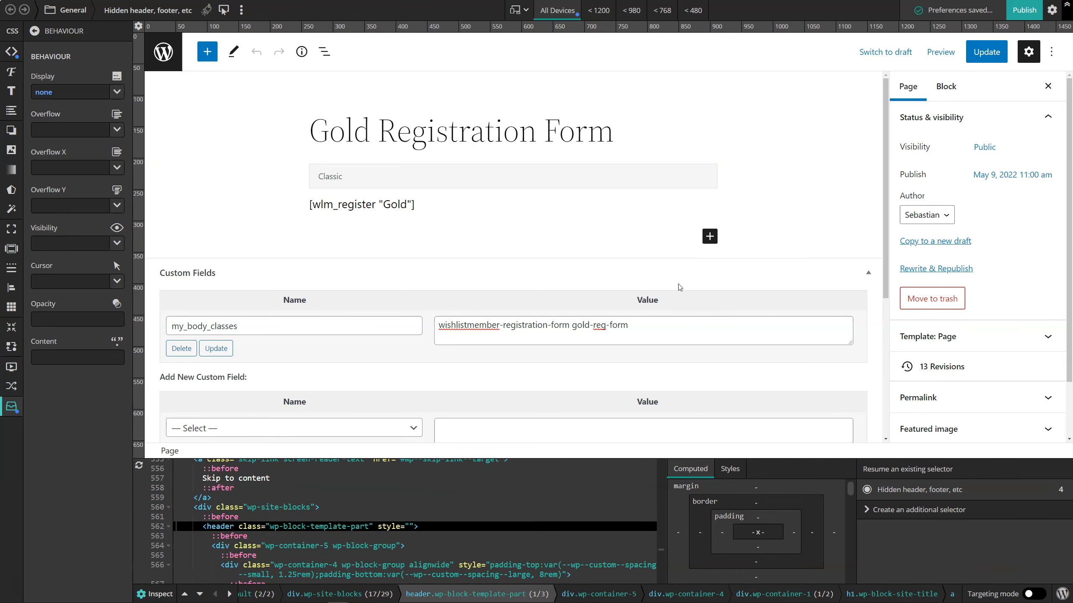
{"action": "left_click", "coordinate": [982, 56]}
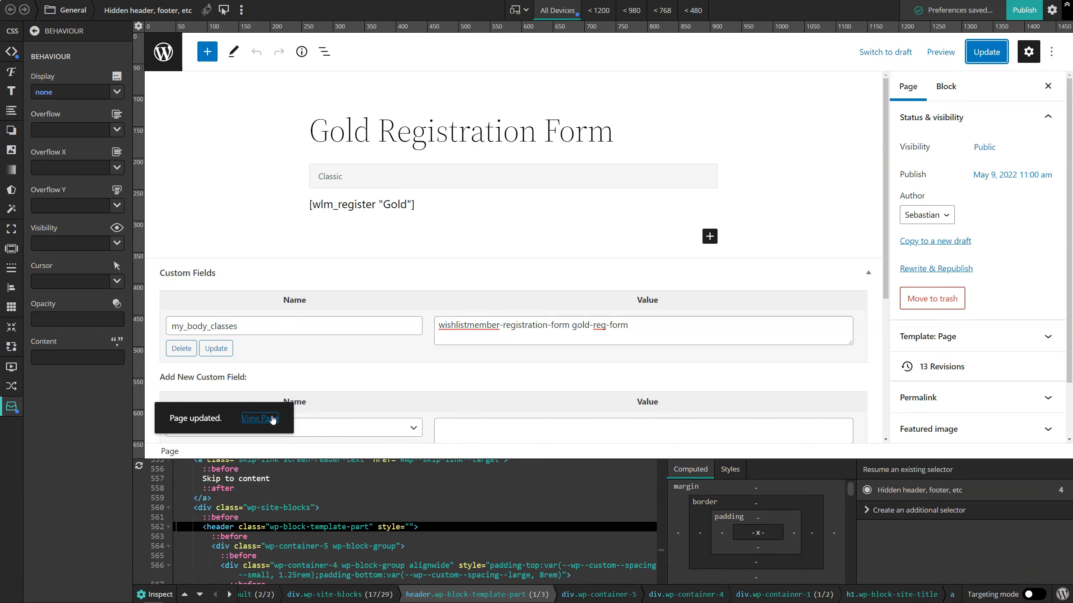
{"action": "left_click", "coordinate": [272, 420]}
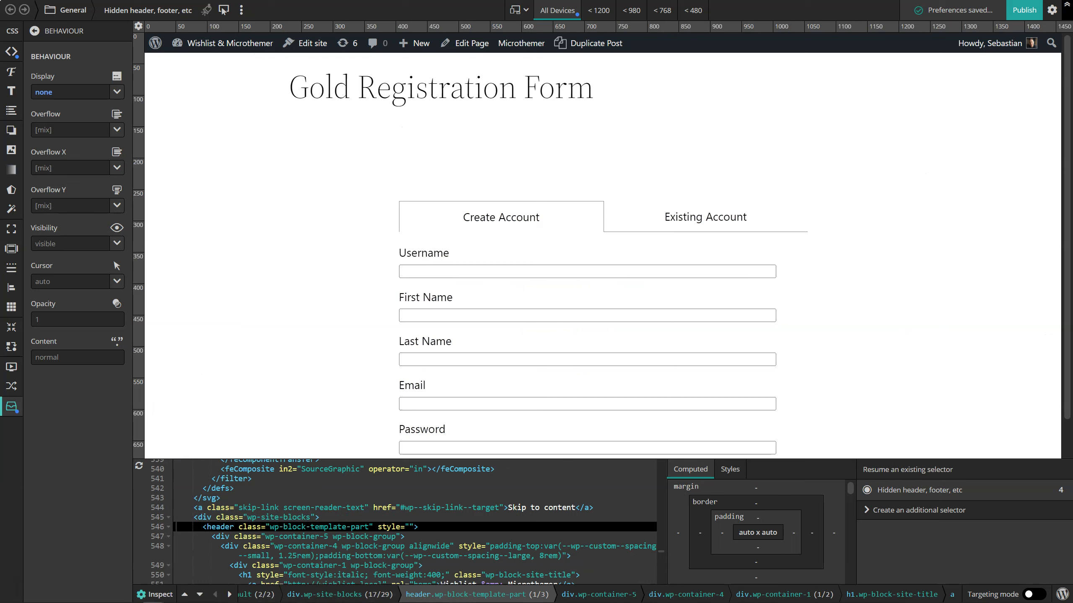
- Turn on targeting mode, copy the label of the Hidden header, footer, etc selector and delete that selector
{"action": "left_click", "coordinate": [1034, 594]}
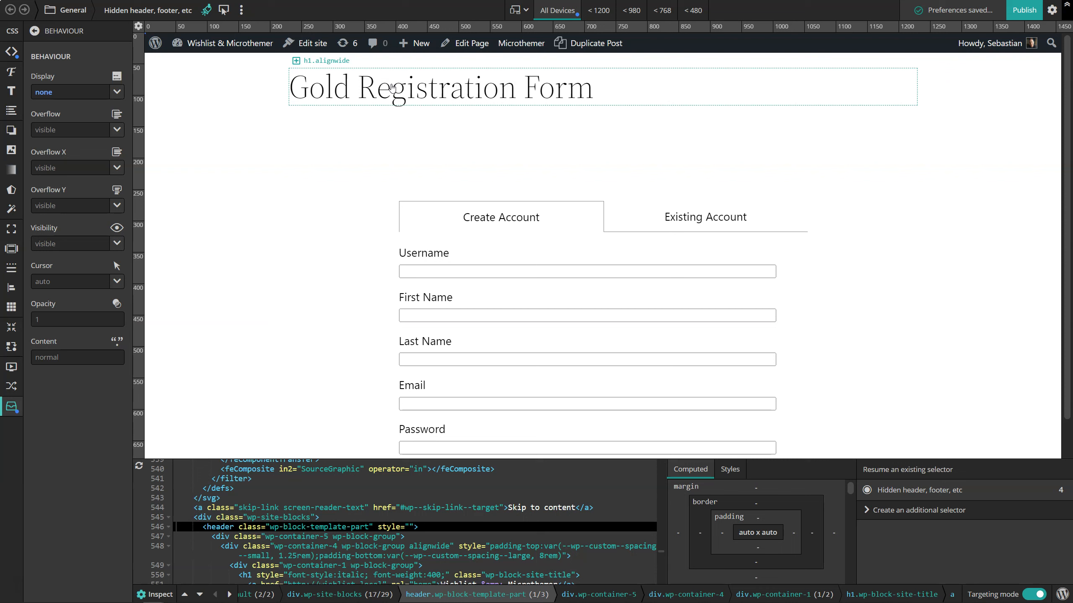
{"action": "triple_click", "coordinate": [169, 10]}
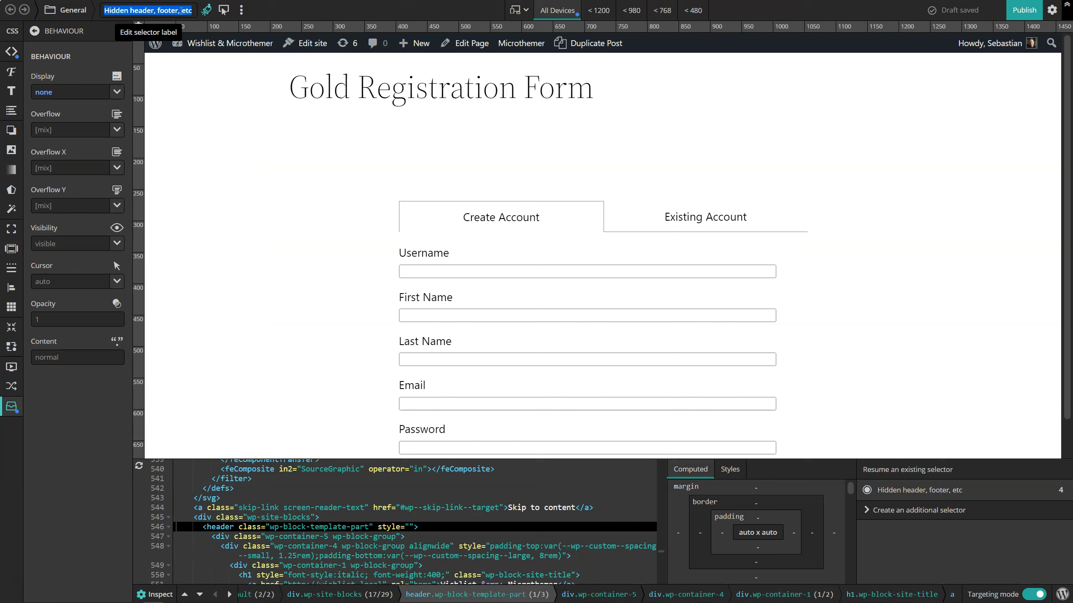
{"action": "left_click", "coordinate": [241, 9]}
{"action": "left_click", "coordinate": [357, 105]}
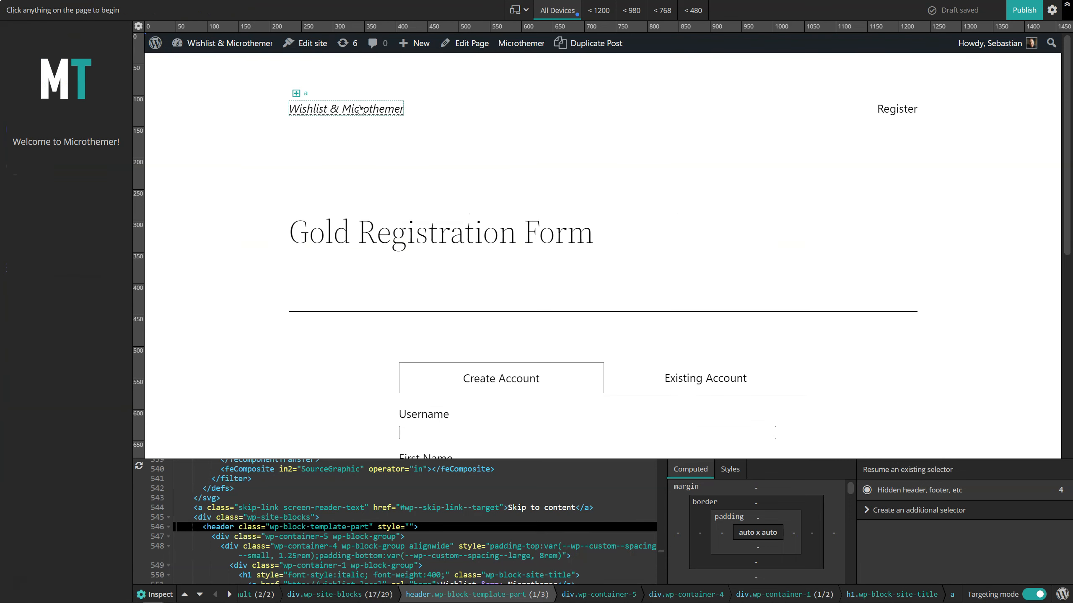
- Target the header container and replace the page-id modifier with the custom prefix .wishlistmember-registration-form
{"action": "left_click", "coordinate": [264, 134]}
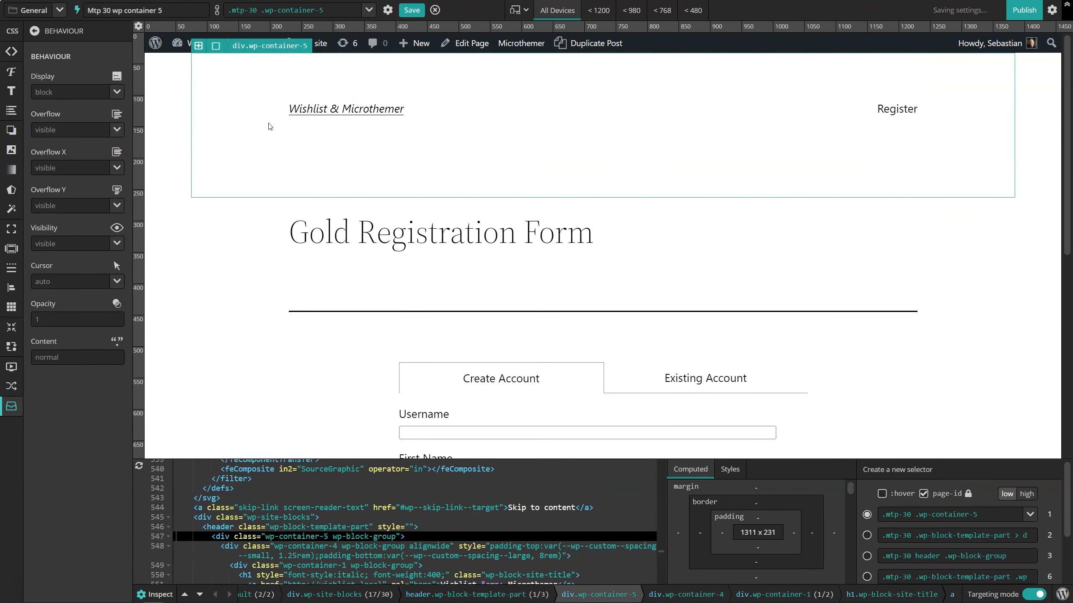
{"action": "left_click", "coordinate": [388, 9]}
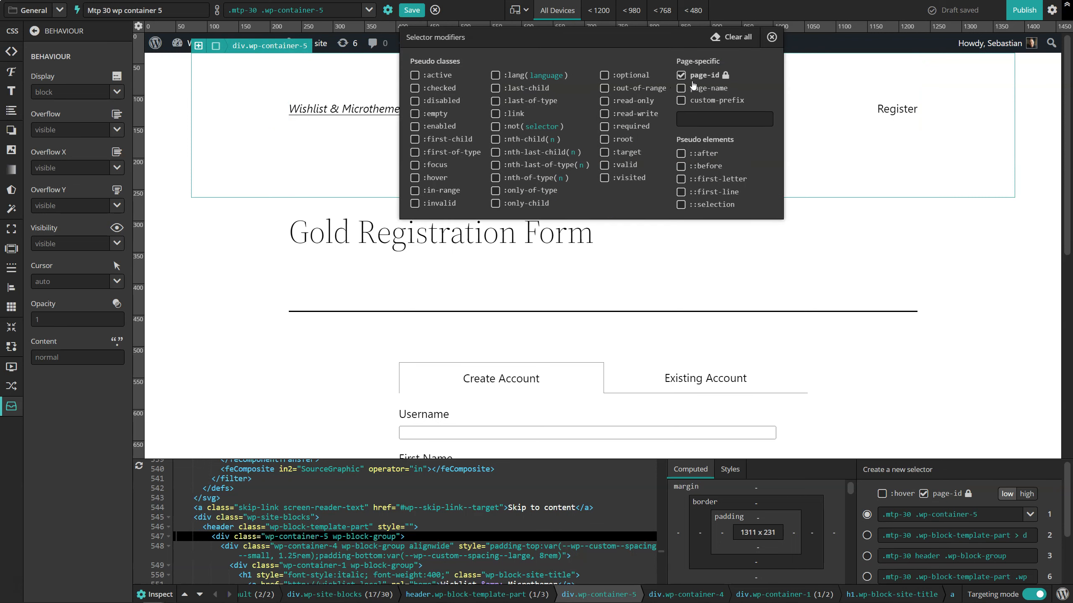
{"action": "left_click", "coordinate": [681, 75]}
{"action": "left_click", "coordinate": [681, 100]}
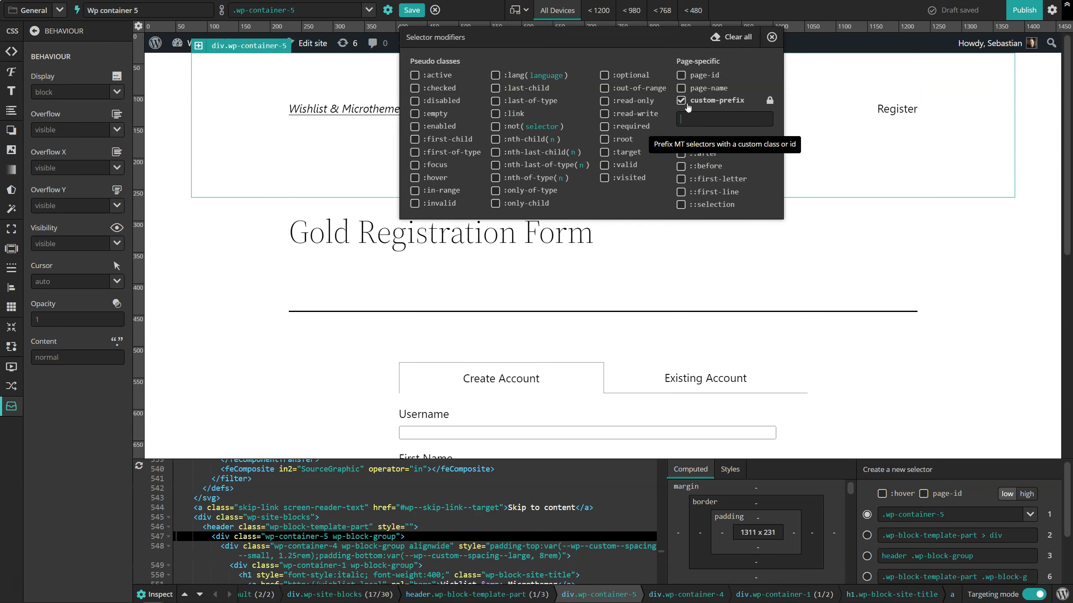
{"action": "left_click", "coordinate": [689, 117]}
{"action": "scroll", "coordinate": [715, 165], "scroll_direction": "down", "scroll_amount": 1}
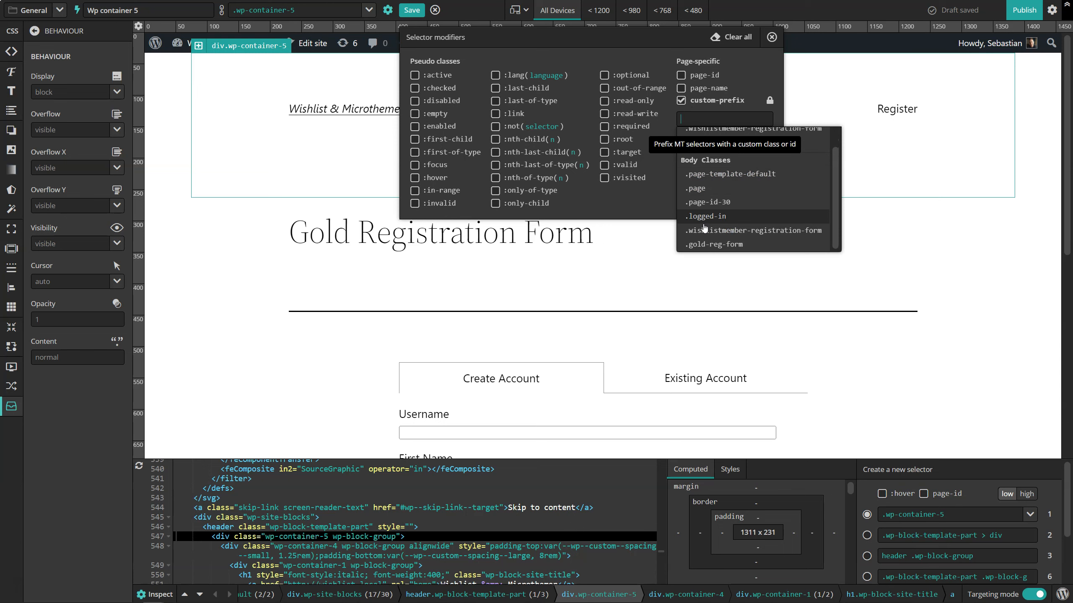
{"action": "left_click", "coordinate": [759, 234]}
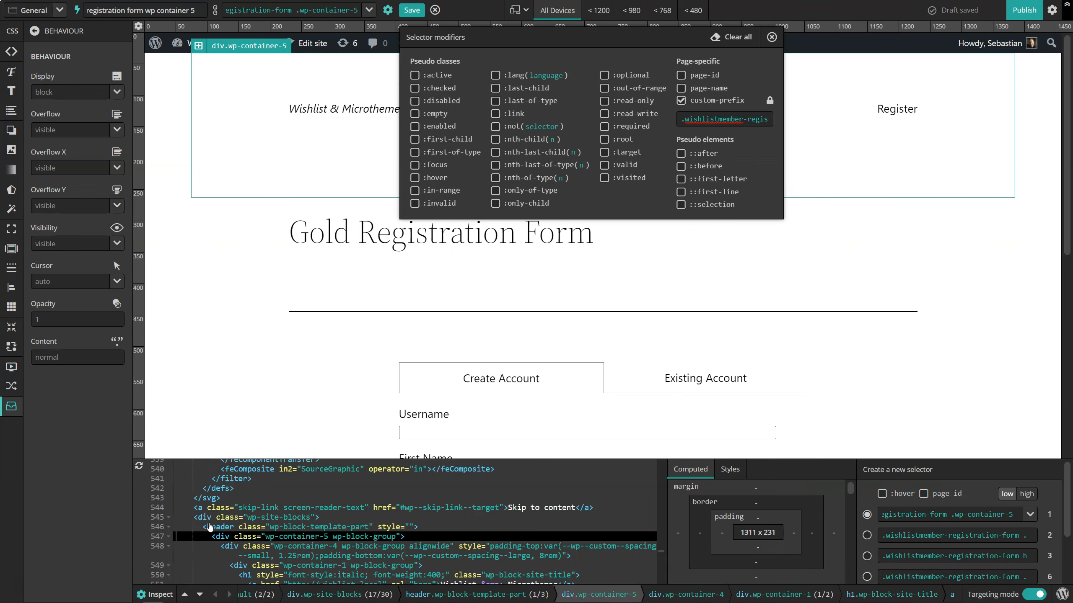
- Target the site header, the separator below the page title and the footer.wp-block-template-part element together in one selector
{"action": "left_click", "coordinate": [210, 527]}
{"action": "scroll", "coordinate": [330, 292], "scroll_direction": "down", "scroll_amount": 1}
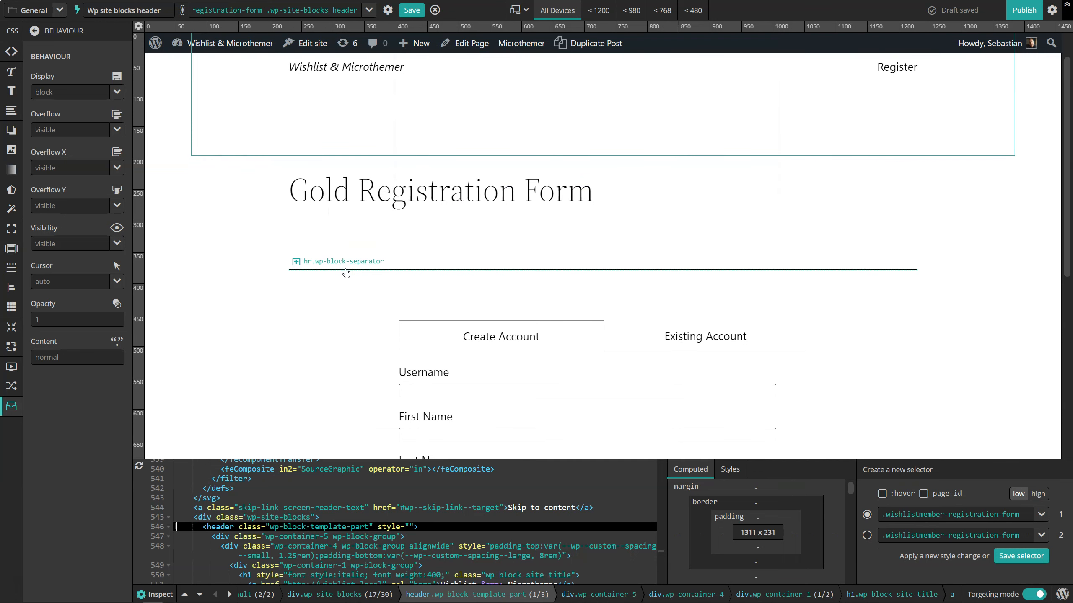
{"action": "left_click", "coordinate": [346, 273]}
{"action": "scroll", "coordinate": [297, 312], "scroll_direction": "down", "scroll_amount": 8}
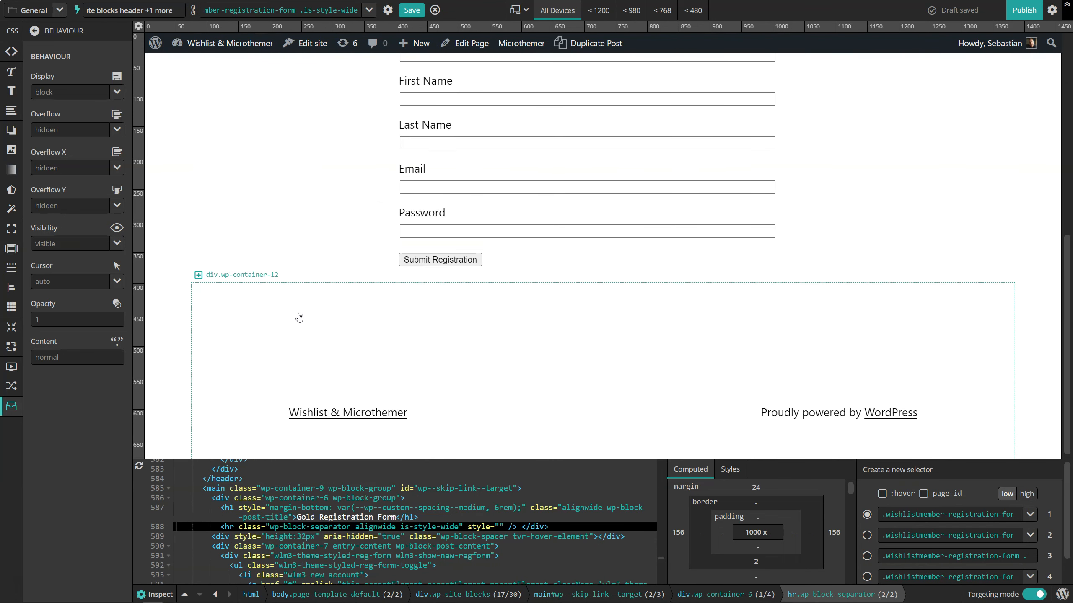
{"action": "left_click", "coordinate": [220, 320]}
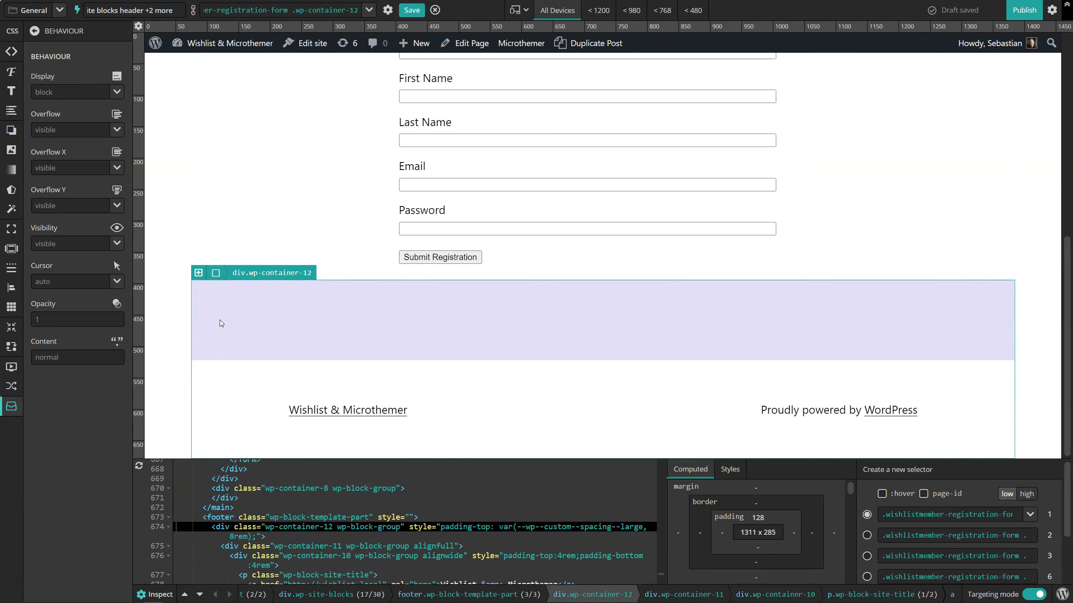
{"action": "left_click", "coordinate": [184, 595]}
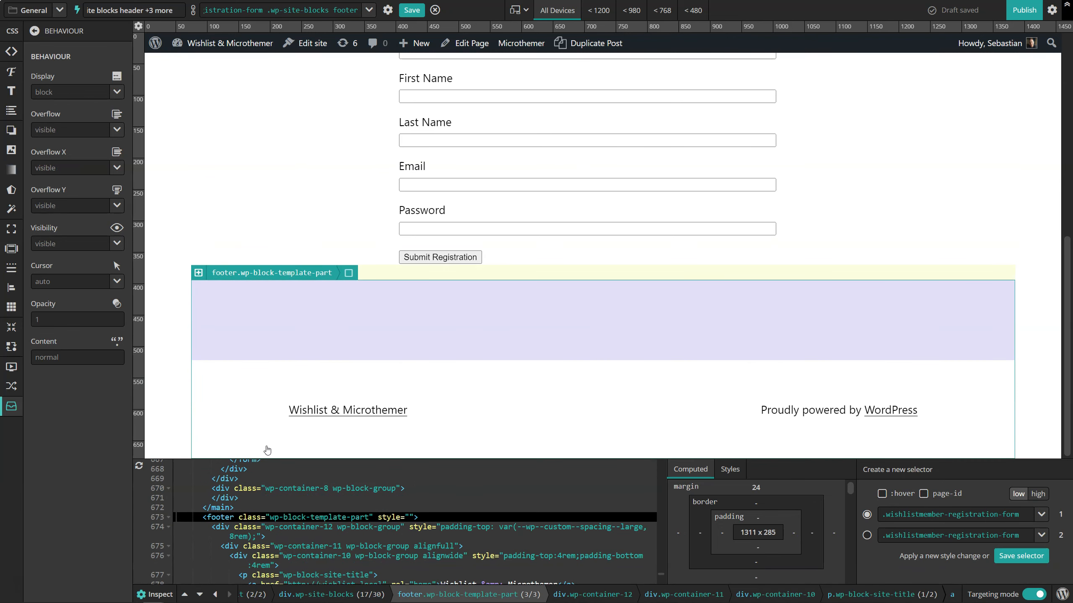
- Label the combined selector "Hidden header, footer, etc" and save it
{"action": "scroll", "coordinate": [313, 323], "scroll_direction": "up", "scroll_amount": 10}
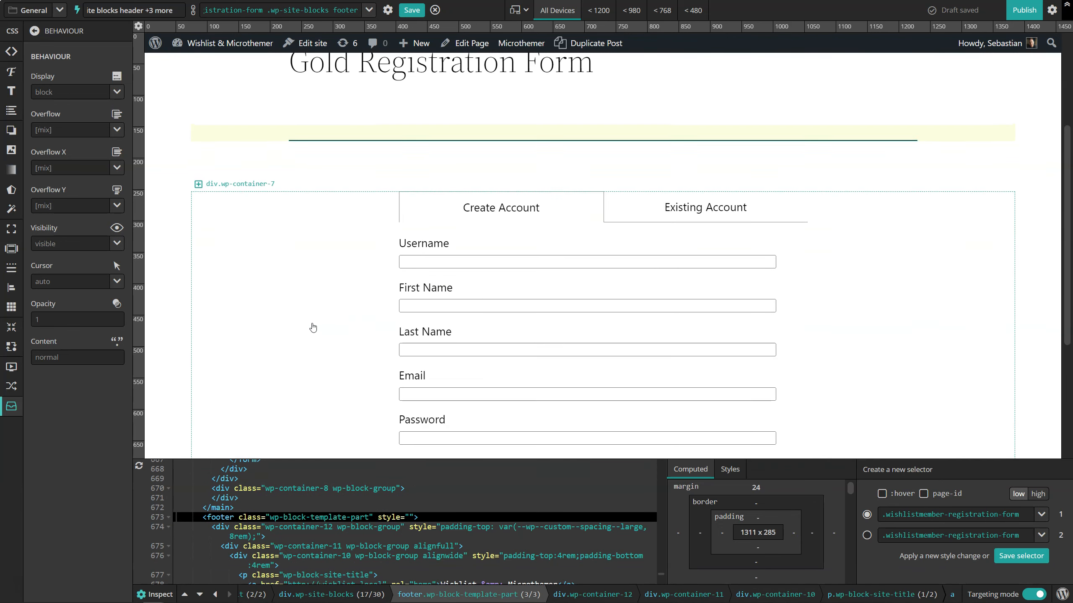
{"action": "triple_click", "coordinate": [147, 8]}
{"action": "type", "text": "Hidden header, footer, etc"}
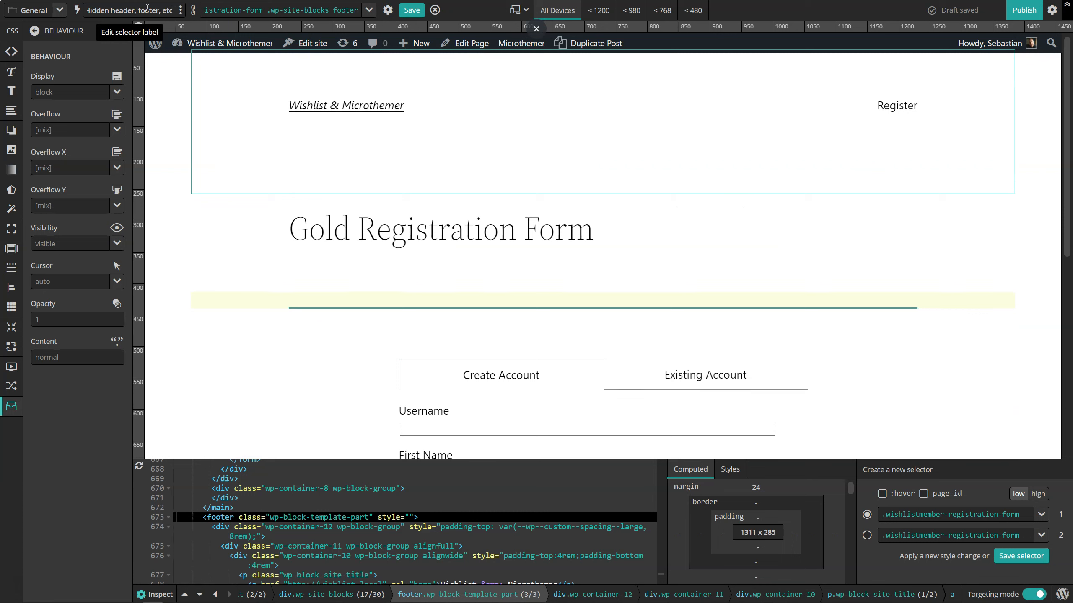
{"action": "left_click", "coordinate": [412, 10]}
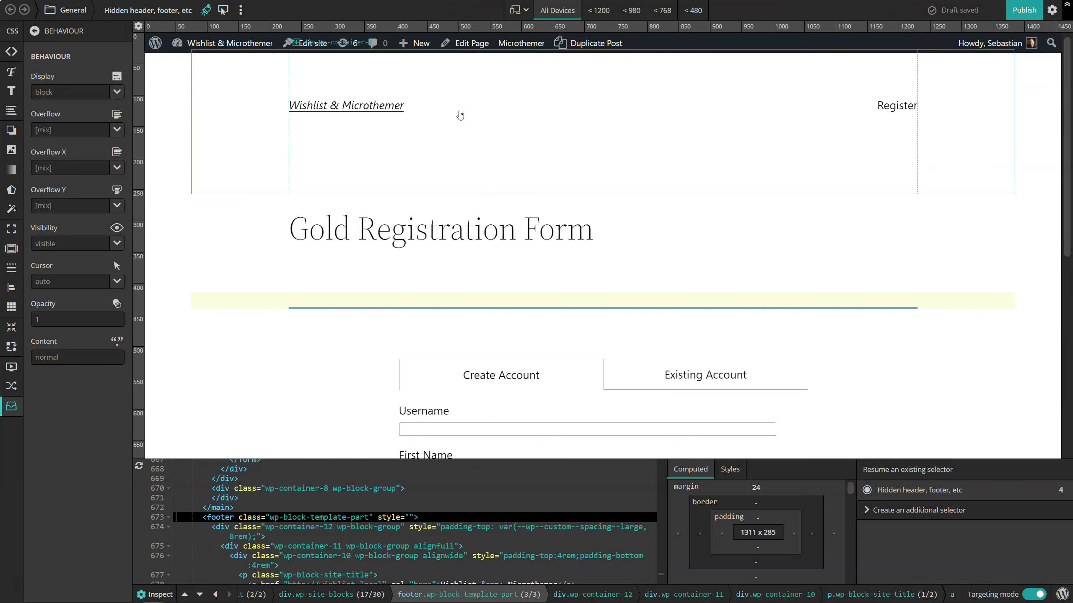
- Set the display of the header, separator and footer selector to none
{"action": "scroll", "coordinate": [584, 266], "scroll_direction": "down", "scroll_amount": 8}
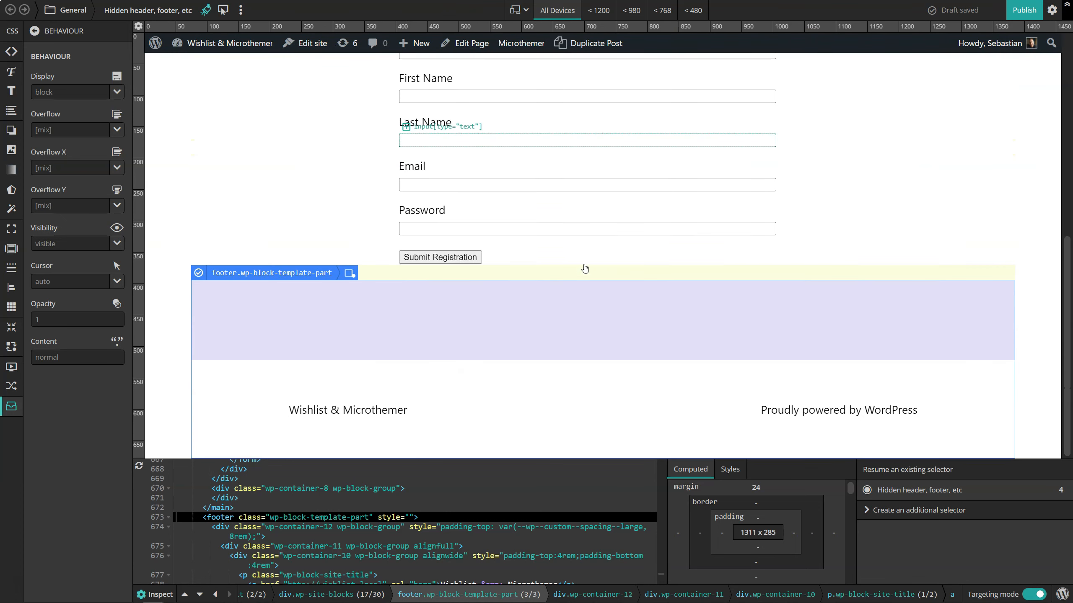
{"action": "left_click", "coordinate": [116, 92]}
{"action": "scroll", "coordinate": [58, 193], "scroll_direction": "down", "scroll_amount": 5}
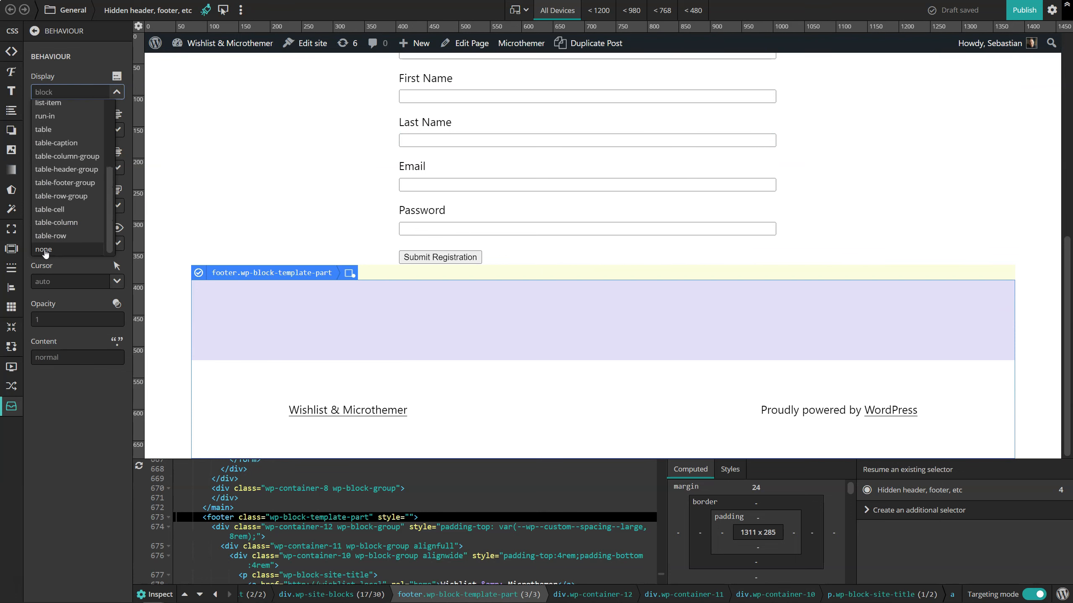
{"action": "left_click", "coordinate": [46, 253]}
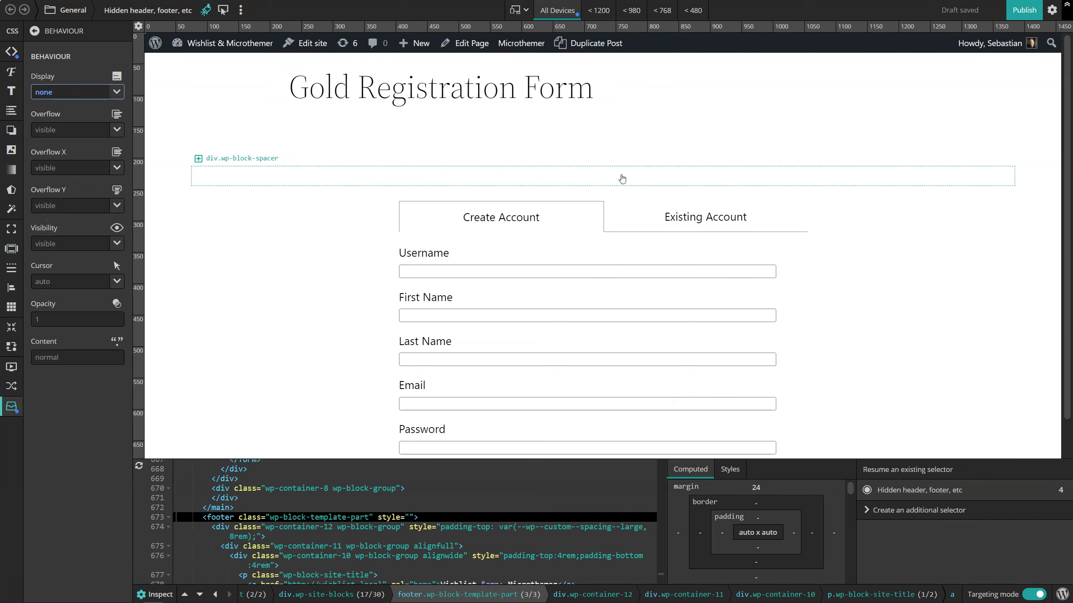
- With targeting mode off, submit the empty registration form to check its error page, and return to the Gold Registration Form page
{"action": "left_click", "coordinate": [1035, 594]}
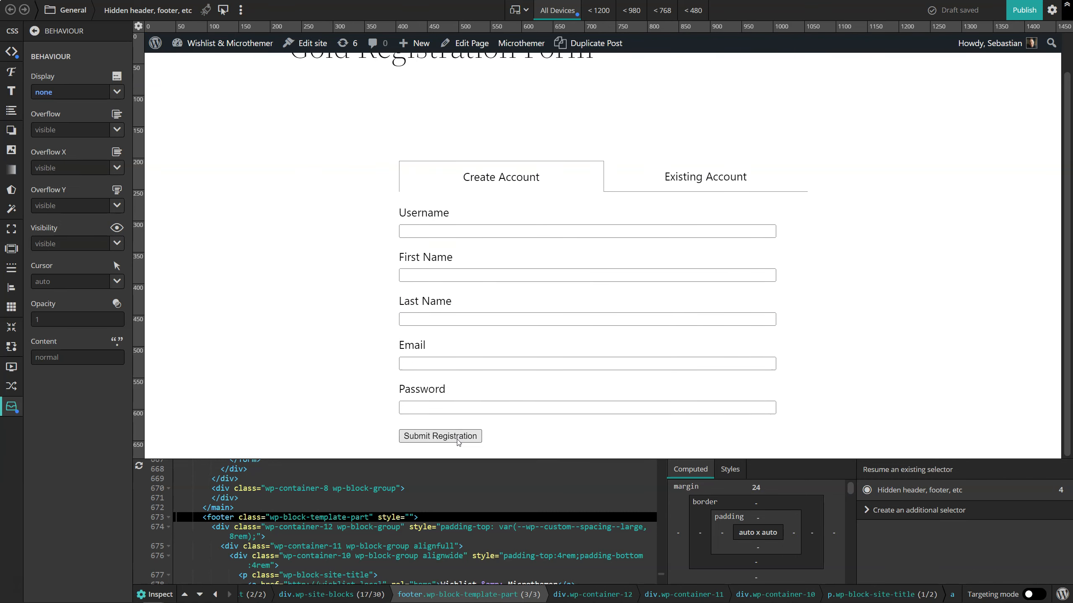
{"action": "left_click", "coordinate": [440, 436]}
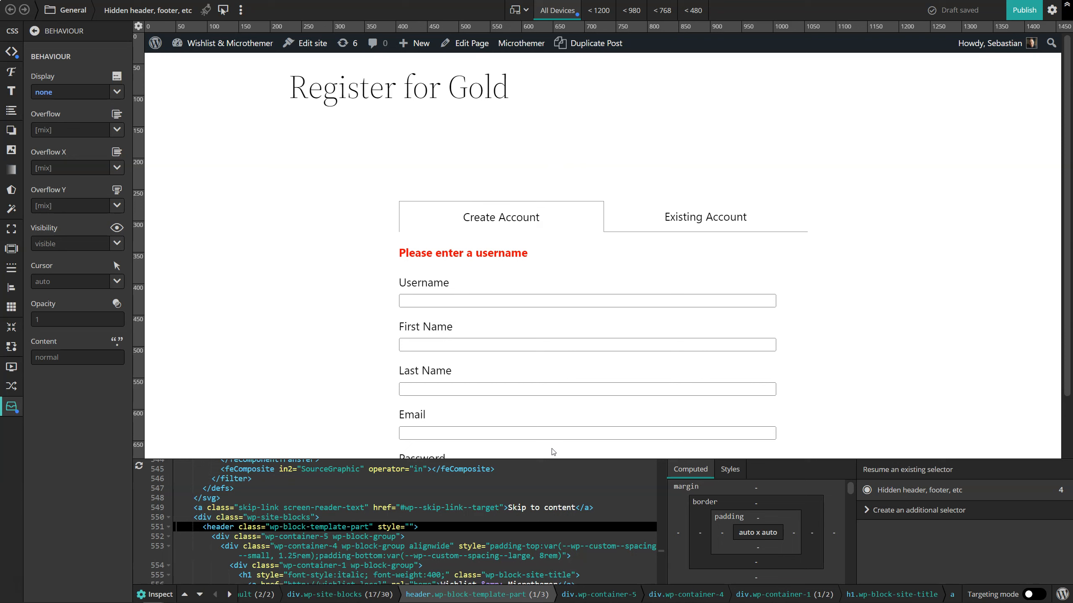
{"action": "left_click", "coordinate": [1052, 9]}
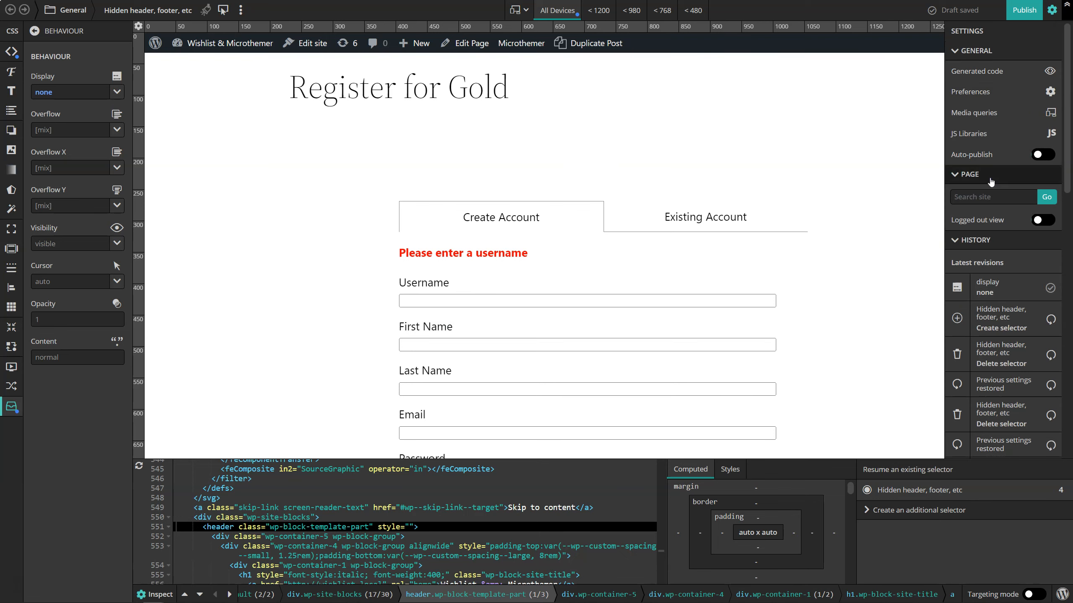
{"action": "left_click", "coordinate": [955, 197]}
{"action": "left_click", "coordinate": [948, 225]}
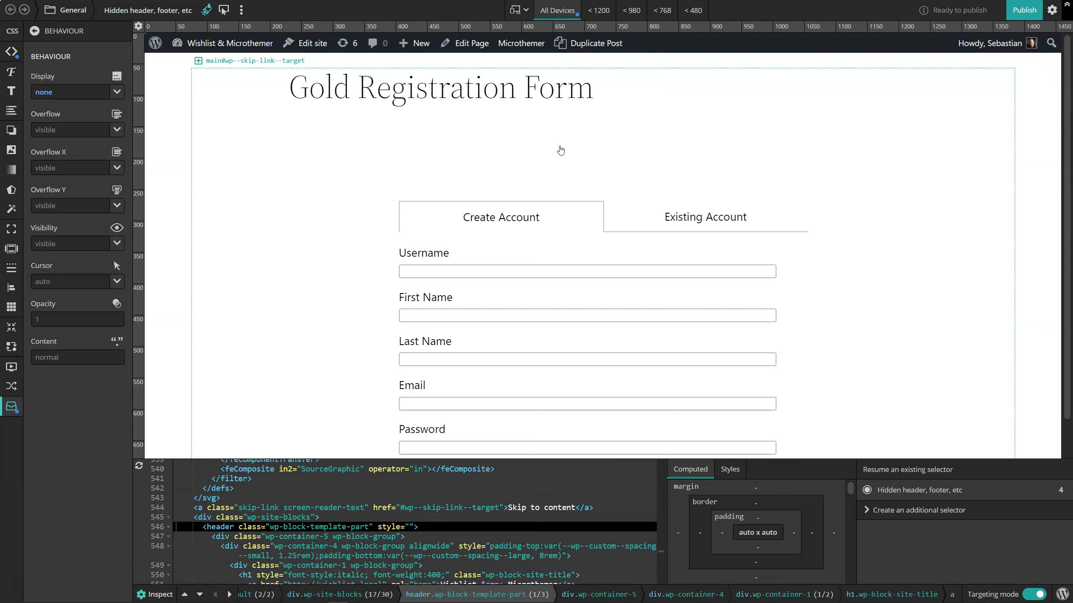
- Target the body element of the registration form page and set its background color to #fbdad0
{"action": "left_click", "coordinate": [178, 135]}
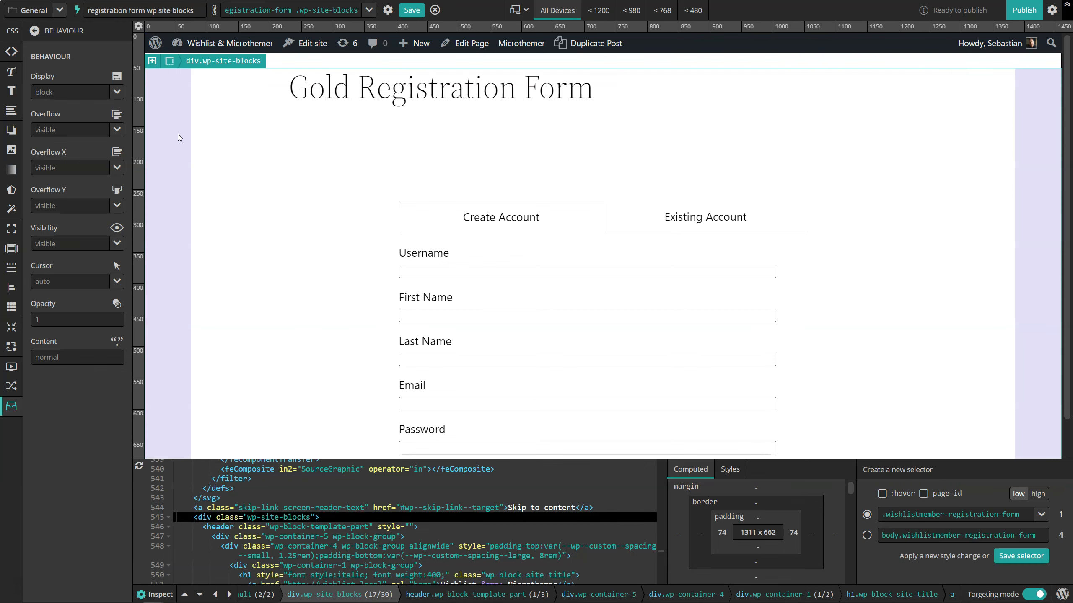
{"action": "scroll", "coordinate": [776, 513], "scroll_direction": "down", "scroll_amount": 2}
{"action": "scroll", "coordinate": [776, 513], "scroll_direction": "down", "scroll_amount": 2}
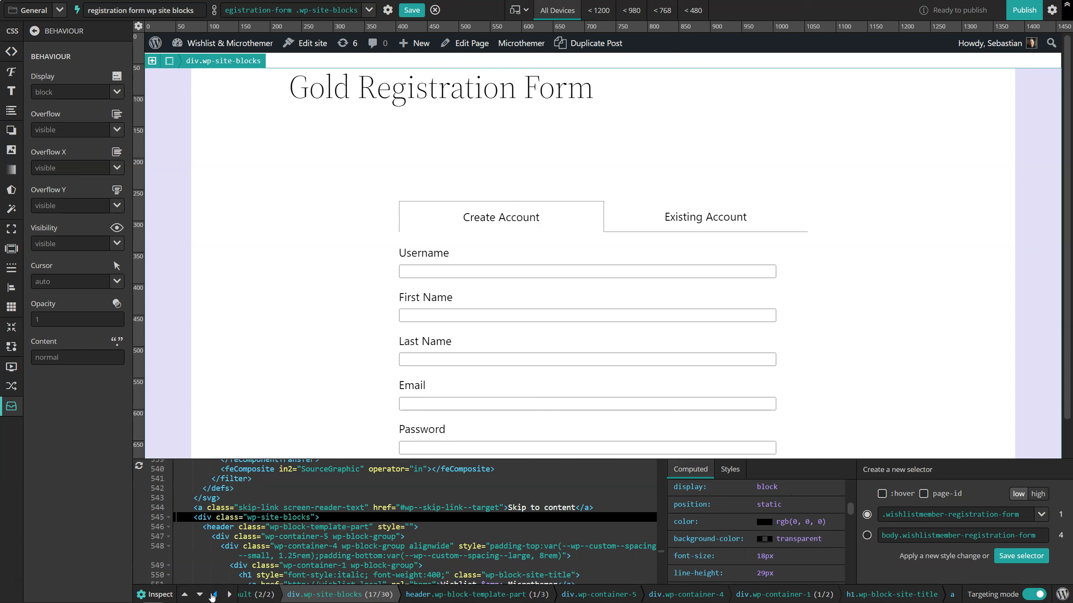
{"action": "left_click", "coordinate": [184, 594]}
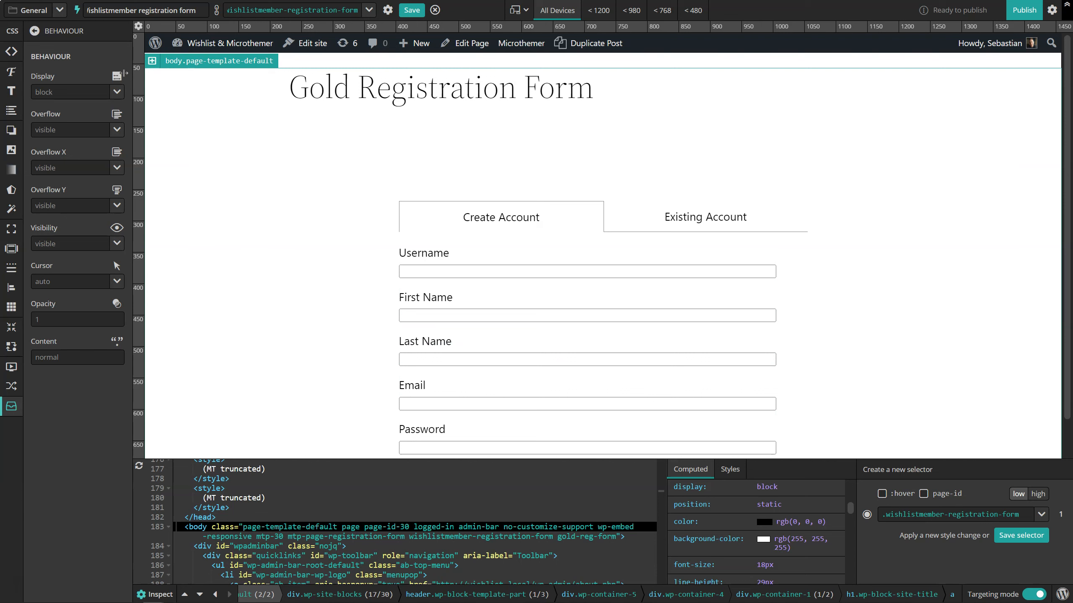
{"action": "left_click", "coordinate": [10, 152]}
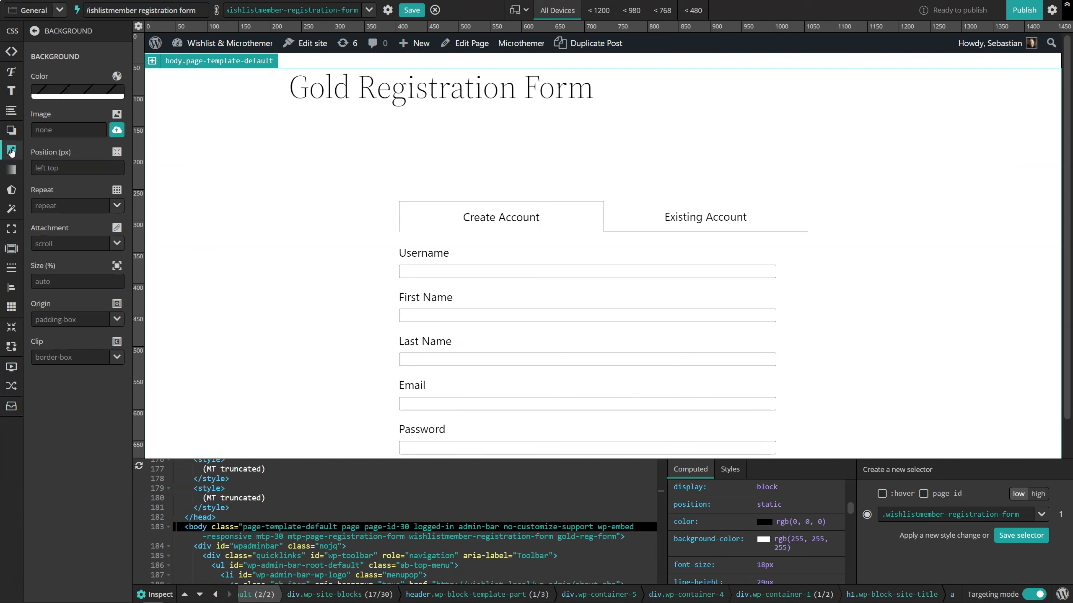
{"action": "left_click", "coordinate": [71, 93]}
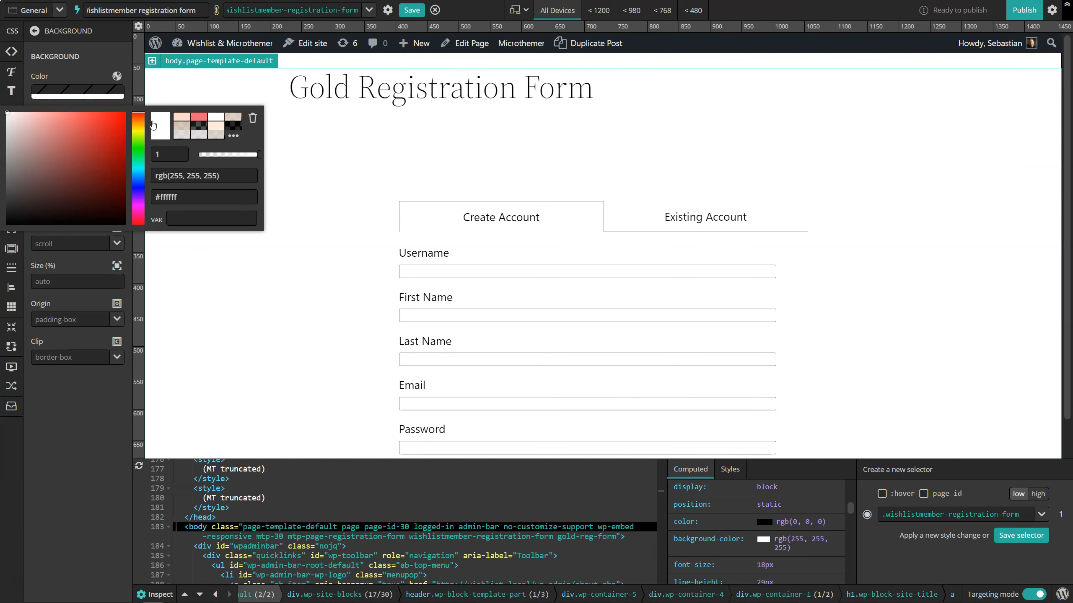
{"action": "left_click", "coordinate": [182, 120]}
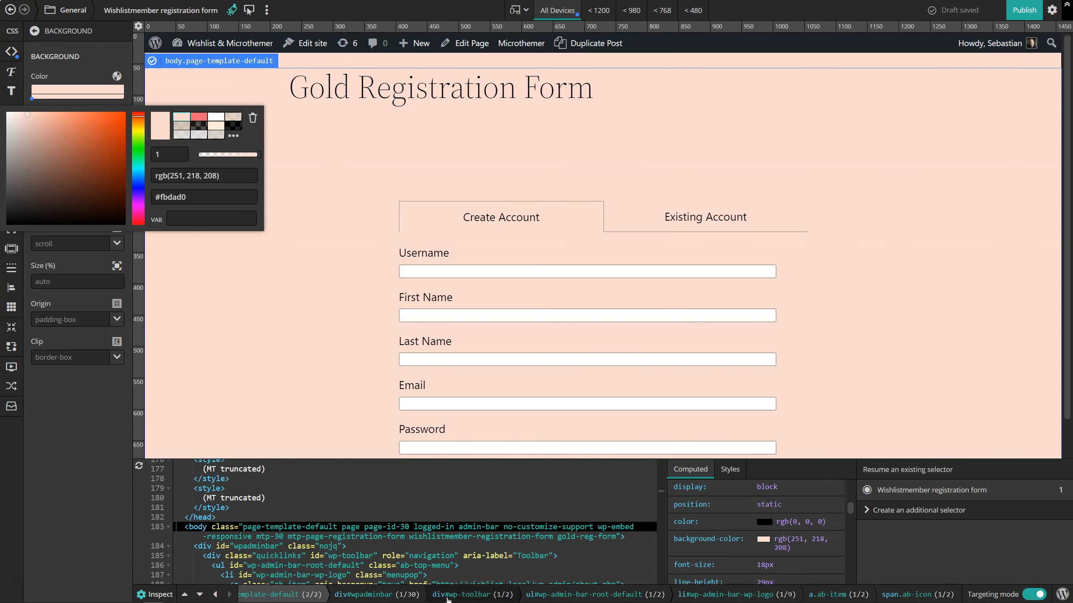
- Target the page's main container and set its top margin to 53px
{"action": "left_click", "coordinate": [344, 385]}
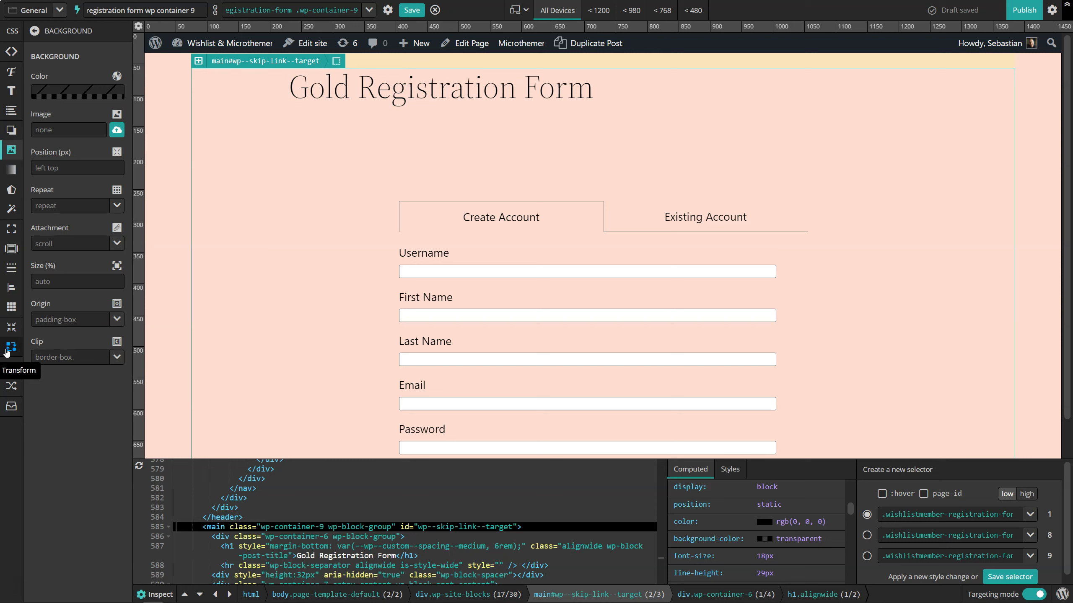
{"action": "left_click", "coordinate": [10, 252]}
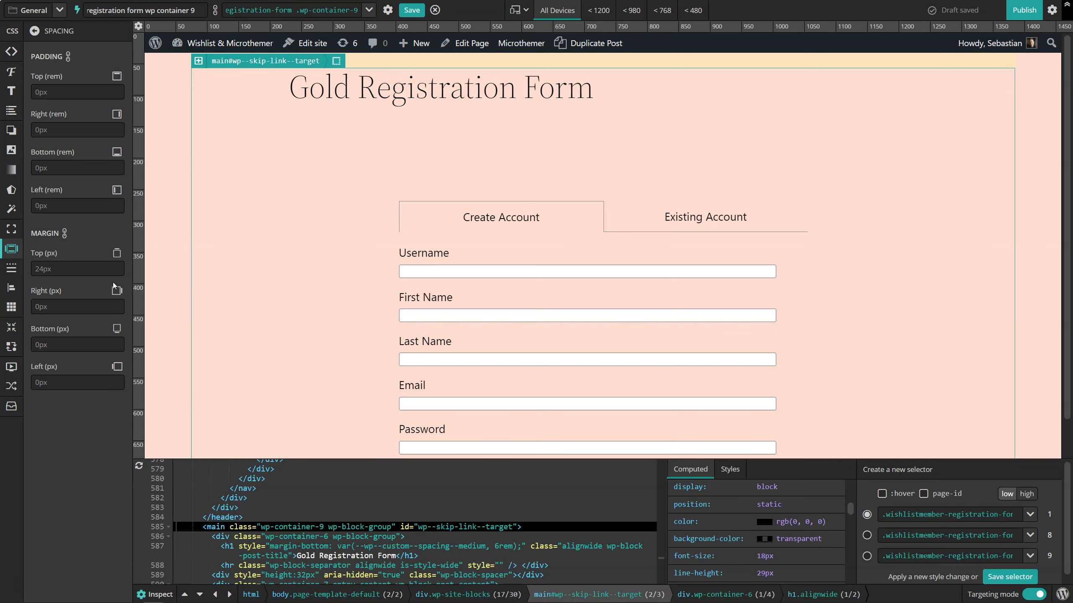
{"action": "left_click", "coordinate": [120, 271]}
{"action": "left_click_drag", "start_coordinate": [98, 285], "coordinate": [44, 290]}
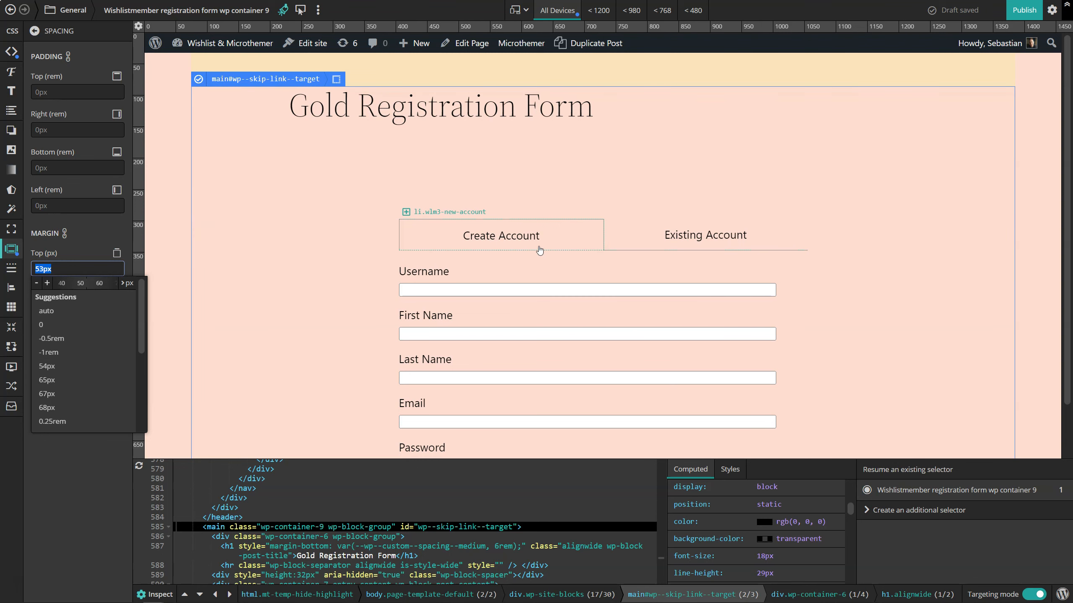
- Target the entry content container and make it a one-row, two-column grid with the registration form in the first column
{"action": "left_click", "coordinate": [349, 251]}
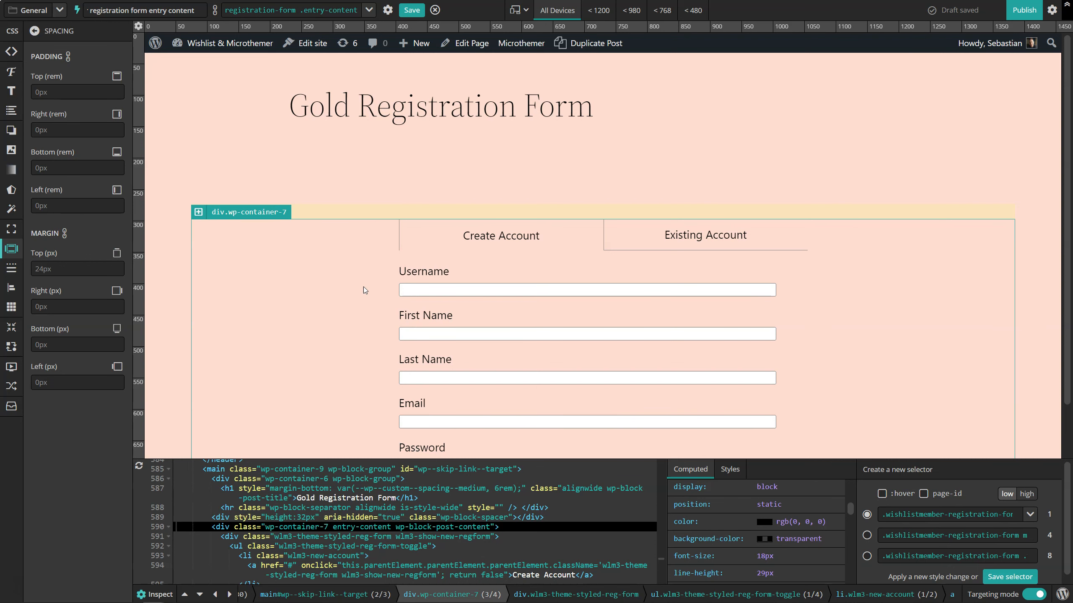
{"action": "scroll", "coordinate": [364, 287], "scroll_direction": "down", "scroll_amount": 2}
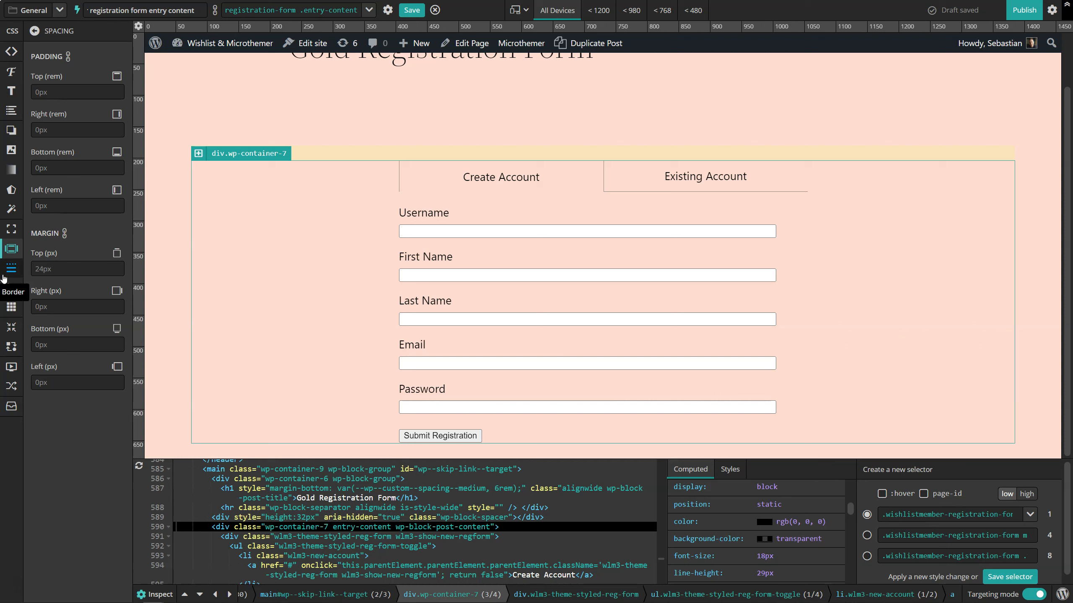
{"action": "left_click", "coordinate": [11, 307]}
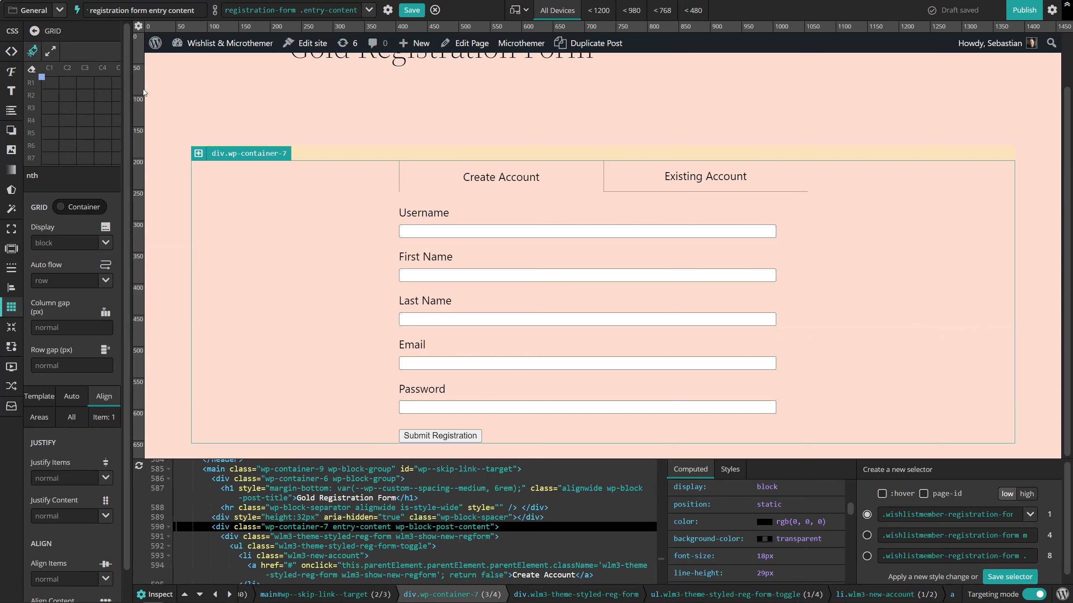
{"action": "left_click_drag", "start_coordinate": [130, 101], "coordinate": [156, 102]}
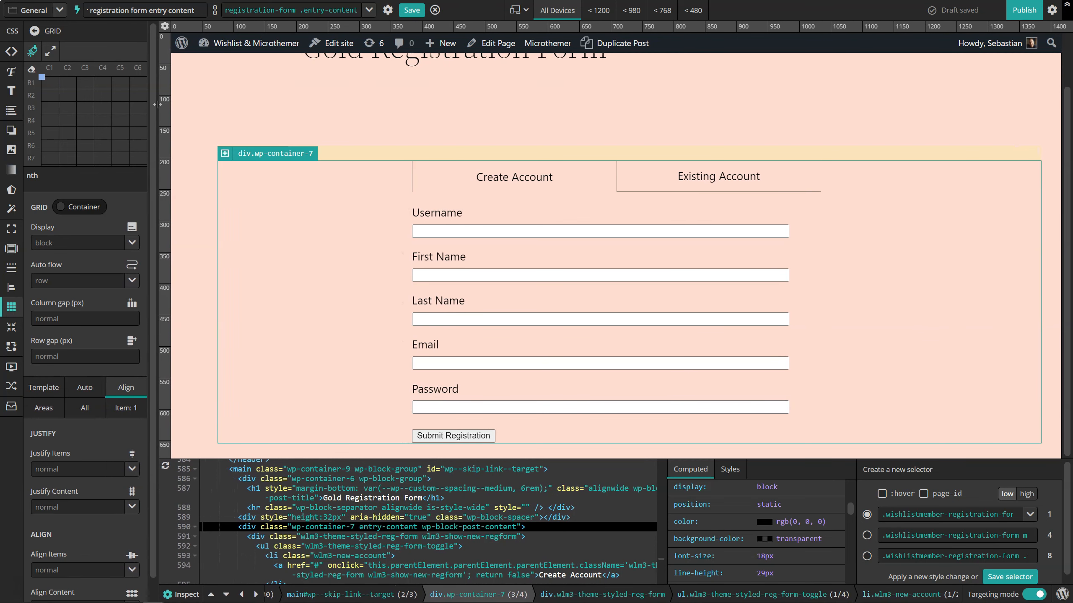
{"action": "left_click", "coordinate": [65, 87]}
{"action": "left_click_drag", "start_coordinate": [74, 91], "coordinate": [91, 89]}
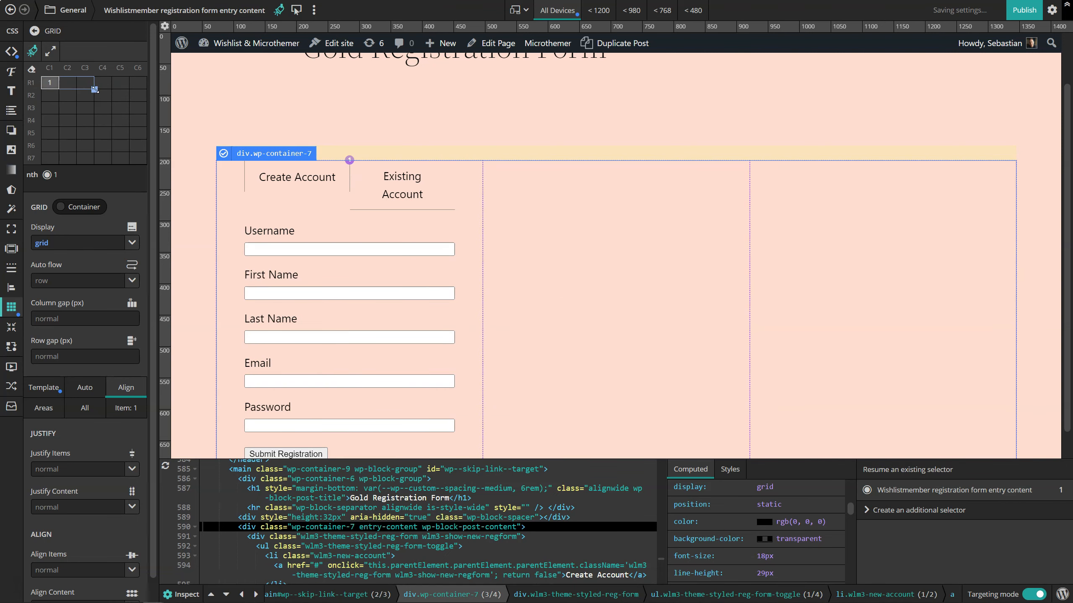
{"action": "left_click_drag", "start_coordinate": [96, 92], "coordinate": [85, 91]}
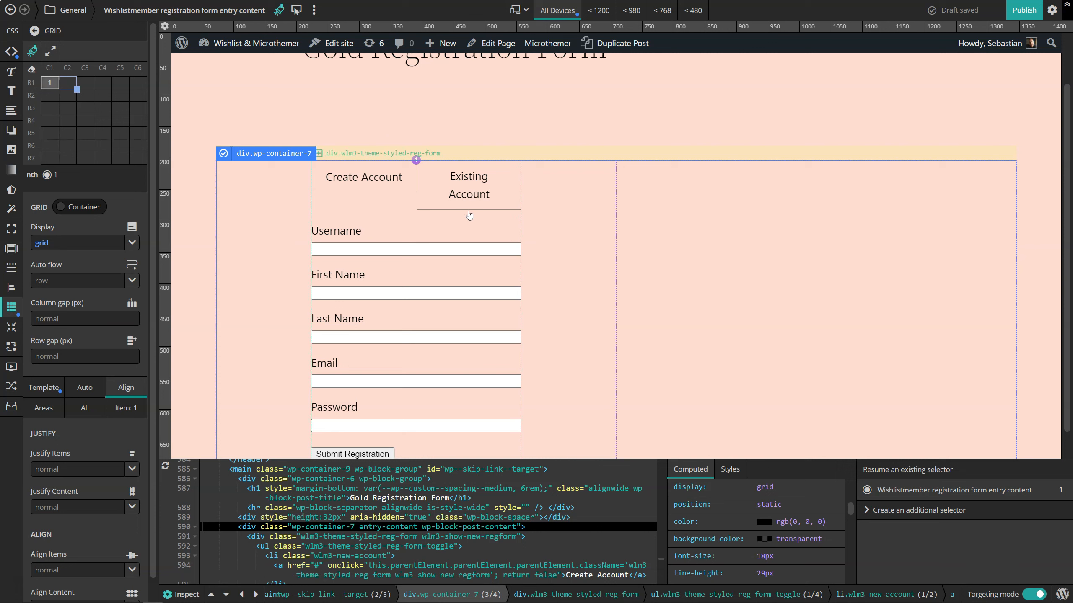
- Target the registration form wrapper inside the grid and set both its maximum width and its width to 100%
{"action": "left_click", "coordinate": [360, 212]}
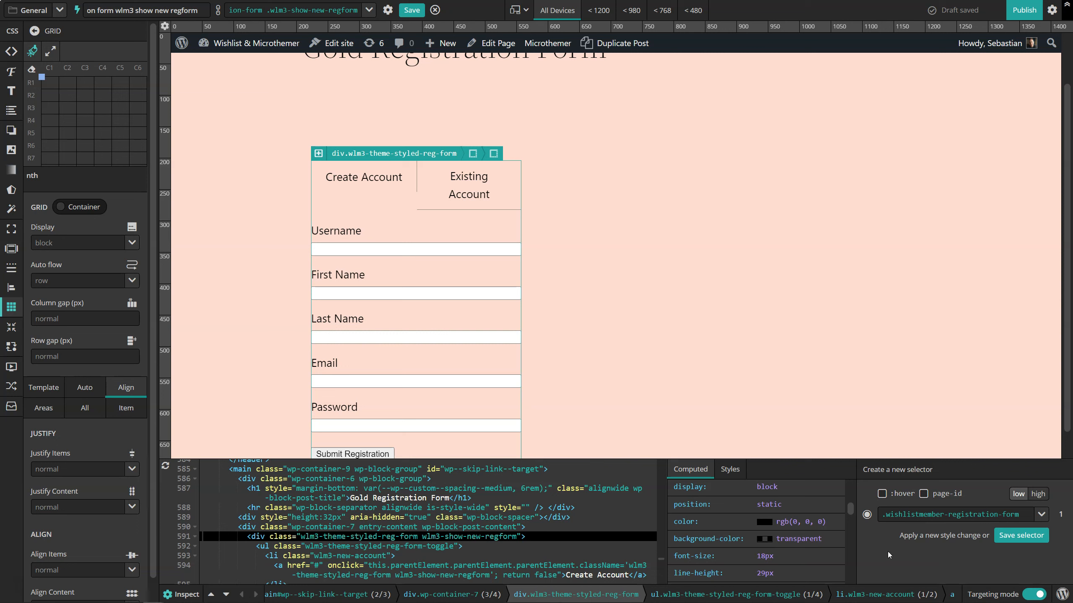
{"action": "scroll", "coordinate": [727, 511], "scroll_direction": "up", "scroll_amount": 3}
{"action": "left_click", "coordinate": [92, 242]}
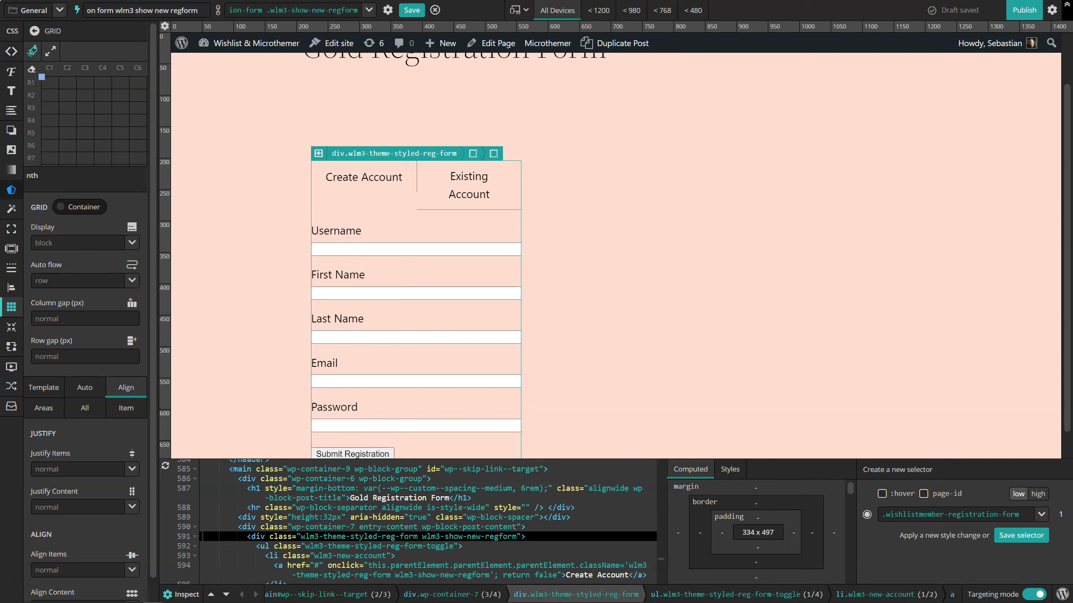
{"action": "left_click", "coordinate": [12, 229]}
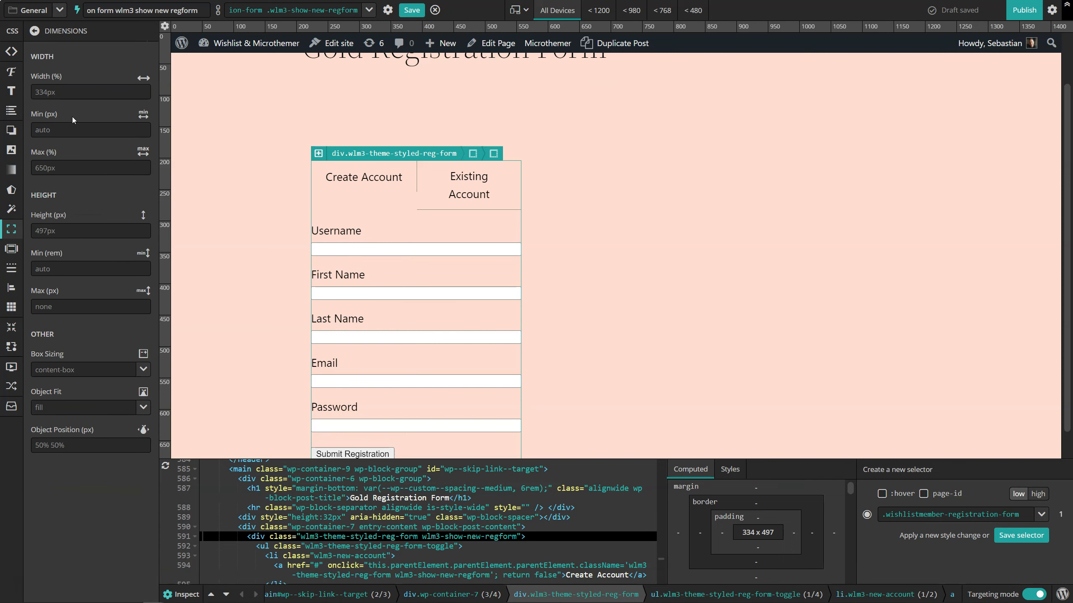
{"action": "left_click", "coordinate": [146, 167]}
{"action": "left_click", "coordinate": [56, 254]}
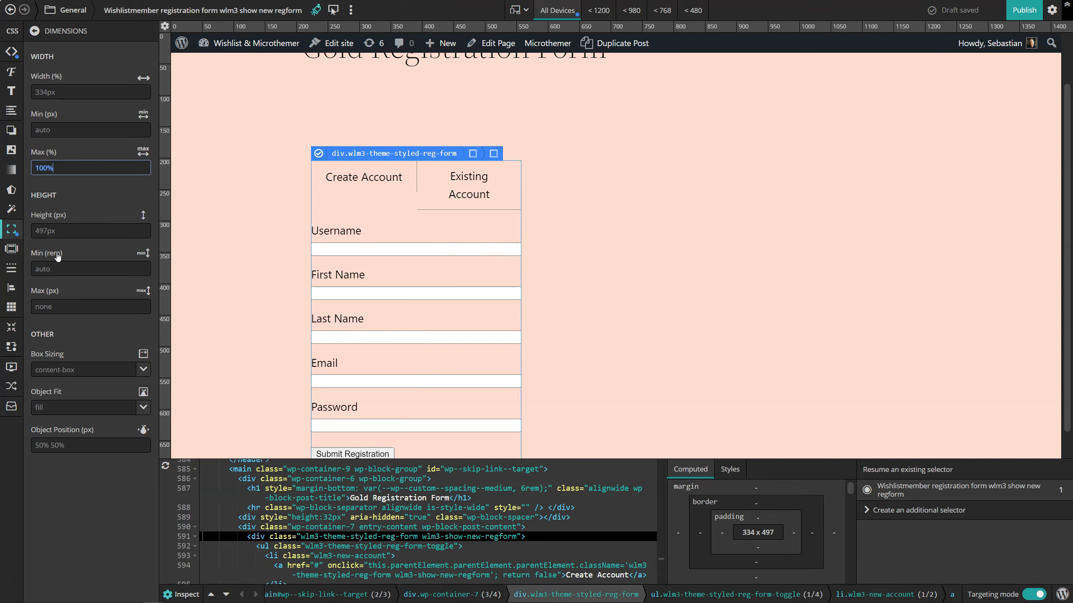
{"action": "left_click_drag", "start_coordinate": [62, 167], "coordinate": [18, 173]}
{"action": "key", "text": "ctrl+c"}
{"action": "left_click", "coordinate": [59, 91]}
{"action": "key", "text": "ctrl+v"}
- Check the page title's maximum width and limit the entry content container to a matching maximum width of 1000px
{"action": "scroll", "coordinate": [430, 205], "scroll_direction": "up", "scroll_amount": 2}
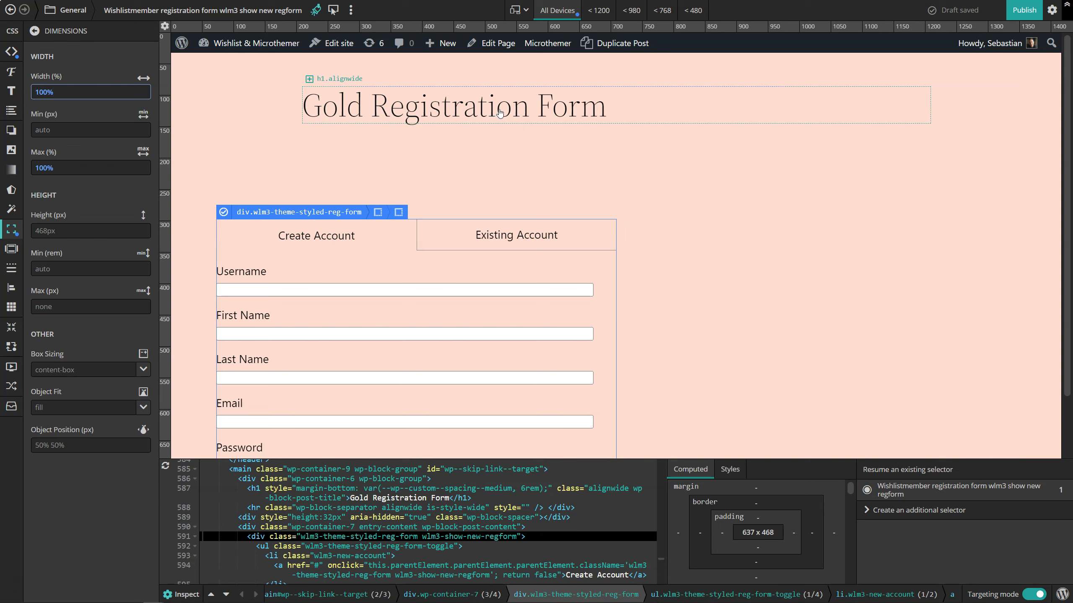
{"action": "left_click", "coordinate": [647, 109]}
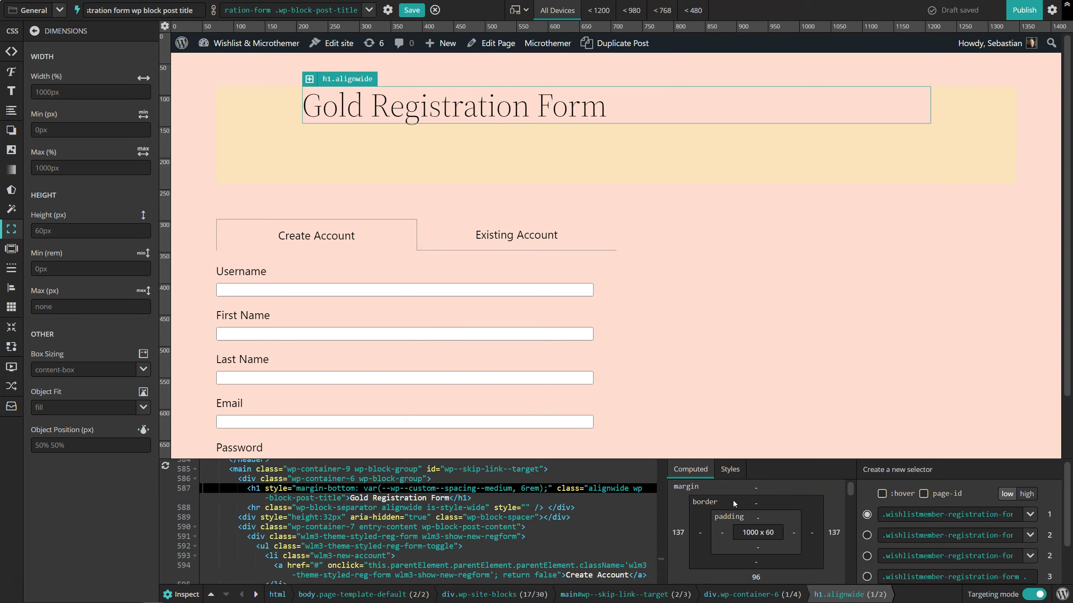
{"action": "left_click", "coordinate": [683, 237]}
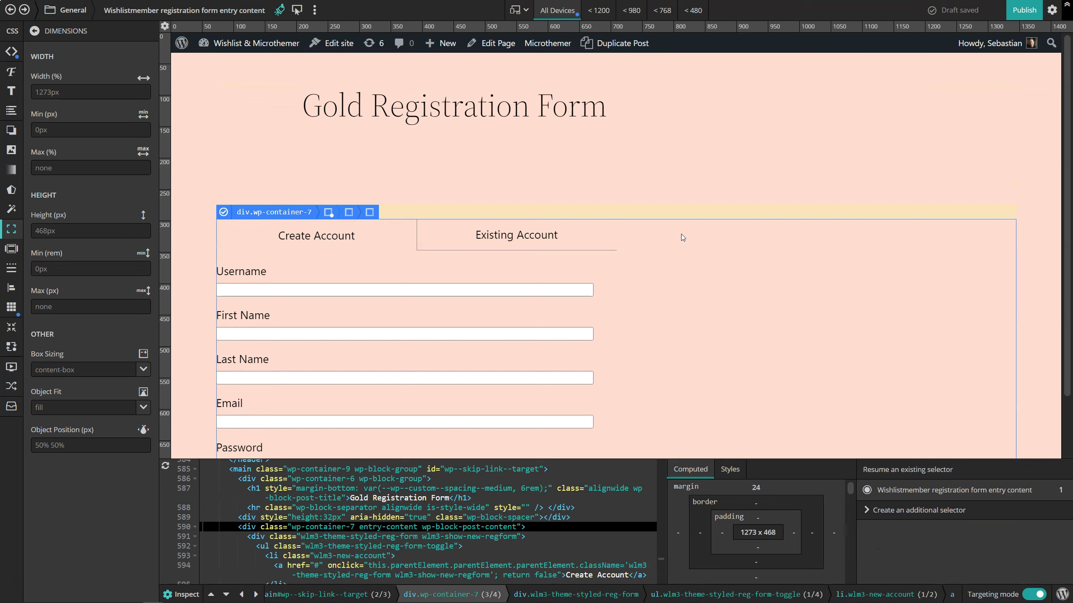
{"action": "left_click", "coordinate": [111, 94]}
{"action": "left_click", "coordinate": [68, 168]}
{"action": "type", "text": "1000"}
{"action": "type", "text": "px"}
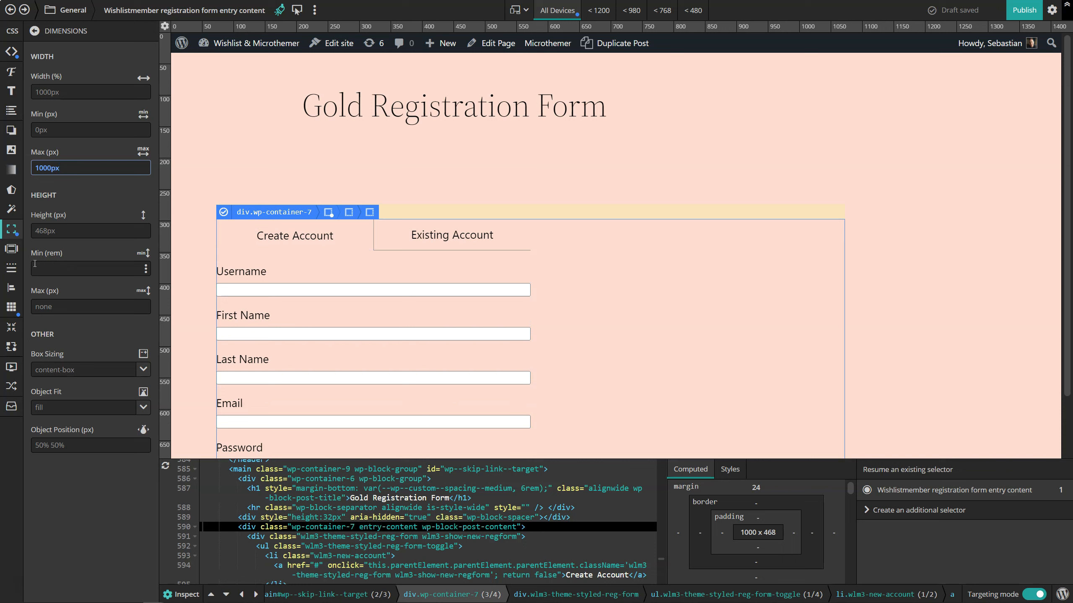
- Center the entry content container by setting its left and right margins to auto
{"action": "left_click", "coordinate": [11, 248]}
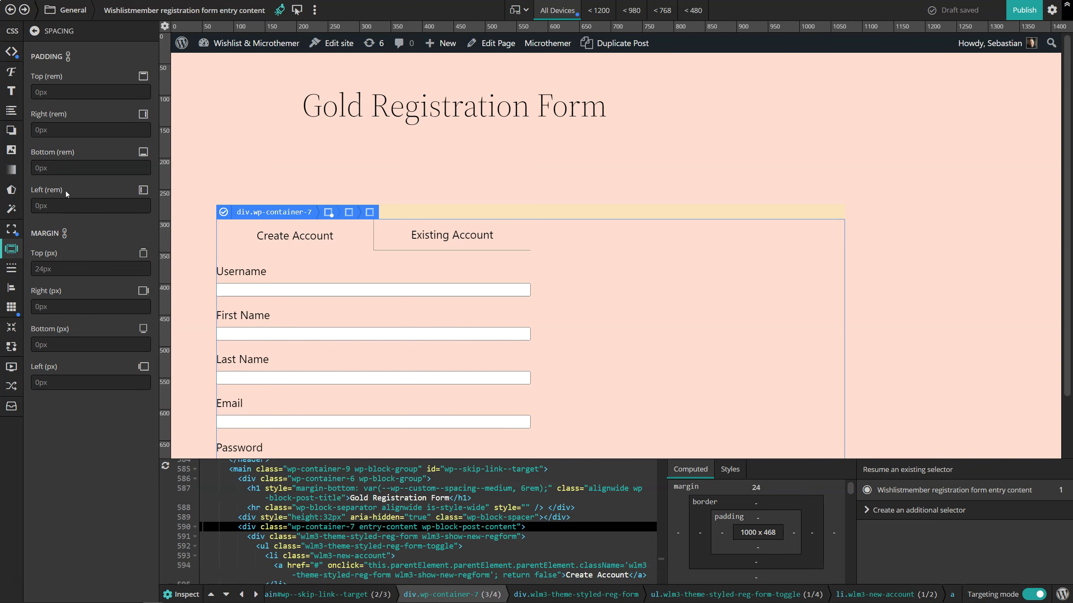
{"action": "left_click", "coordinate": [53, 273]}
{"action": "left_click", "coordinate": [59, 386]}
{"action": "type", "text": "auto"}
{"action": "left_click", "coordinate": [52, 305]}
{"action": "type", "text": "auto"}
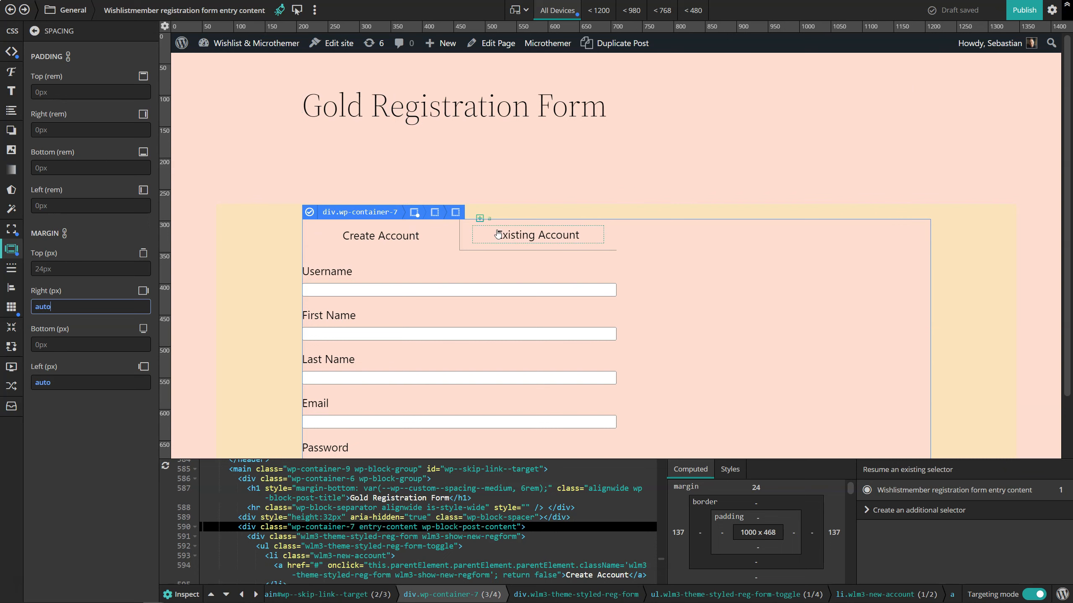
- Create an ::after variation of the entry content selector
{"action": "scroll", "coordinate": [646, 225], "scroll_direction": "down", "scroll_amount": 3}
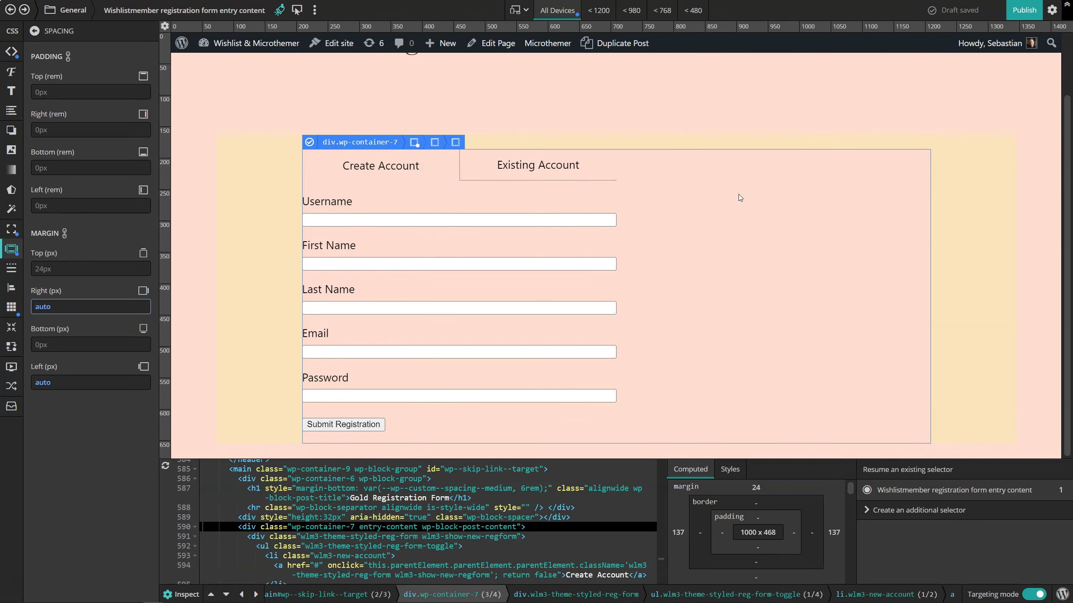
{"action": "left_click", "coordinate": [314, 14]}
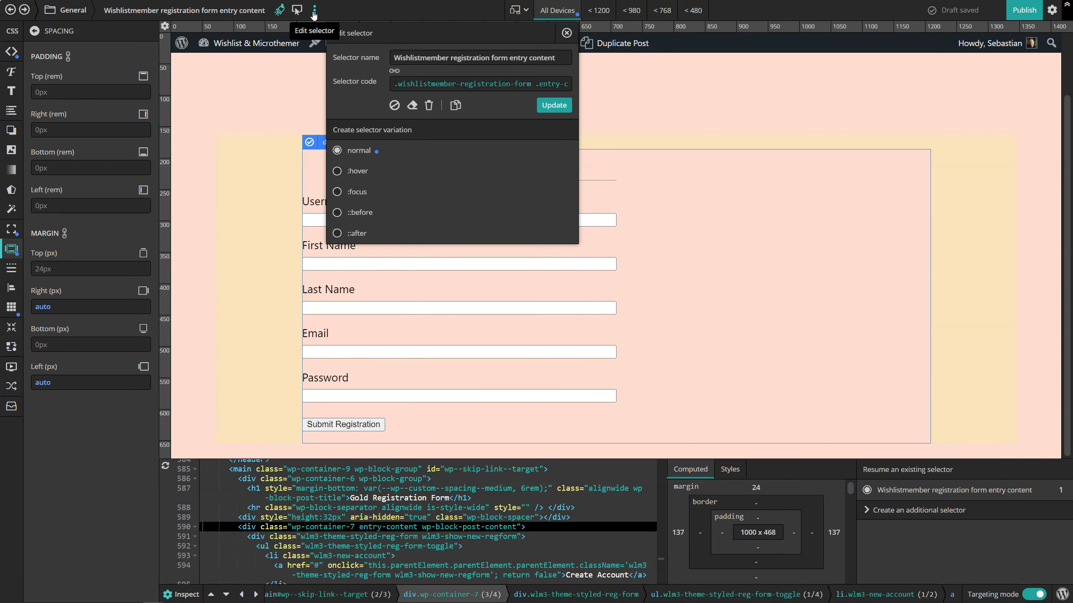
{"action": "left_click", "coordinate": [337, 234]}
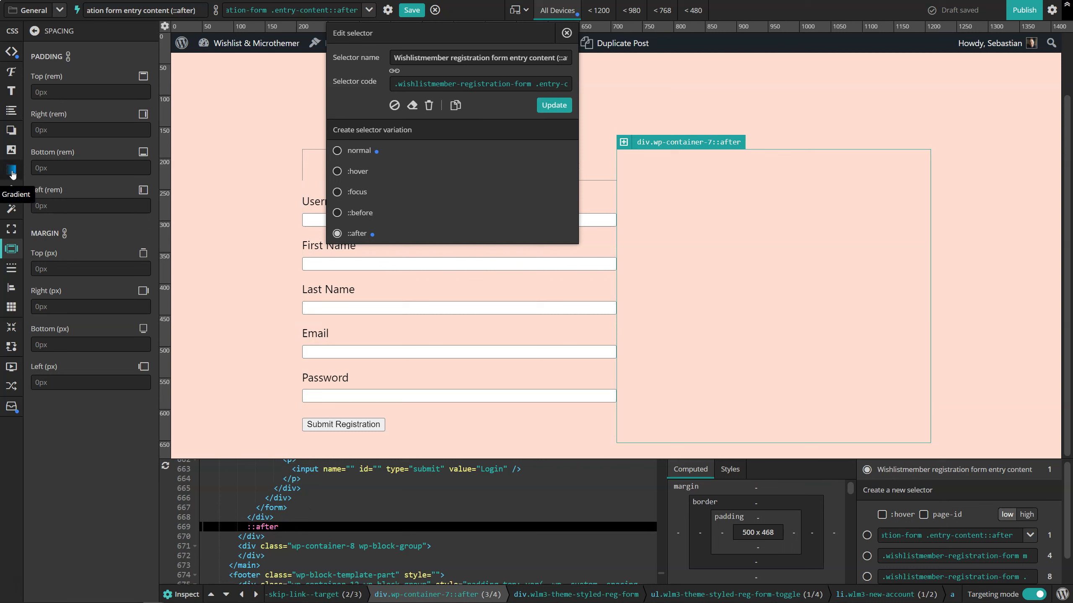
- Give the ::after element the octopus-man.png background image and set its background size to cover
{"action": "left_click", "coordinate": [10, 151]}
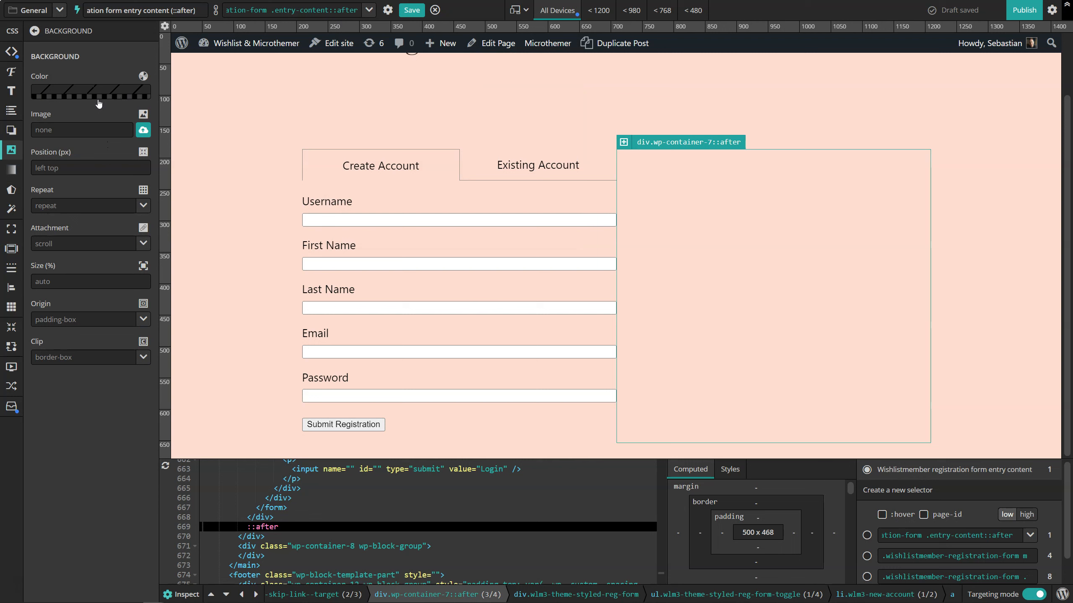
{"action": "left_click", "coordinate": [128, 132]}
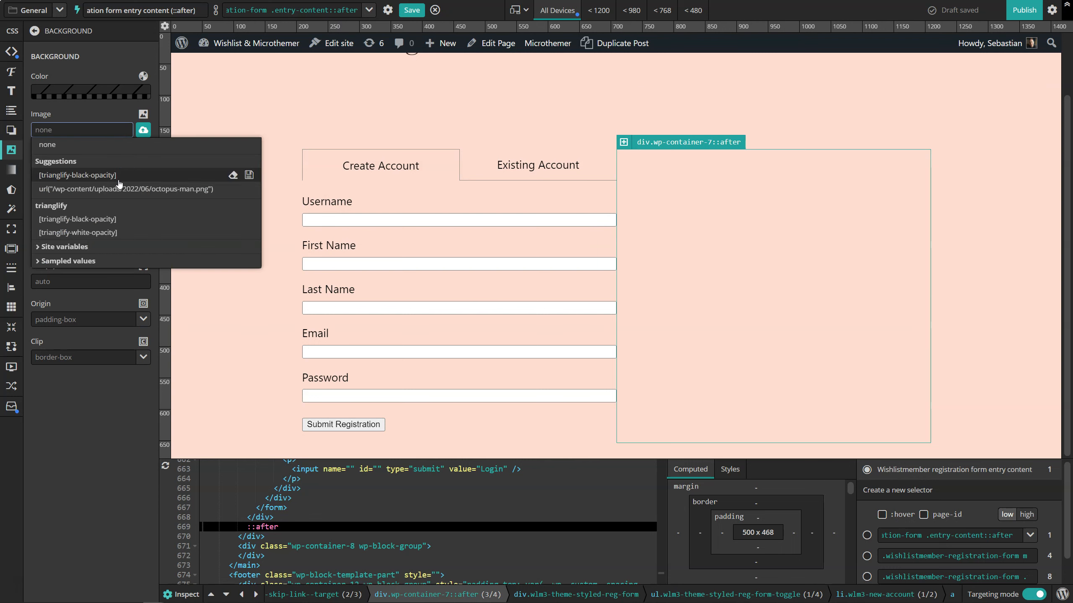
{"action": "left_click", "coordinate": [106, 189]}
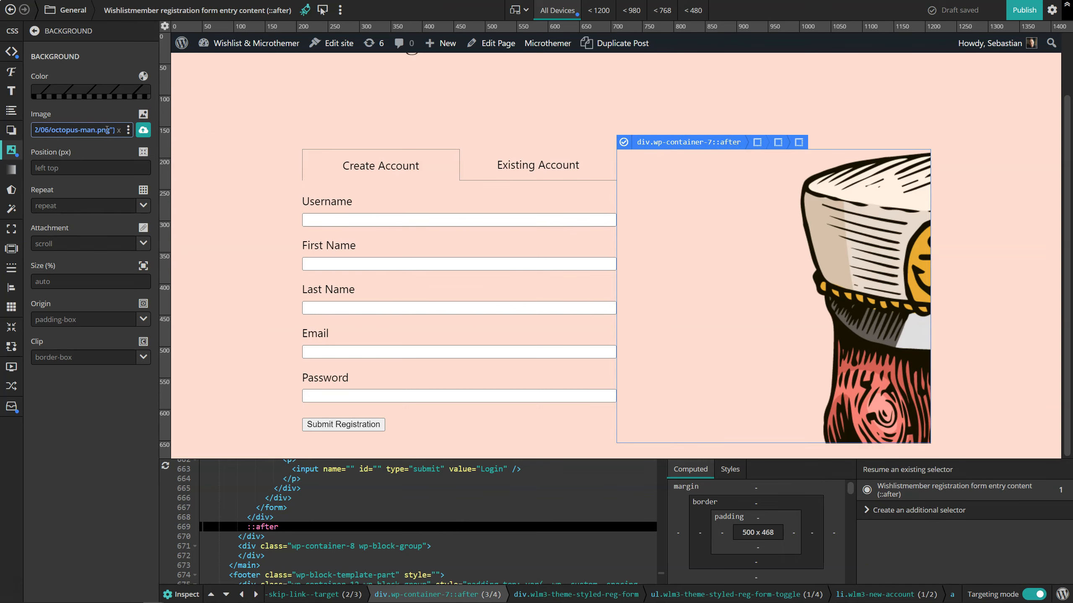
{"action": "left_click", "coordinate": [128, 131]}
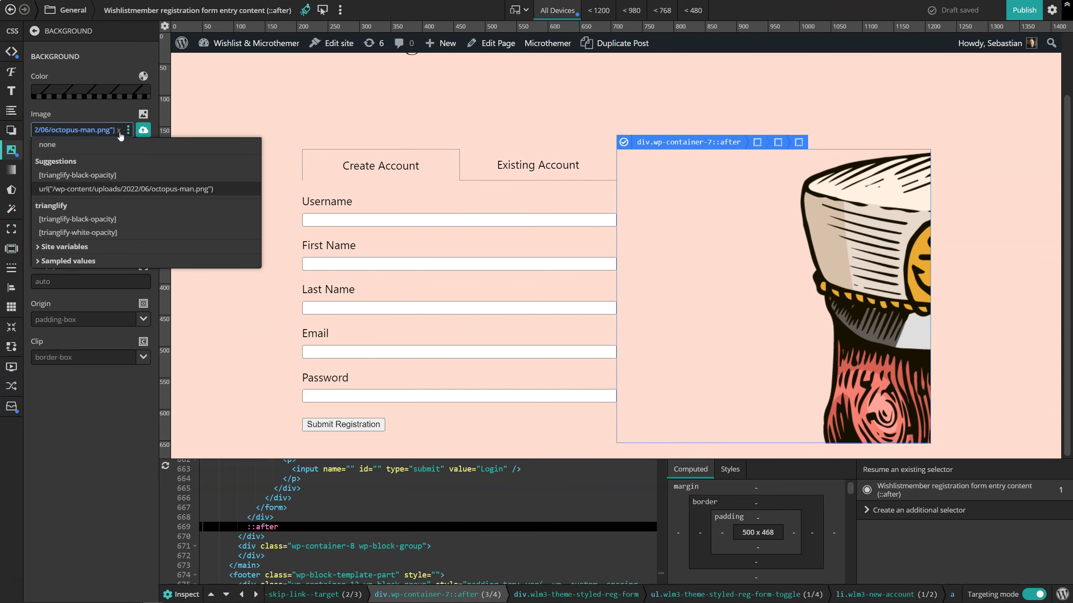
{"action": "left_click", "coordinate": [107, 112]}
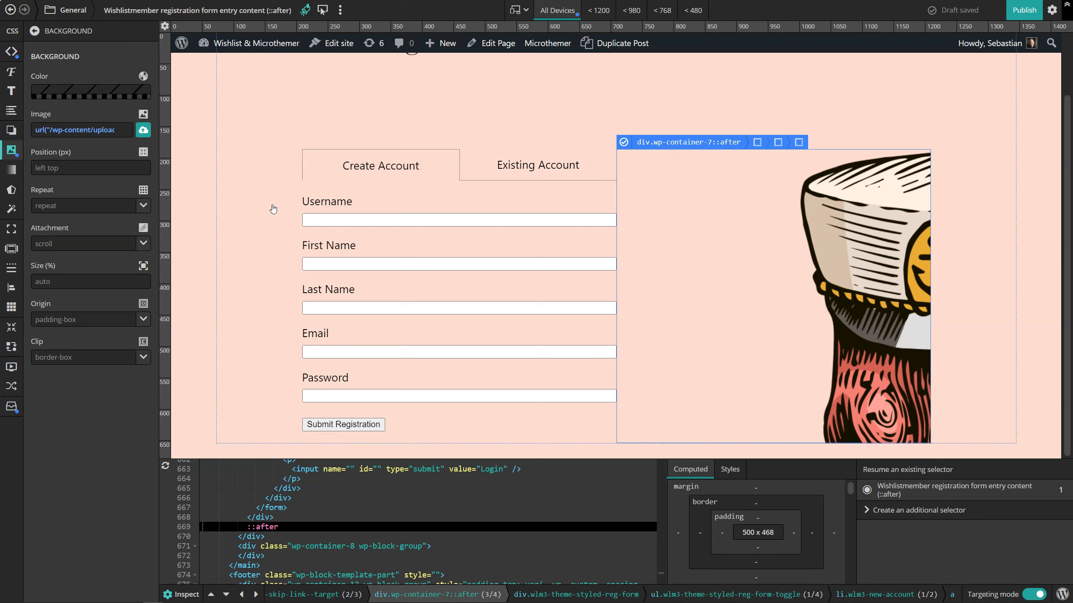
{"action": "left_click", "coordinate": [114, 362]}
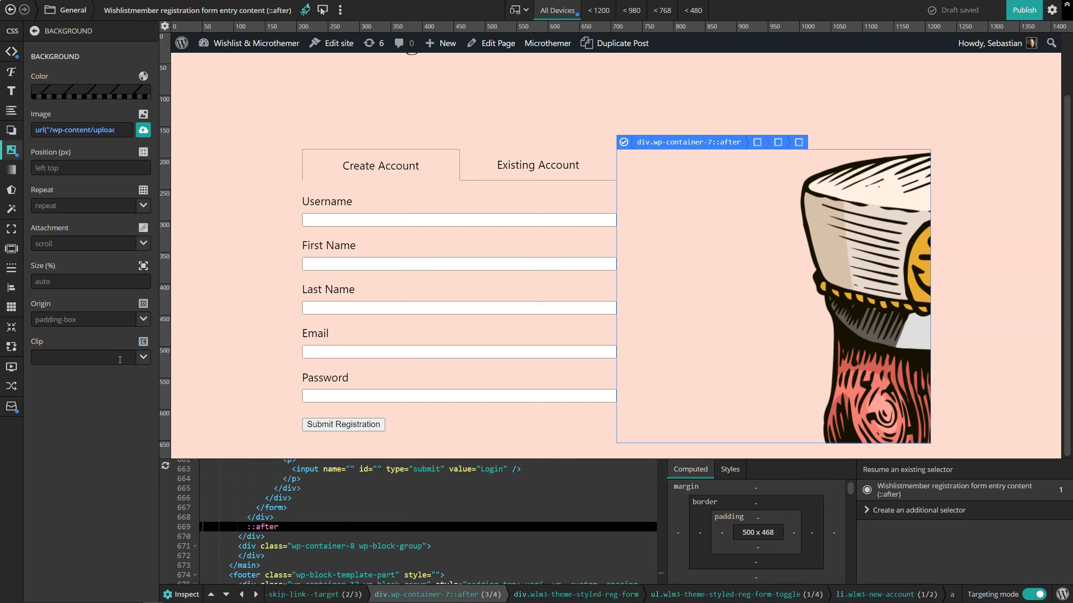
{"action": "left_click", "coordinate": [144, 282]}
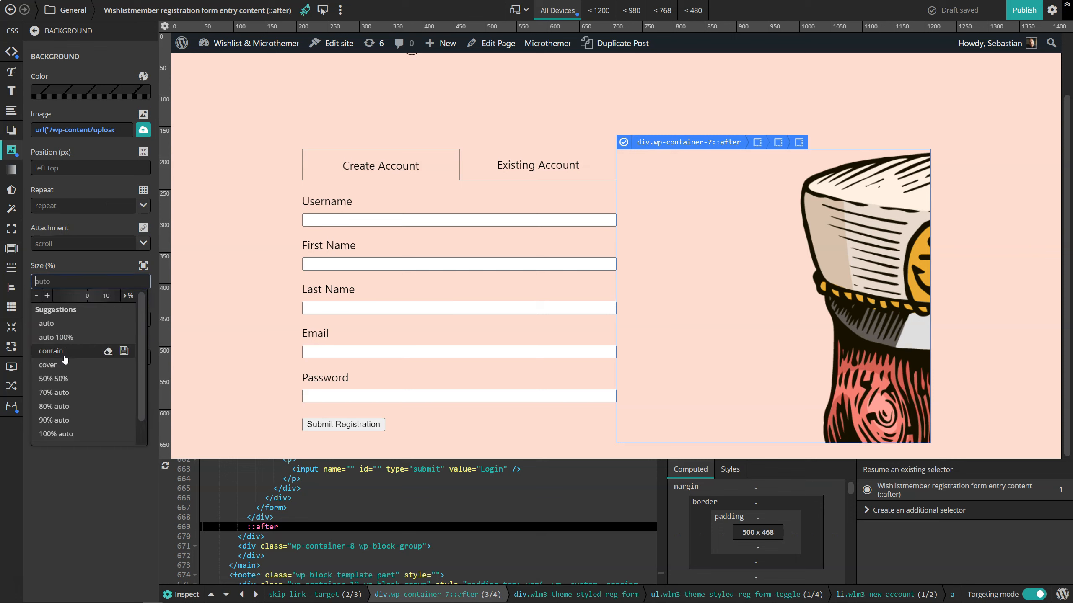
{"action": "left_click", "coordinate": [48, 365]}
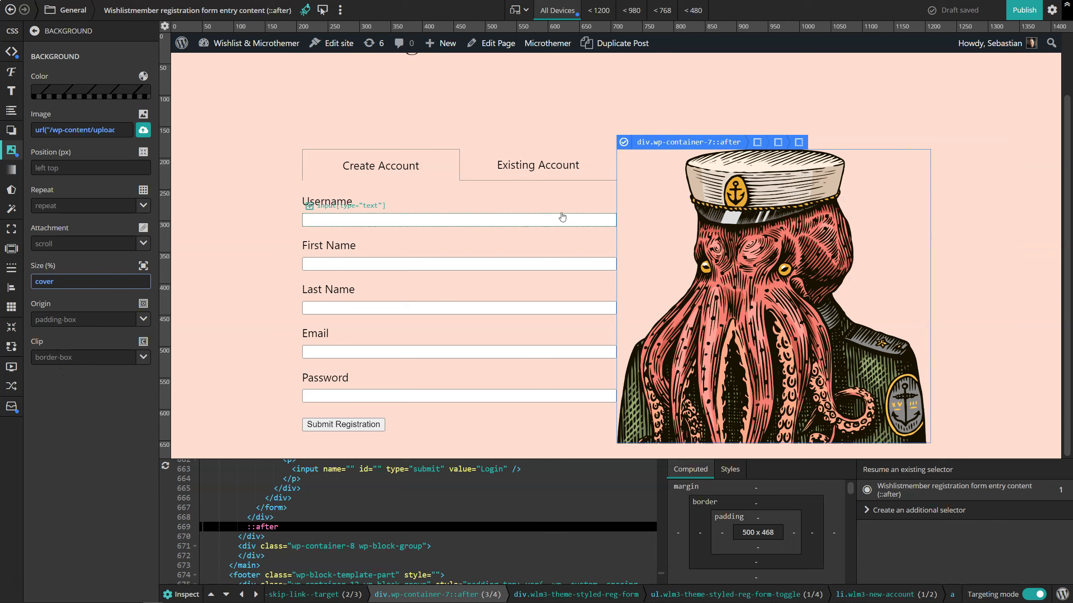
- Set the registration form wrapper's background color to the saved color rgba(255, 236, 220, 0.85)
{"action": "left_click", "coordinate": [407, 193]}
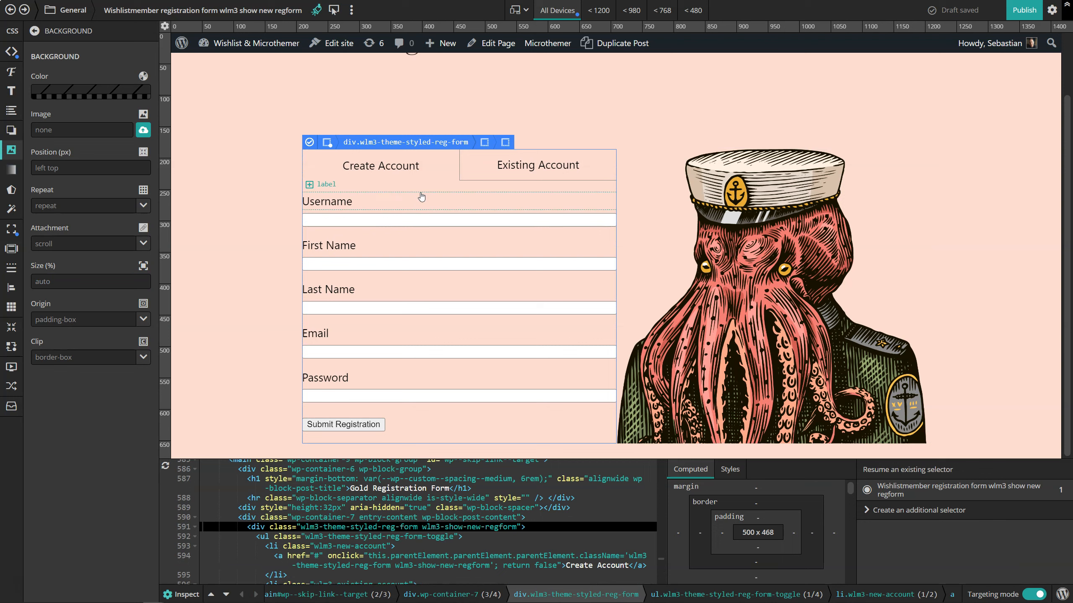
{"action": "left_click", "coordinate": [73, 92]}
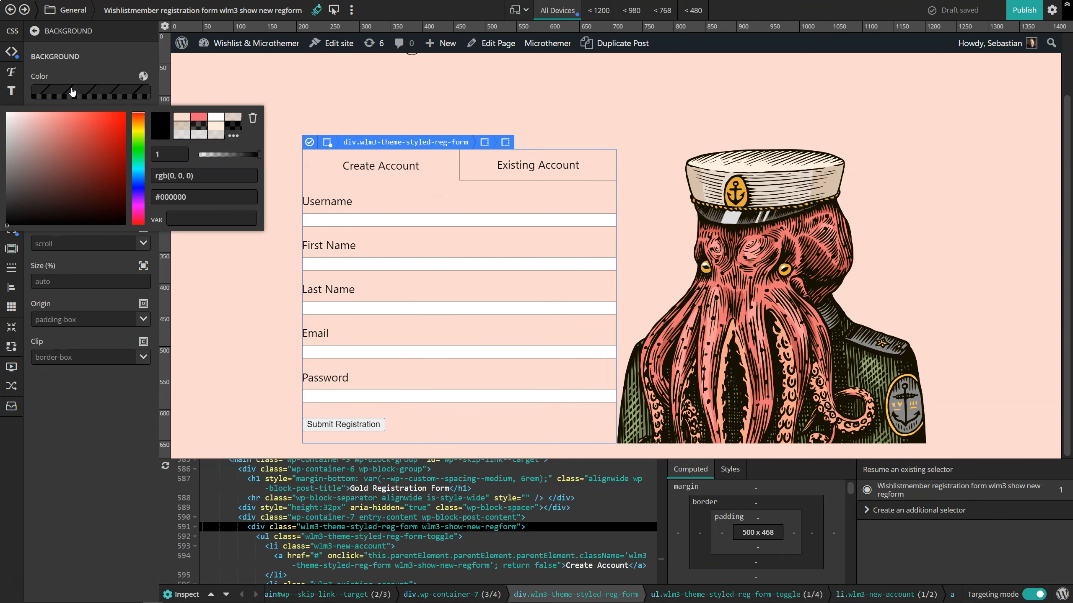
{"action": "left_click", "coordinate": [235, 137]}
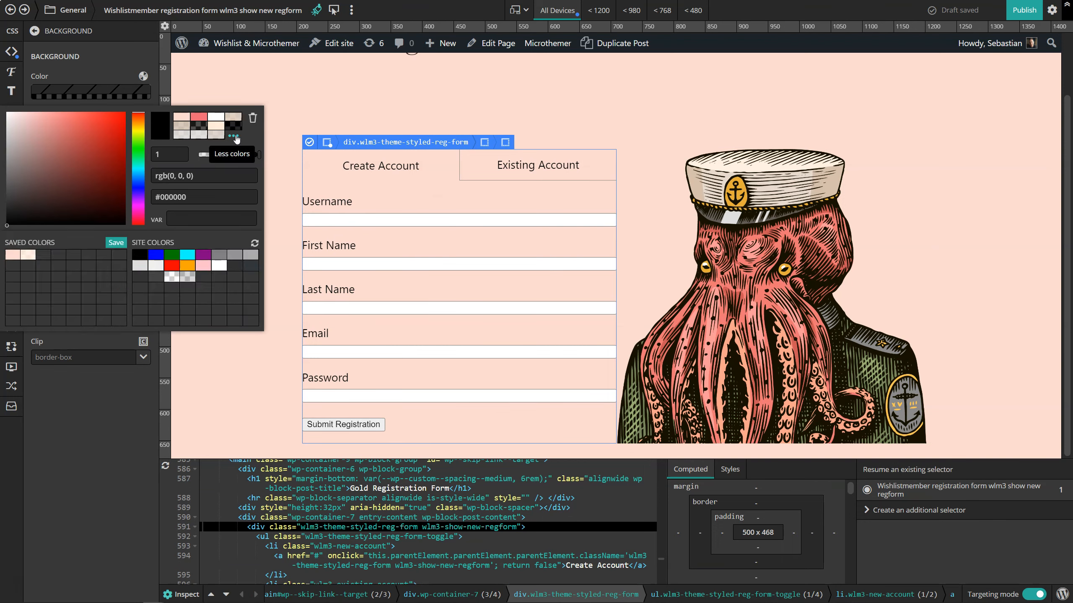
{"action": "left_click", "coordinate": [28, 255]}
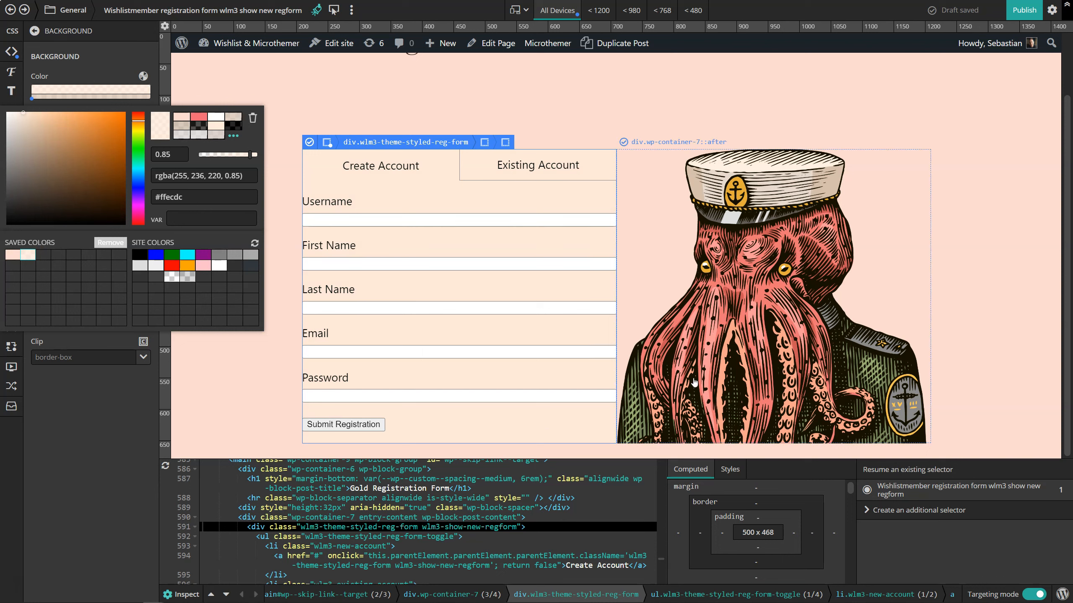
{"action": "left_click", "coordinate": [135, 50]}
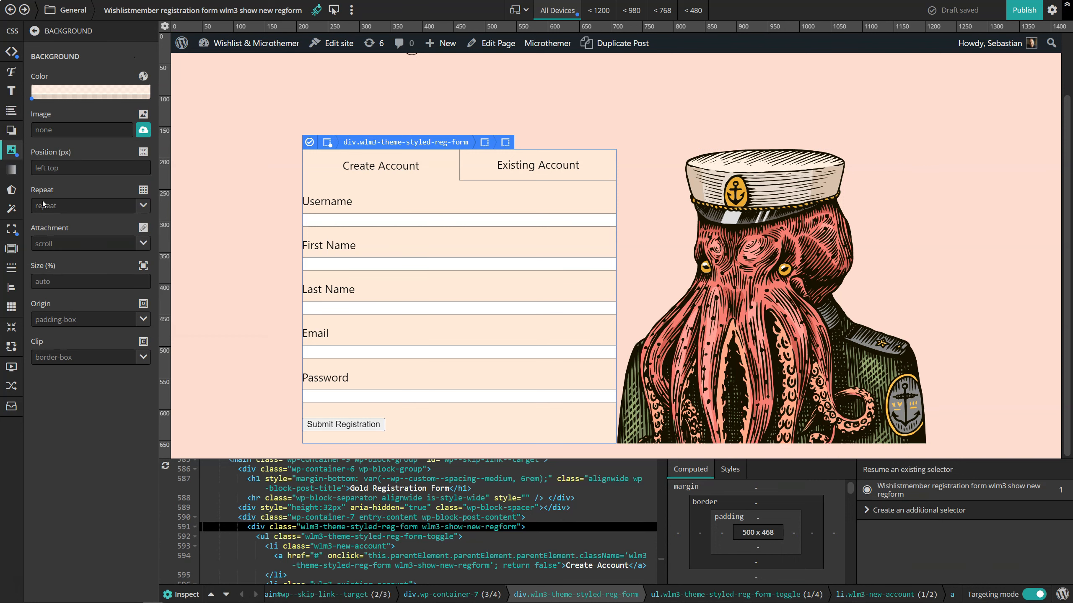
- Set the registration form wrapper's padding to 3.4rem on all four sides
{"action": "left_click", "coordinate": [9, 251]}
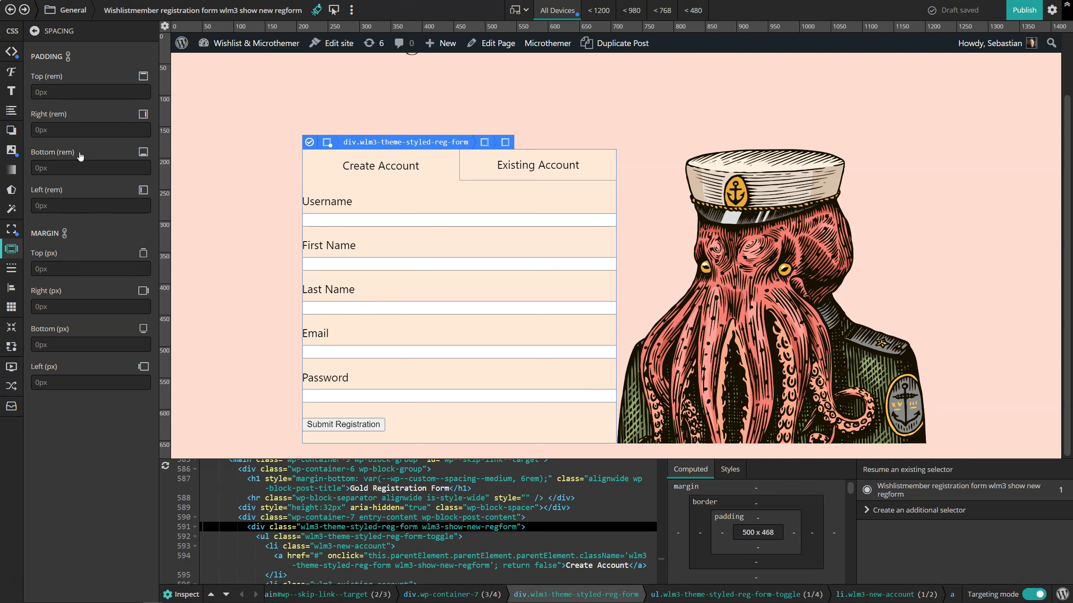
{"action": "left_click", "coordinate": [141, 98]}
{"action": "left_click", "coordinate": [100, 105]}
{"action": "left_click_drag", "start_coordinate": [100, 104], "coordinate": [94, 106]}
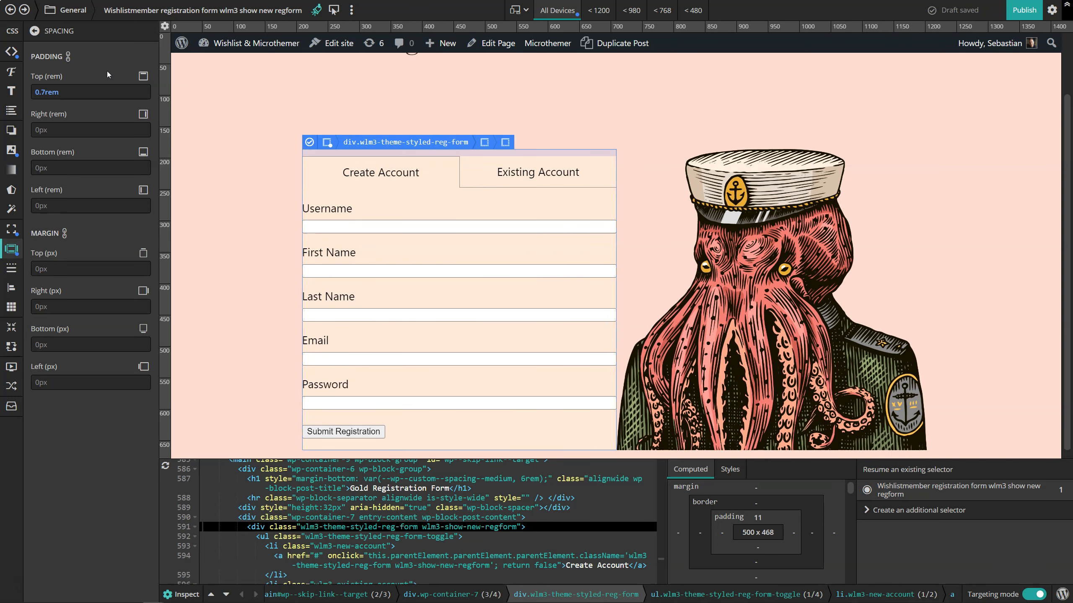
{"action": "left_click", "coordinate": [67, 57]}
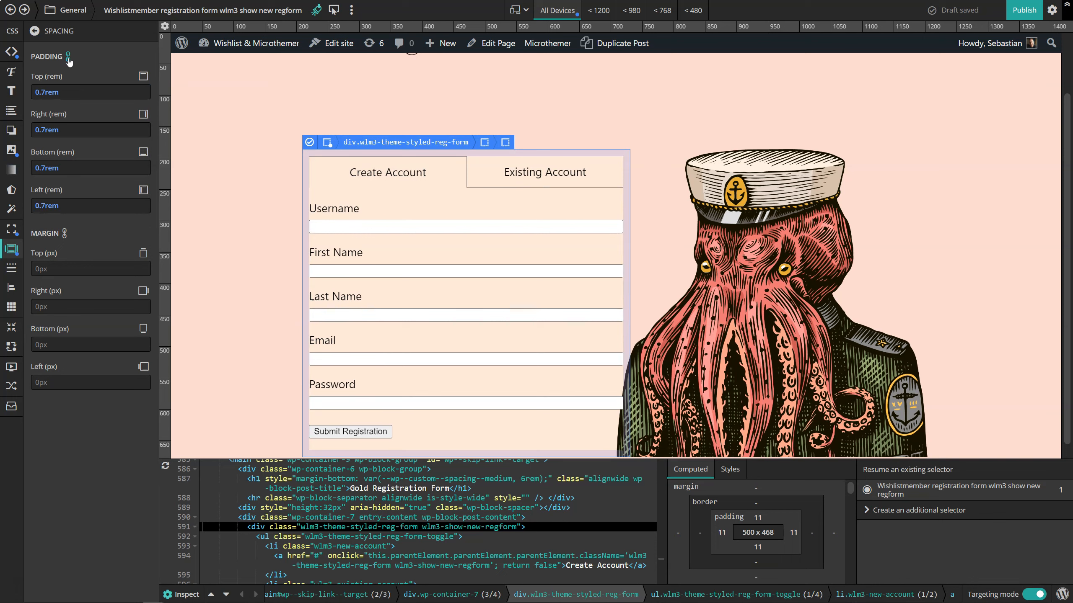
{"action": "left_click", "coordinate": [145, 94]}
{"action": "left_click_drag", "start_coordinate": [93, 110], "coordinate": [45, 113]}
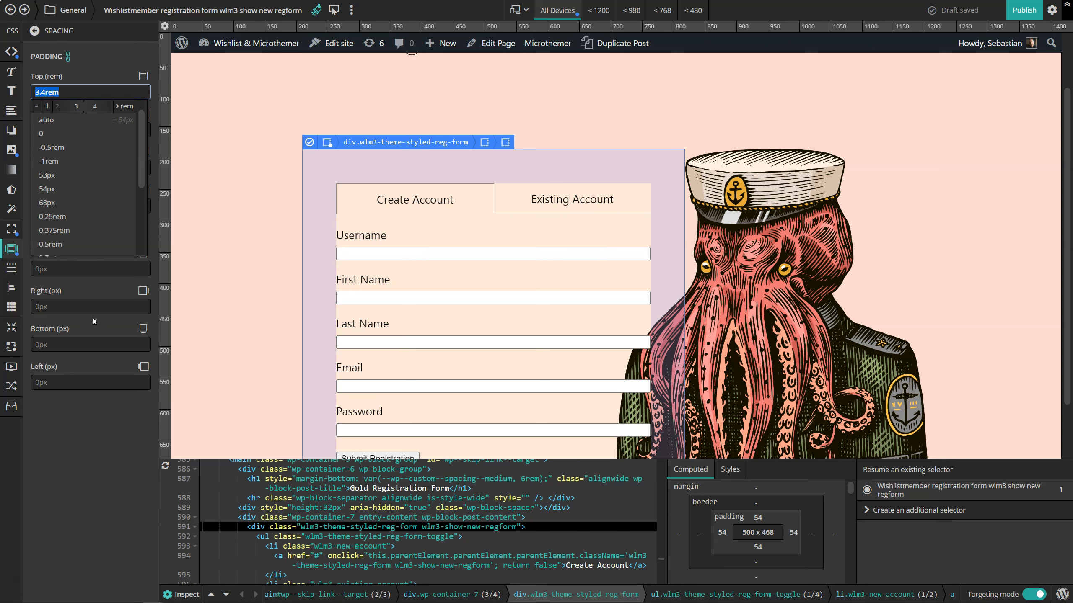
{"action": "left_click", "coordinate": [77, 430]}
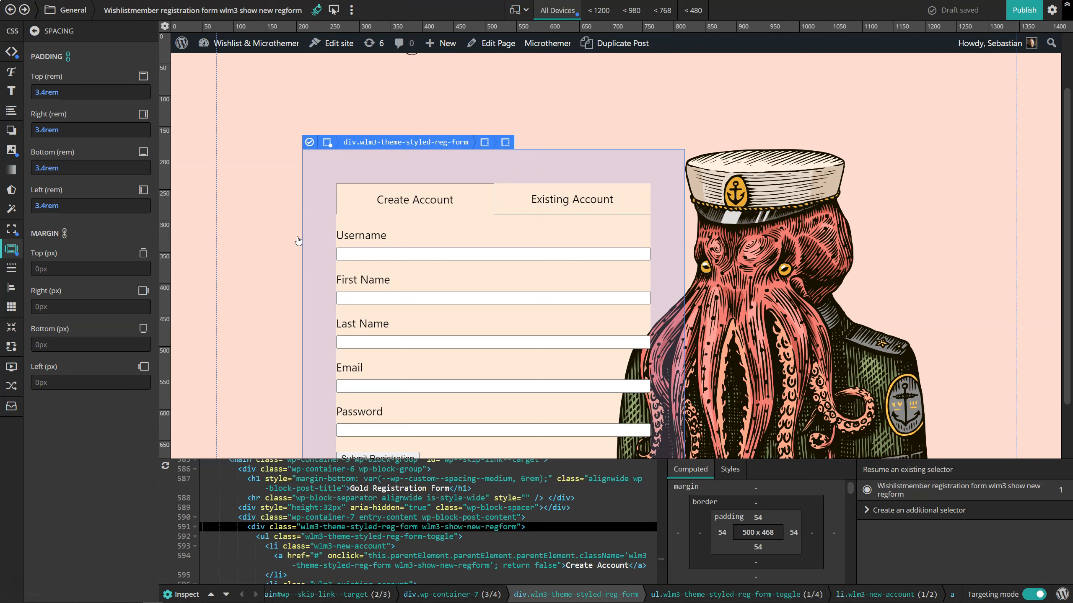
- Set the registration form wrapper's box sizing to border-box and turn off element highlighting
{"action": "left_click", "coordinate": [12, 230]}
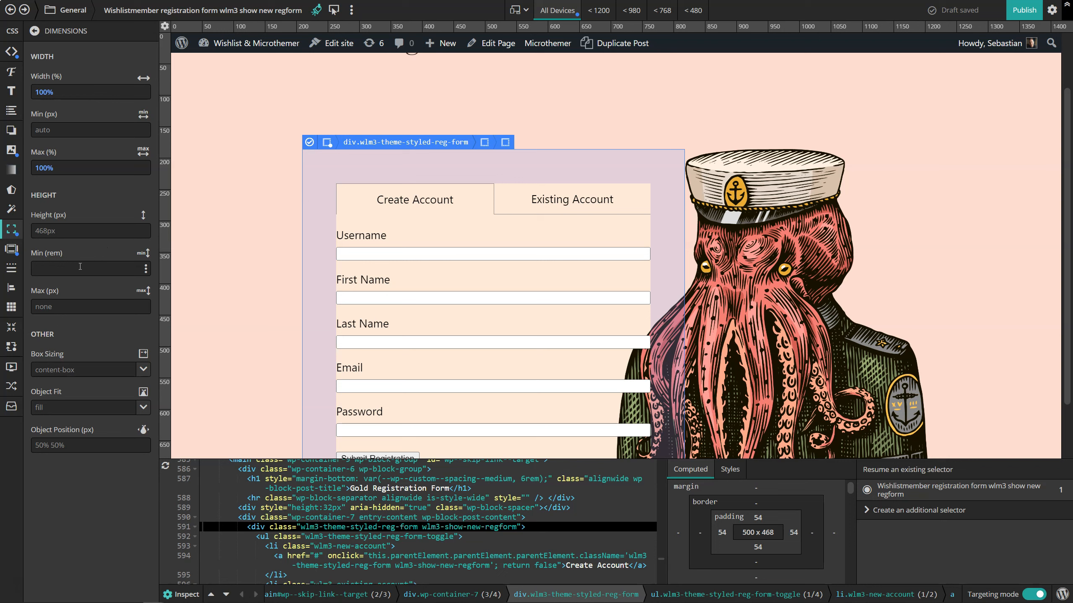
{"action": "left_click", "coordinate": [52, 370]}
{"action": "left_click", "coordinate": [143, 369]}
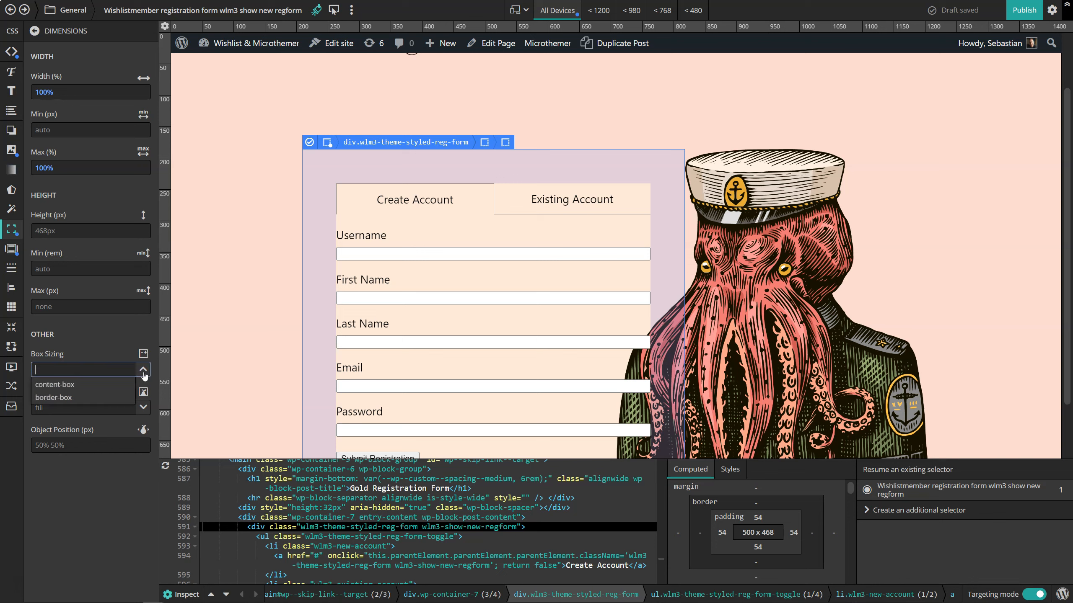
{"action": "left_click", "coordinate": [54, 398]}
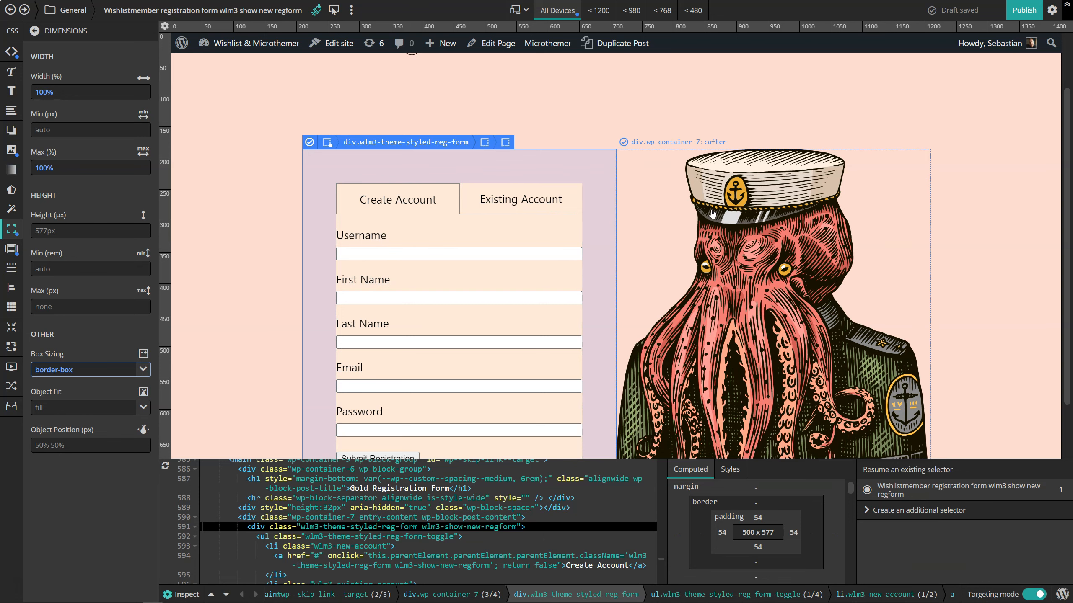
{"action": "scroll", "coordinate": [590, 359], "scroll_direction": "down", "scroll_amount": 2}
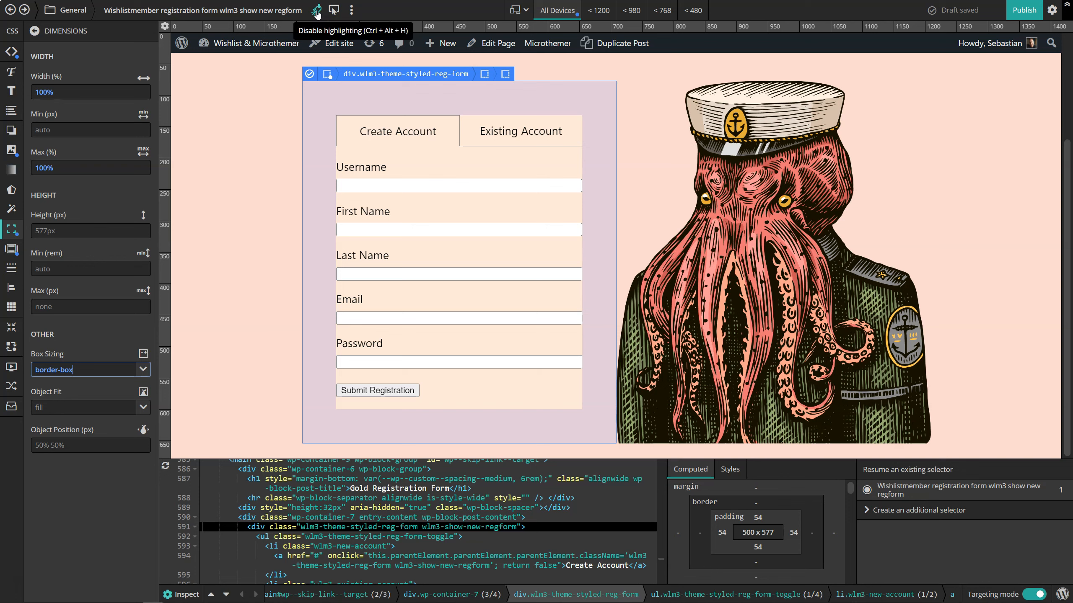
{"action": "left_click", "coordinate": [313, 11]}
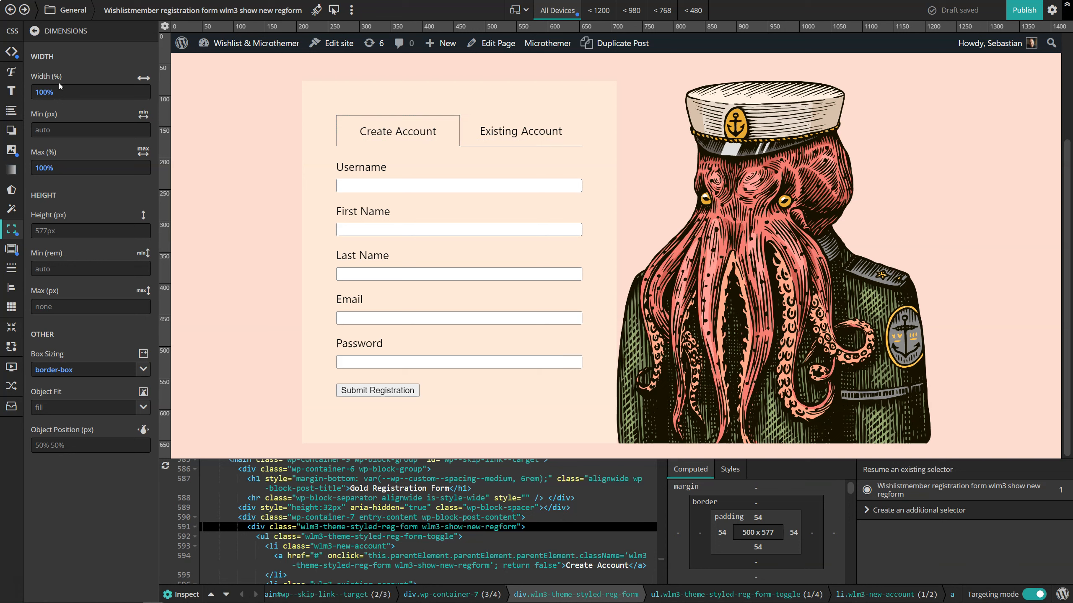
- Set the registration form wrapper's position to relative
{"action": "left_click", "coordinate": [9, 328]}
{"action": "left_click", "coordinate": [145, 95]}
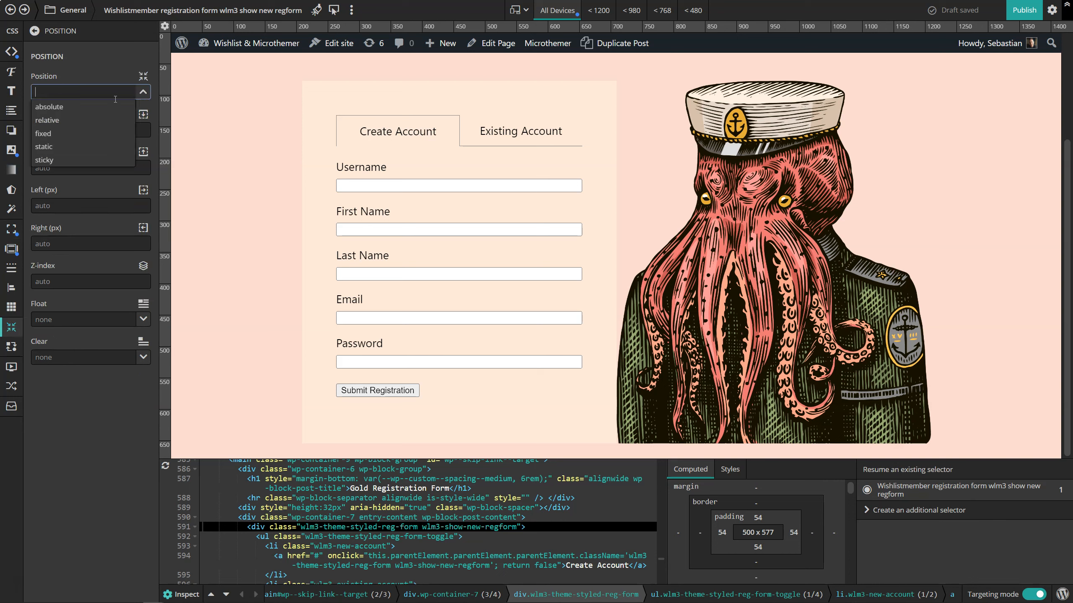
{"action": "left_click", "coordinate": [65, 121]}
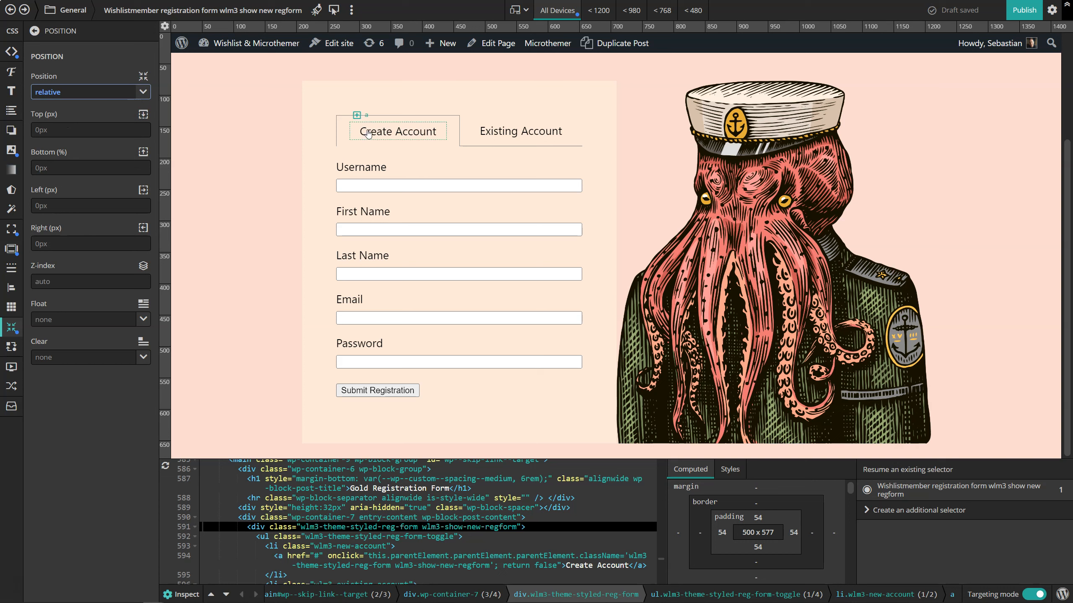
- Target the ul.wlm3-theme-styled-reg-form-toggle list and position it absolutely with a bottom offset of 100%
{"action": "left_click", "coordinate": [456, 141]}
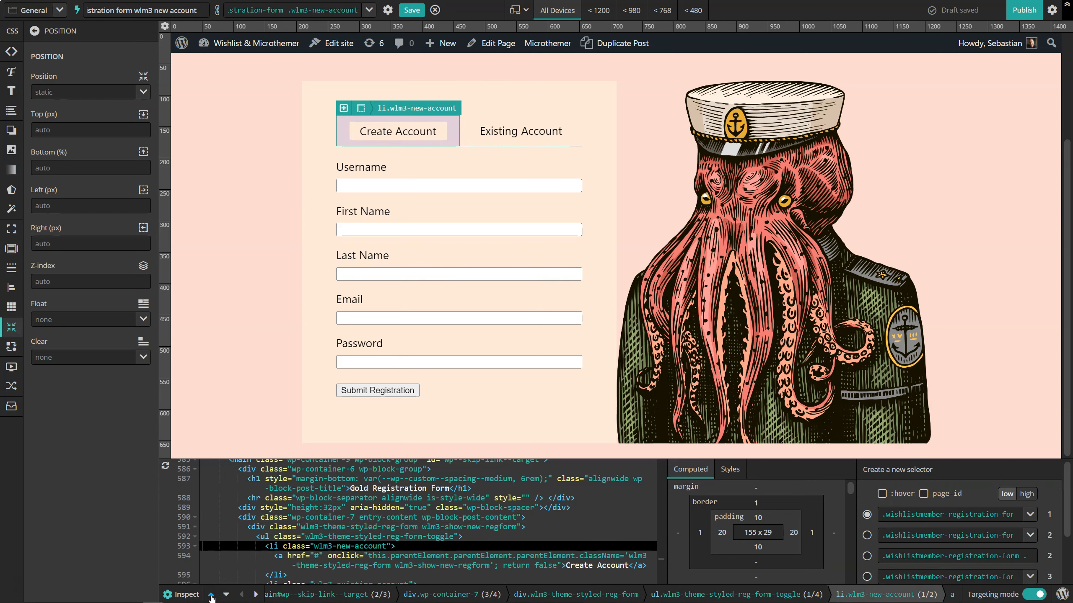
{"action": "left_click", "coordinate": [266, 537]}
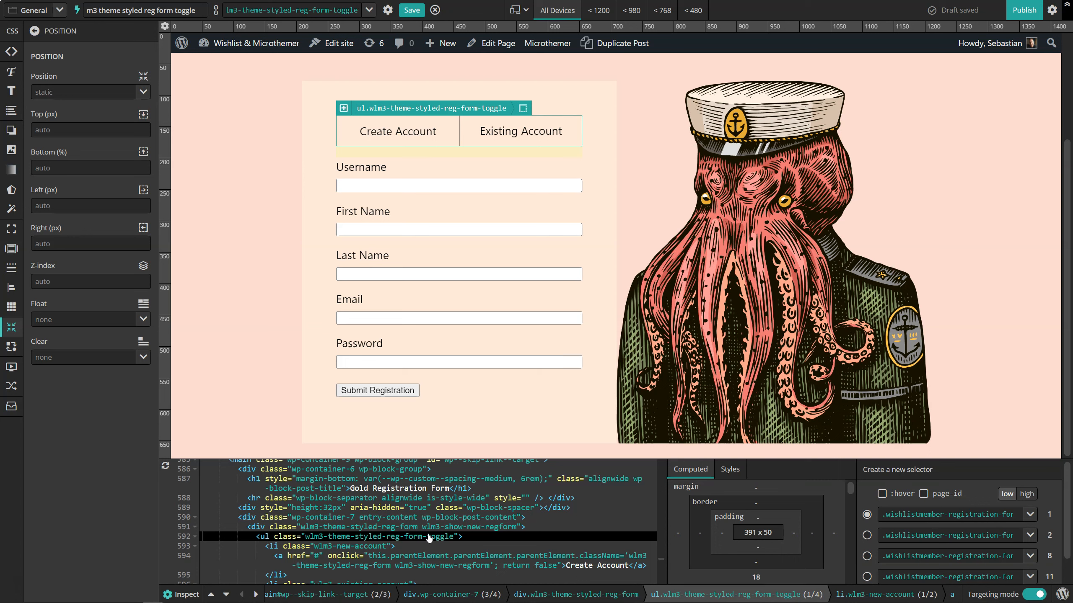
{"action": "left_click", "coordinate": [76, 92]}
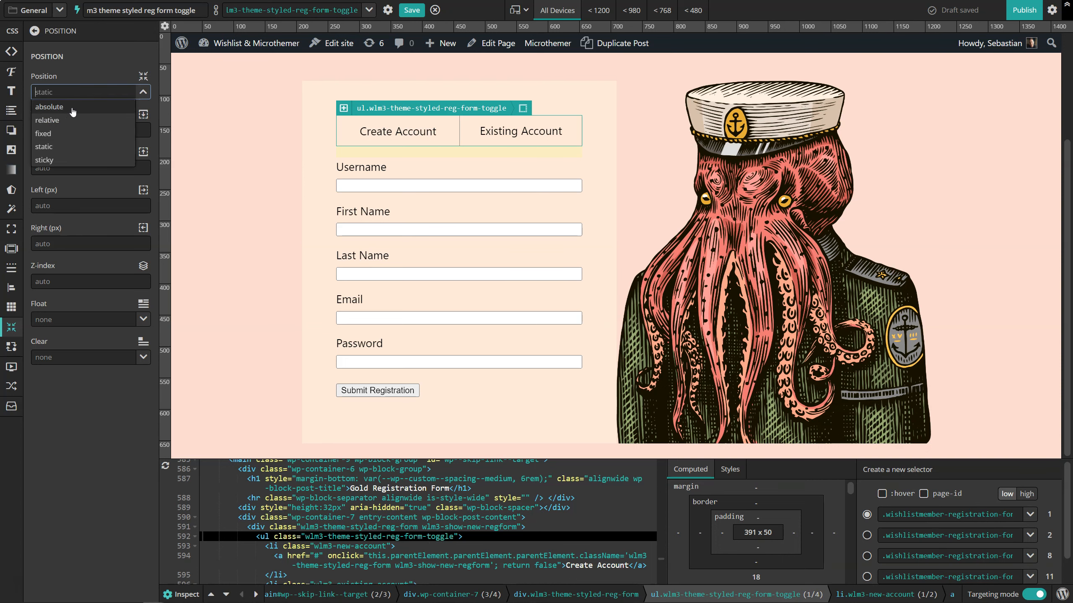
{"action": "left_click", "coordinate": [73, 108]}
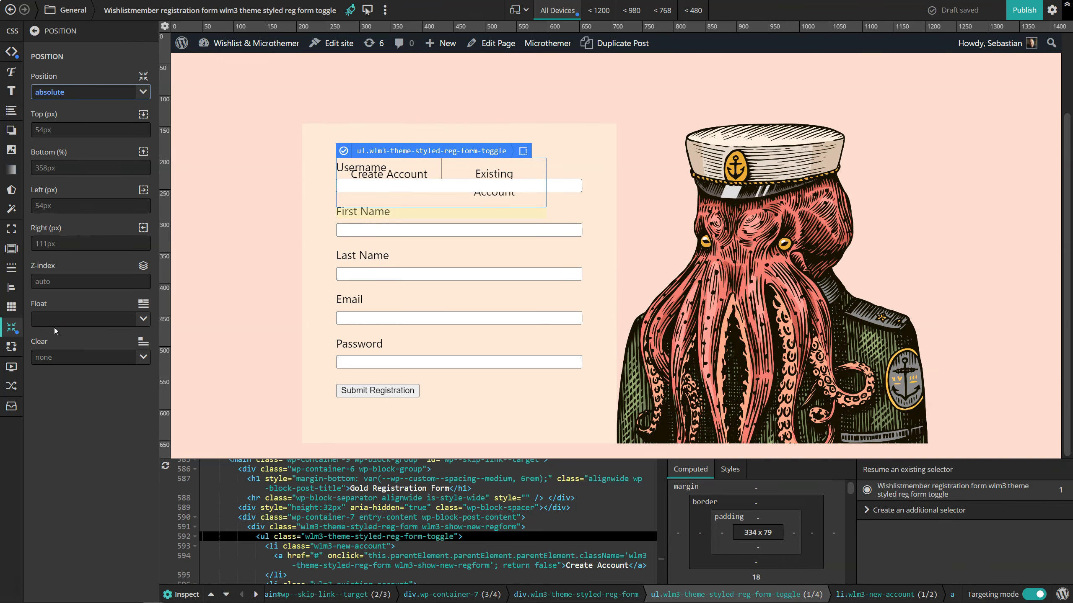
{"action": "left_click", "coordinate": [57, 166]}
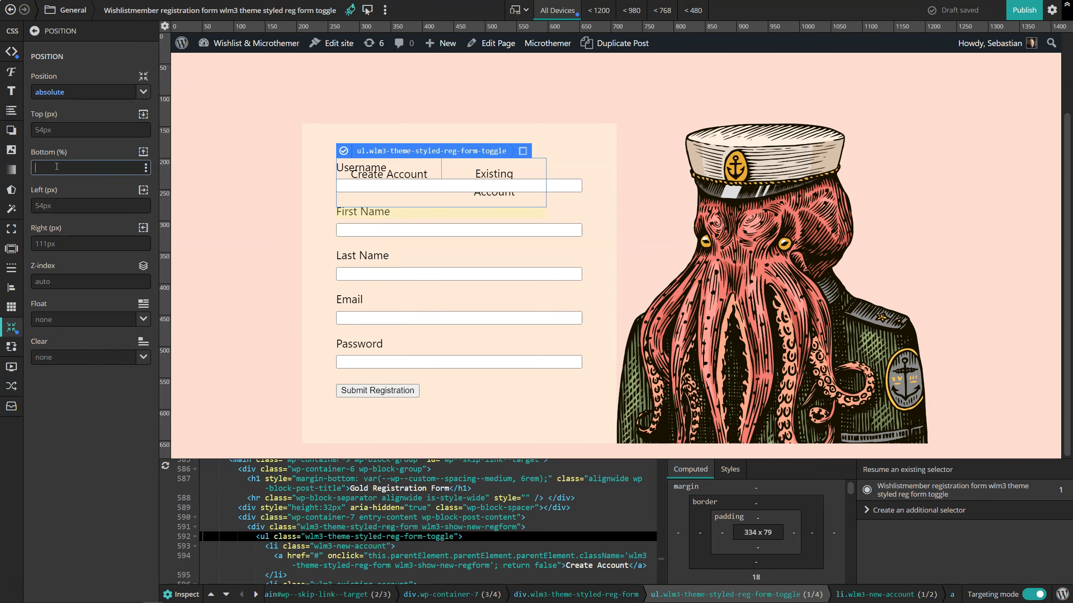
{"action": "type", "text": "100"}
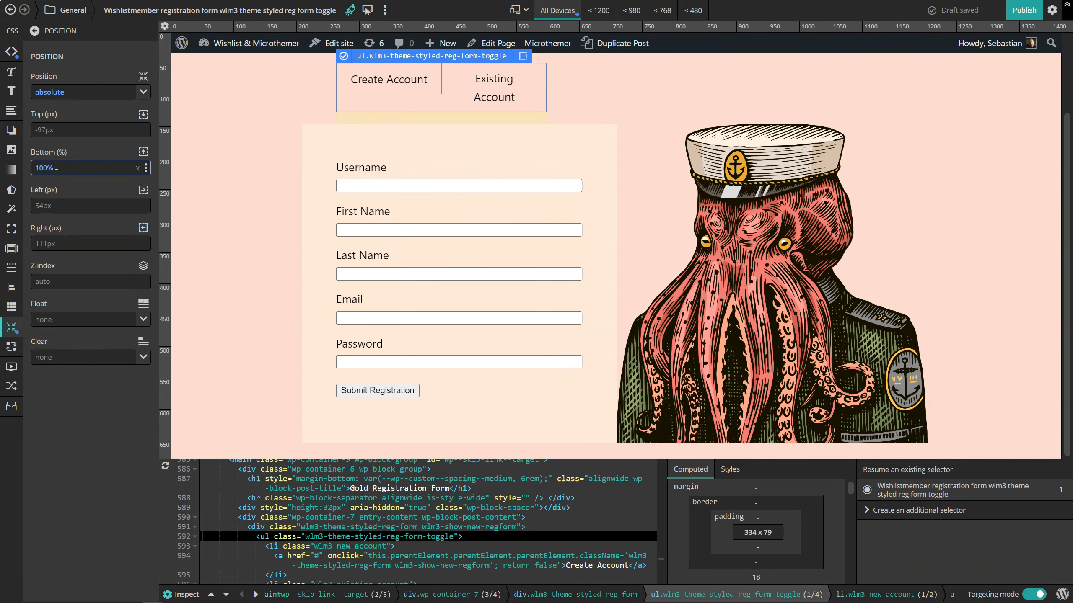
{"action": "scroll", "coordinate": [207, 226], "scroll_direction": "up", "scroll_amount": 2}
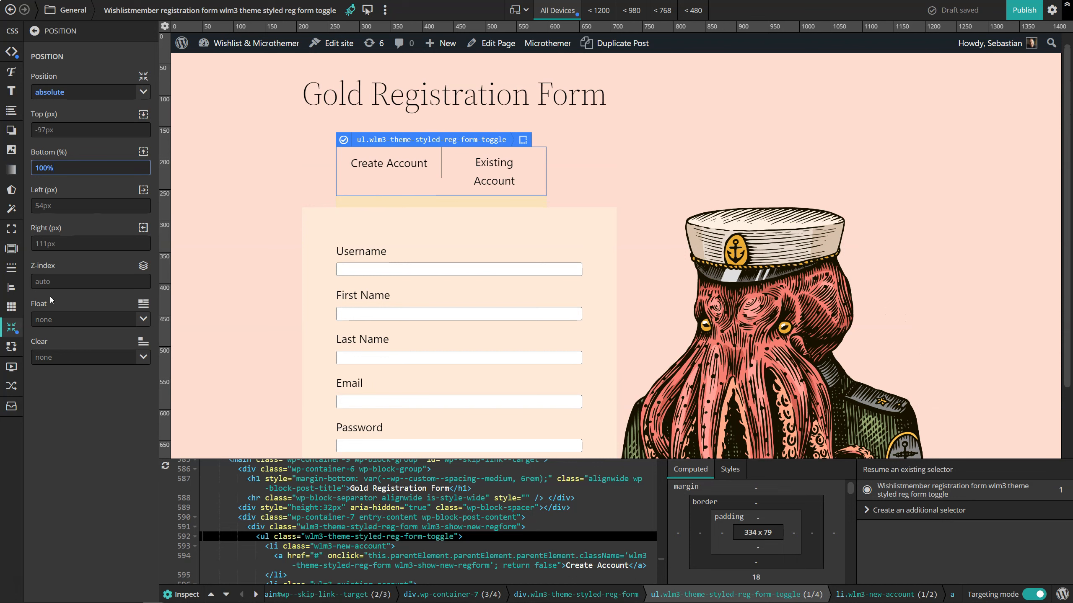
- Leave the toggle list's top offset empty and set its left offset to 0
{"action": "left_click", "coordinate": [62, 130]}
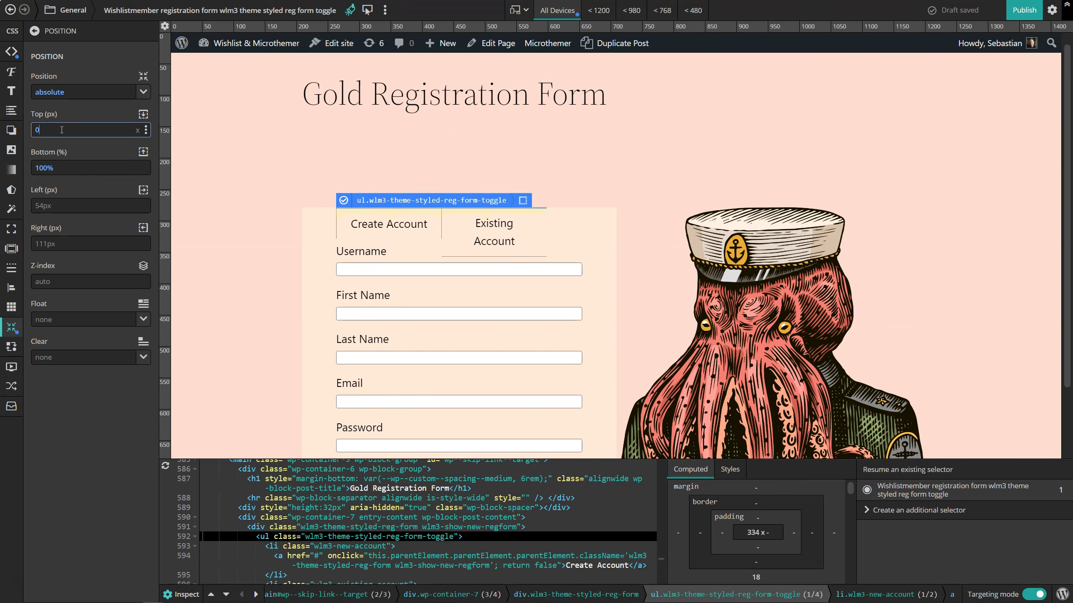
{"action": "key", "text": "BackSpace"}
{"action": "left_click", "coordinate": [42, 207]}
{"action": "type", "text": "0"}
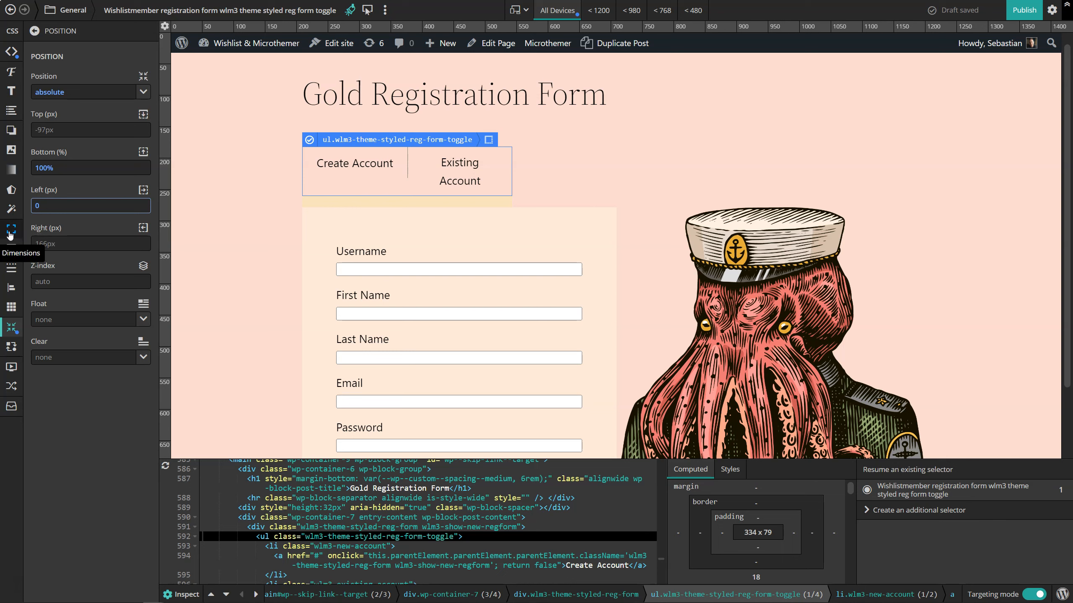
- Set the toggle list's bottom margin to 0
{"action": "left_click", "coordinate": [11, 250]}
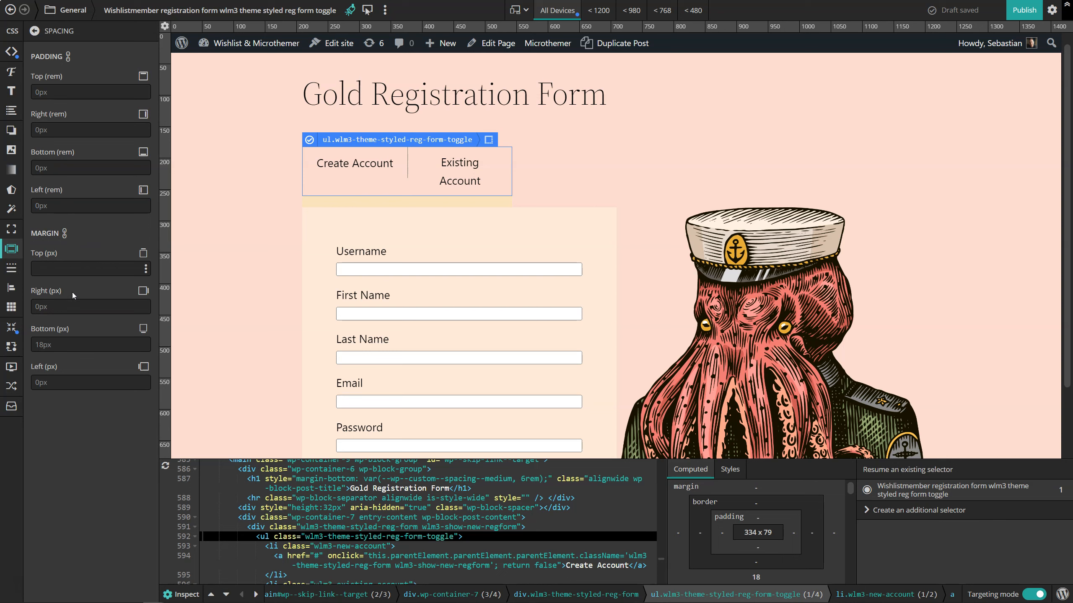
{"action": "left_click", "coordinate": [69, 344]}
{"action": "type", "text": "0"}
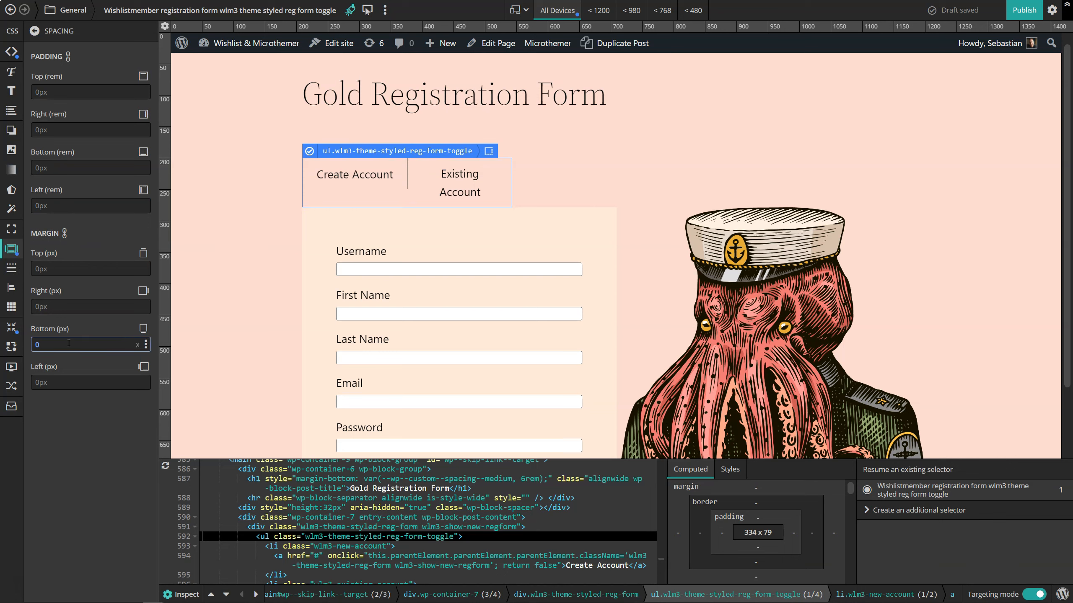
- Set the toggle list's width to 100% and check how it sits above the form
{"action": "left_click", "coordinate": [11, 228]}
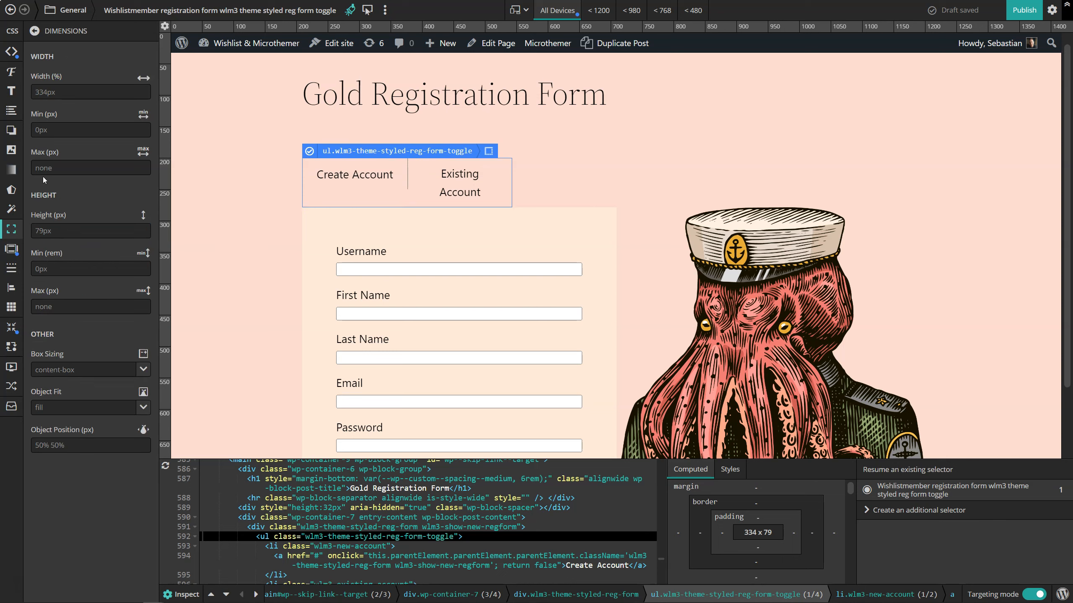
{"action": "left_click", "coordinate": [101, 92]}
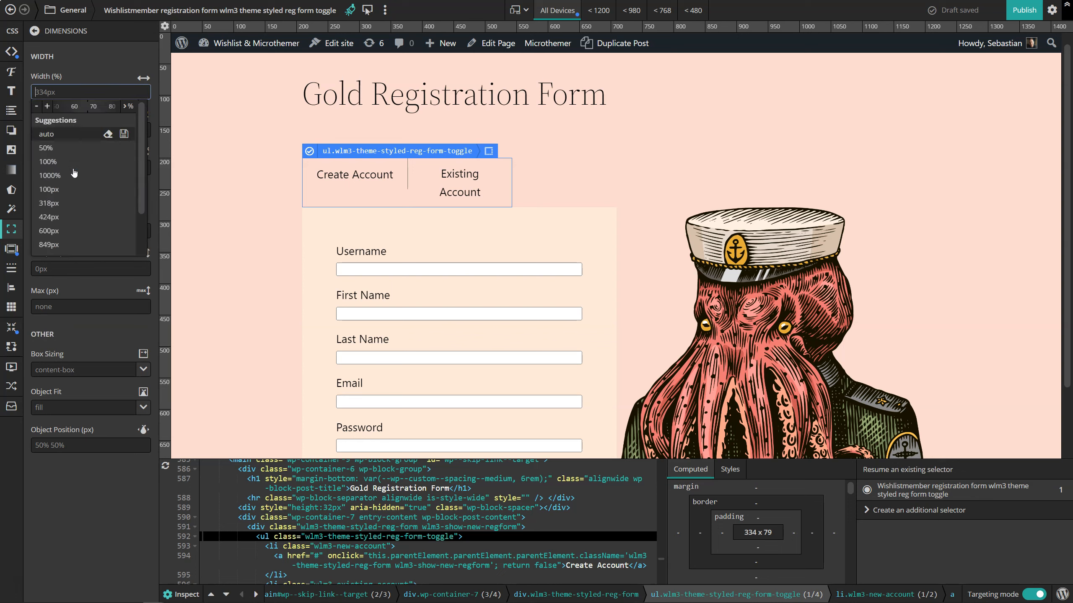
{"action": "left_click", "coordinate": [53, 166]}
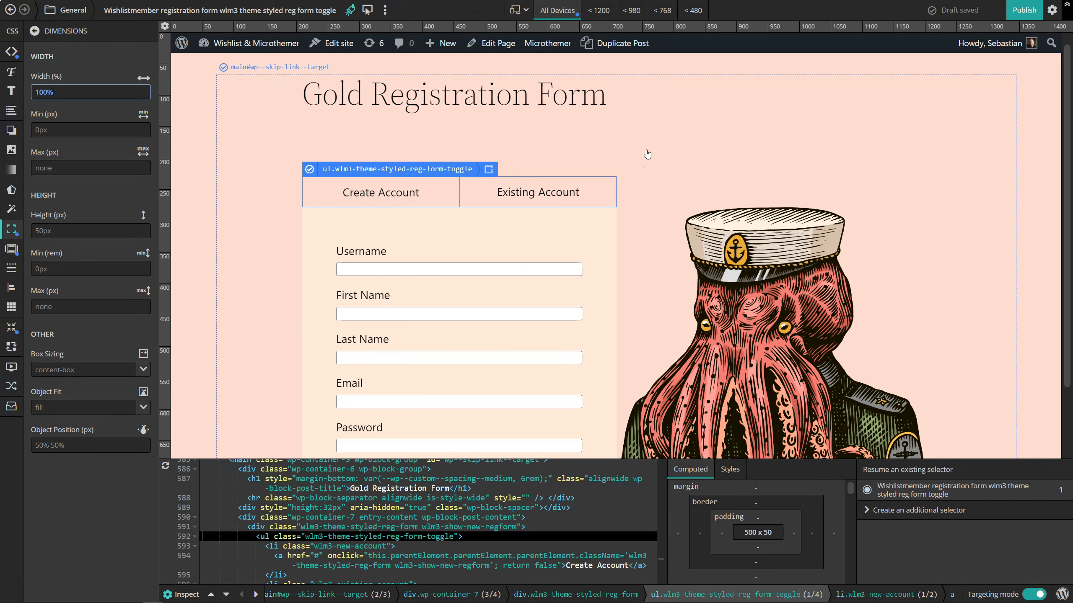
{"action": "scroll", "coordinate": [531, 224], "scroll_direction": "down", "scroll_amount": 2}
{"action": "scroll", "coordinate": [531, 224], "scroll_direction": "down", "scroll_amount": 1}
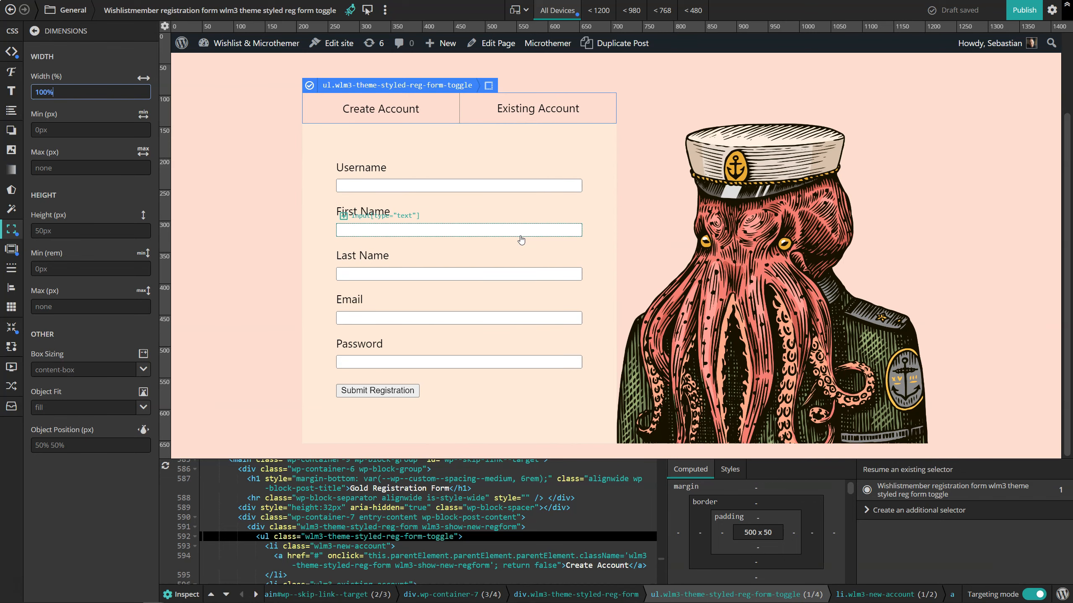
{"action": "scroll", "coordinate": [522, 239], "scroll_direction": "up", "scroll_amount": 3}
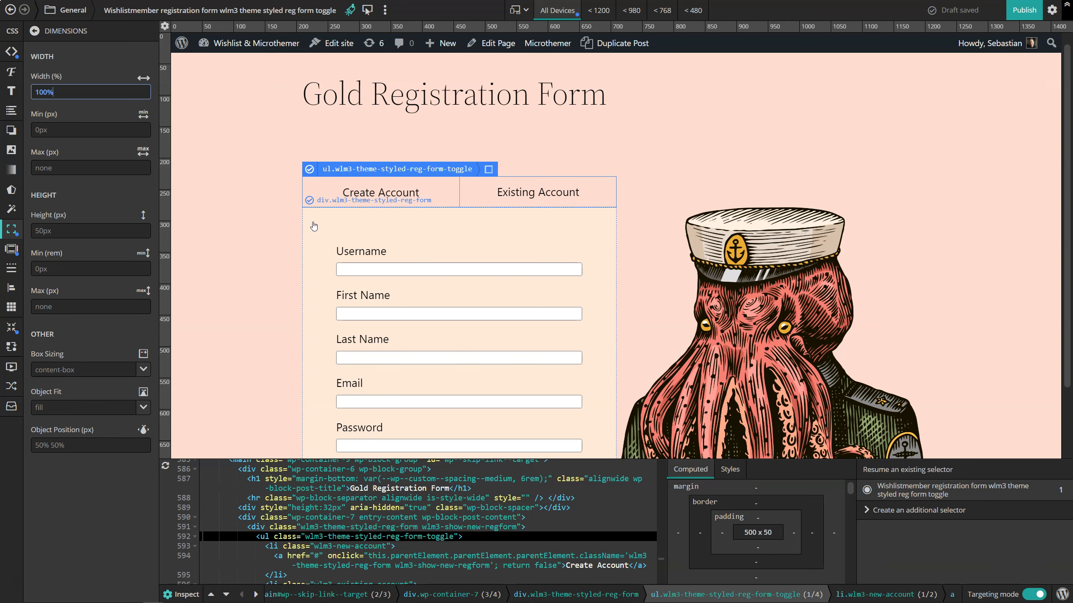
{"action": "scroll", "coordinate": [315, 219], "scroll_direction": "down", "scroll_amount": 2}
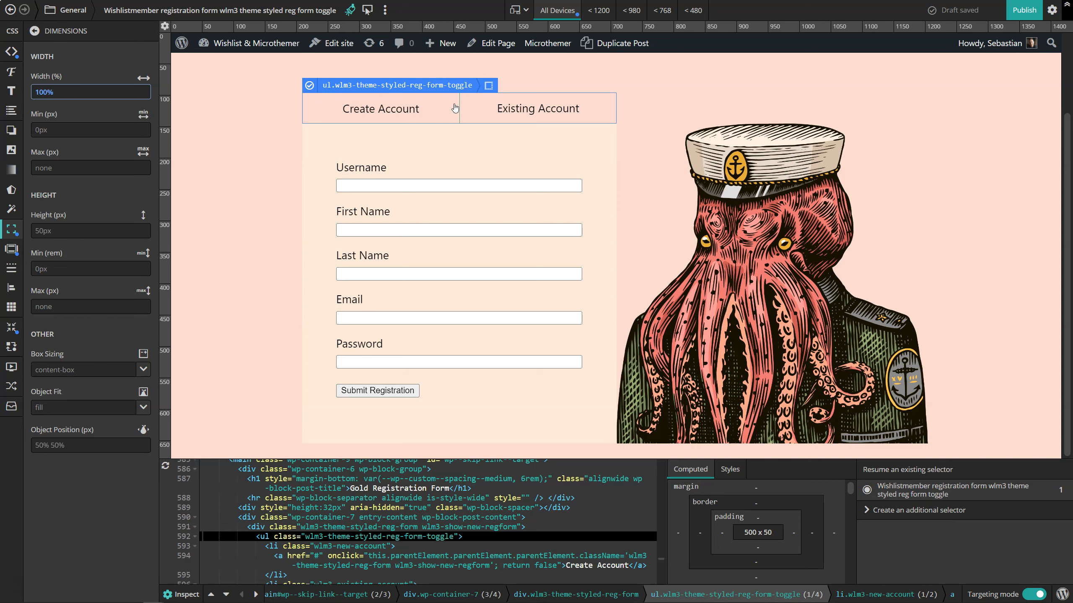
- Create a selector covering both Create Account and Existing Account toggle list items, and turn off element highlighting
{"action": "left_click", "coordinate": [286, 547]}
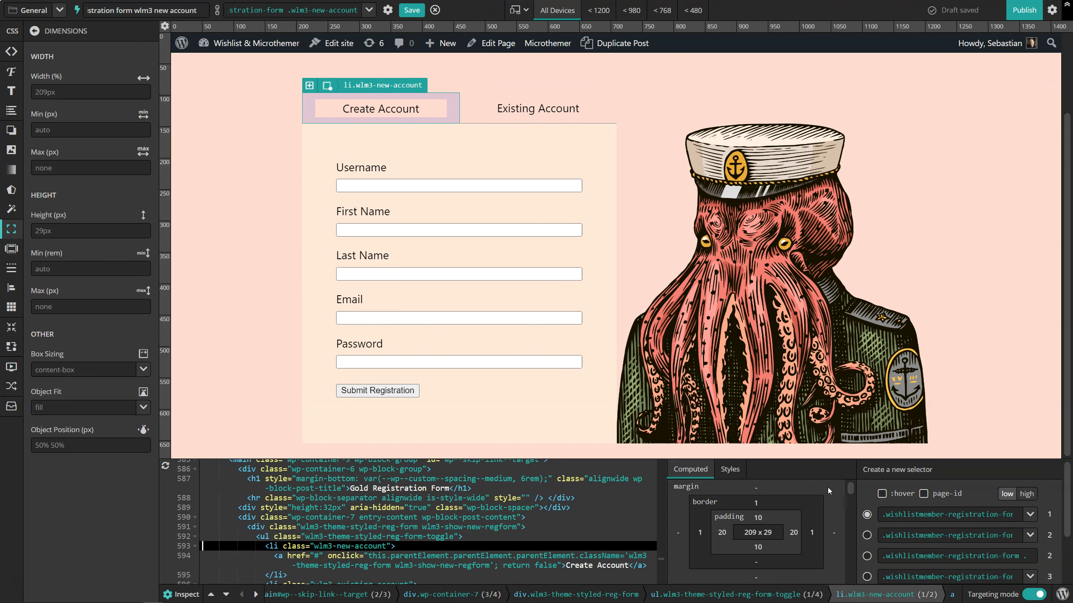
{"action": "left_click", "coordinate": [867, 536]}
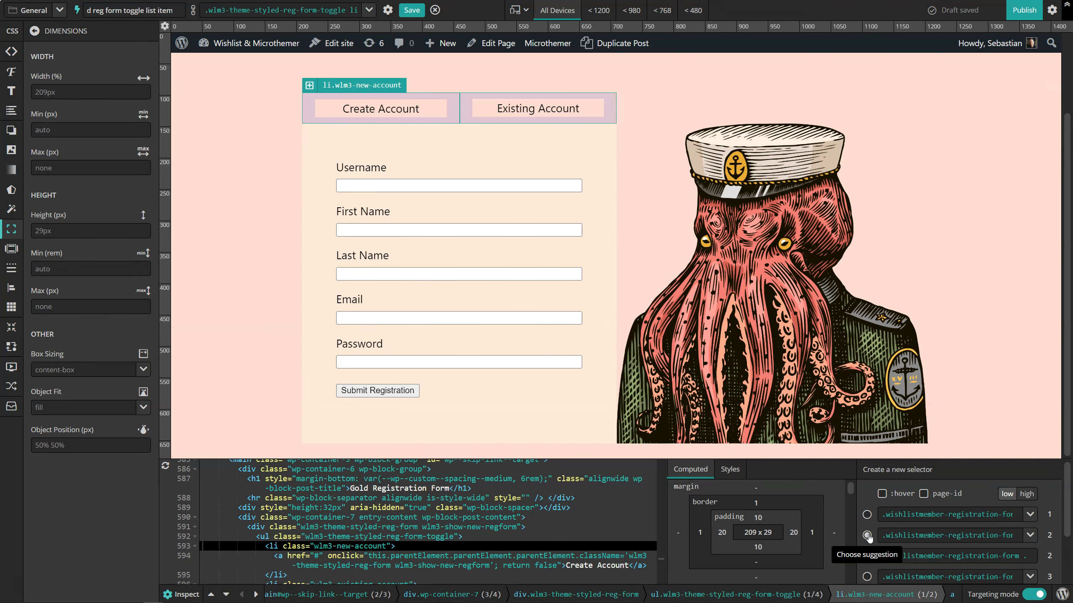
{"action": "scroll", "coordinate": [517, 167], "scroll_direction": "up", "scroll_amount": 2}
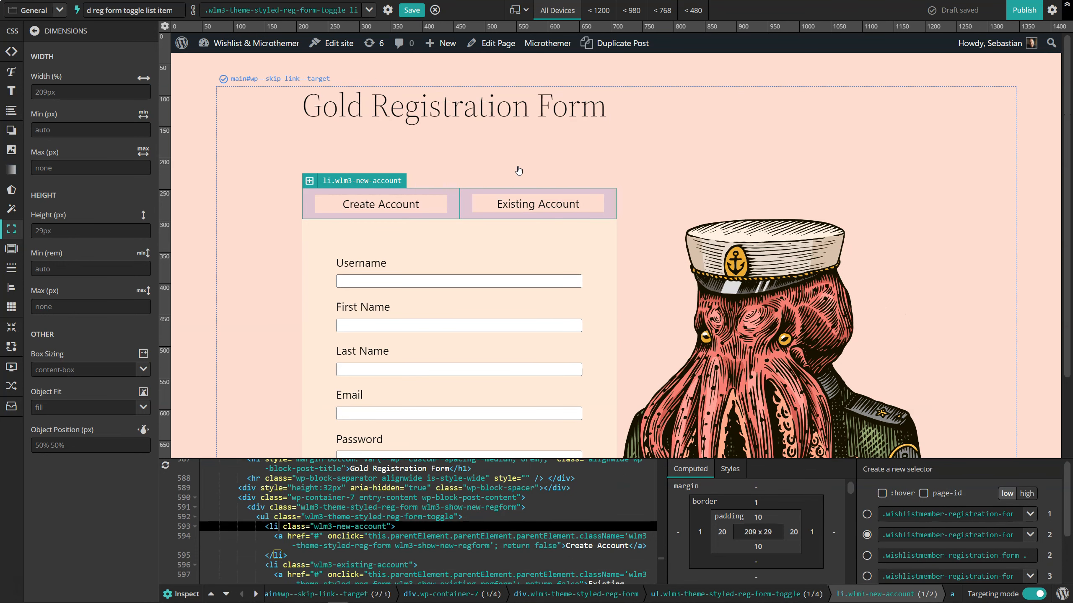
{"action": "left_click", "coordinate": [411, 10]}
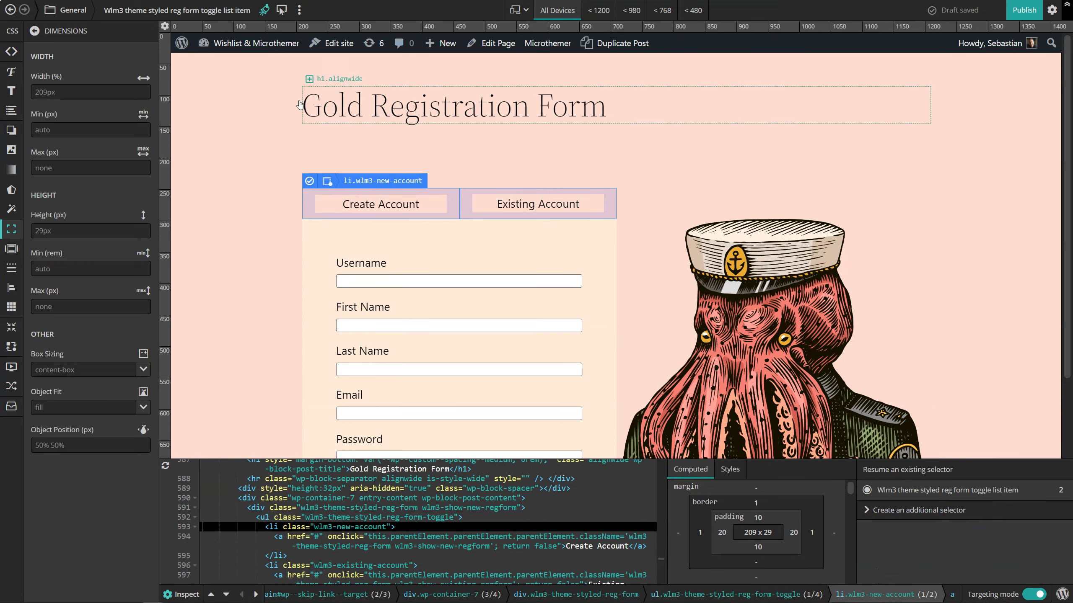
{"action": "left_click", "coordinate": [264, 9]}
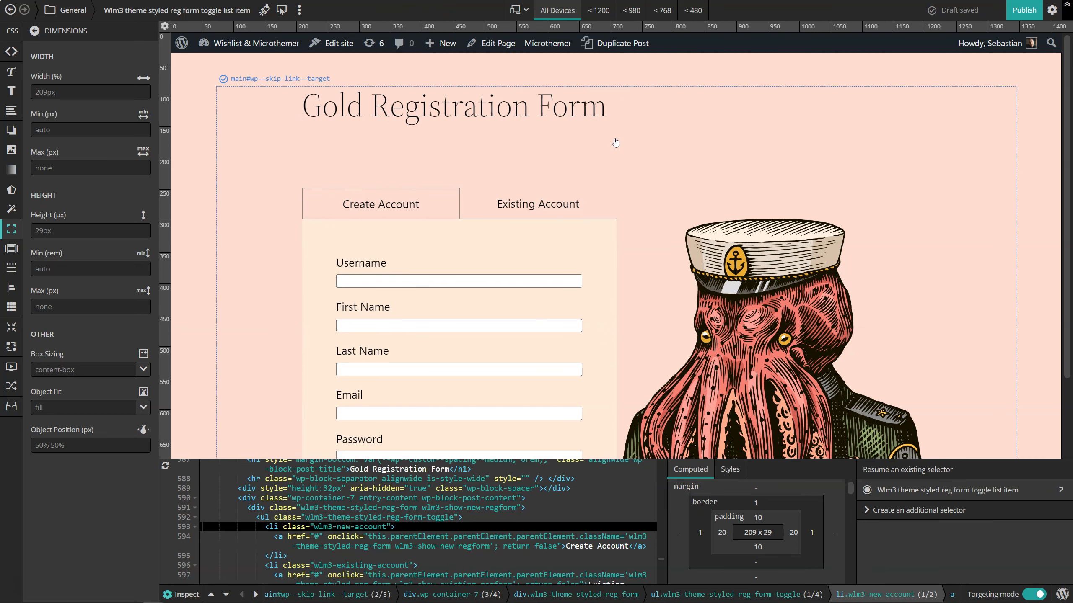
{"action": "left_click", "coordinate": [36, 166]}
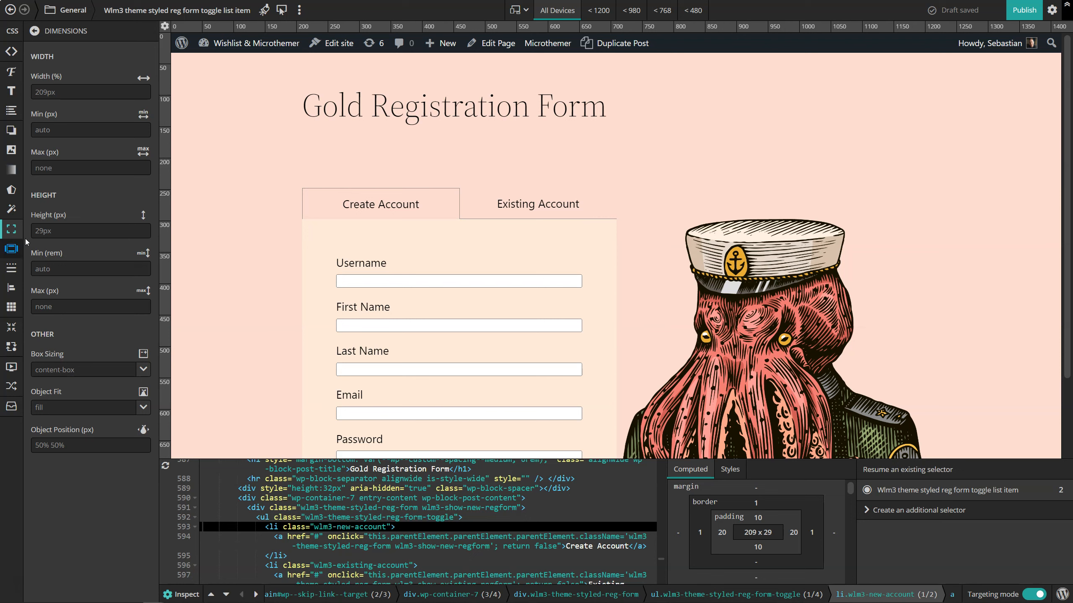
- Set the toggle list items' border width to 0 on all four sides and review the generated CSS
{"action": "left_click", "coordinate": [12, 271]}
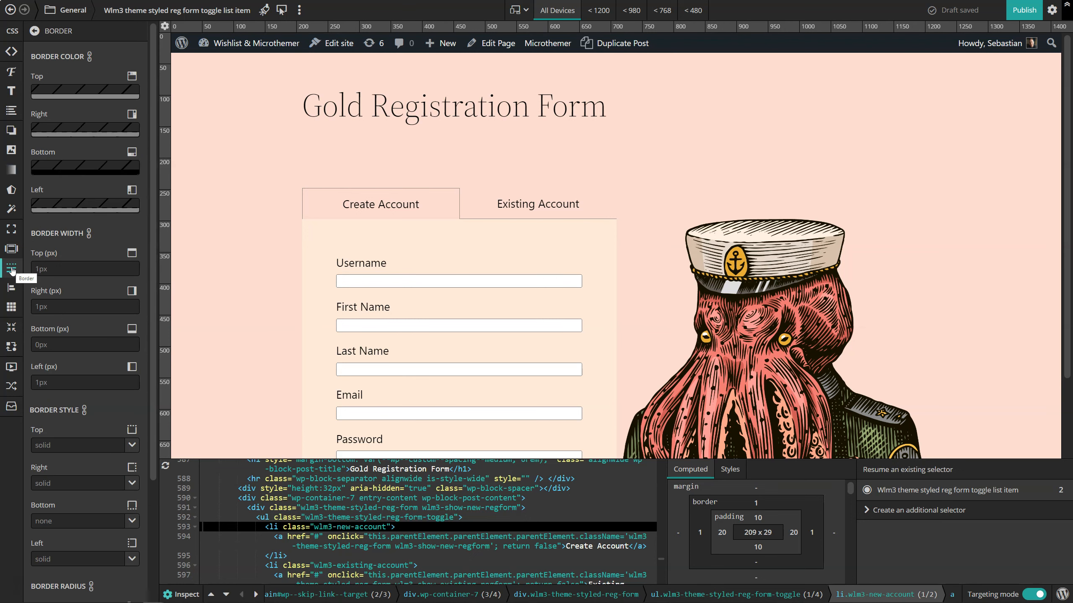
{"action": "scroll", "coordinate": [59, 418], "scroll_direction": "down", "scroll_amount": 2}
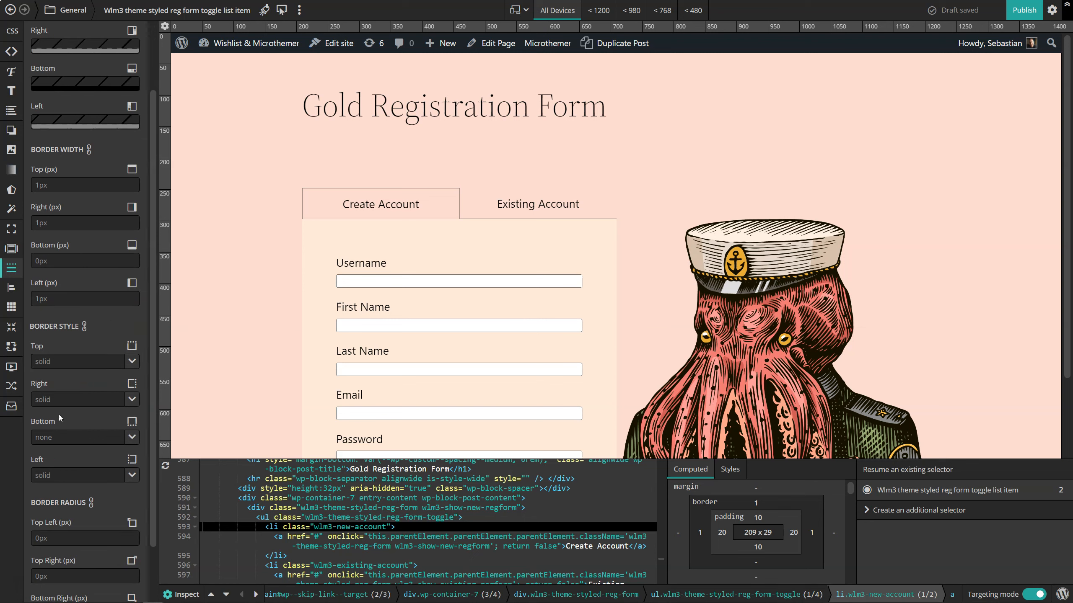
{"action": "scroll", "coordinate": [59, 360], "scroll_direction": "down", "scroll_amount": 1}
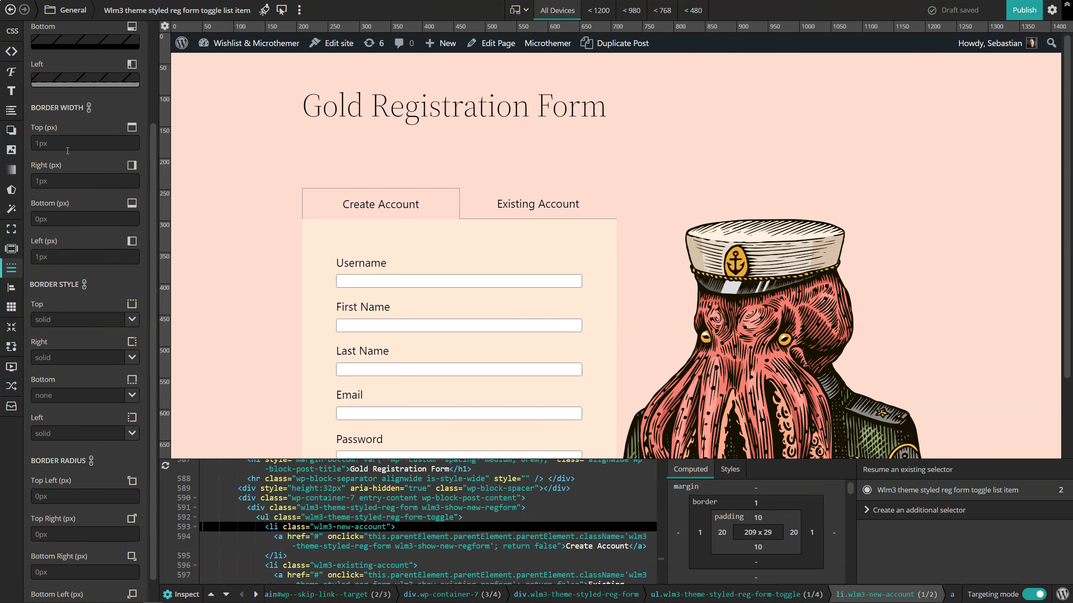
{"action": "left_click", "coordinate": [67, 144]}
{"action": "type", "text": "0"}
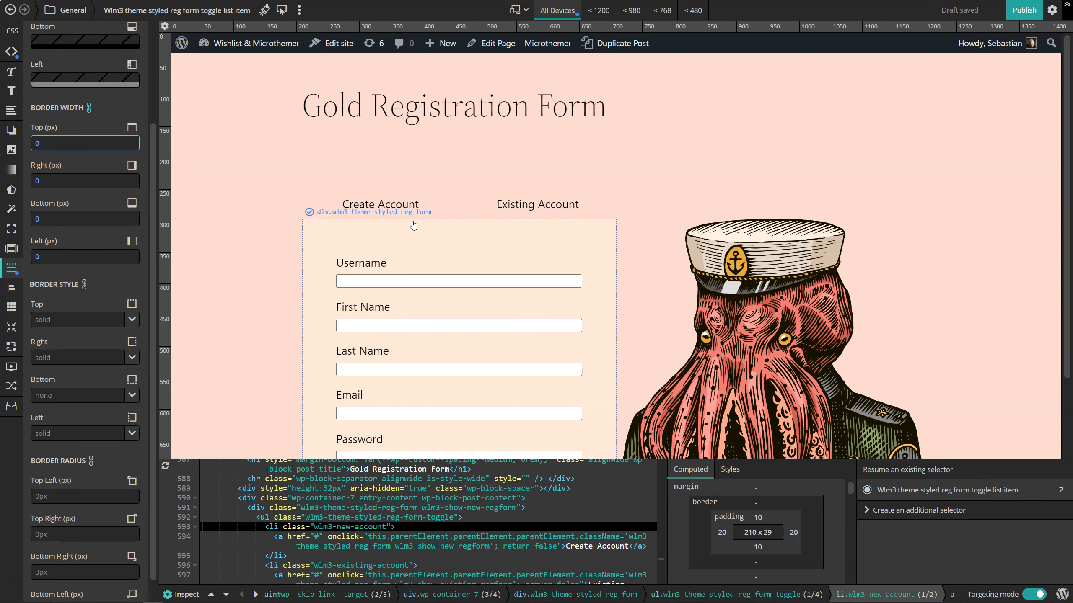
{"action": "left_click", "coordinate": [12, 52]}
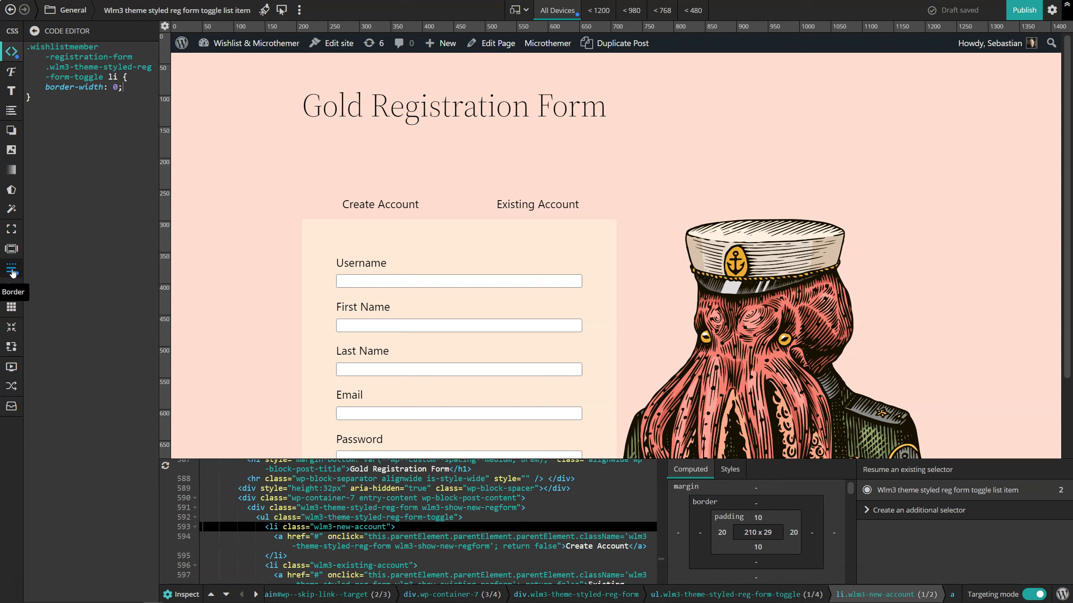
{"action": "left_click", "coordinate": [11, 270]}
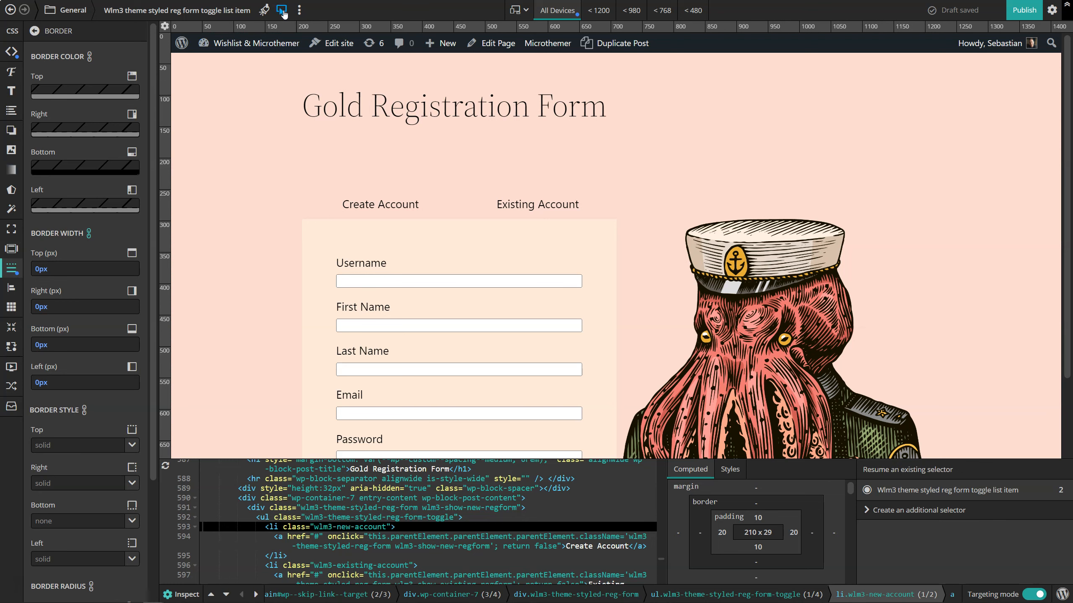
- Turn on element highlighting and set the toggle list items' padding to 0 on all four sides
{"action": "left_click", "coordinate": [264, 12]}
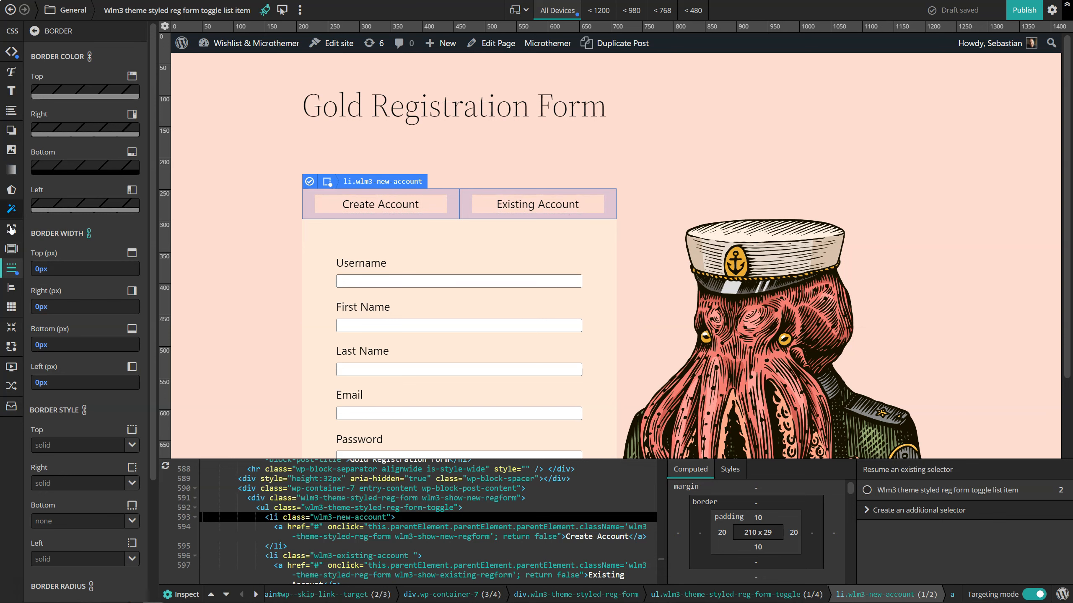
{"action": "left_click", "coordinate": [12, 249]}
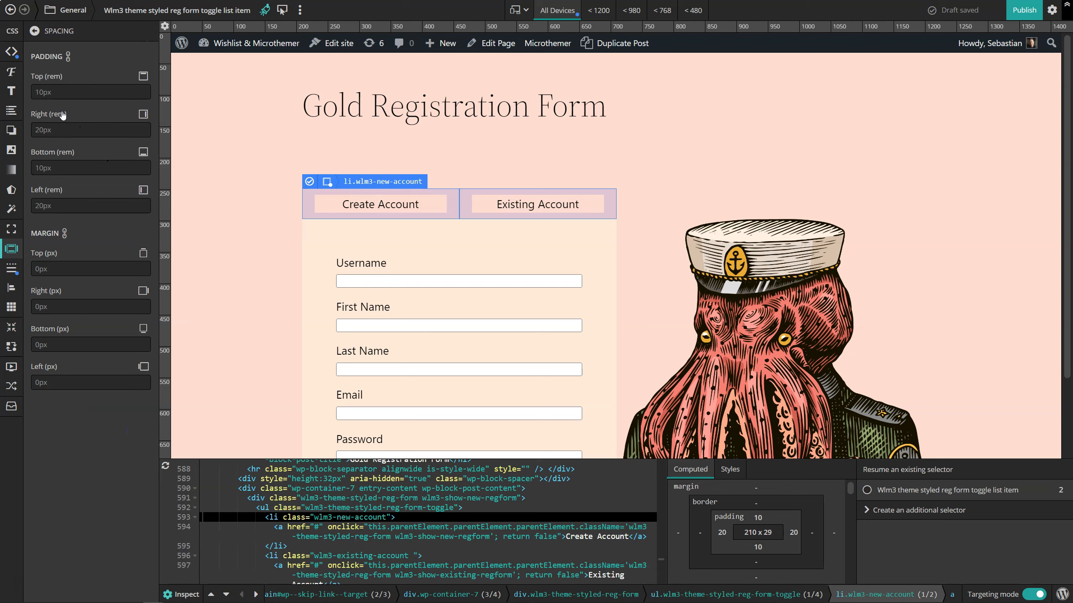
{"action": "left_click", "coordinate": [53, 92]}
{"action": "type", "text": "0"}
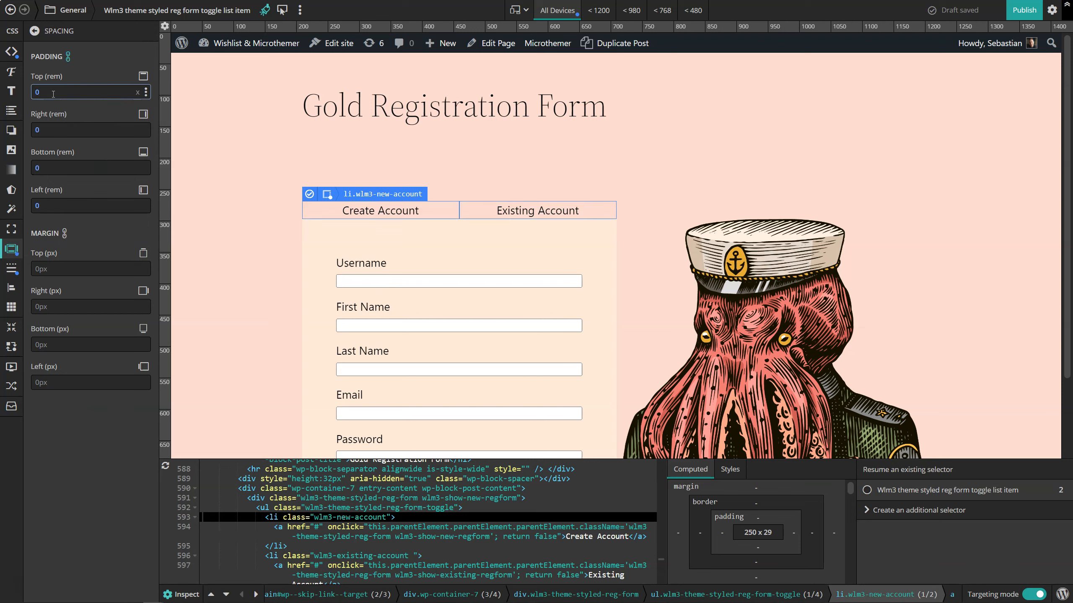
- Target the links inside both toggle list items, set their padding to 1.2rem on all sides, and turn off element highlighting
{"action": "left_click", "coordinate": [283, 534]}
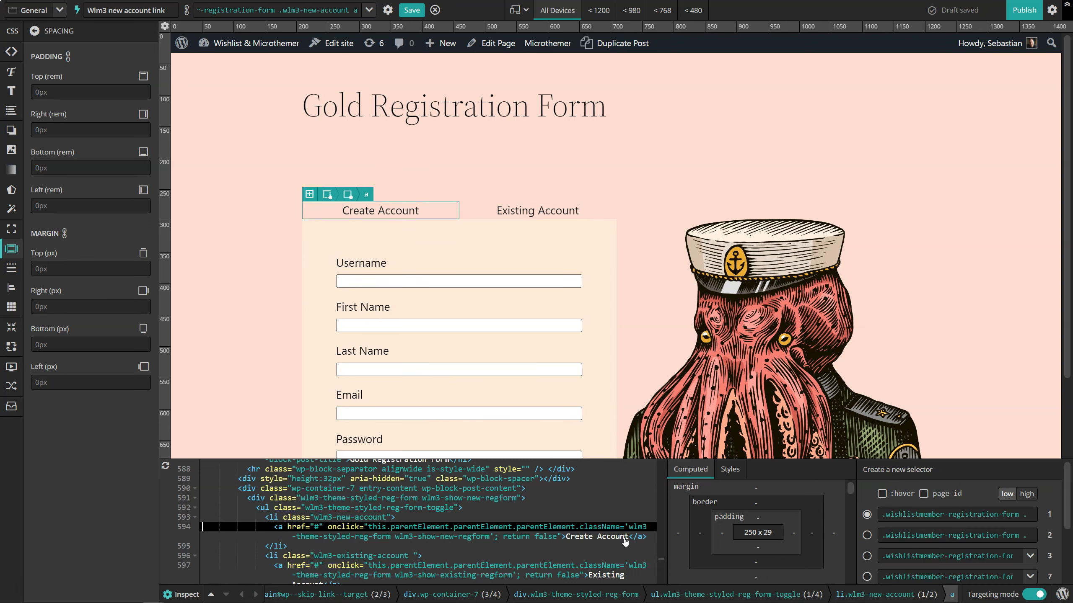
{"action": "left_click", "coordinate": [867, 536]}
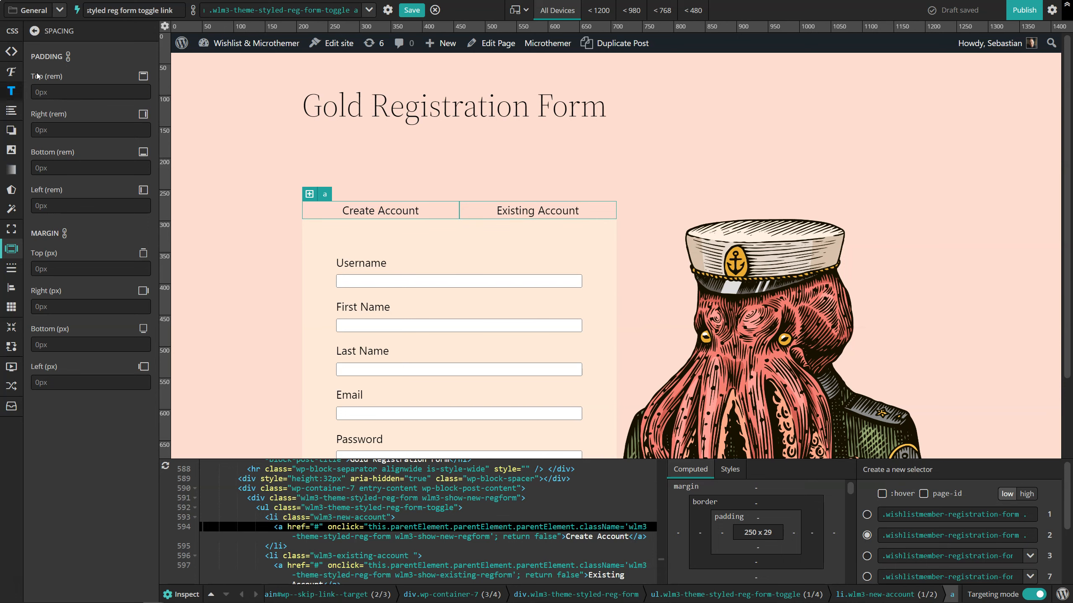
{"action": "left_click", "coordinate": [69, 58]}
{"action": "left_click", "coordinate": [71, 90]}
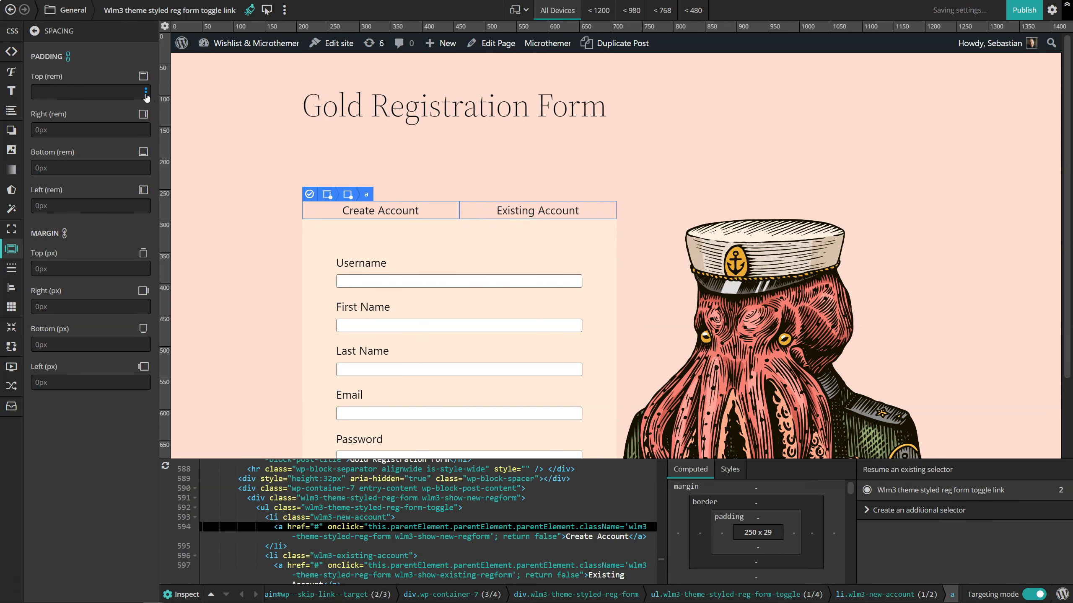
{"action": "left_click", "coordinate": [146, 95]}
{"action": "left_click_drag", "start_coordinate": [106, 106], "coordinate": [83, 105]}
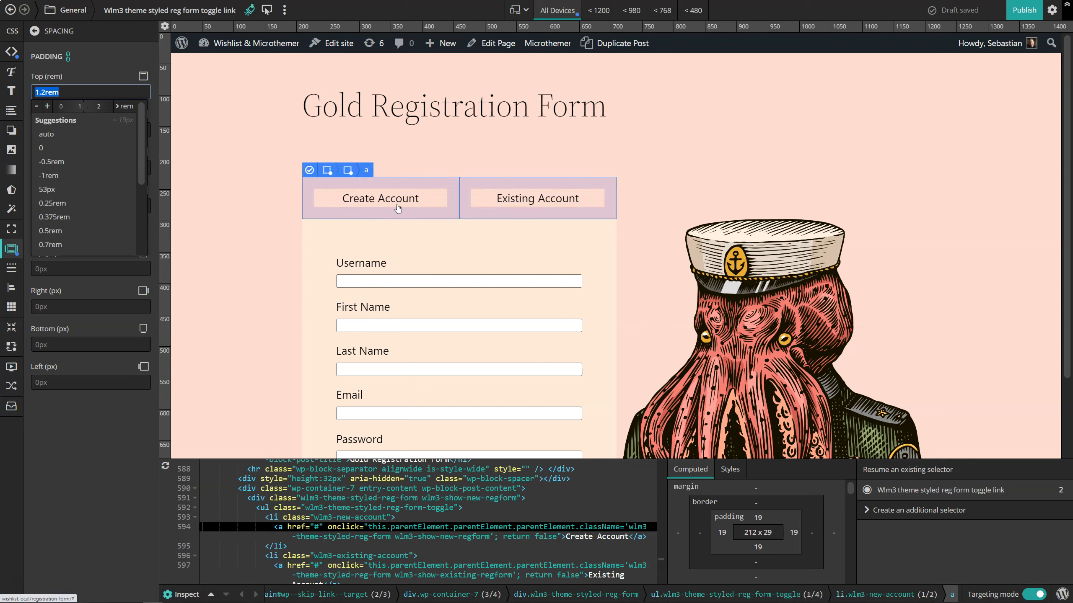
{"action": "key", "text": "Return"}
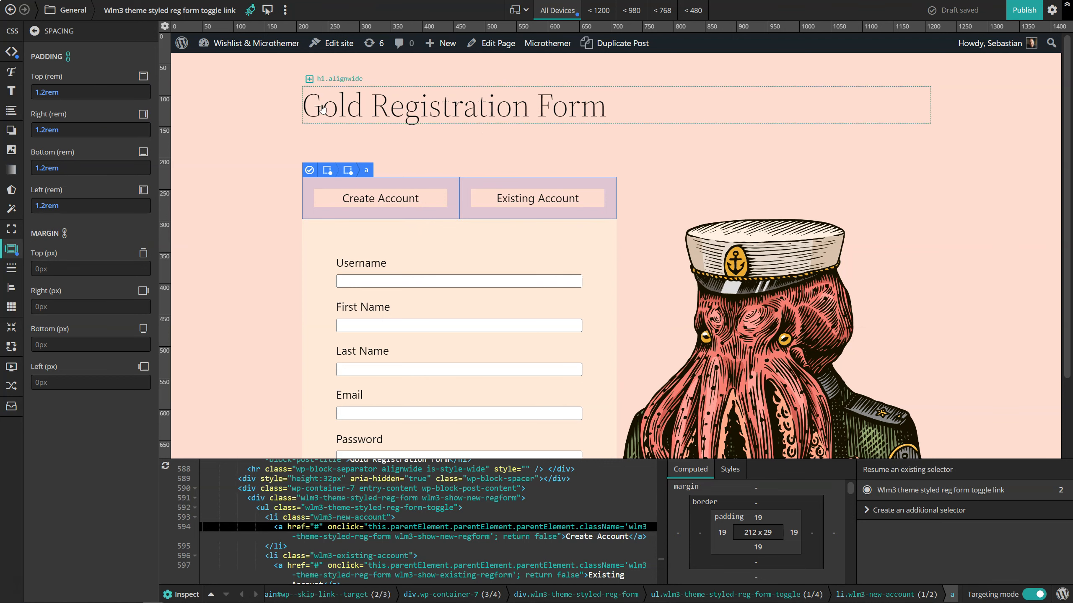
{"action": "left_click", "coordinate": [250, 13]}
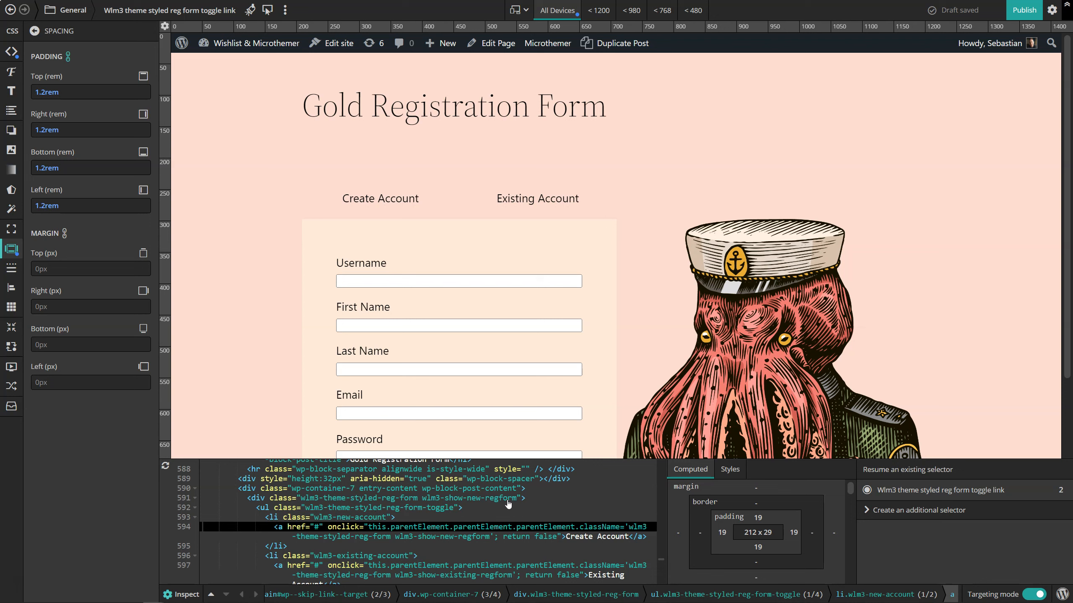
- Switch the page to the Existing Account form and refresh the inspected HTML to show its current classes
{"action": "left_click", "coordinate": [530, 203]}
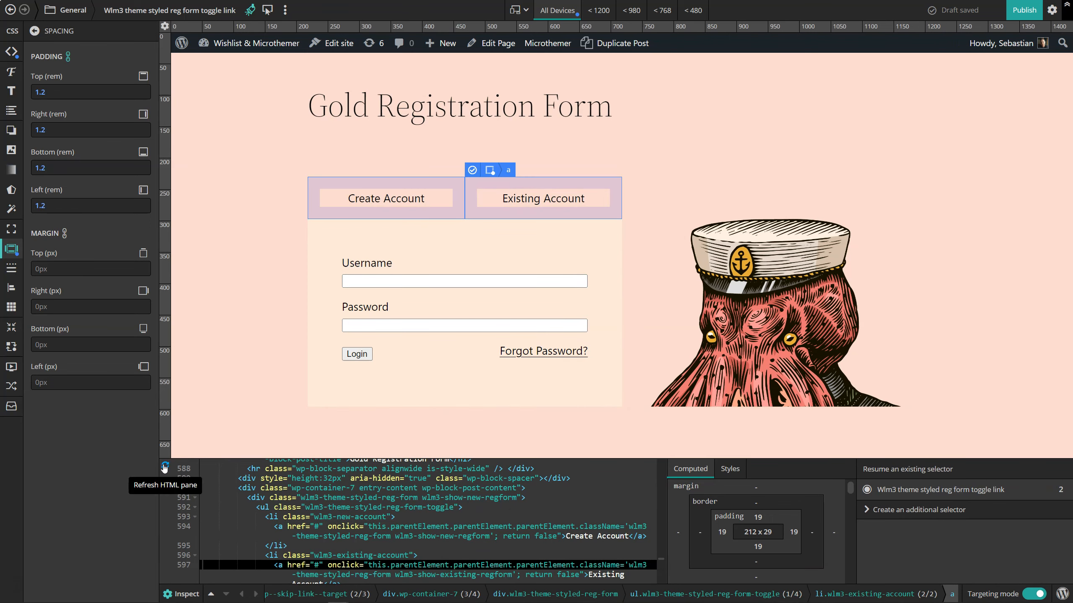
{"action": "left_click", "coordinate": [176, 469]}
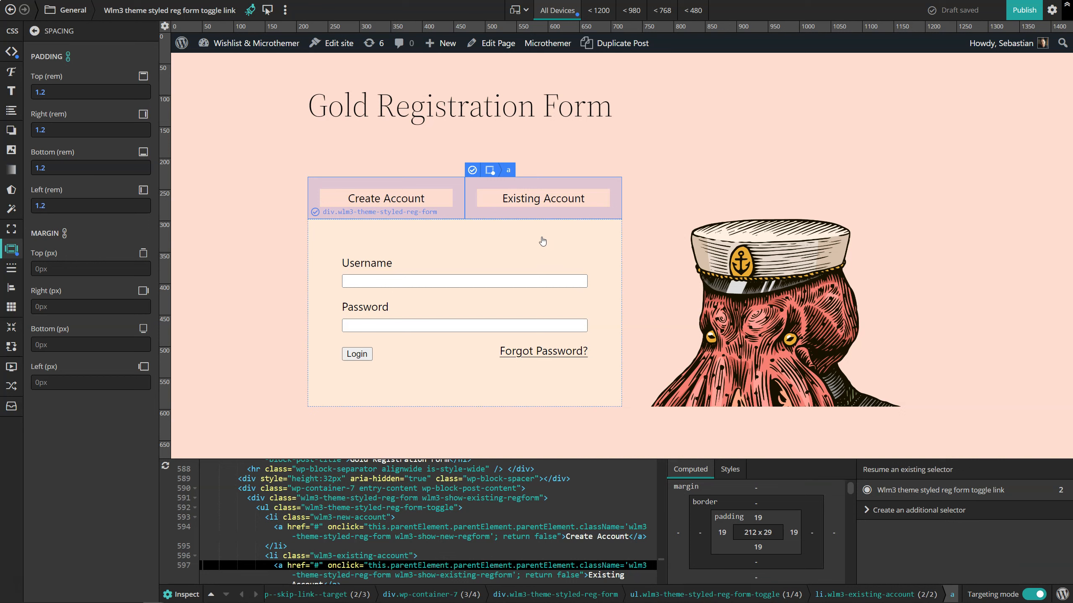
- Choose an additional selector for the Existing Account list item: .wishlistmember-registration-form .wlm3-show-existing-regform .wlm3-existing-account
{"action": "left_click", "coordinate": [307, 558]}
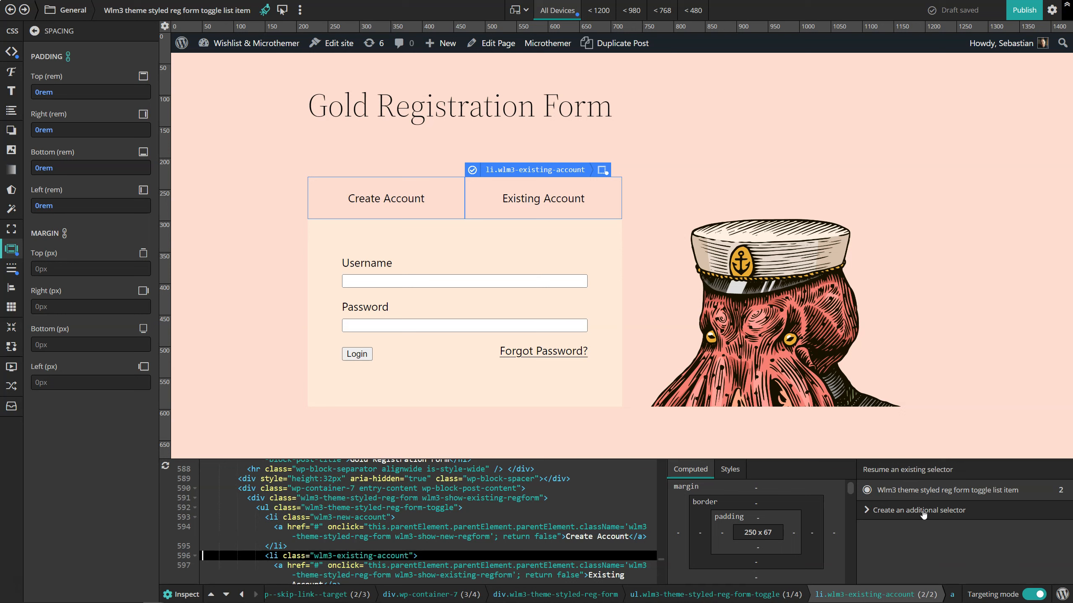
{"action": "left_click", "coordinate": [923, 514]}
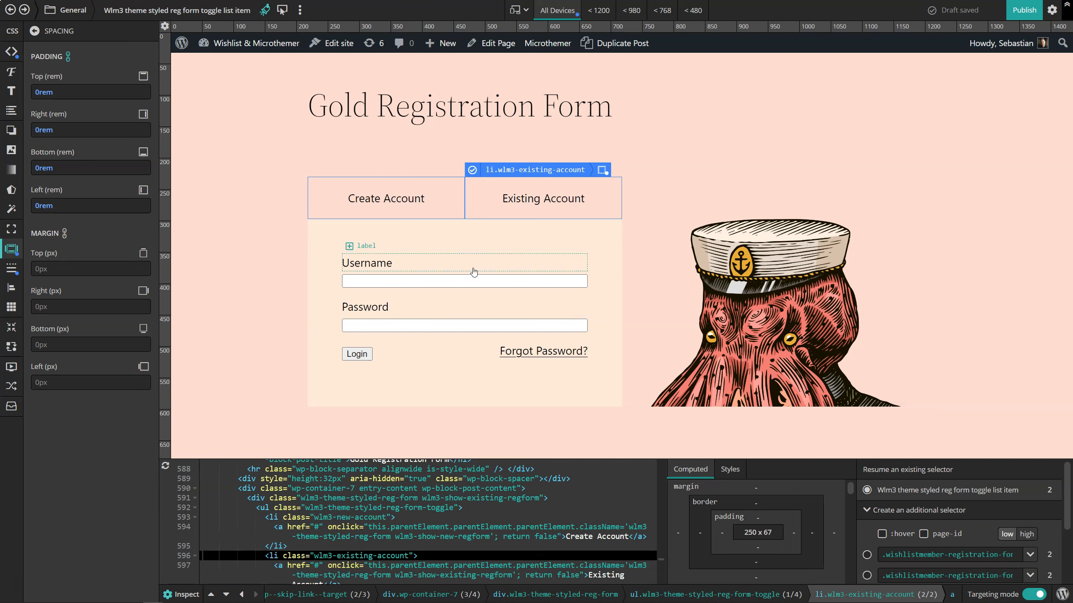
{"action": "scroll", "coordinate": [994, 530], "scroll_direction": "down", "scroll_amount": 2}
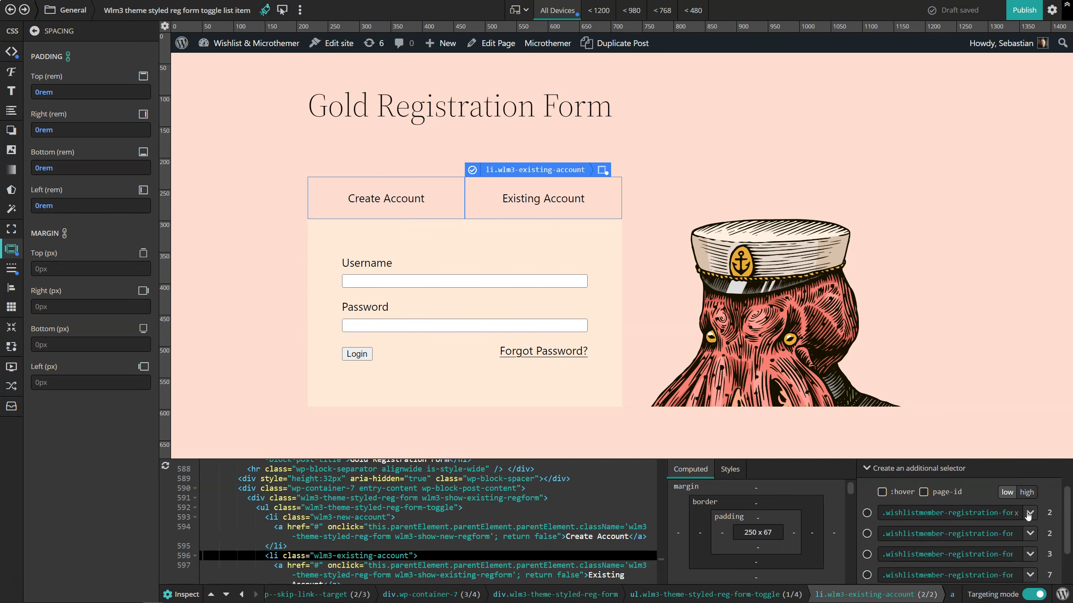
{"action": "left_click", "coordinate": [1029, 513]}
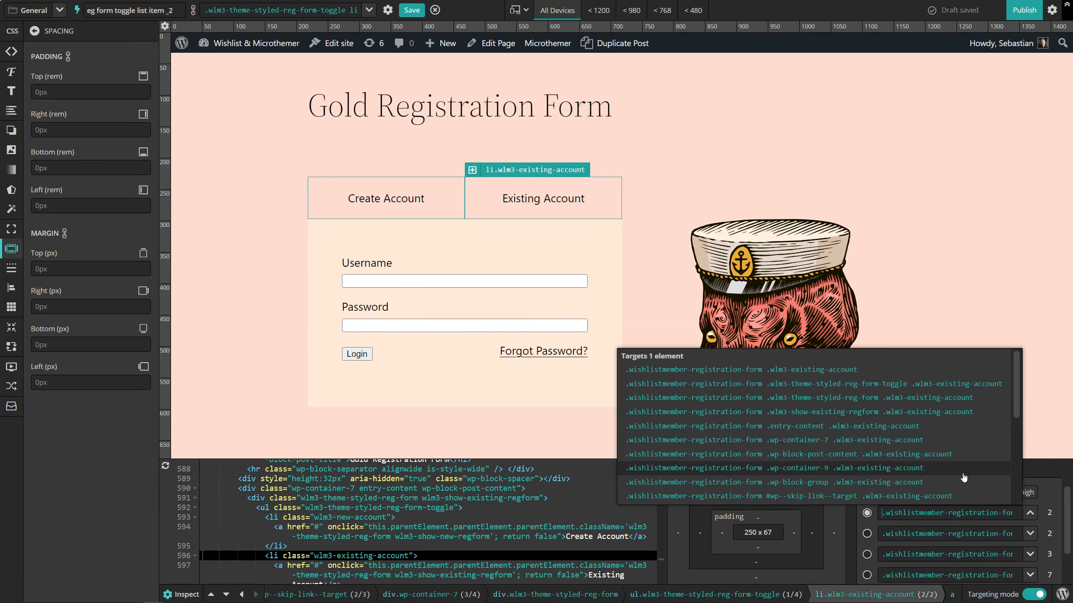
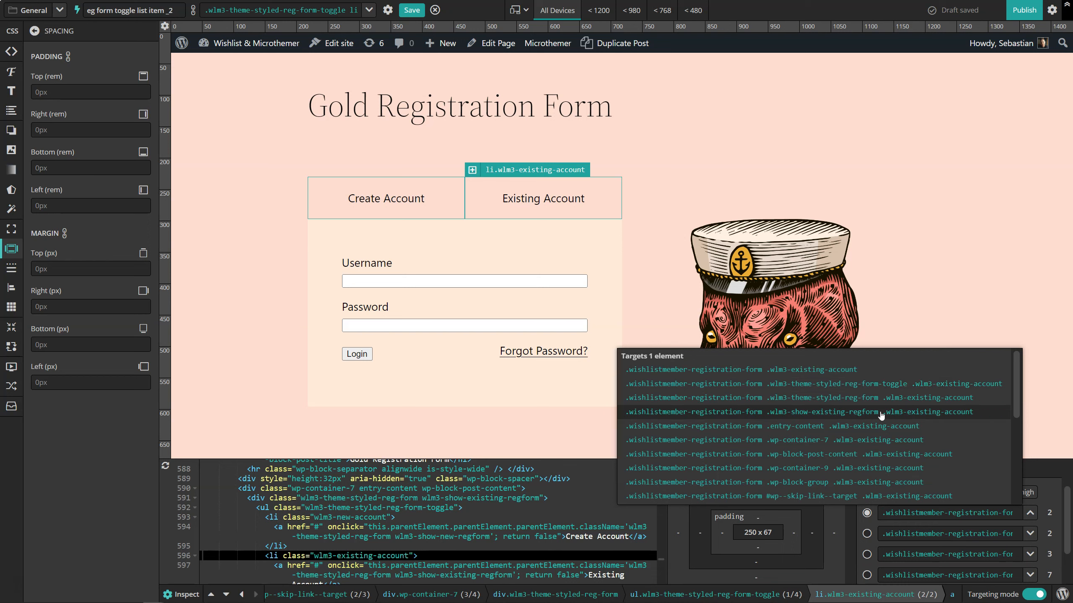
{"action": "left_click", "coordinate": [931, 412]}
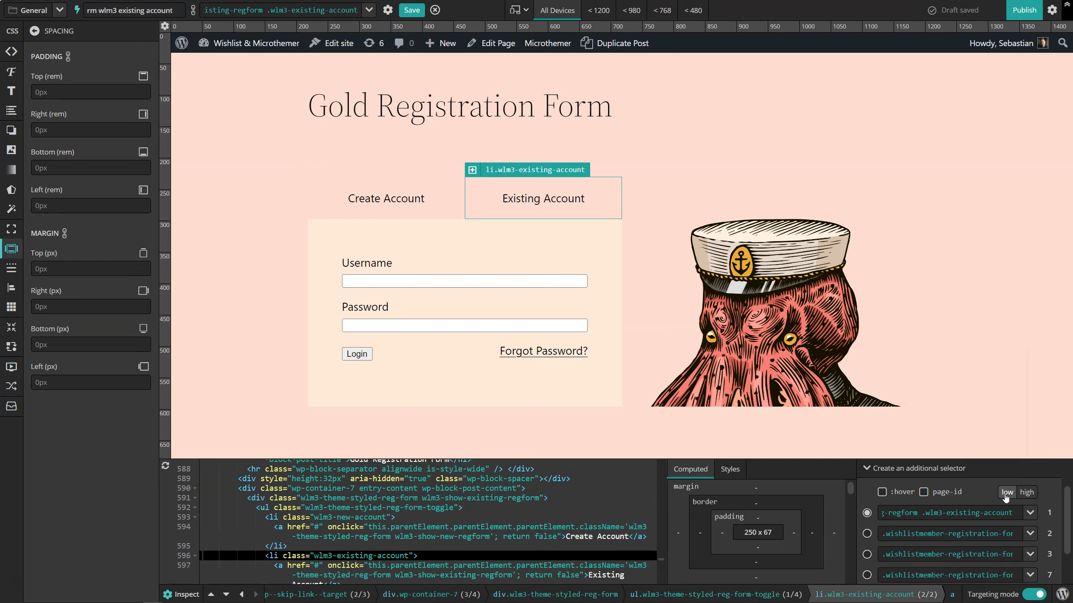
- Build an additional selector for the Create Account list item from .wlm3-show-new-regform .wlm3-new-account, appending the copied .wlm3-show-existing-regform .wlm3-existing-account selector after a comma
{"action": "triple_click", "coordinate": [982, 512]}
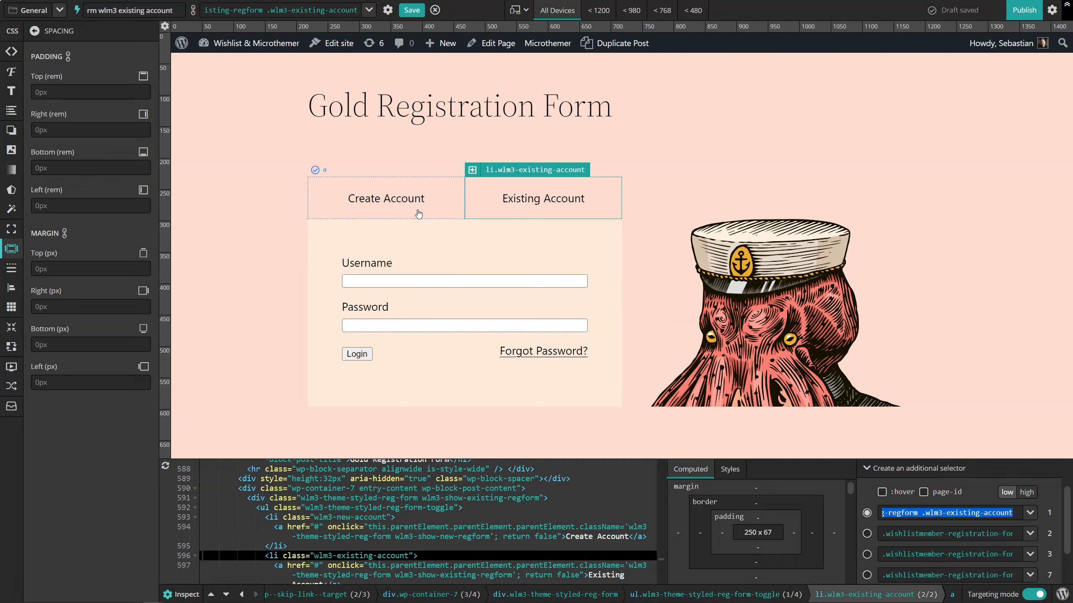
{"action": "left_click", "coordinate": [407, 203]}
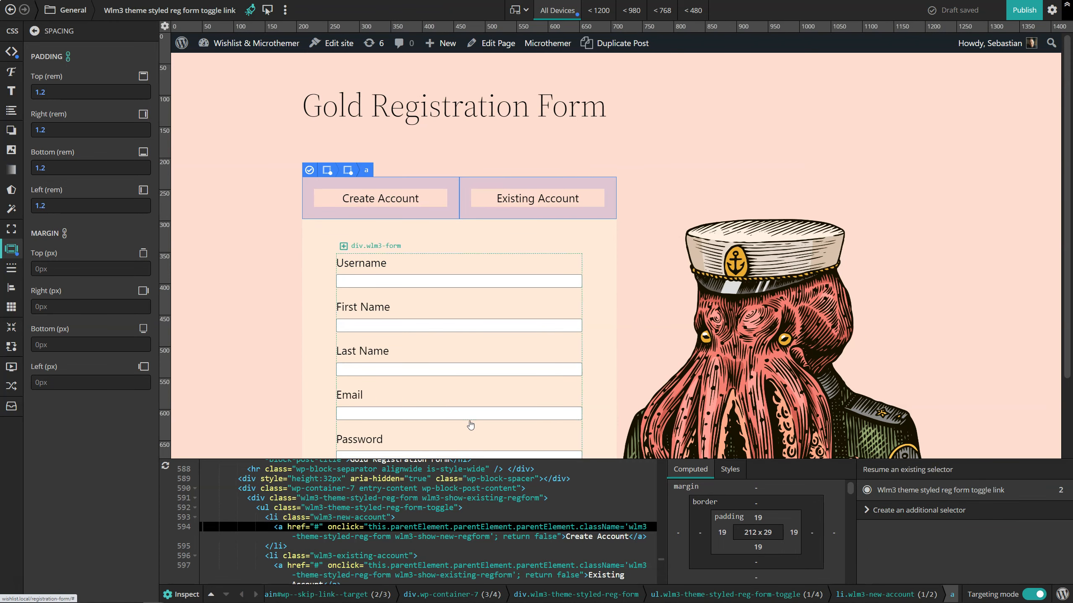
{"action": "left_click", "coordinate": [313, 518]}
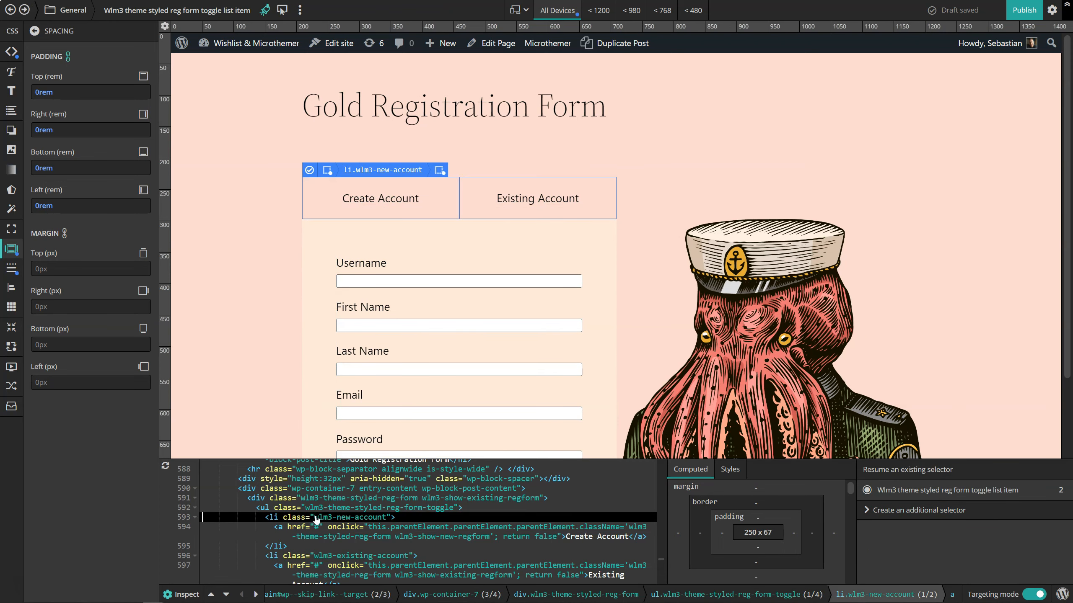
{"action": "left_click", "coordinate": [908, 511]}
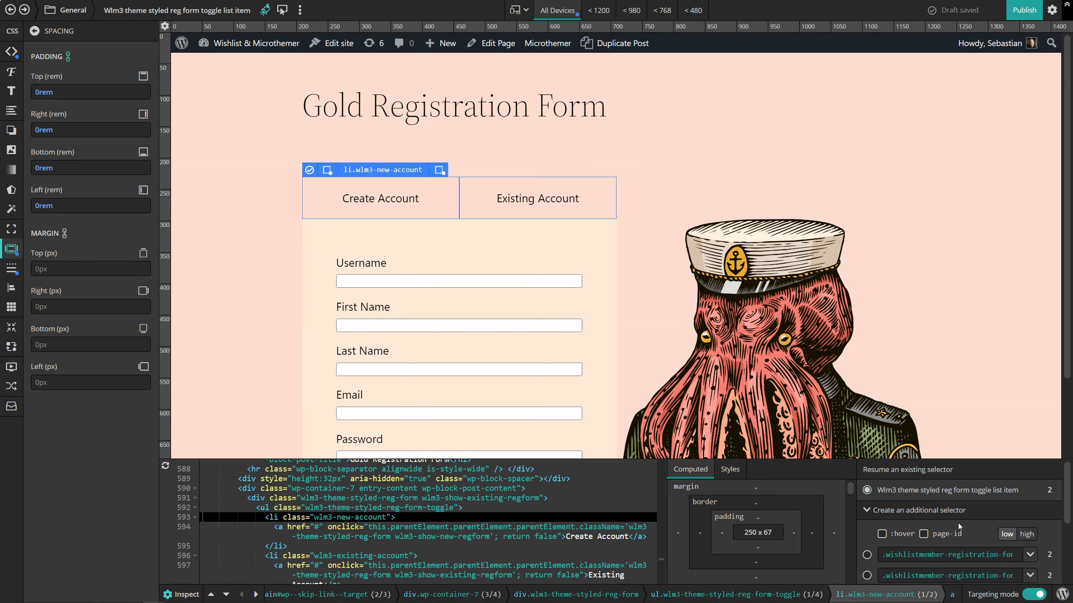
{"action": "left_click", "coordinate": [1030, 513]}
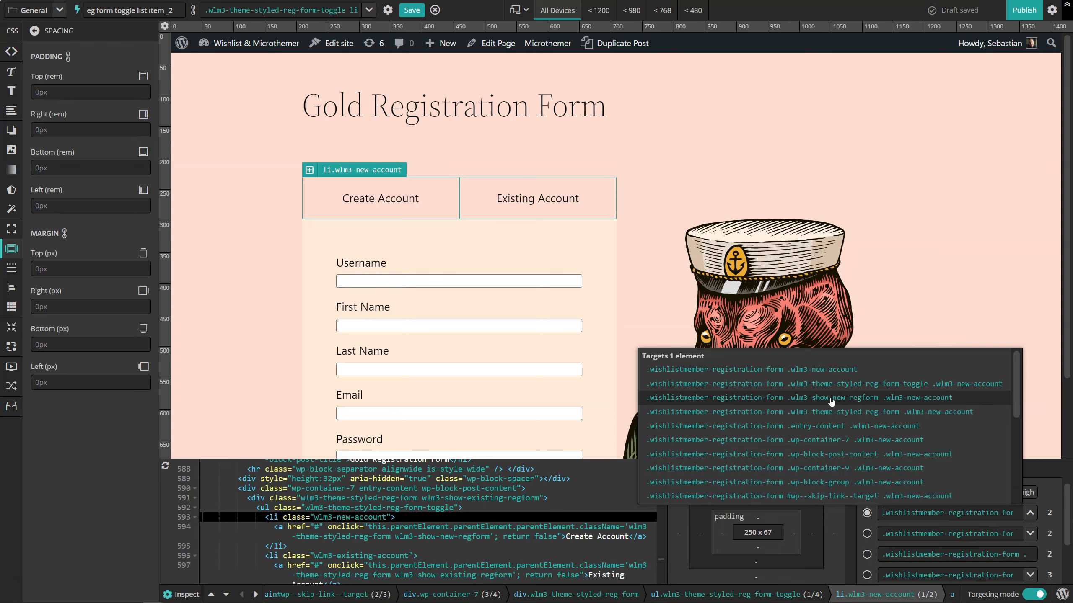
{"action": "left_click", "coordinate": [915, 399]}
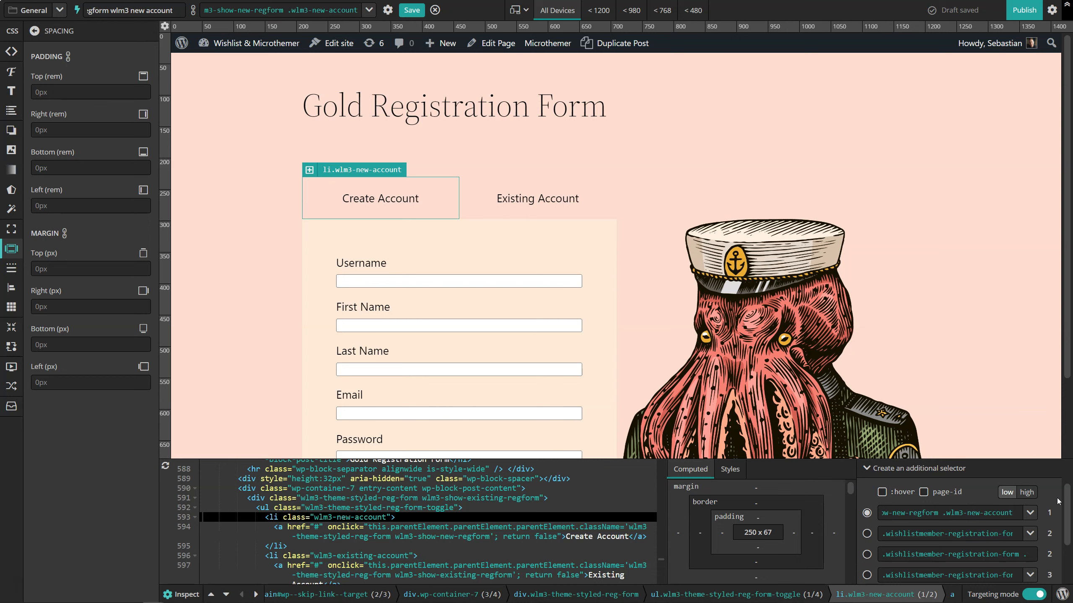
{"action": "type", "text": ","}
{"action": "type", "text": ".wlm3-theme-styled-reg-form.wlm3-show-existing-regform .wlm3-existing-account"}
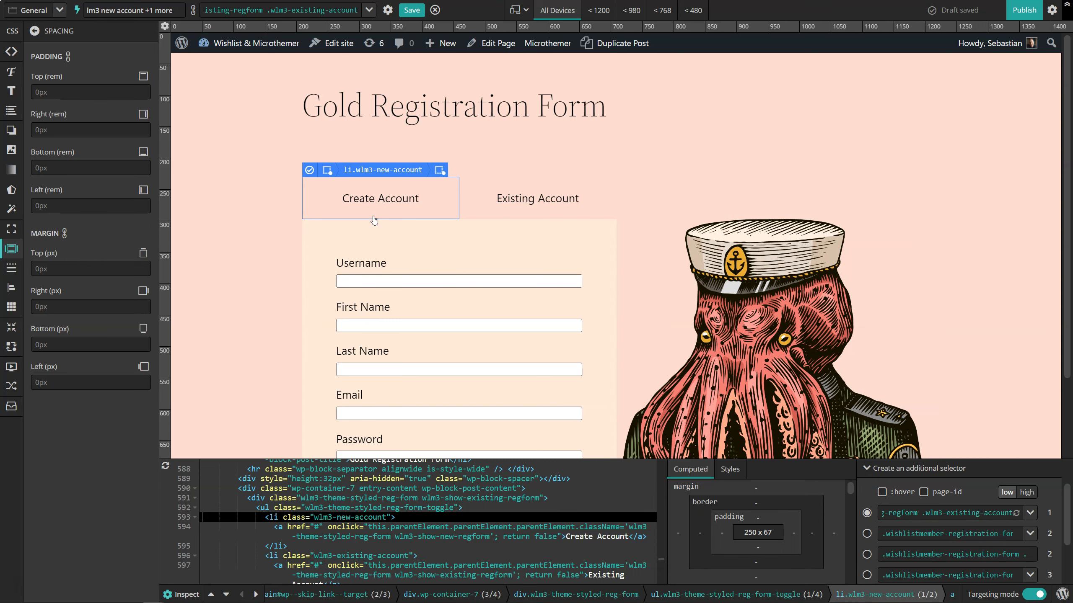
- Name the combined selector "Active tab" and save it in the General folder
{"action": "left_click", "coordinate": [146, 11]}
{"action": "type", "text": "Act"}
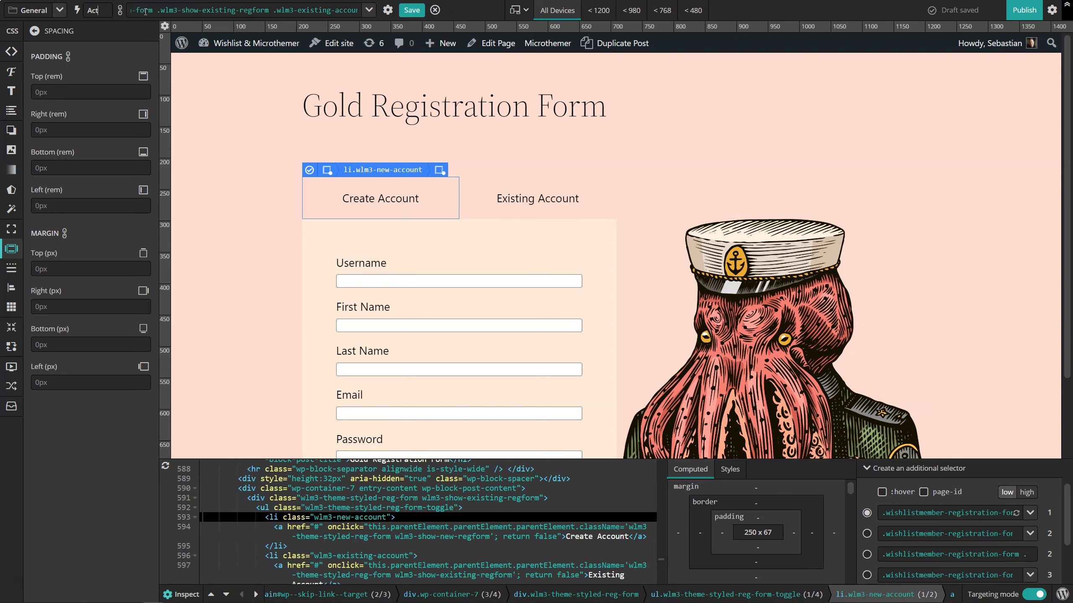
{"action": "type", "text": "ive tab"}
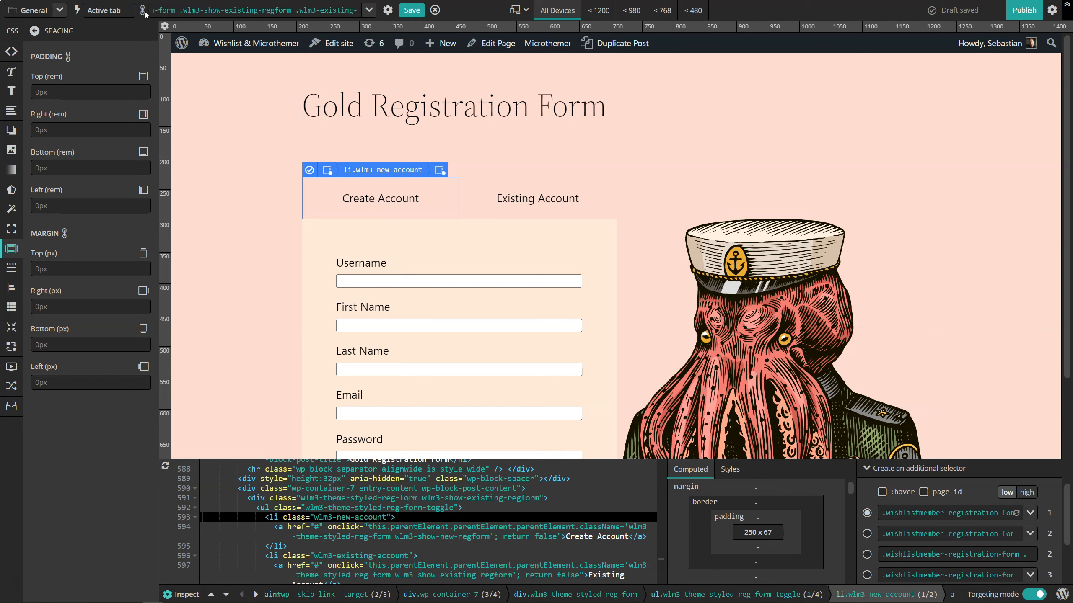
{"action": "left_click", "coordinate": [413, 10]}
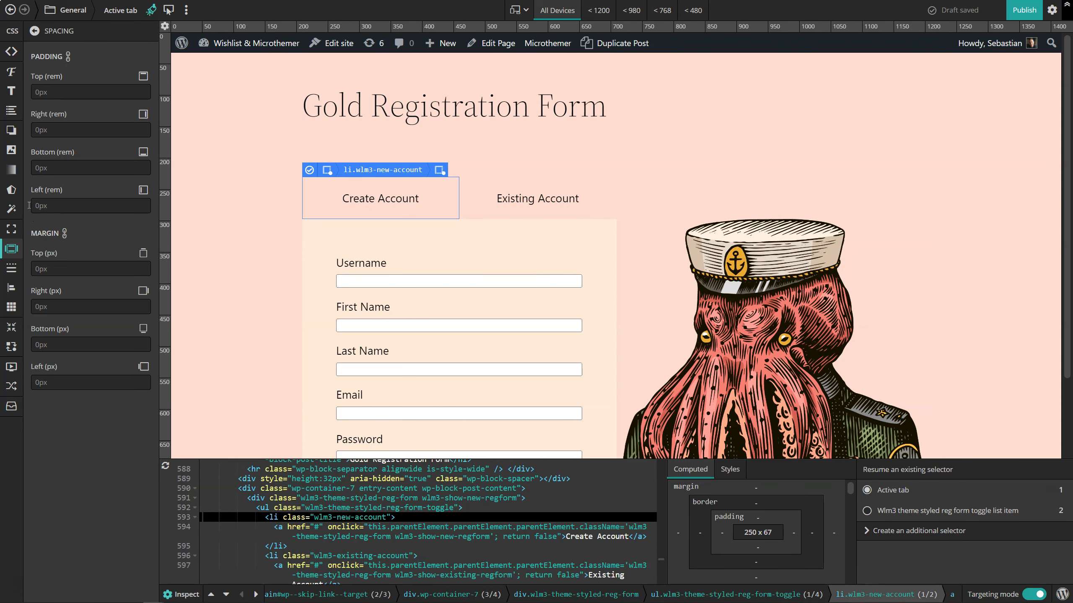
- Give the Active tab selector the saved background color rgba(255, 236, 220, 0.85) and turn off the element highlighting
{"action": "left_click", "coordinate": [11, 150]}
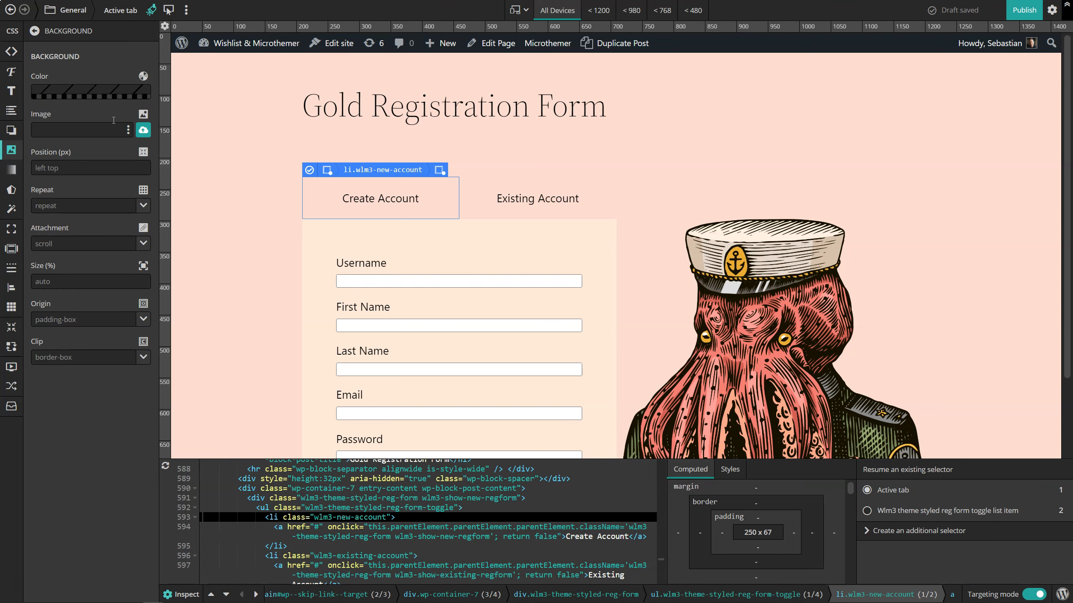
{"action": "left_click", "coordinate": [77, 92]}
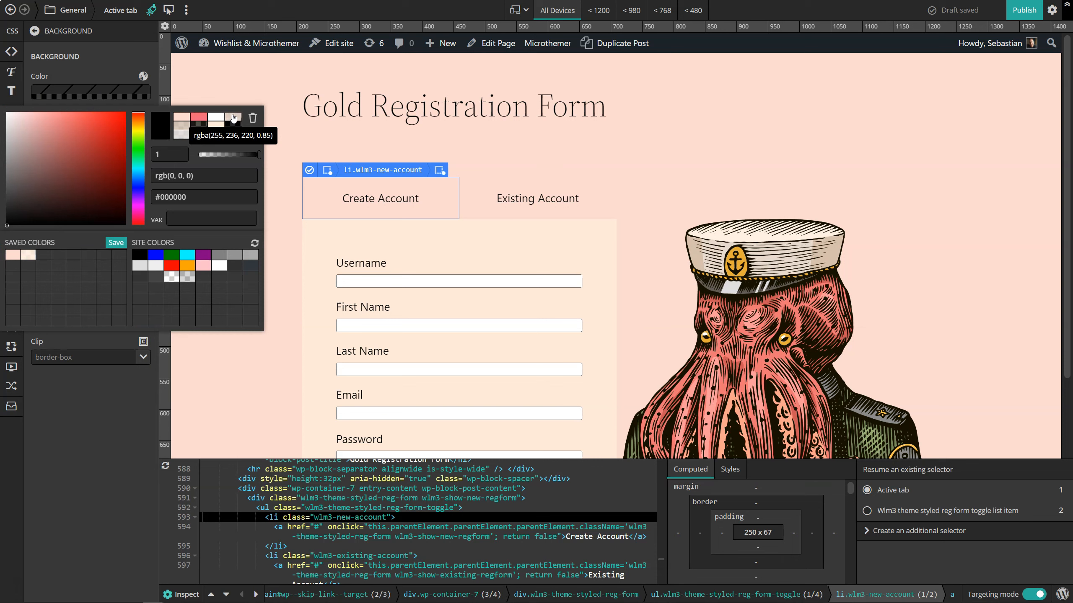
{"action": "left_click", "coordinate": [29, 255]}
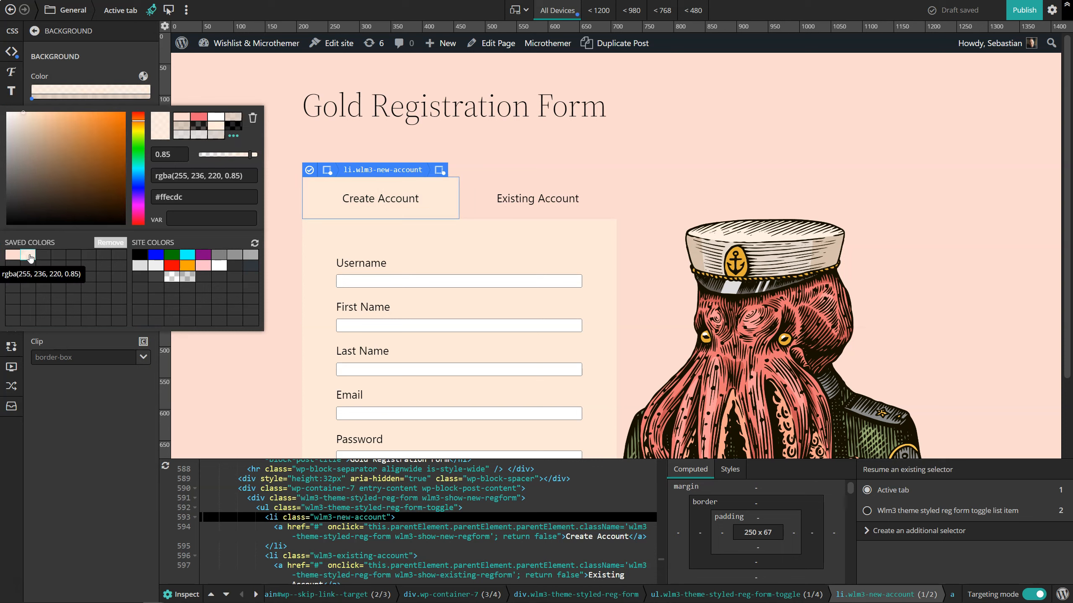
{"action": "left_click", "coordinate": [120, 47]}
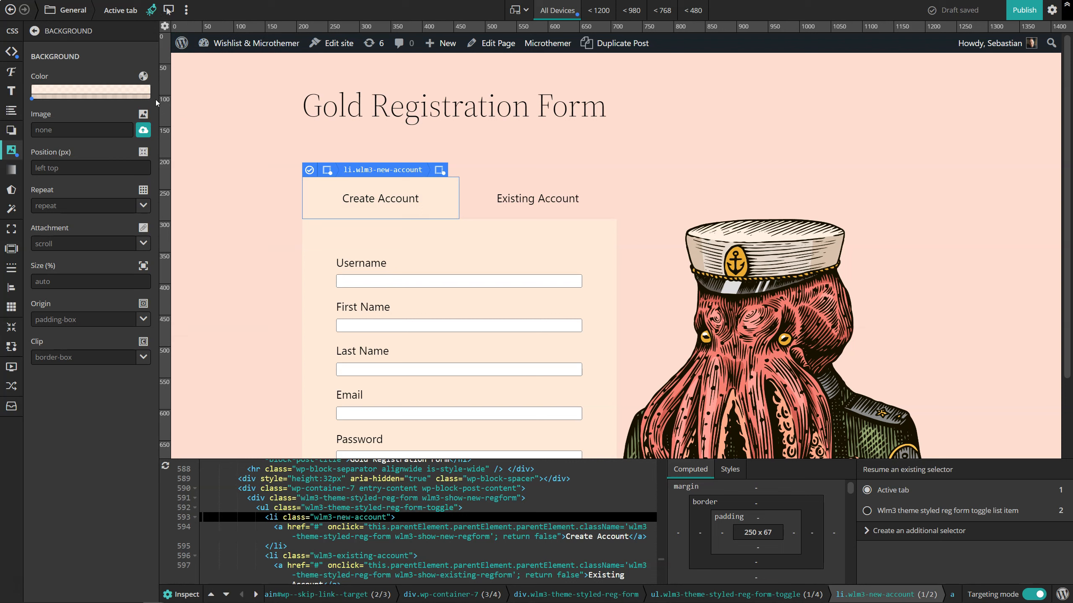
{"action": "left_click", "coordinate": [151, 10]}
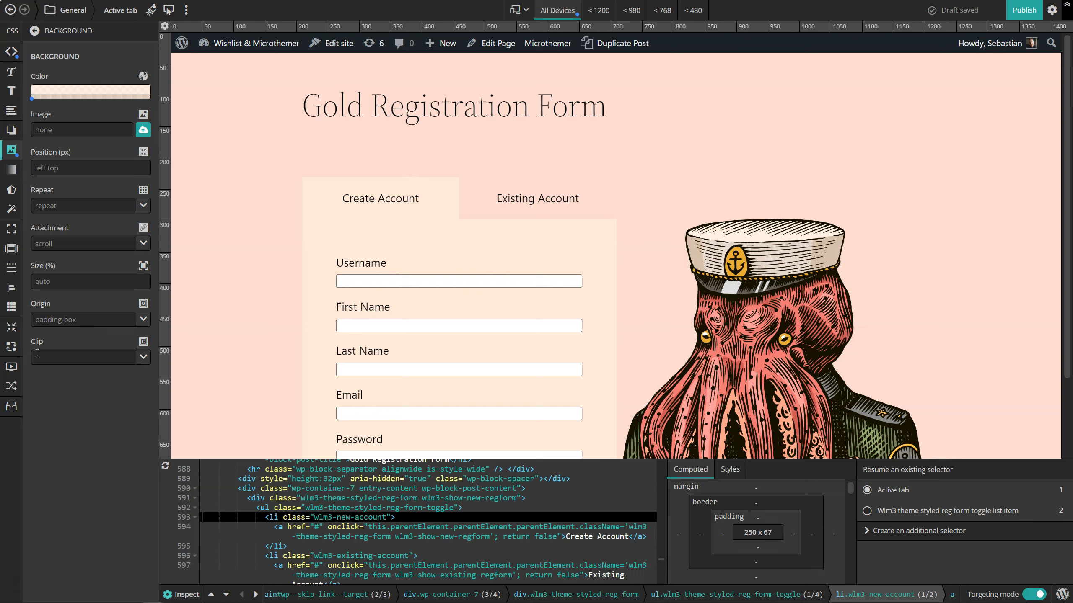
- Round the active tab's top-left and top-right corners with a 16px border radius
{"action": "left_click", "coordinate": [11, 267]}
{"action": "scroll", "coordinate": [60, 433], "scroll_direction": "down", "scroll_amount": 3}
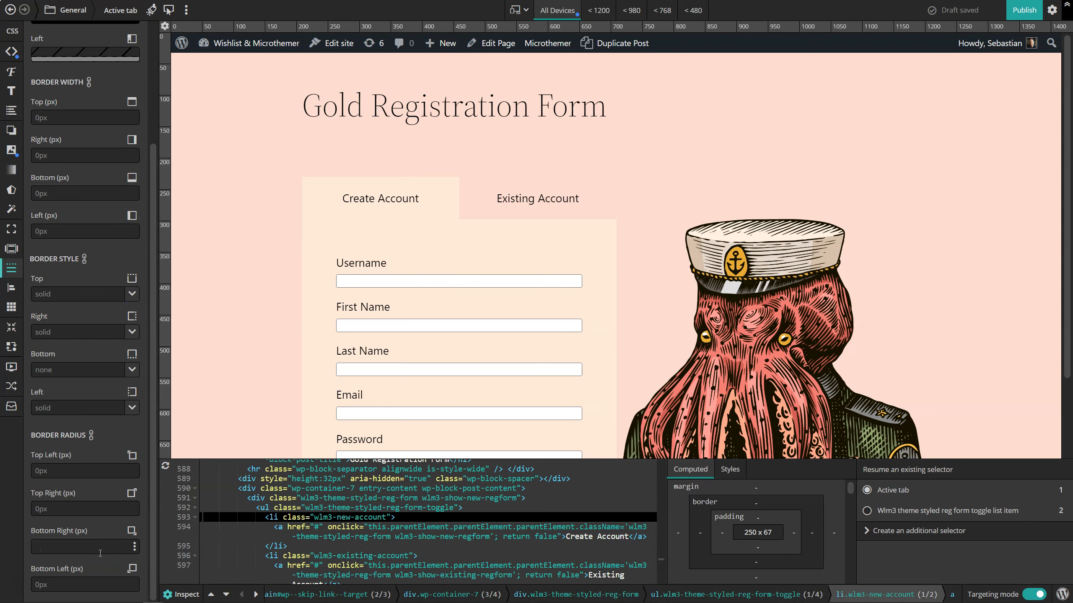
{"action": "left_click", "coordinate": [50, 474]}
{"action": "left_click", "coordinate": [135, 472]}
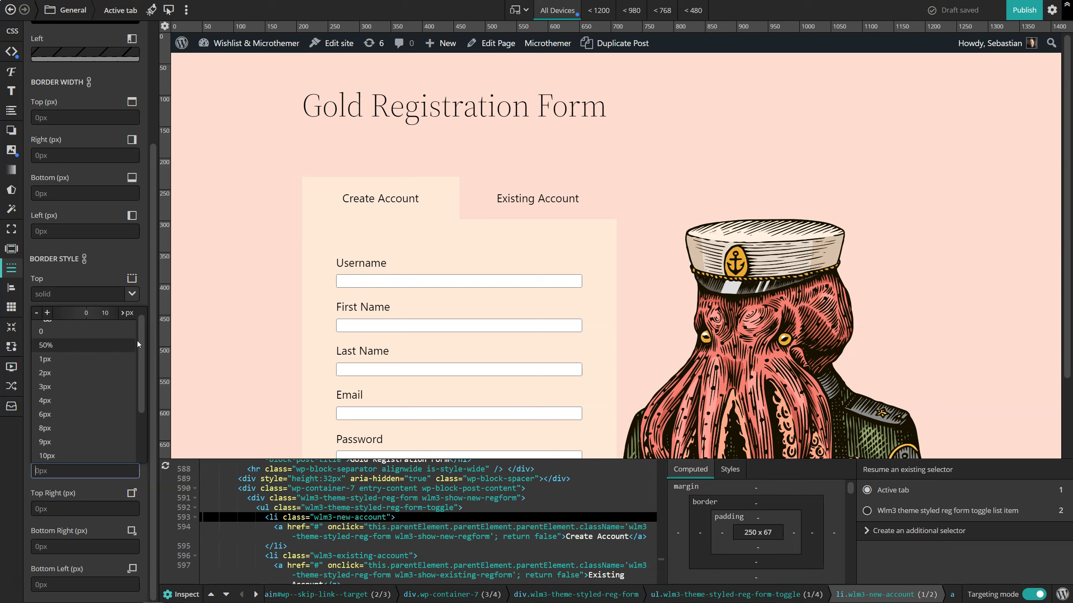
{"action": "left_click", "coordinate": [47, 428]}
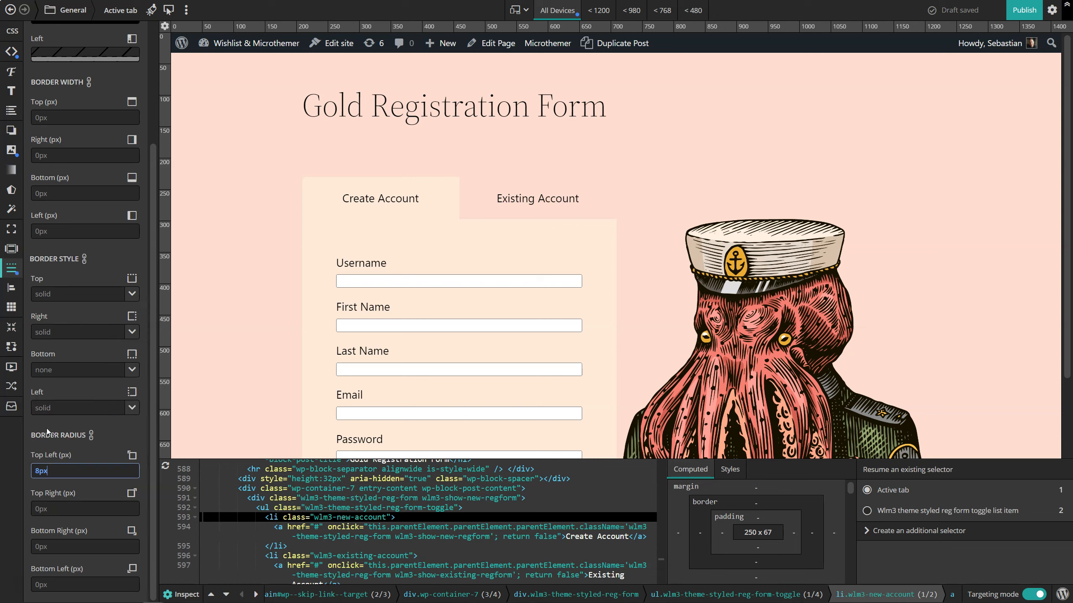
{"action": "left_click", "coordinate": [135, 470]}
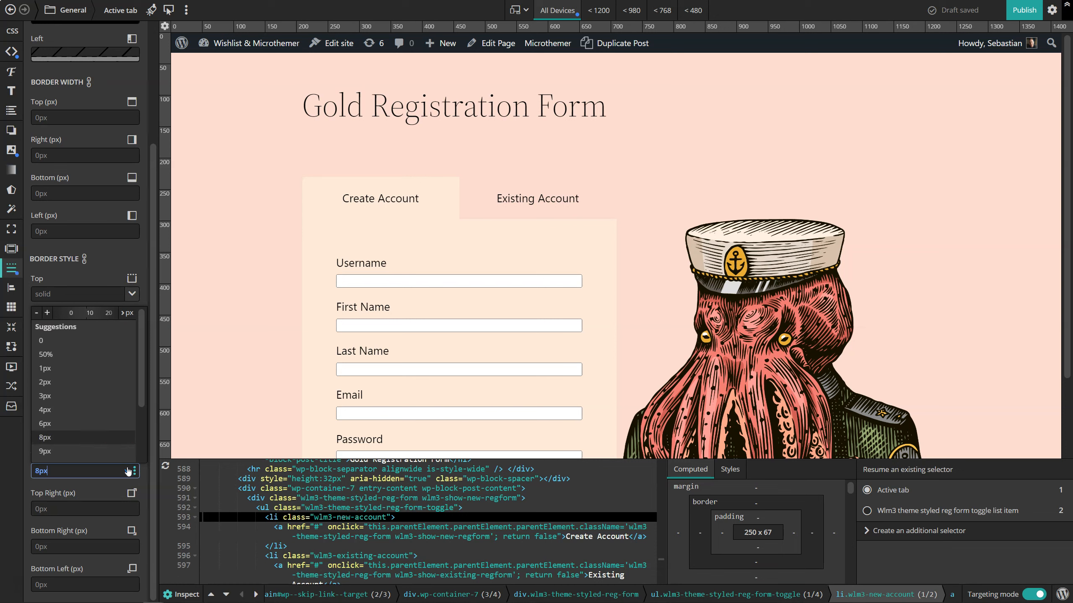
{"action": "left_click", "coordinate": [60, 475]}
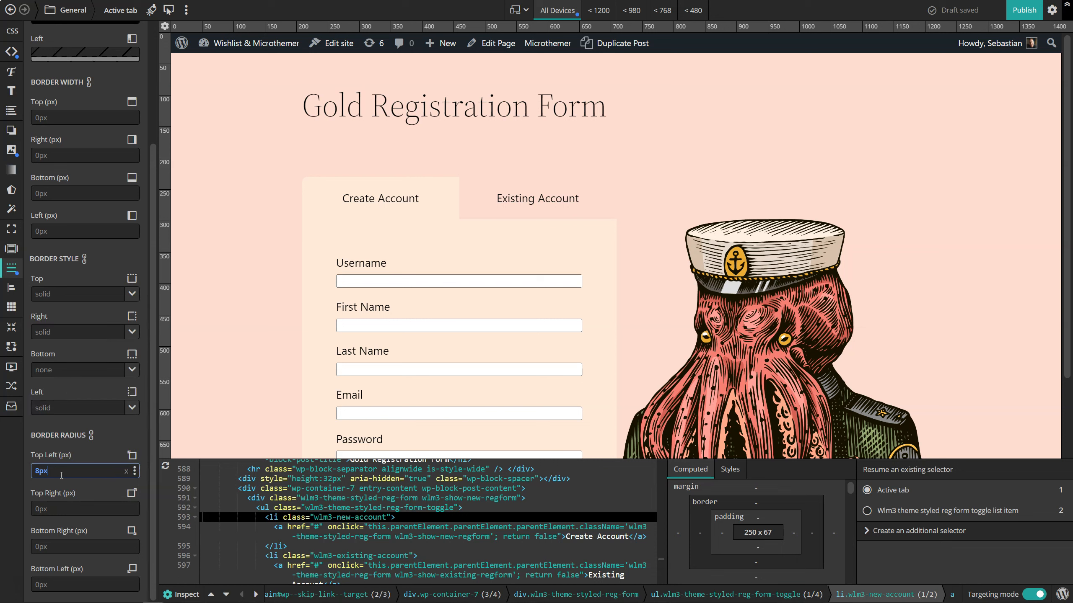
{"action": "key", "text": "Up"}
{"action": "key", "text": "Up"}
{"action": "left_click", "coordinate": [47, 508]}
{"action": "type", "text": "16px"}
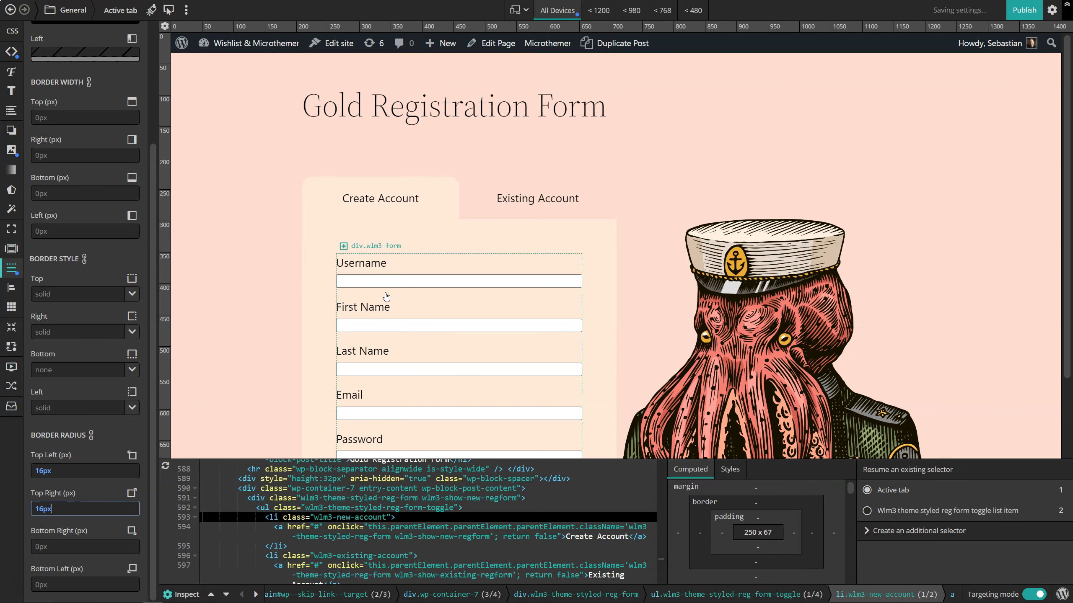
- Set the bottom-right and bottom-left border radius of the div.wlm3-theme-styled-reg-form container to 16px
{"action": "scroll", "coordinate": [356, 418], "scroll_direction": "down", "scroll_amount": 2}
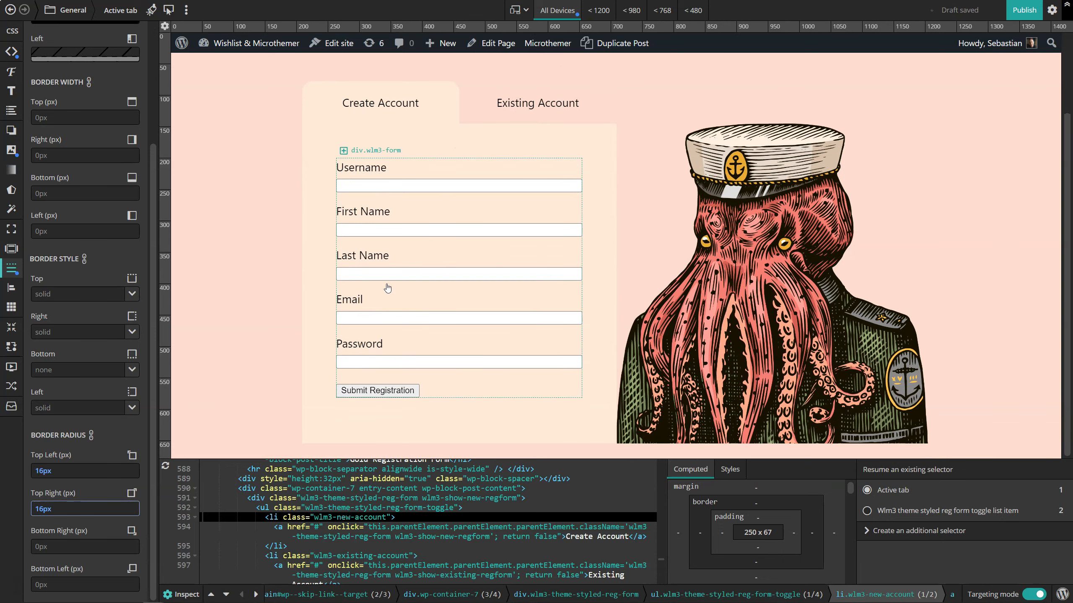
{"action": "left_click", "coordinate": [314, 427]}
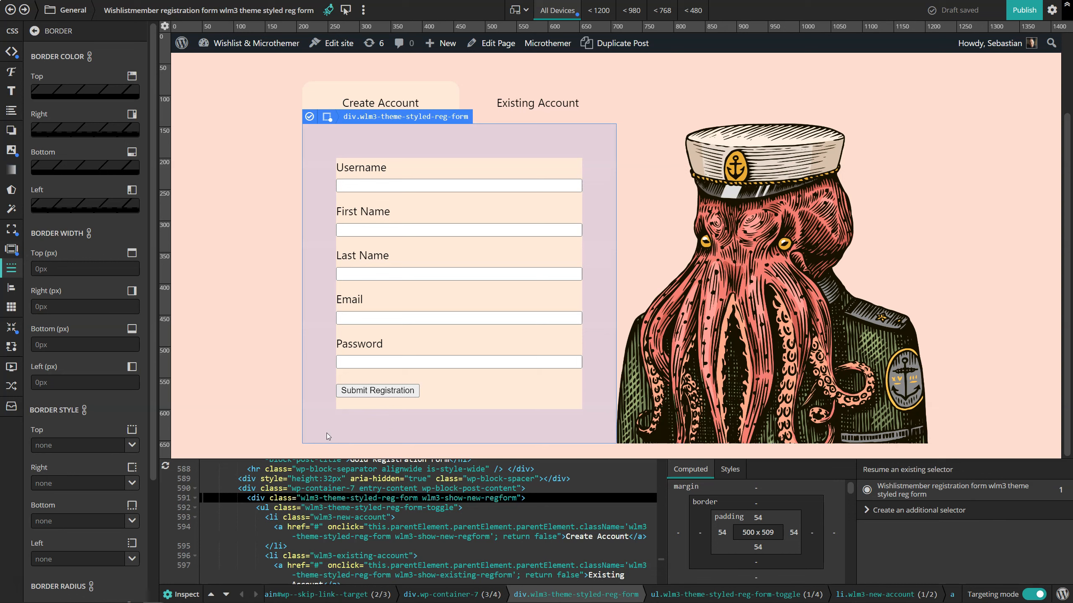
{"action": "scroll", "coordinate": [82, 372], "scroll_direction": "down", "scroll_amount": 3}
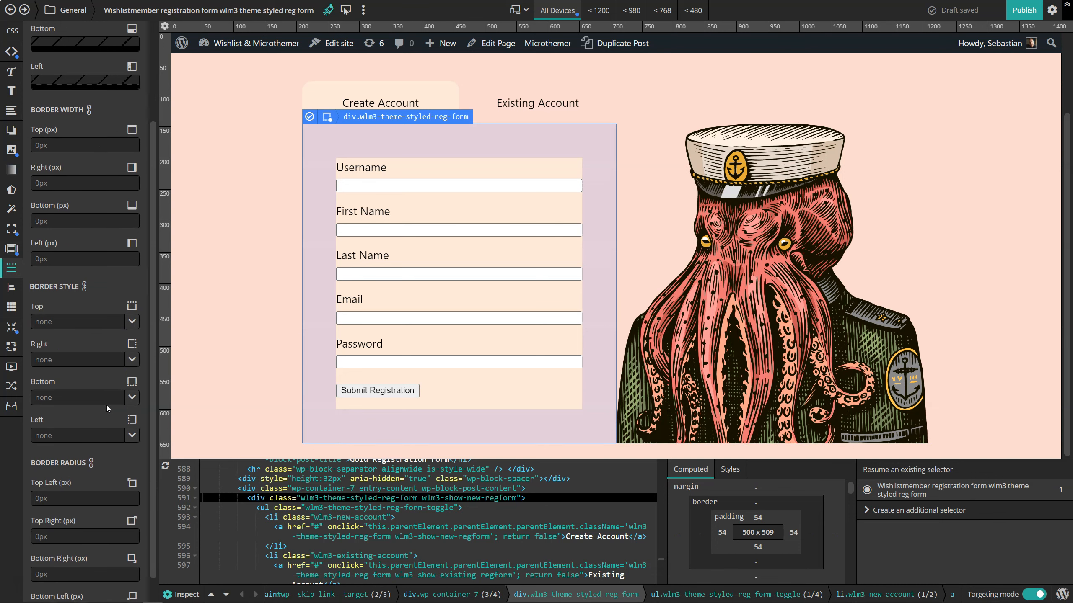
{"action": "scroll", "coordinate": [73, 429], "scroll_direction": "down", "scroll_amount": 1}
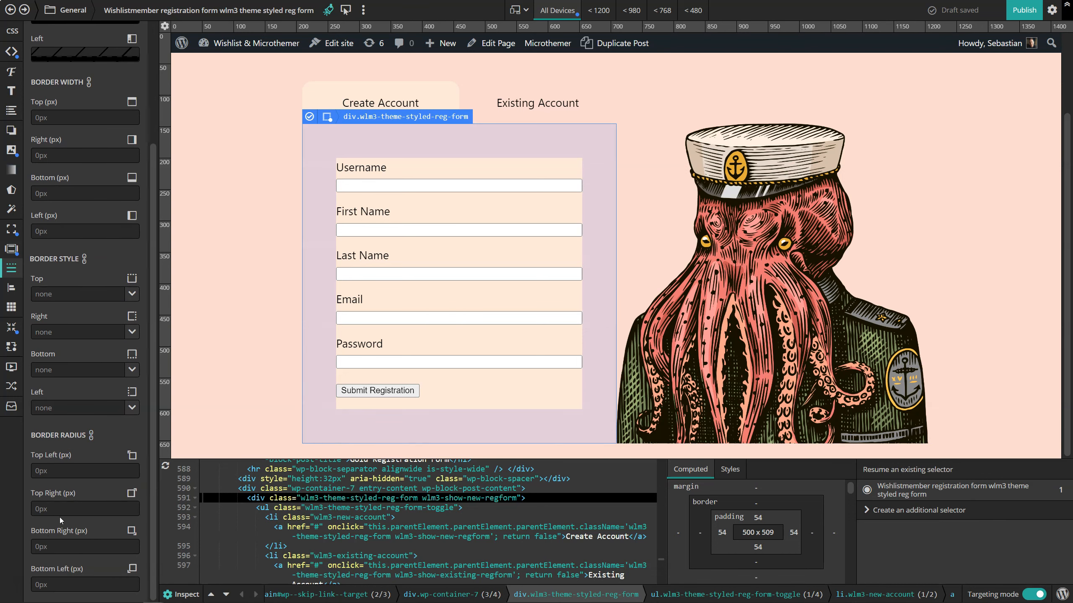
{"action": "left_click", "coordinate": [48, 544]}
{"action": "type", "text": "16px"}
{"action": "left_click", "coordinate": [53, 584]}
{"action": "type", "text": "16px"}
{"action": "left_click", "coordinate": [329, 11]}
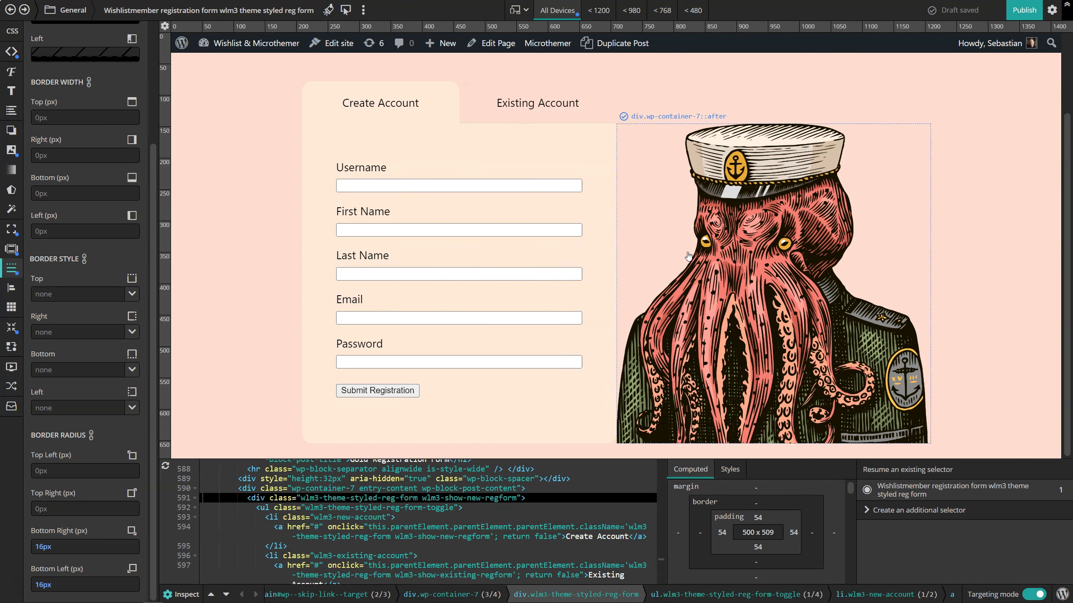
- Give the octopus image's ::after element a left margin of -48px so it overlaps the form, and check the page layout
{"action": "left_click", "coordinate": [730, 282]}
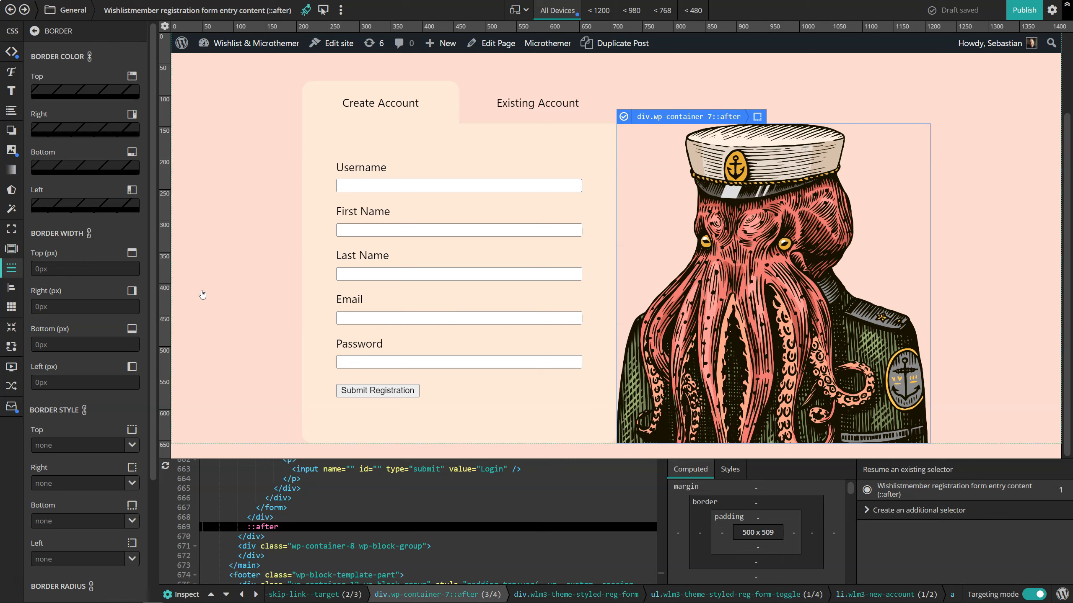
{"action": "left_click", "coordinate": [12, 248]}
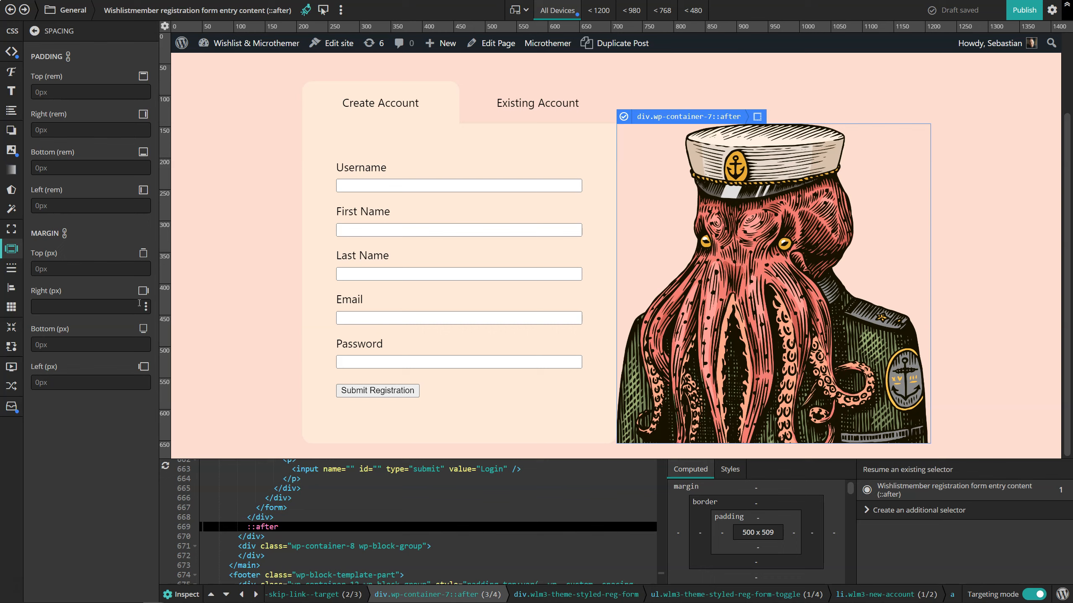
{"action": "left_click", "coordinate": [143, 383]}
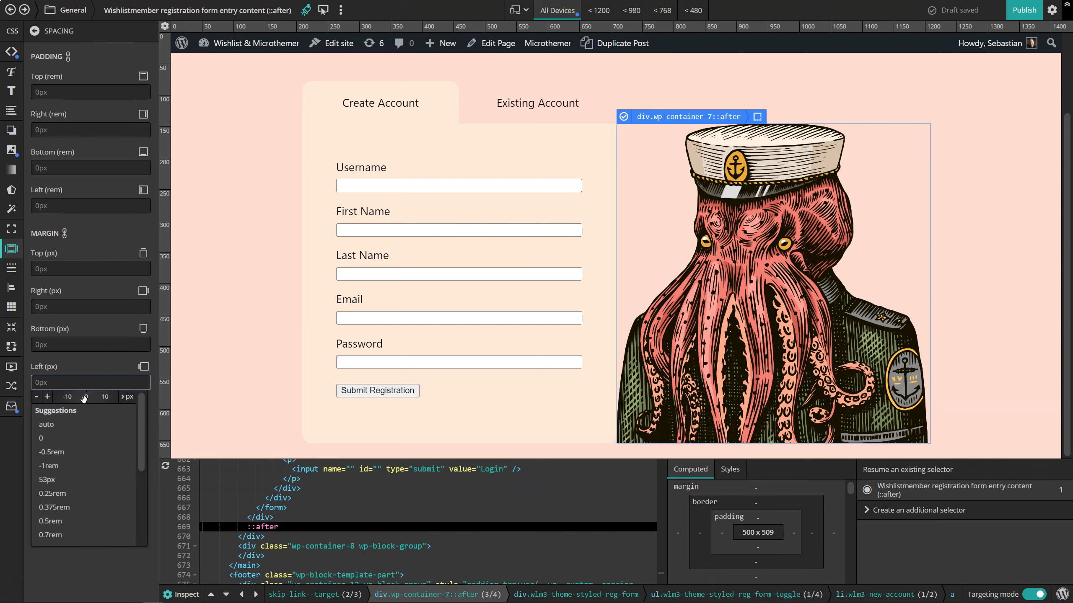
{"action": "left_click_drag", "start_coordinate": [72, 399], "coordinate": [164, 403]}
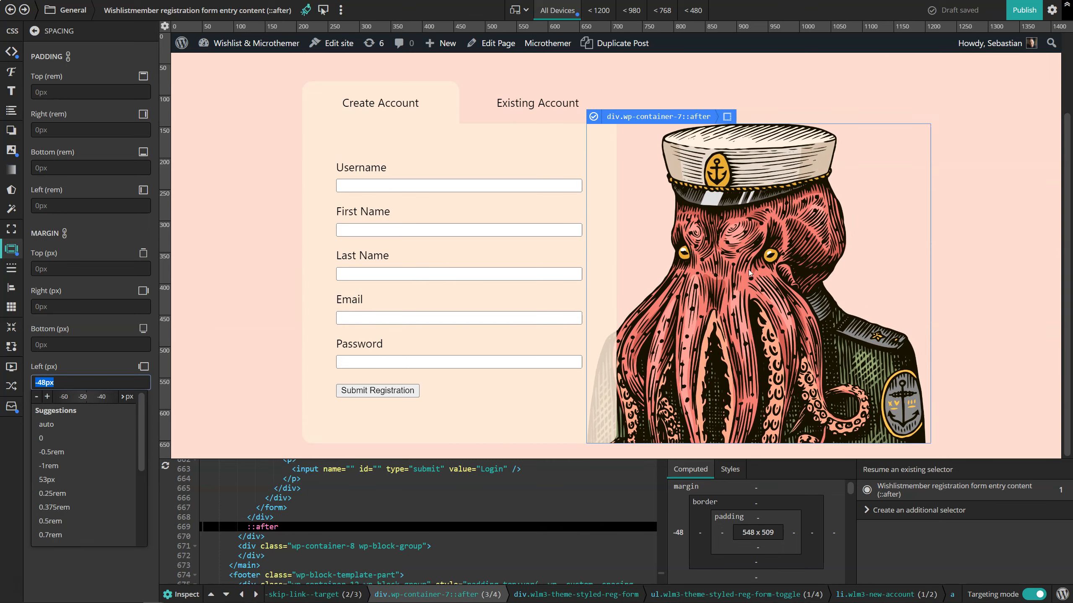
{"action": "scroll", "coordinate": [728, 265], "scroll_direction": "up", "scroll_amount": 3}
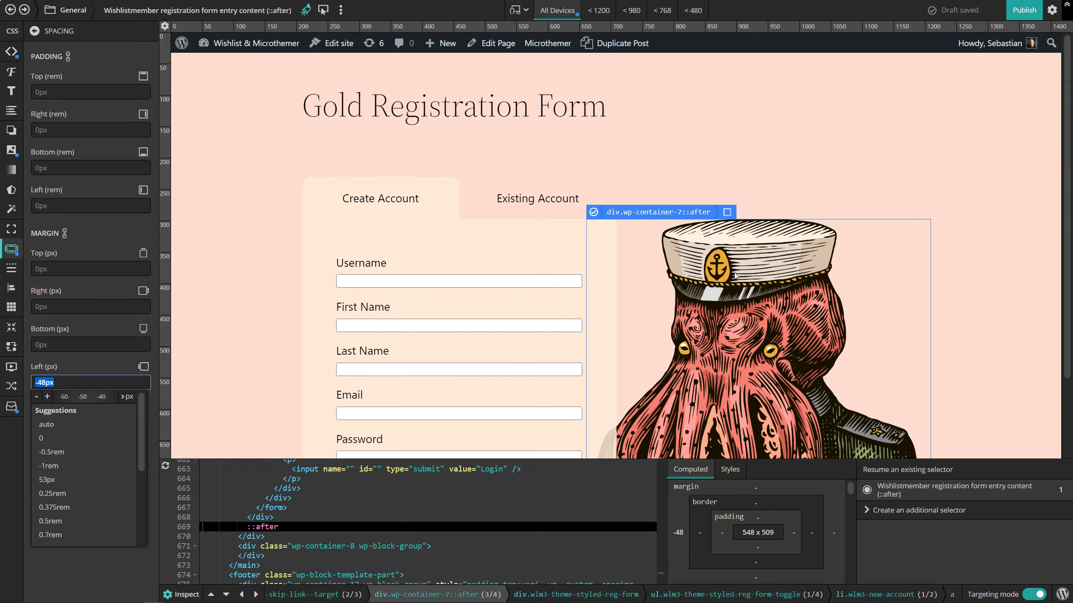
{"action": "scroll", "coordinate": [754, 259], "scroll_direction": "down", "scroll_amount": 2}
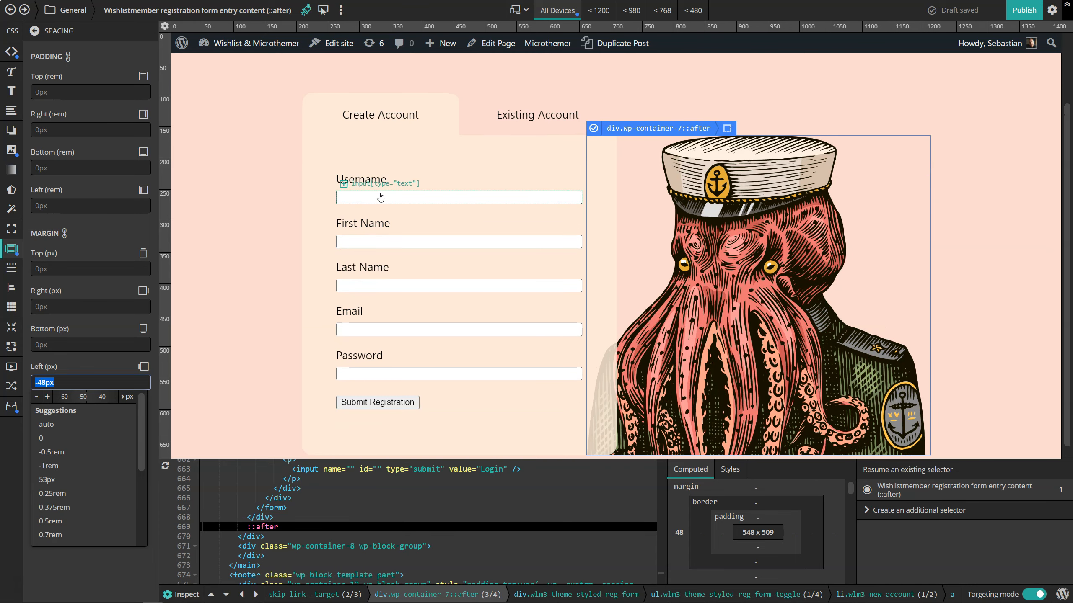
{"action": "scroll", "coordinate": [418, 191], "scroll_direction": "up", "scroll_amount": 2}
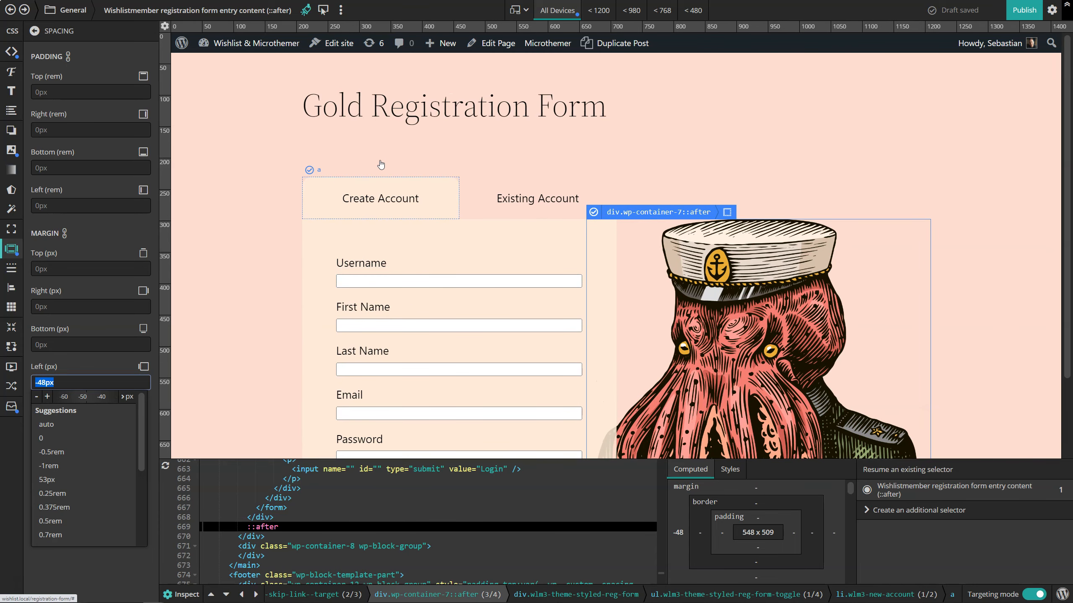
- Set the Gold Registration Form heading's font to the Google font Raleway at weight 900
{"action": "left_click", "coordinate": [409, 111]}
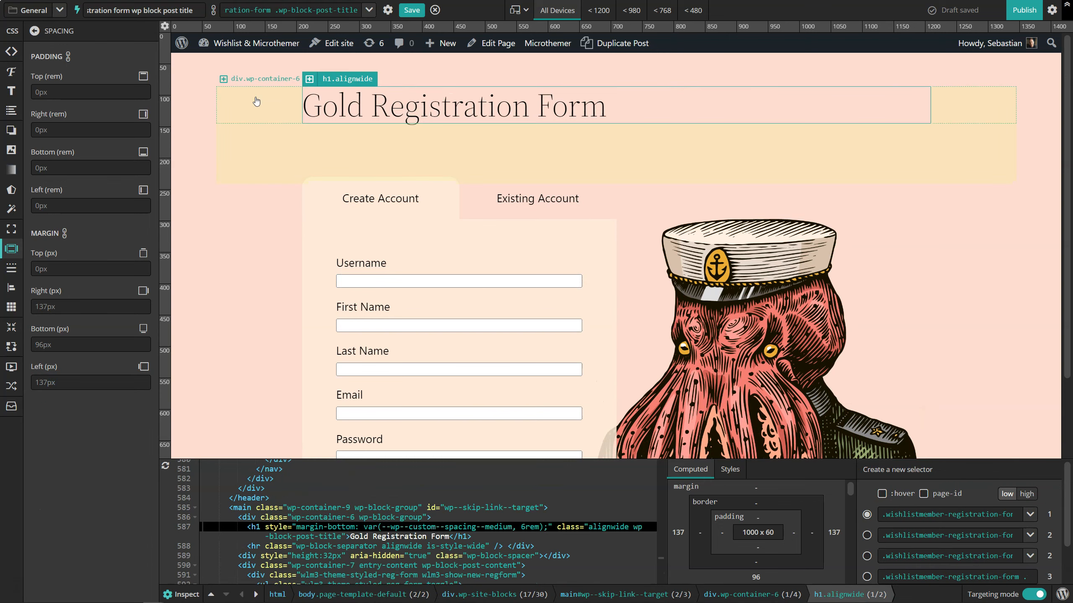
{"action": "left_click", "coordinate": [11, 74]}
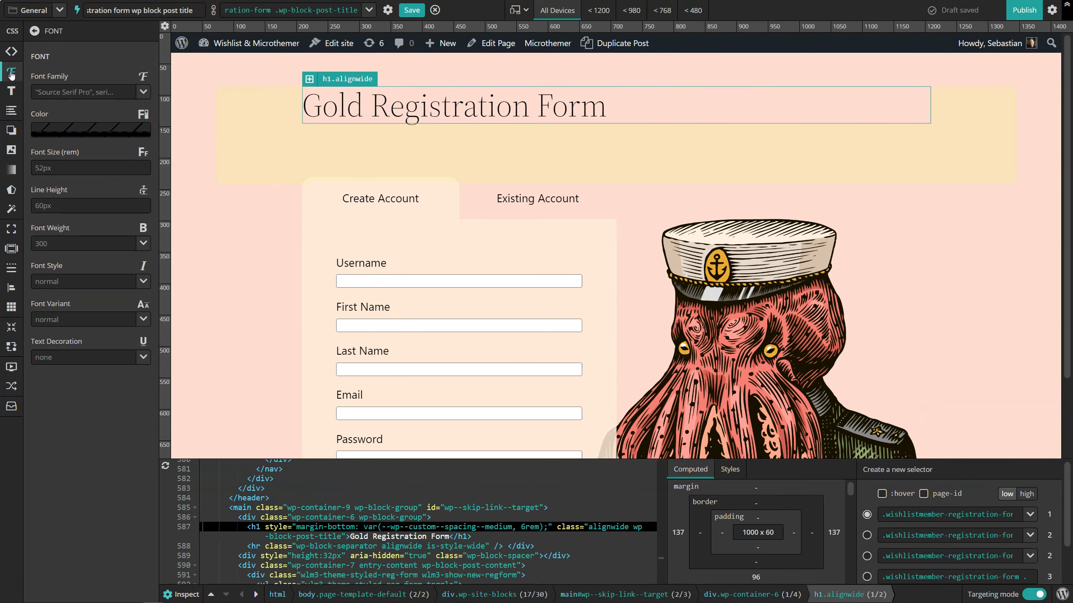
{"action": "left_click", "coordinate": [143, 91]}
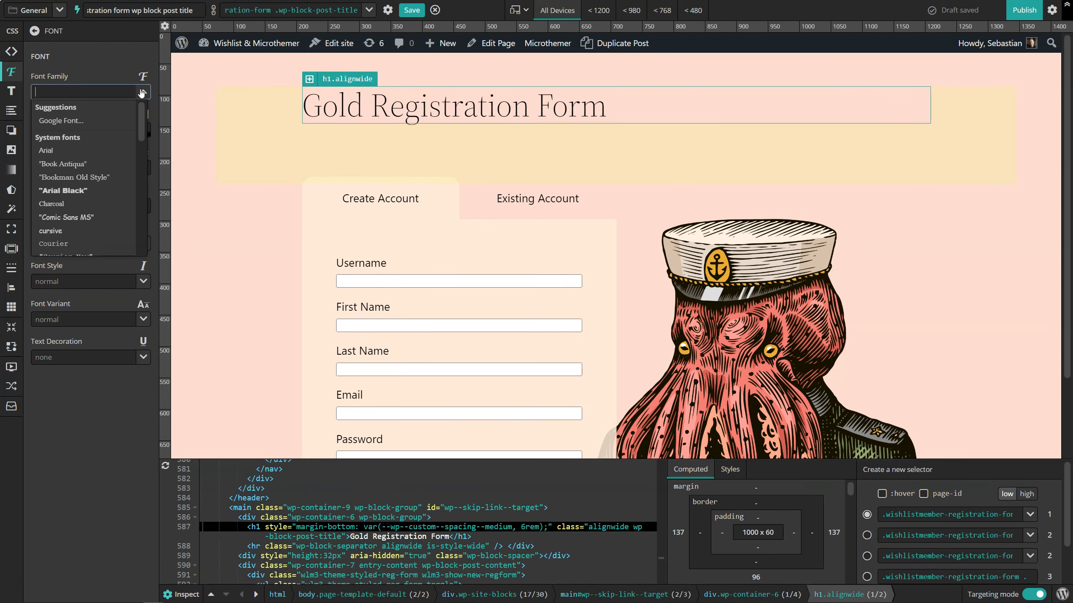
{"action": "left_click", "coordinate": [64, 120]}
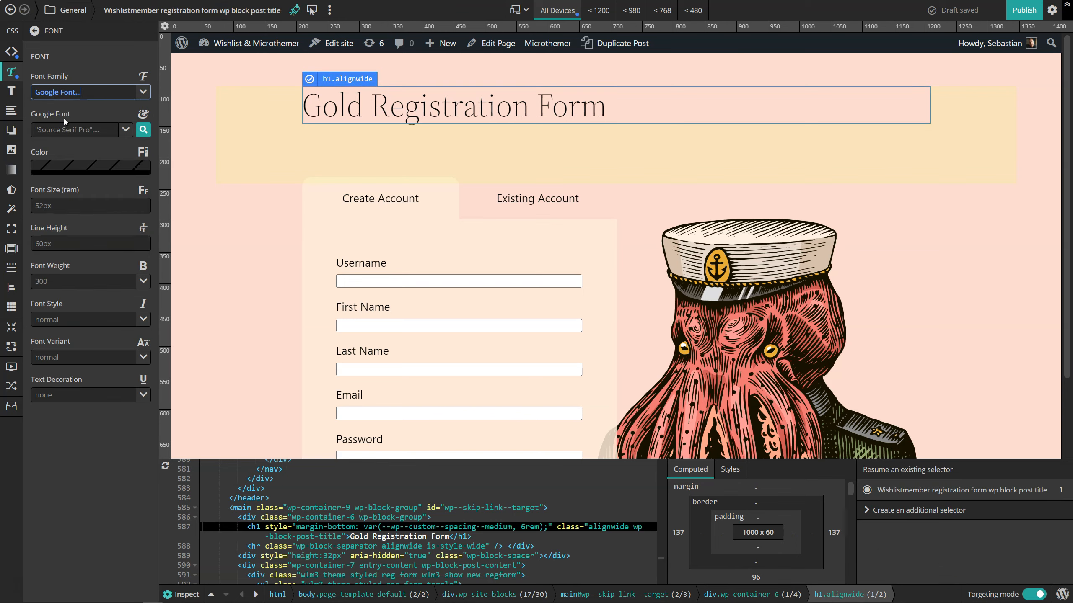
{"action": "left_click", "coordinate": [143, 130]}
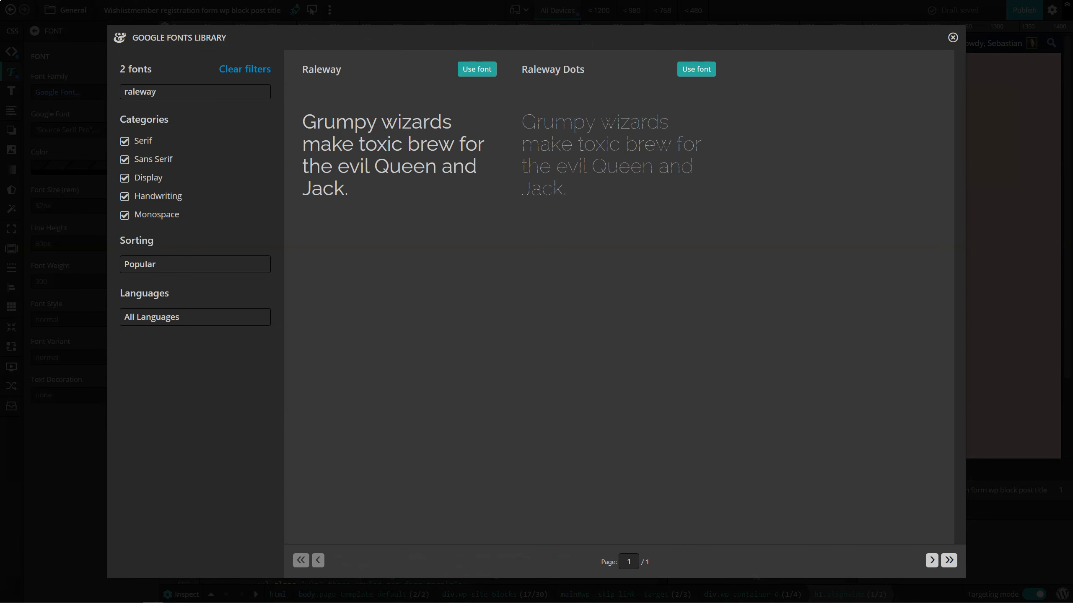
{"action": "double_click", "coordinate": [125, 91]}
{"action": "key", "text": "BackSpace"}
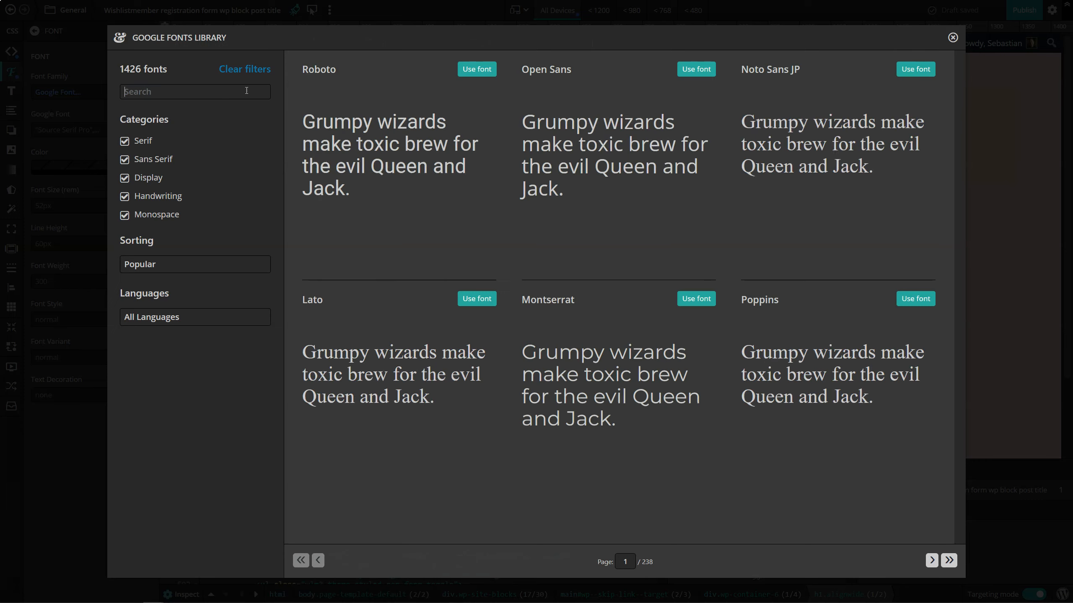
{"action": "type", "text": "raleway"}
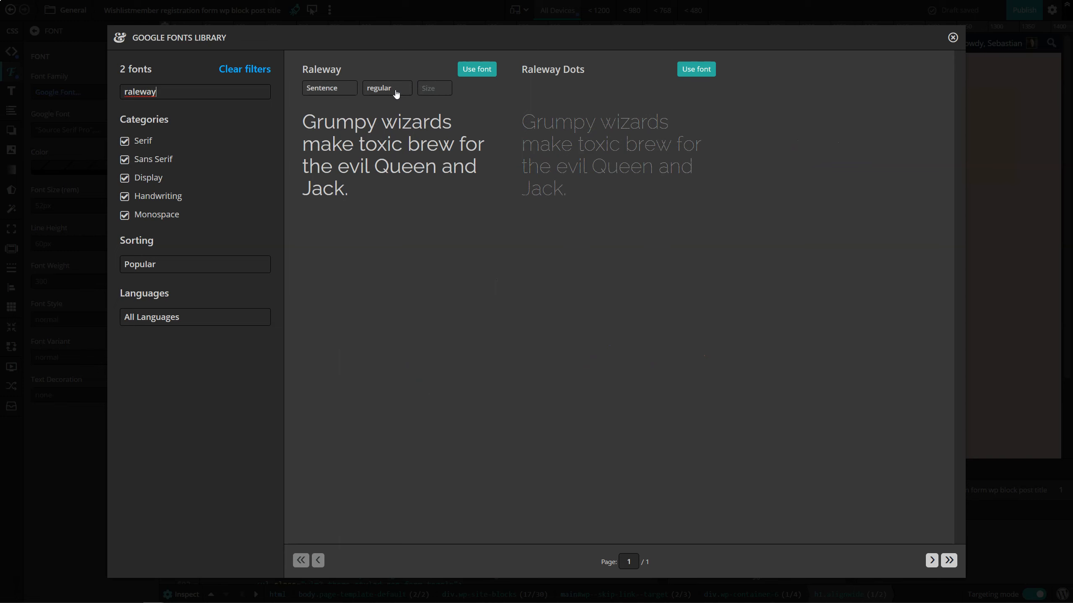
{"action": "left_click", "coordinate": [387, 89]}
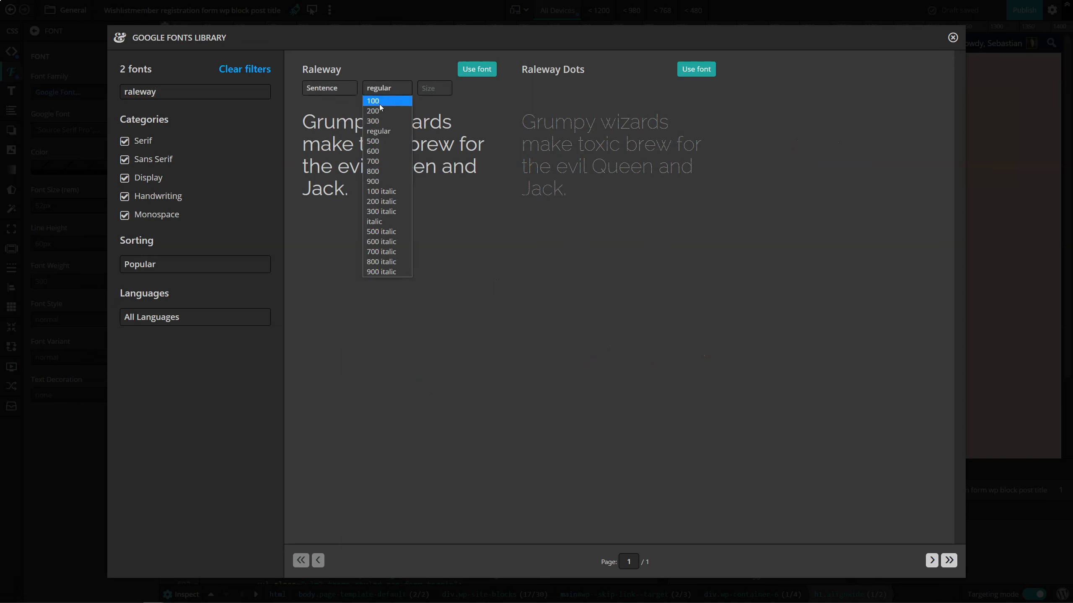
{"action": "left_click", "coordinate": [384, 183]}
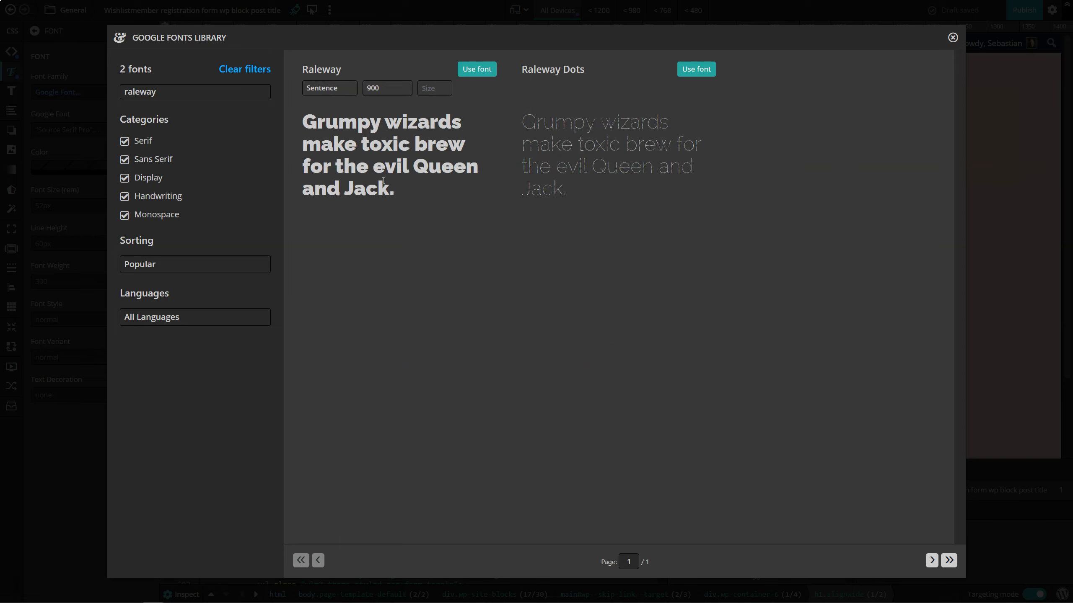
{"action": "left_click", "coordinate": [477, 70]}
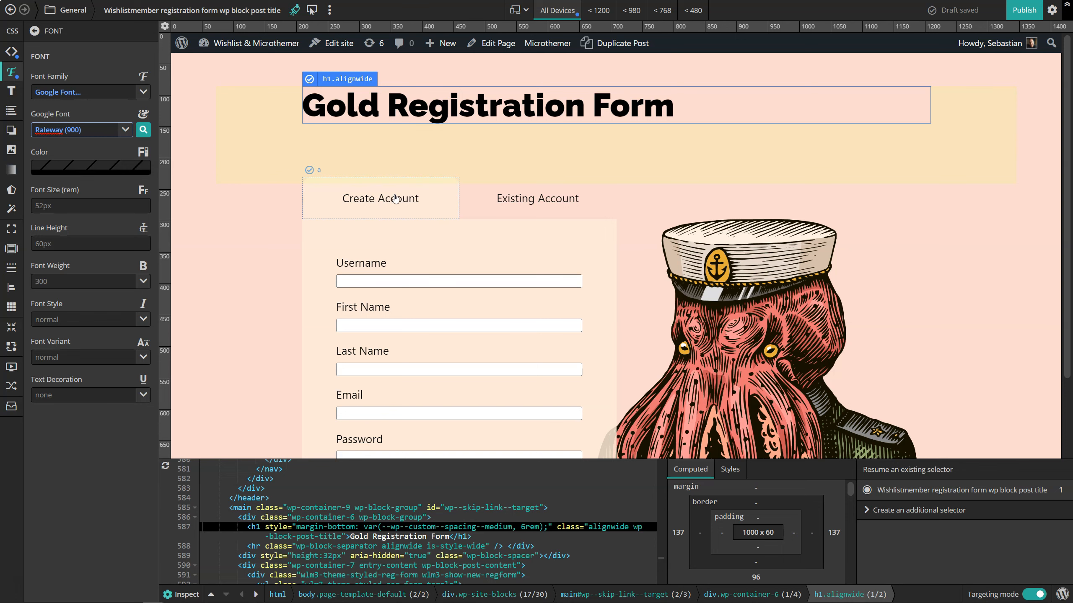
- Target all form labels with the .wlm3-form-group label selector and set their font to the Google font Raleway at weight 700
{"action": "left_click", "coordinate": [368, 268]}
{"action": "scroll", "coordinate": [366, 193], "scroll_direction": "down", "scroll_amount": 2}
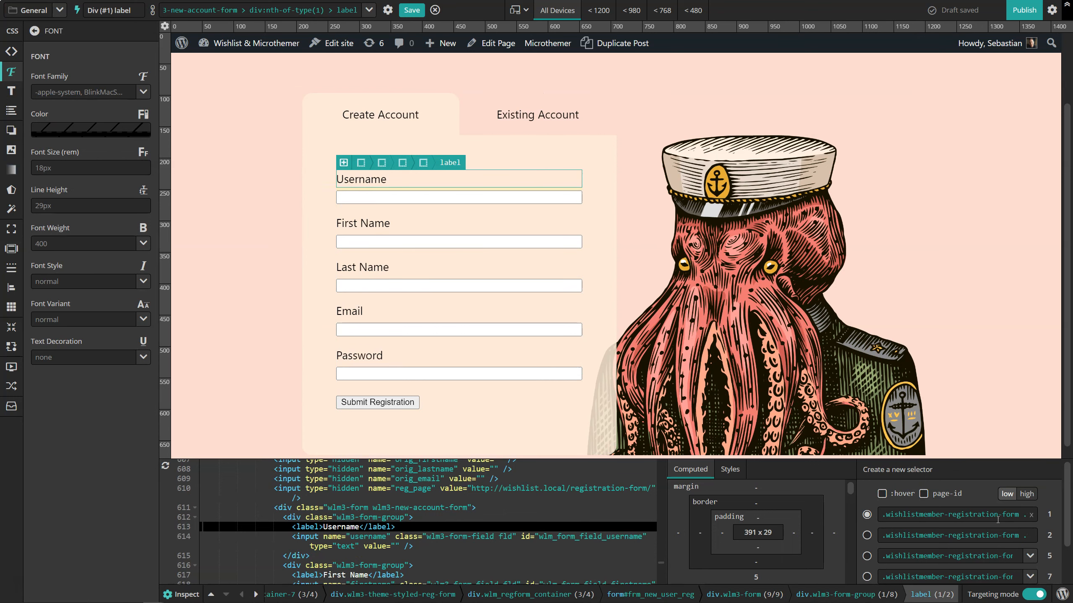
{"action": "scroll", "coordinate": [997, 520], "scroll_direction": "down", "scroll_amount": 1}
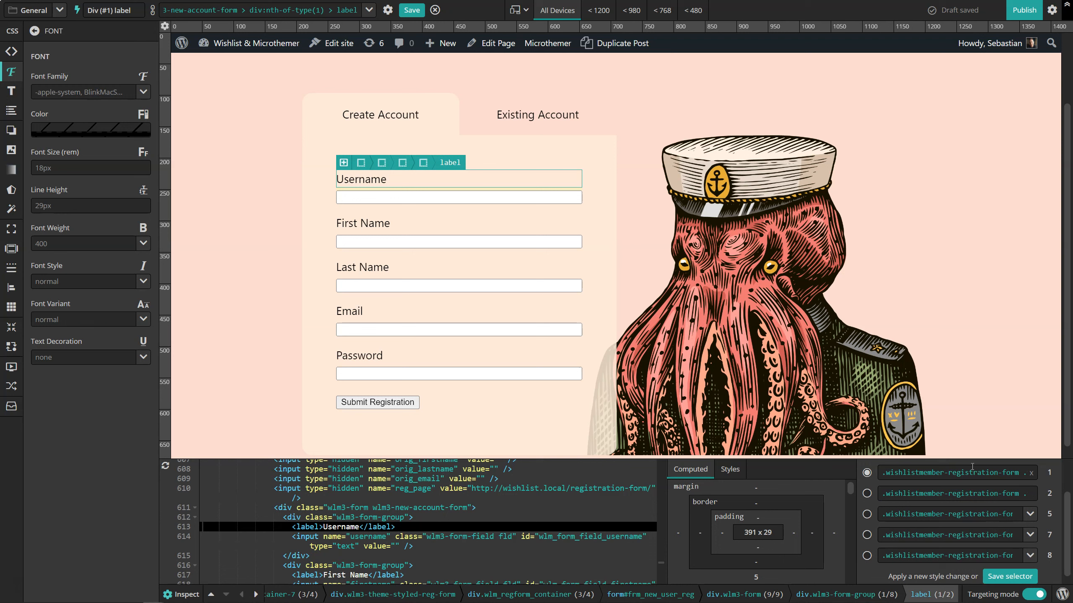
{"action": "left_click", "coordinate": [866, 536]}
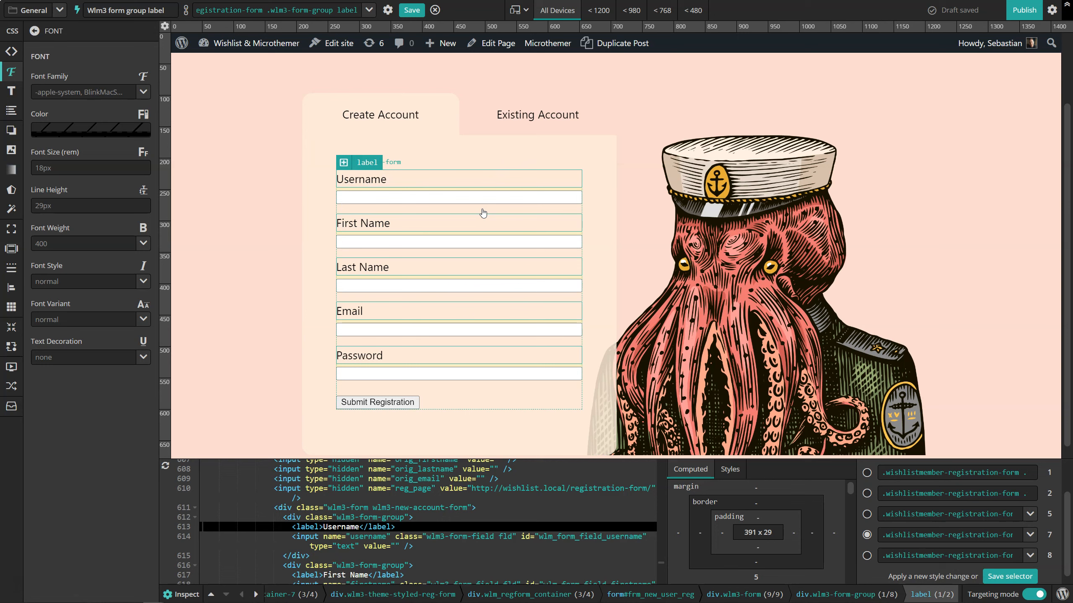
{"action": "left_click", "coordinate": [144, 90]}
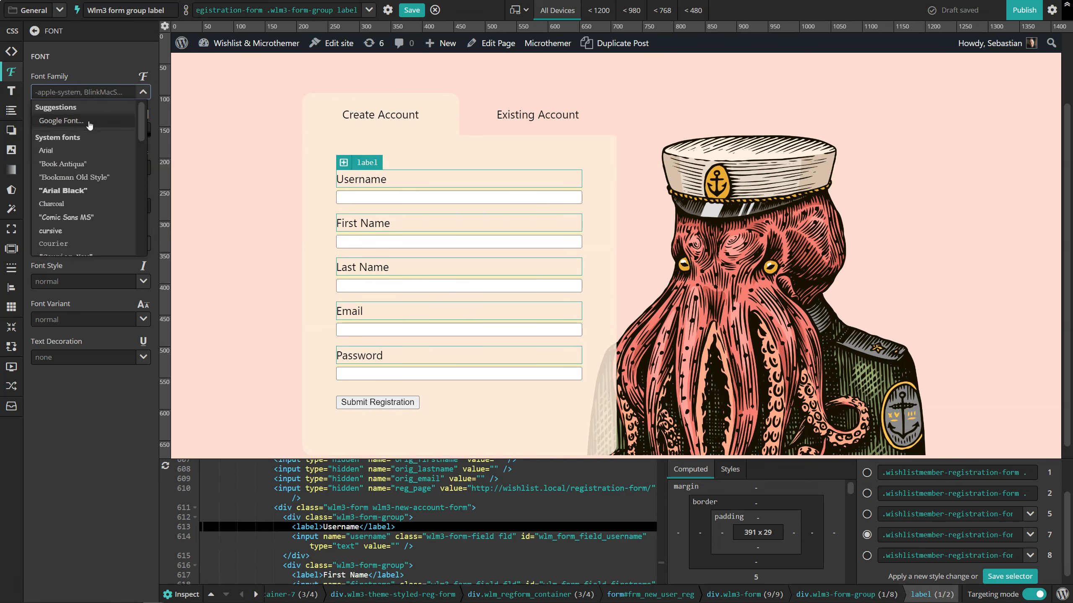
{"action": "left_click", "coordinate": [88, 121]}
{"action": "left_click", "coordinate": [143, 132]}
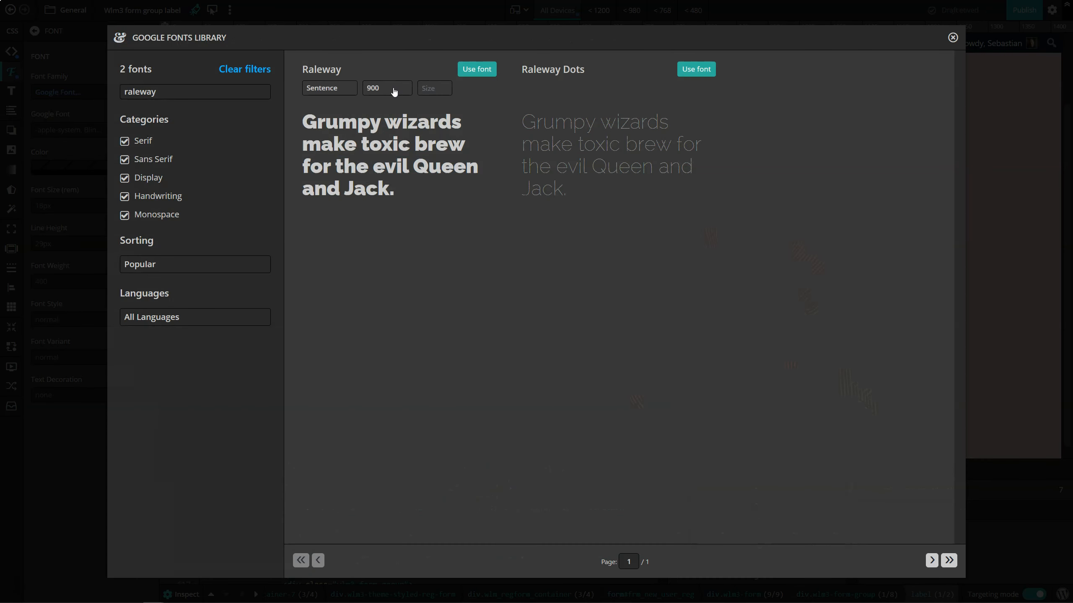
{"action": "left_click", "coordinate": [395, 90]}
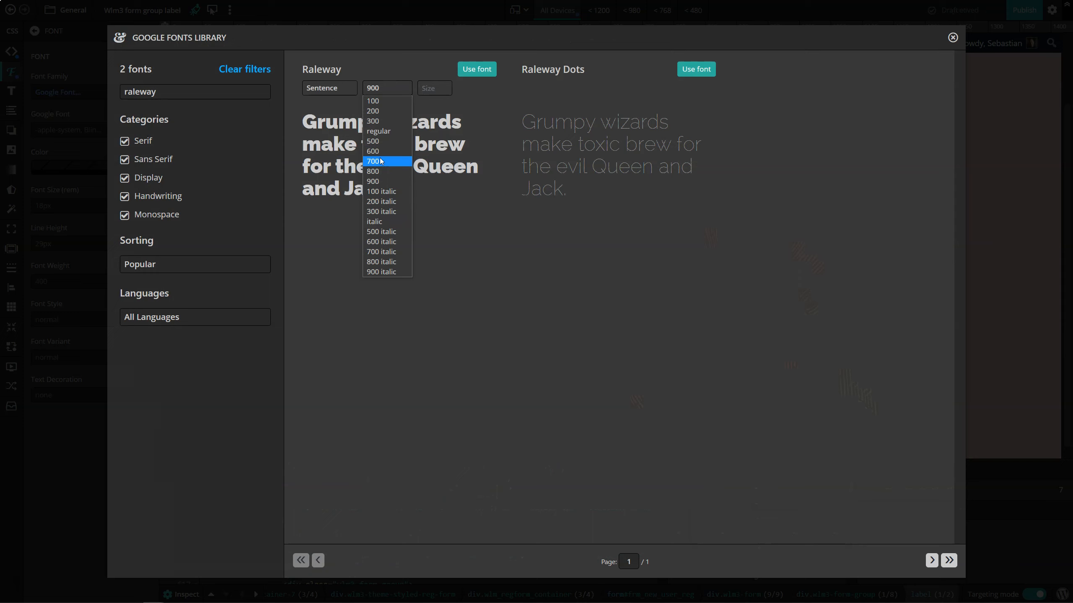
{"action": "left_click", "coordinate": [380, 162]}
{"action": "left_click", "coordinate": [476, 69]}
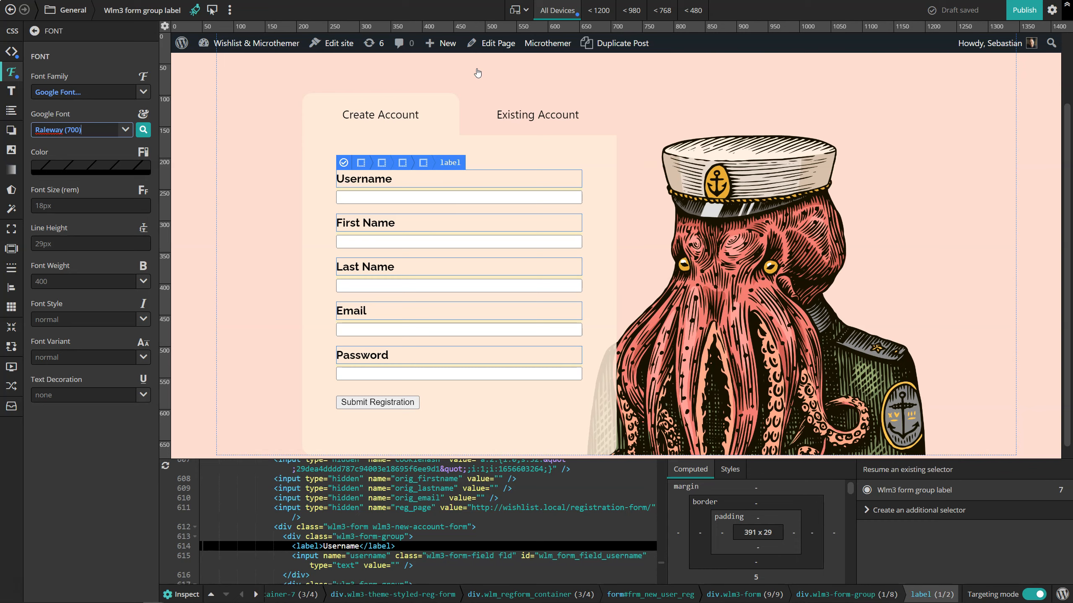
{"action": "left_click", "coordinate": [125, 130]}
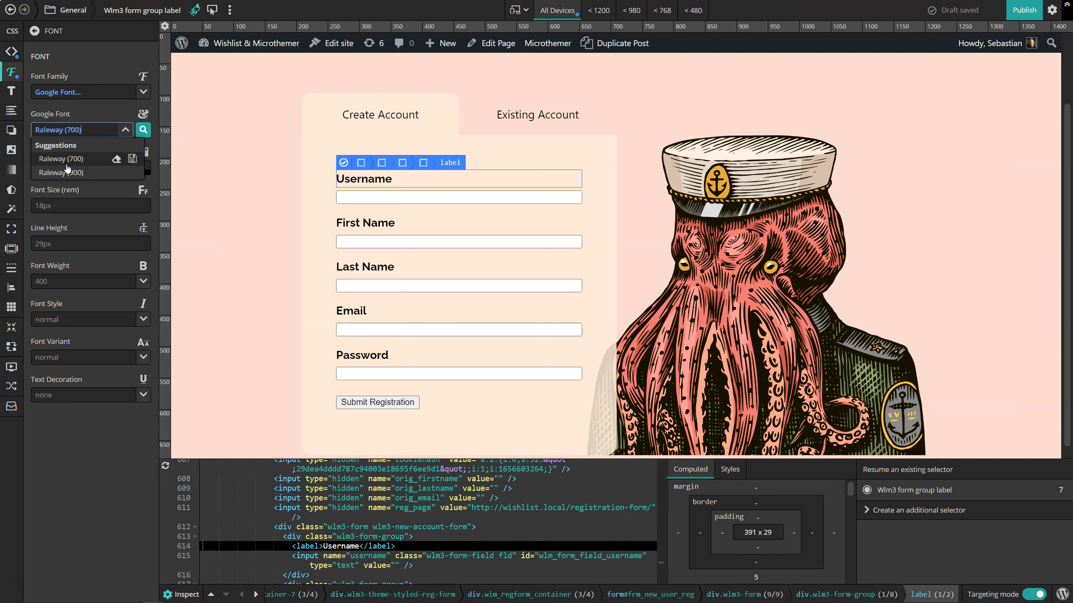
{"action": "left_click", "coordinate": [62, 161]}
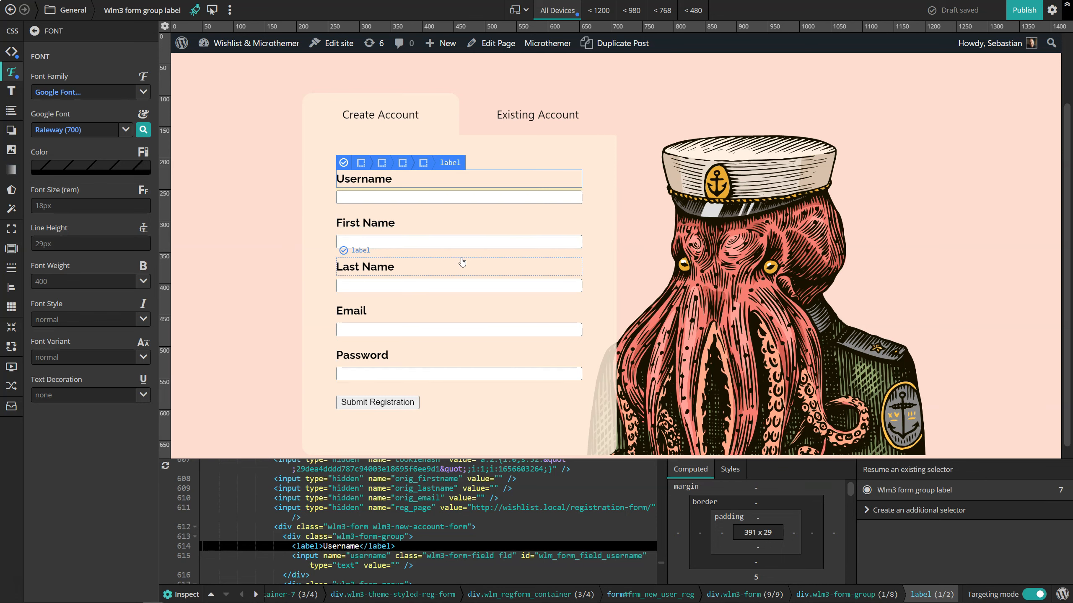
- Target all form input fields with the .fld selector, give them 0.7rem padding on all sides, and turn off the element highlighting
{"action": "scroll", "coordinate": [506, 257], "scroll_direction": "up", "scroll_amount": 2}
{"action": "left_click", "coordinate": [389, 283]}
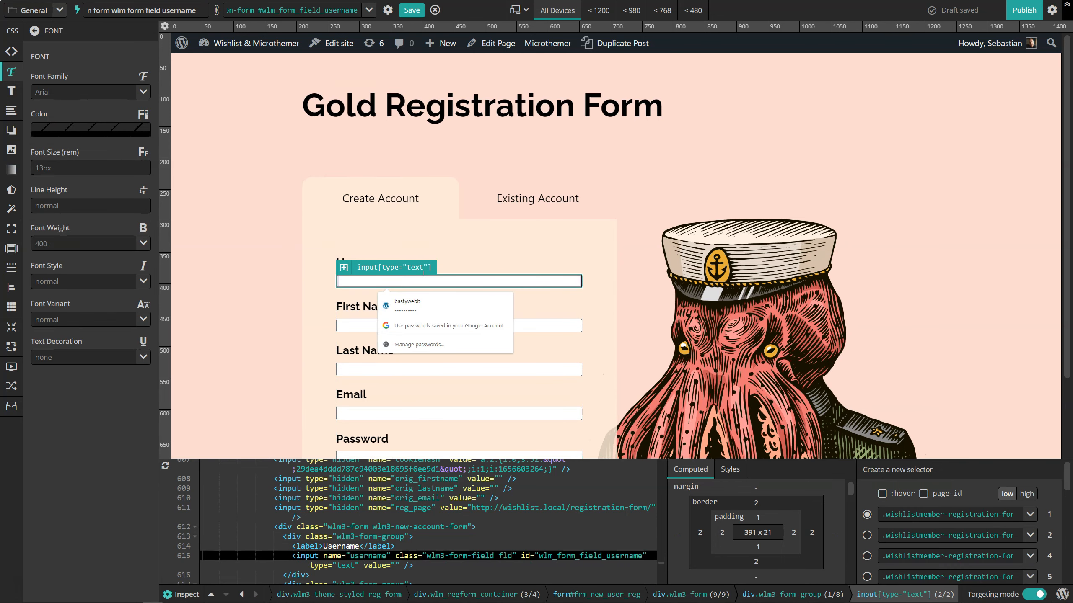
{"action": "scroll", "coordinate": [625, 287], "scroll_direction": "down", "scroll_amount": 2}
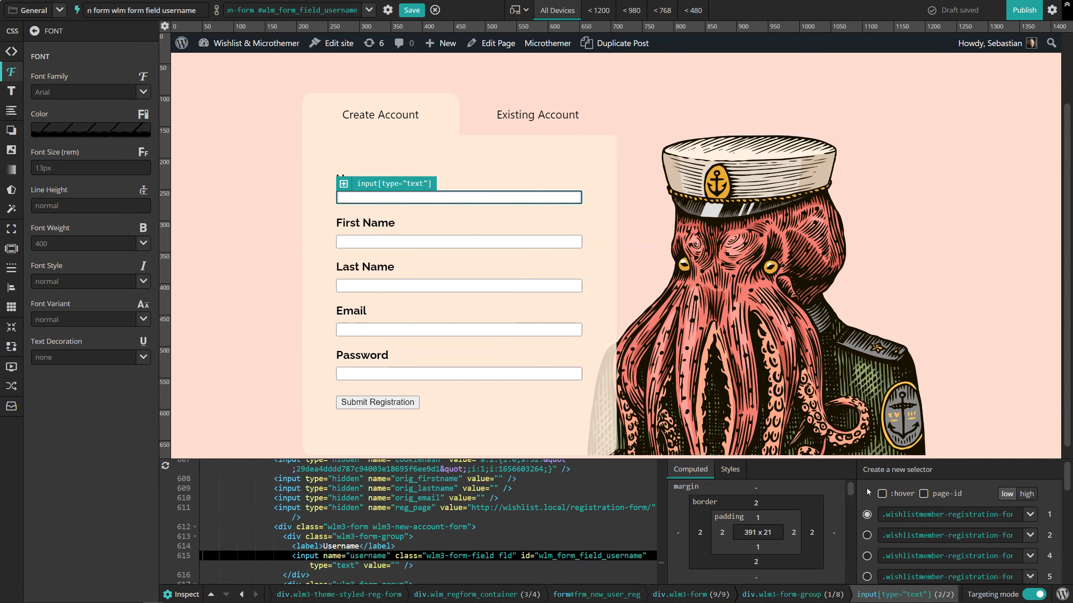
{"action": "scroll", "coordinate": [907, 513], "scroll_direction": "down", "scroll_amount": 2}
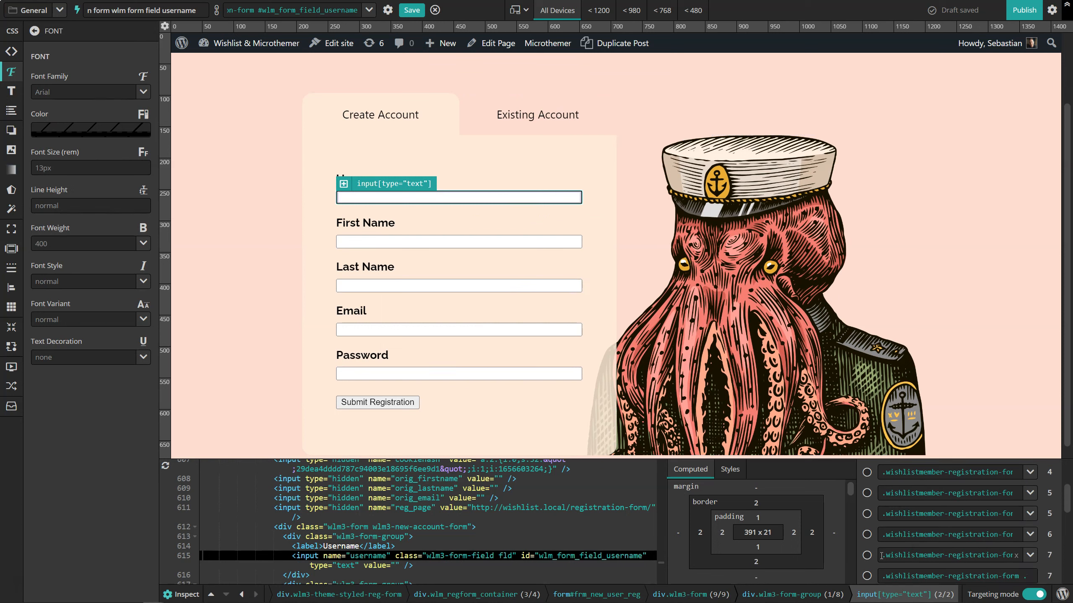
{"action": "left_click", "coordinate": [867, 555]}
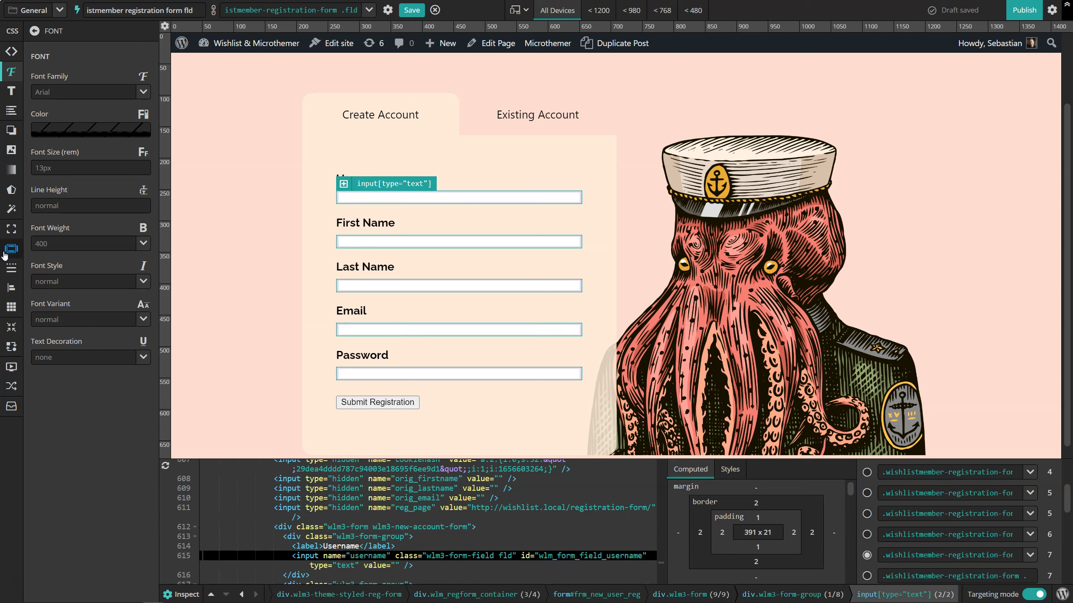
{"action": "left_click", "coordinate": [11, 250]}
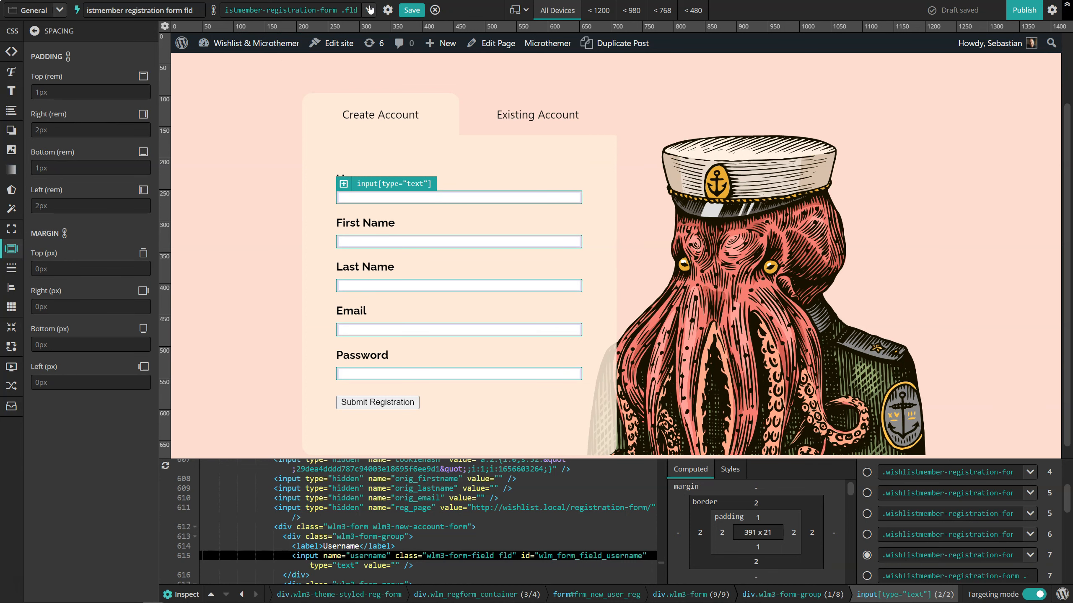
{"action": "left_click", "coordinate": [67, 58]}
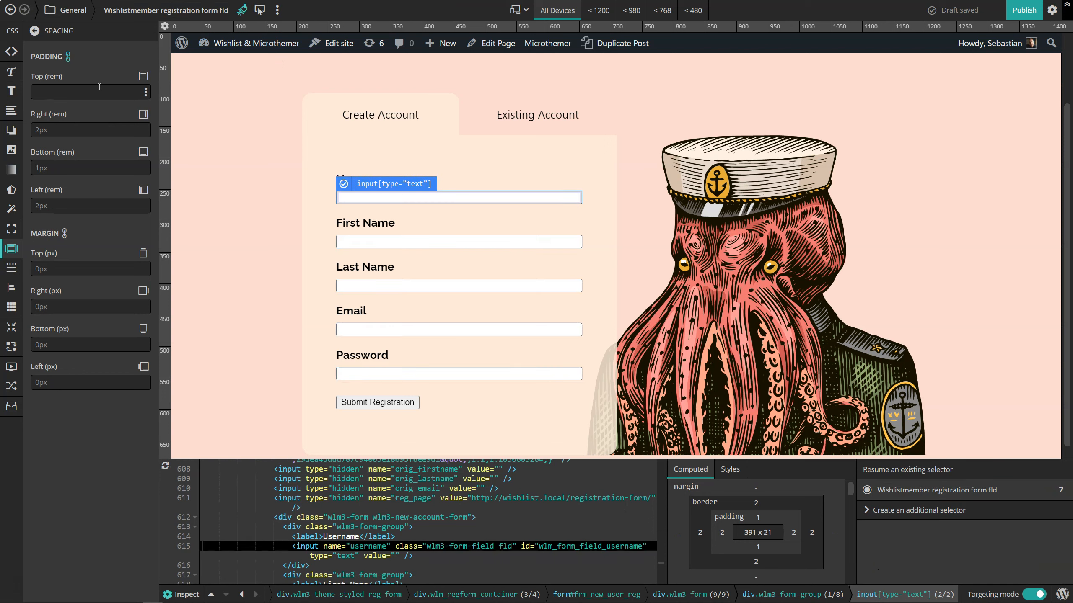
{"action": "left_click", "coordinate": [147, 95]}
{"action": "left_click_drag", "start_coordinate": [103, 106], "coordinate": [92, 107]}
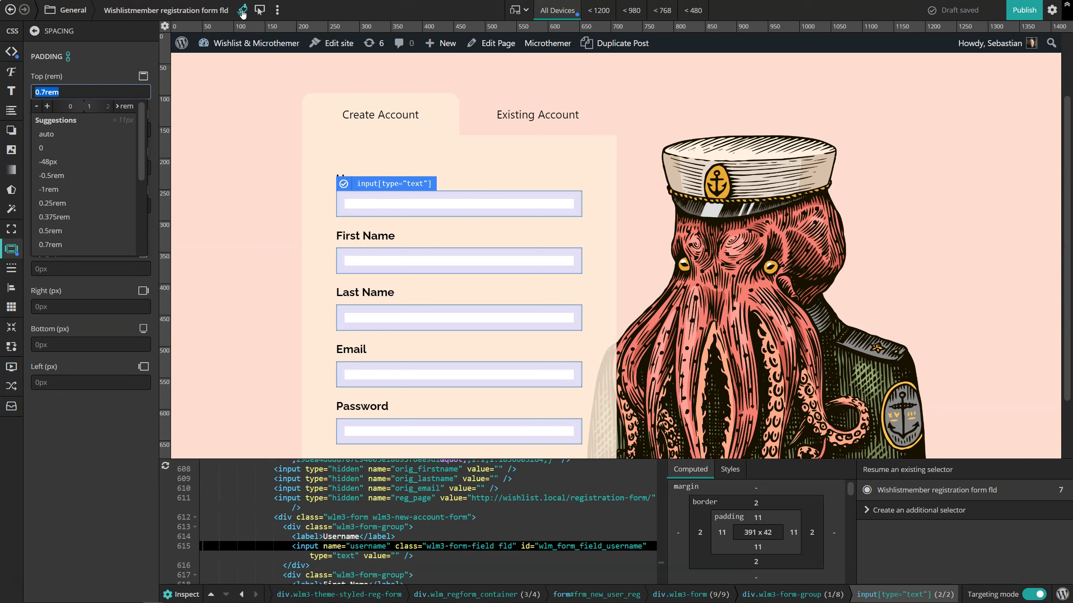
{"action": "left_click", "coordinate": [242, 10]}
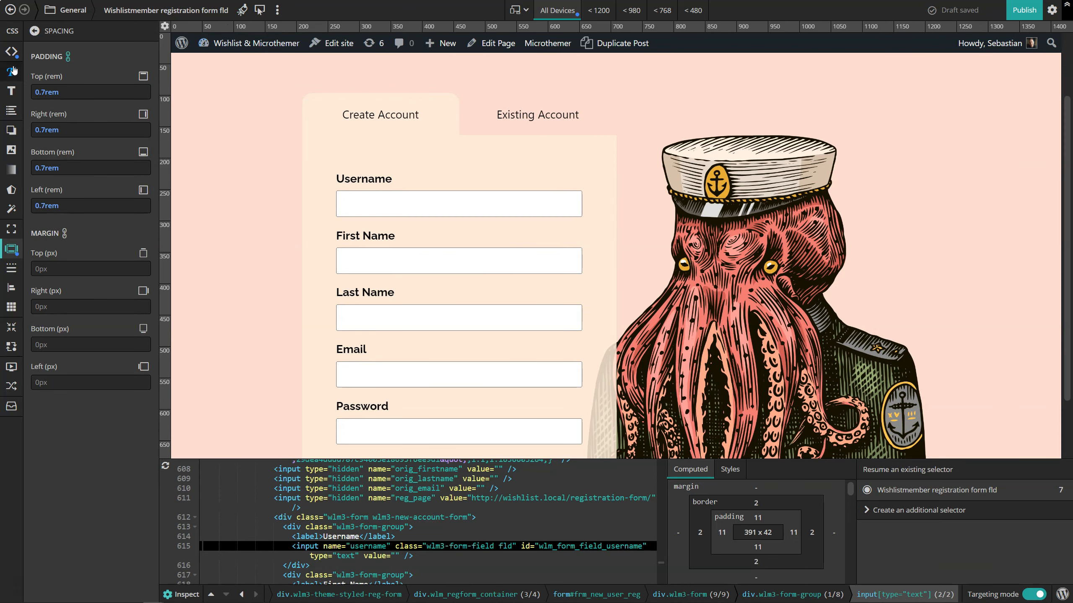
- Add the CSS rule border: 0; to the .fld selector's code to remove the input field borders
{"action": "left_click", "coordinate": [12, 53]}
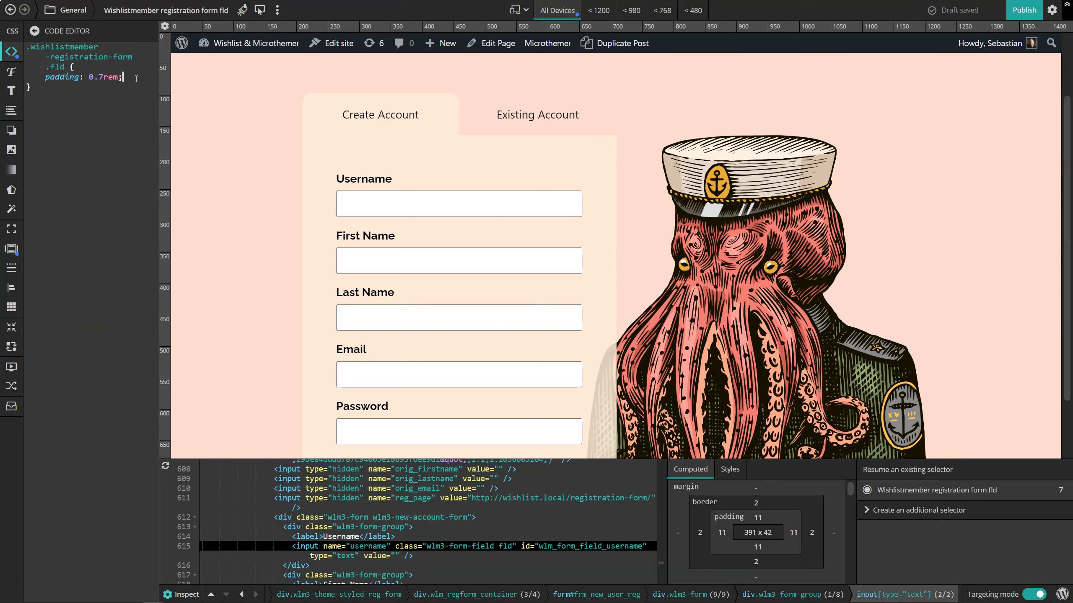
{"action": "key", "text": "Return"}
{"action": "type", "text": "bor"}
{"action": "type", "text": "der"}
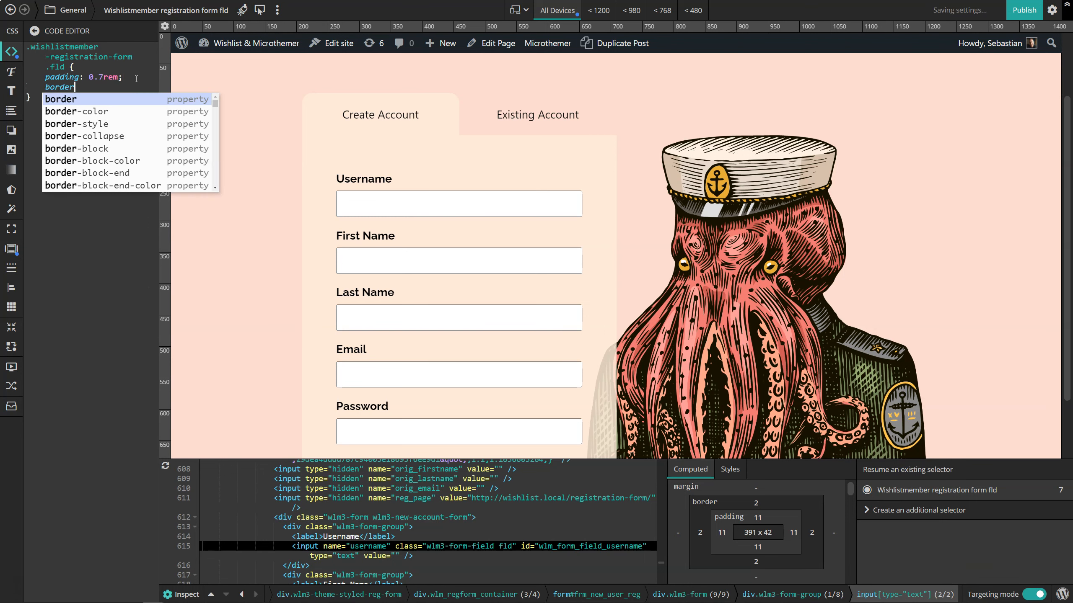
{"action": "type", "text": ": 0;"}
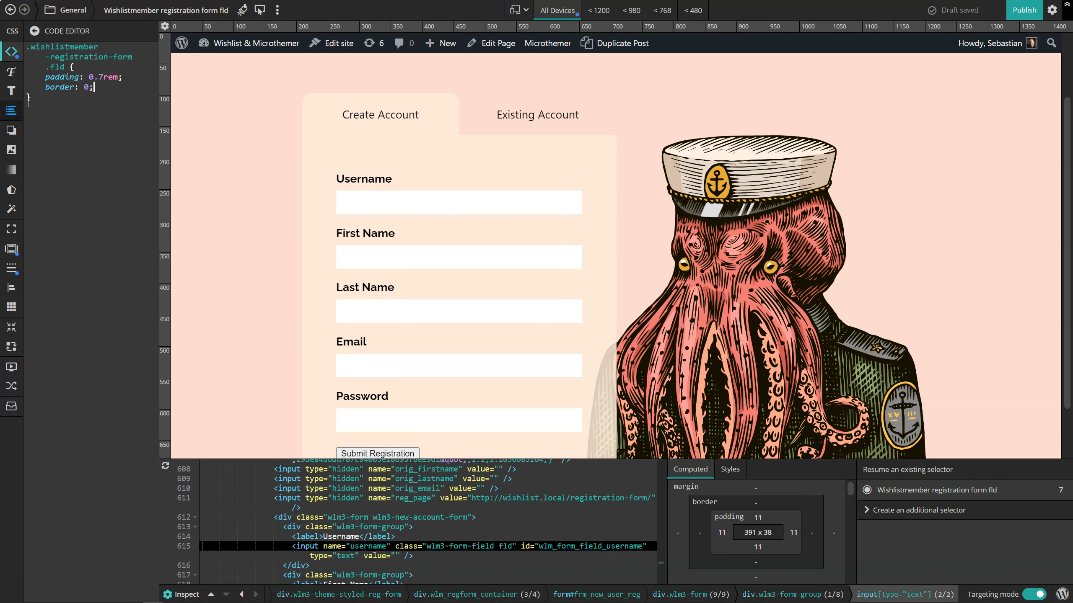
- Round all four corners of the form's input fields with an 8px border radius
{"action": "scroll", "coordinate": [192, 289], "scroll_direction": "down", "scroll_amount": 1}
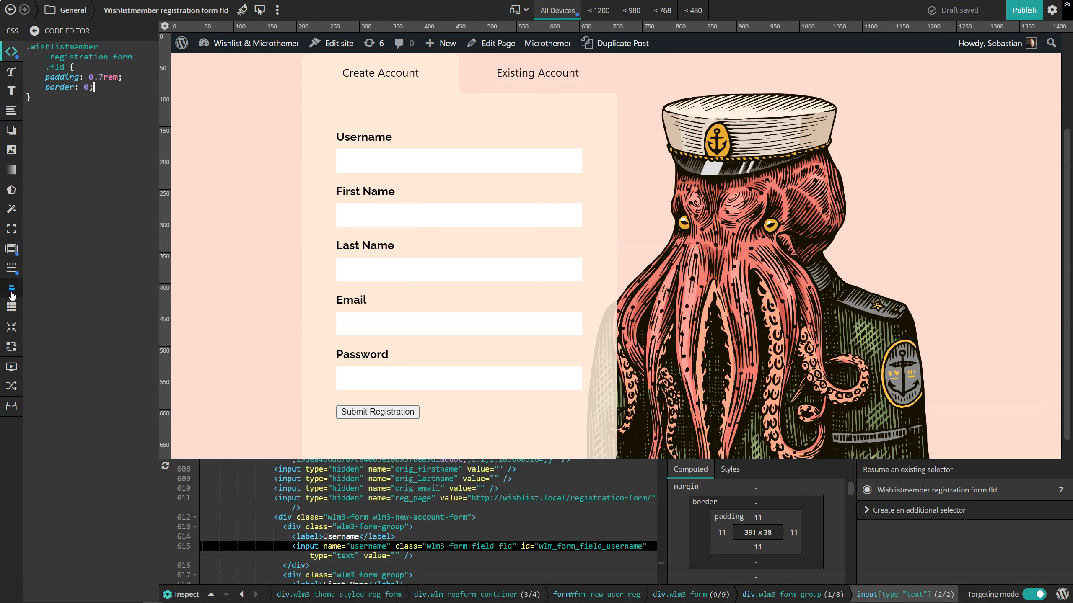
{"action": "left_click", "coordinate": [11, 269]}
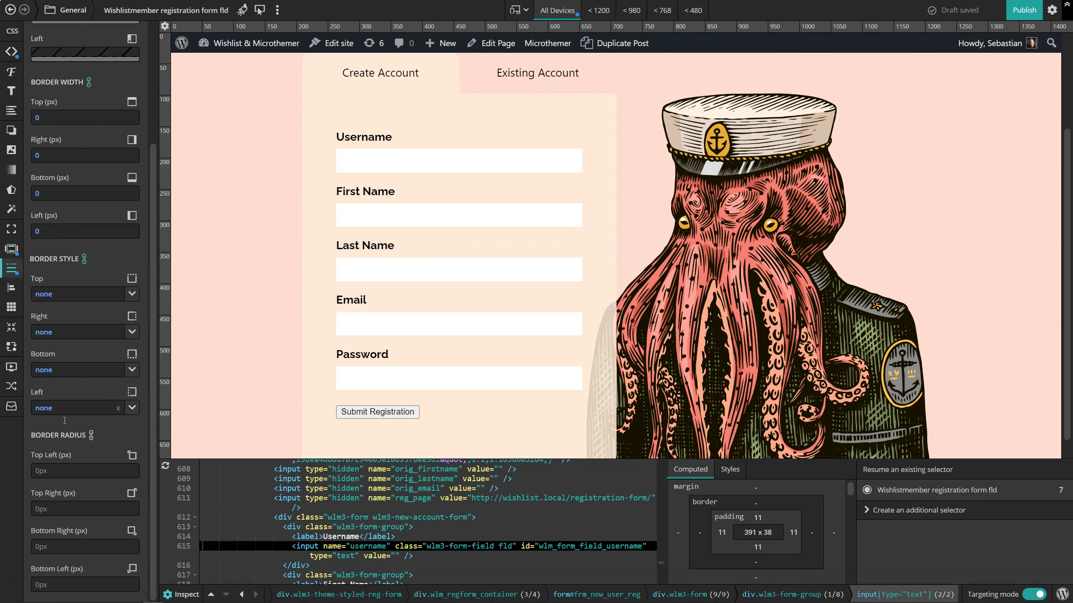
{"action": "left_click", "coordinate": [131, 470]}
{"action": "left_click", "coordinate": [135, 470]}
{"action": "left_click_drag", "start_coordinate": [101, 311], "coordinate": [86, 315]}
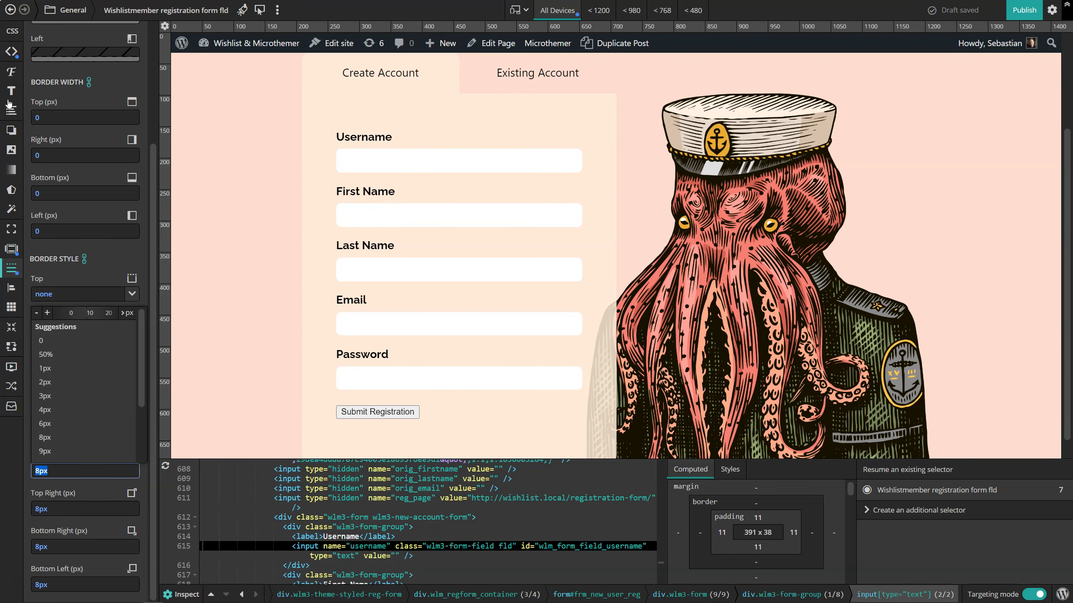
- Turn off targeting mode and enter myusername as sample text in the form's Username field
{"action": "left_click", "coordinate": [11, 72]}
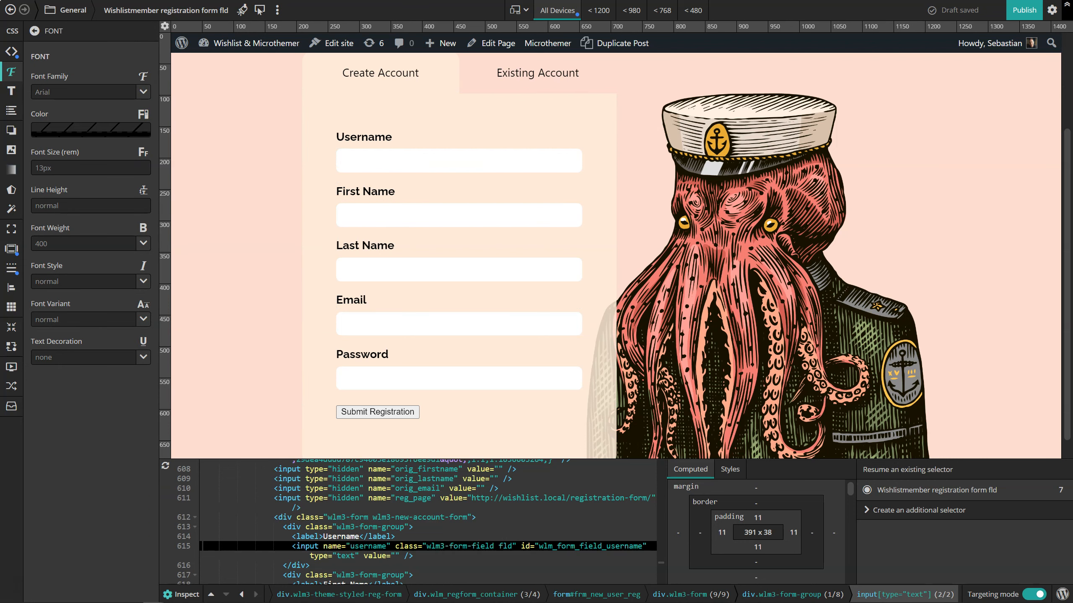
{"action": "left_click", "coordinate": [1033, 595]}
{"action": "left_click", "coordinate": [377, 162]}
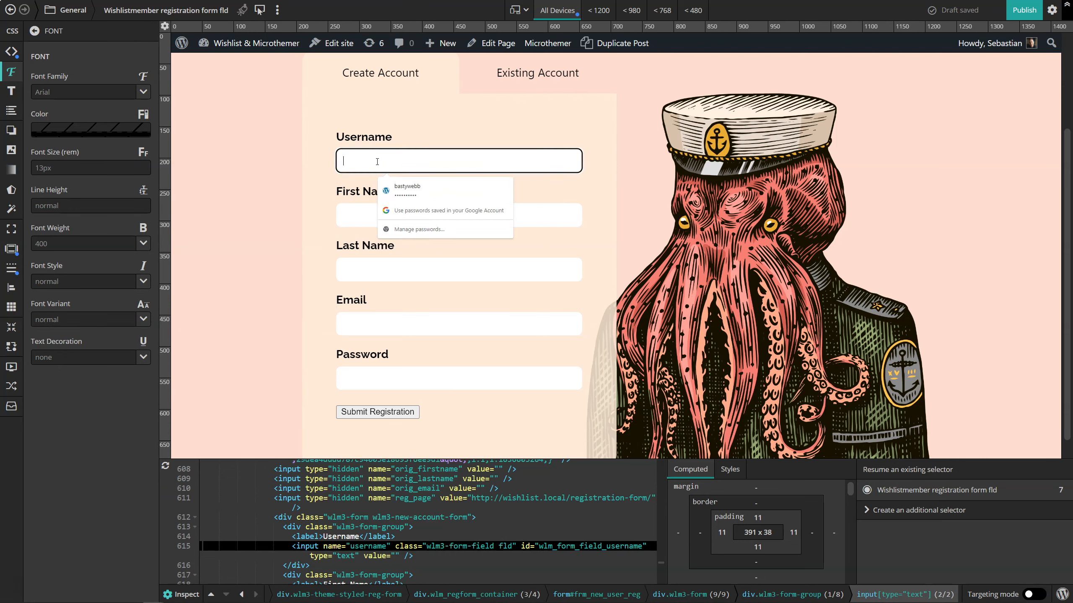
{"action": "type", "text": "myusername"}
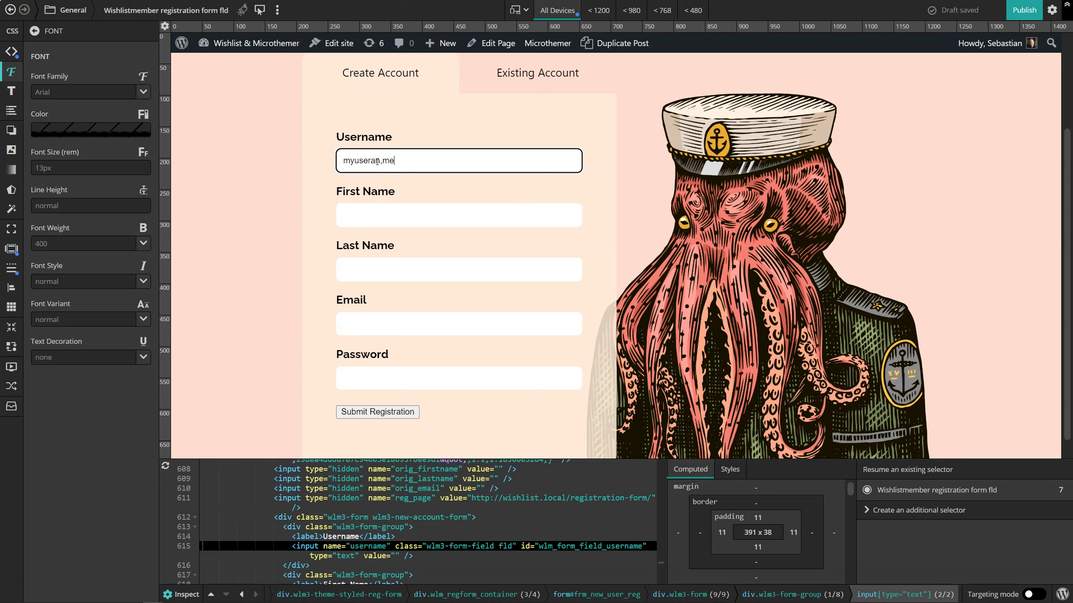
{"action": "key", "text": "BackSpace"}
{"action": "key", "text": "BackSpace"}
- Turn targeting mode back on and set the font size of the .fld input fields to 1.2rem
{"action": "left_click", "coordinate": [1034, 594]}
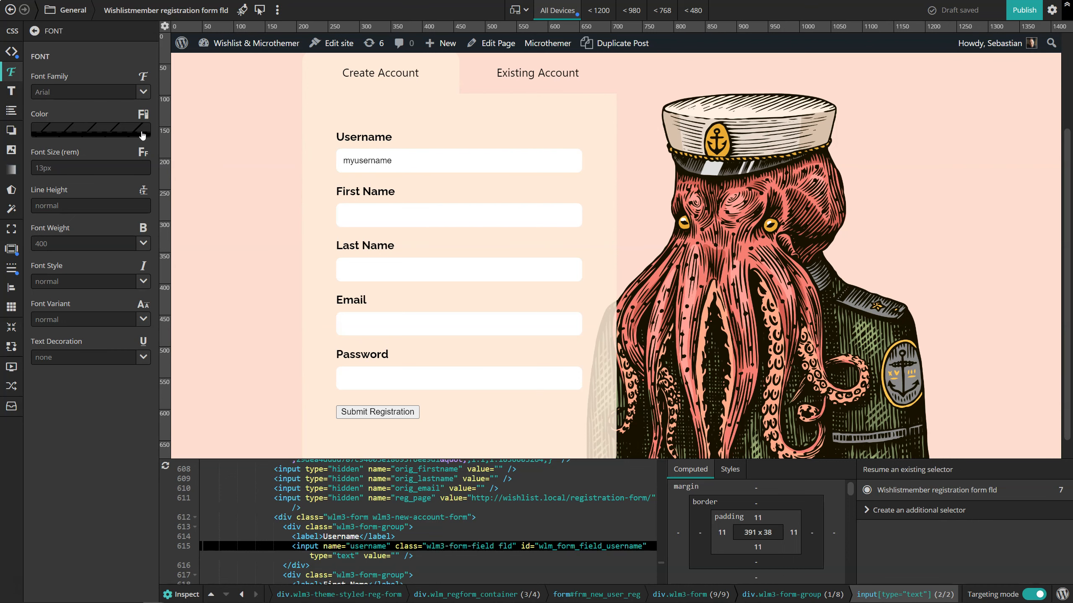
{"action": "left_click", "coordinate": [144, 169]}
{"action": "left_click_drag", "start_coordinate": [97, 182], "coordinate": [90, 182]}
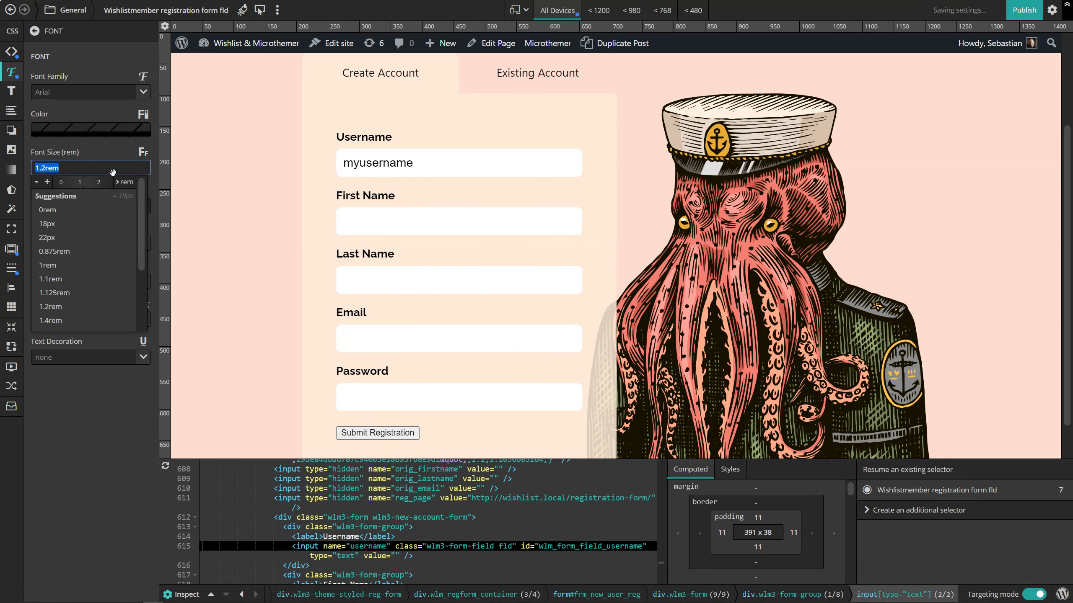
- Target the Create Account and Existing Account tab links and set their font to the Google font Raleway at weight 700
{"action": "scroll", "coordinate": [503, 198], "scroll_direction": "up", "scroll_amount": 2}
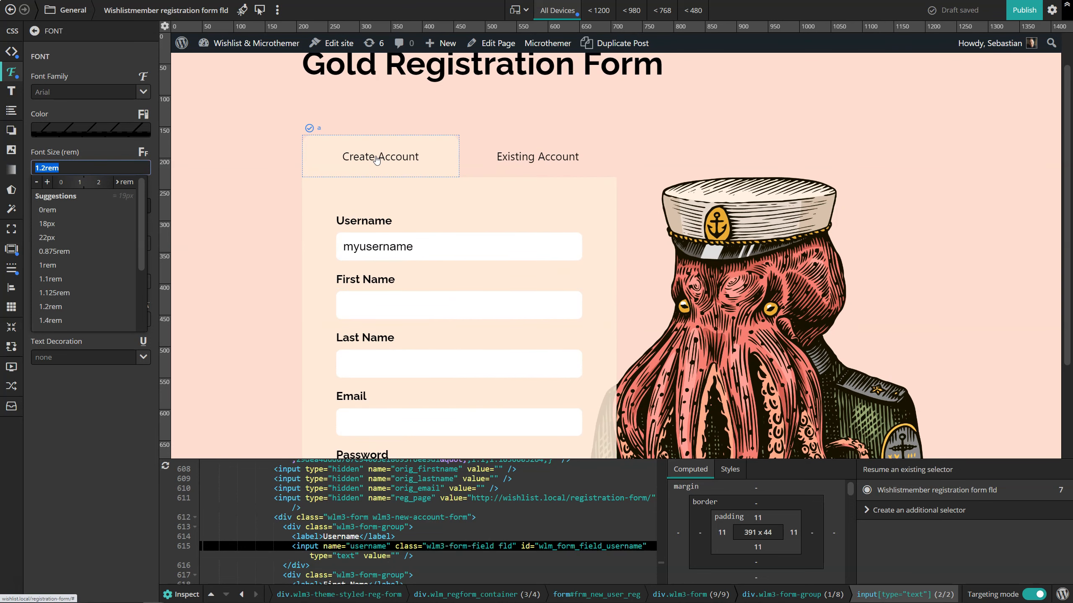
{"action": "left_click", "coordinate": [376, 159]}
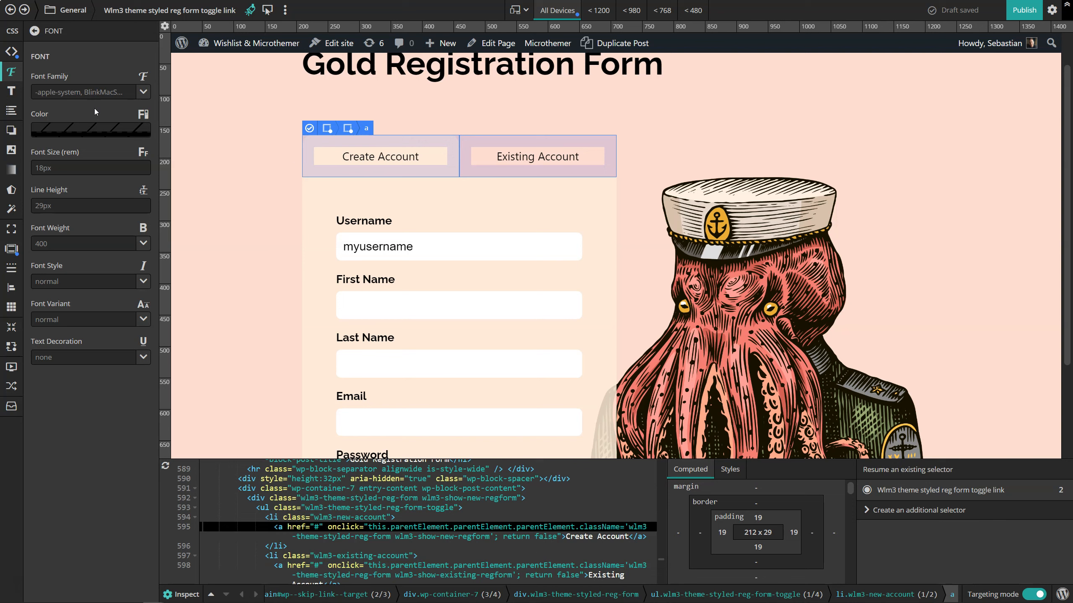
{"action": "left_click", "coordinate": [83, 91]}
{"action": "left_click", "coordinate": [80, 106]}
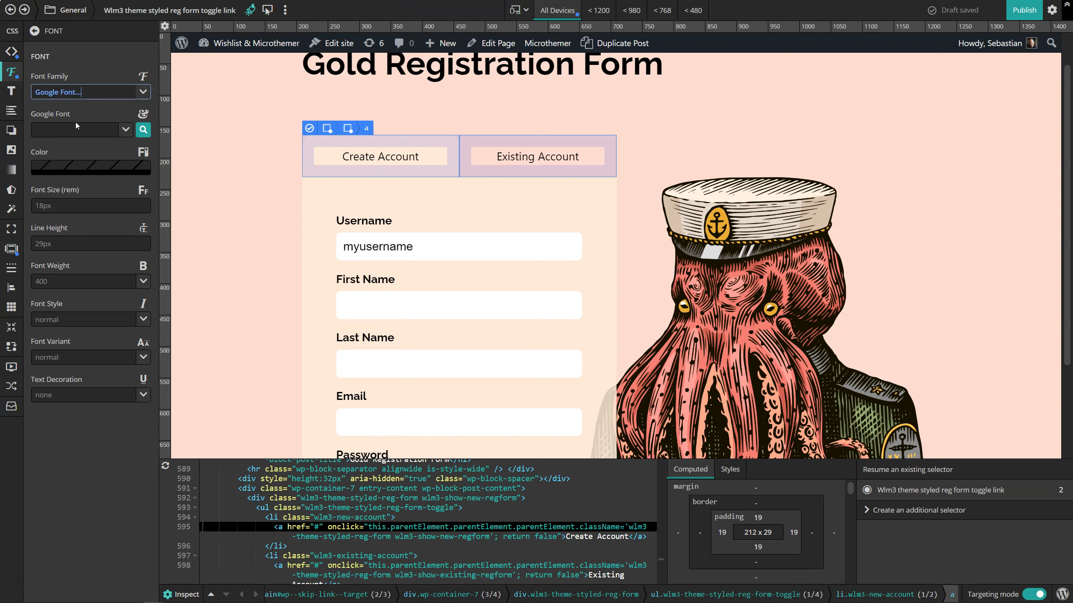
{"action": "left_click", "coordinate": [126, 130]}
{"action": "left_click", "coordinate": [71, 159]}
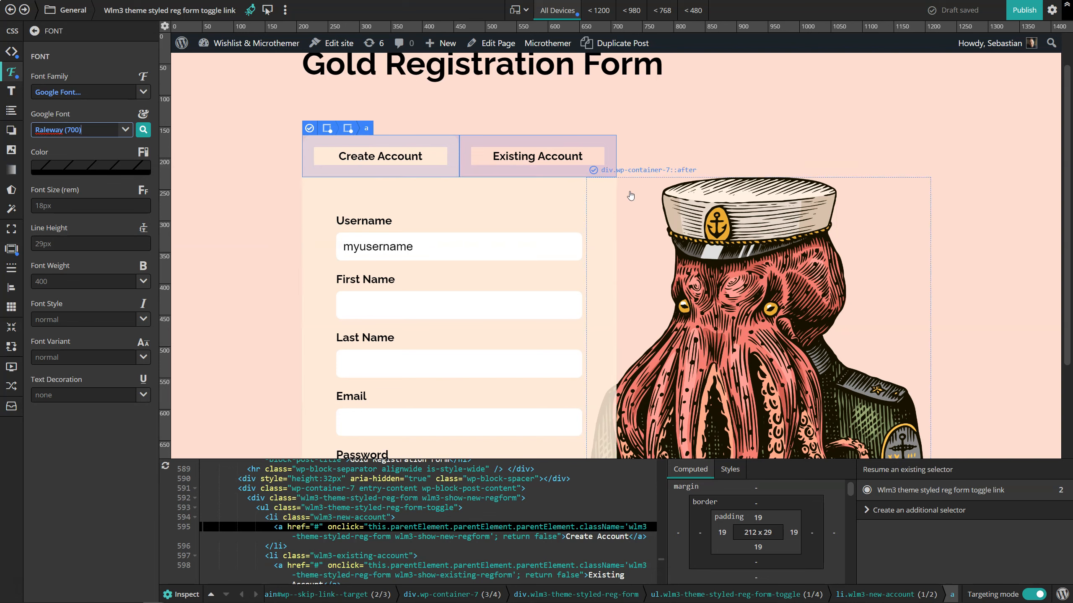
{"action": "scroll", "coordinate": [601, 222], "scroll_direction": "down", "scroll_amount": 1}
{"action": "scroll", "coordinate": [601, 222], "scroll_direction": "down", "scroll_amount": 2}
{"action": "scroll", "coordinate": [601, 221], "scroll_direction": "up", "scroll_amount": 3}
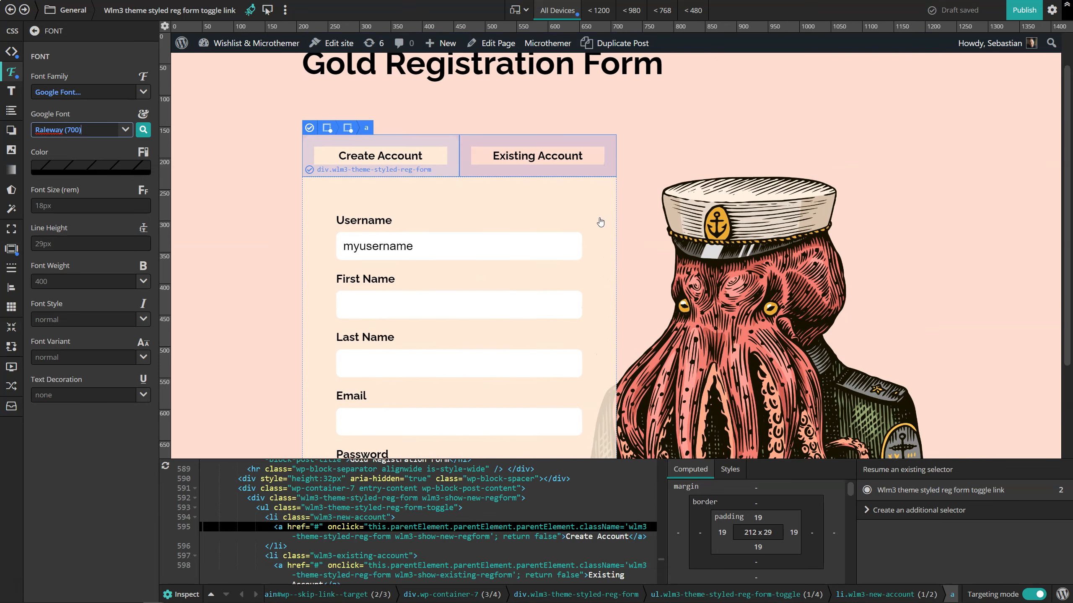
{"action": "scroll", "coordinate": [600, 221], "scroll_direction": "down", "scroll_amount": 3}
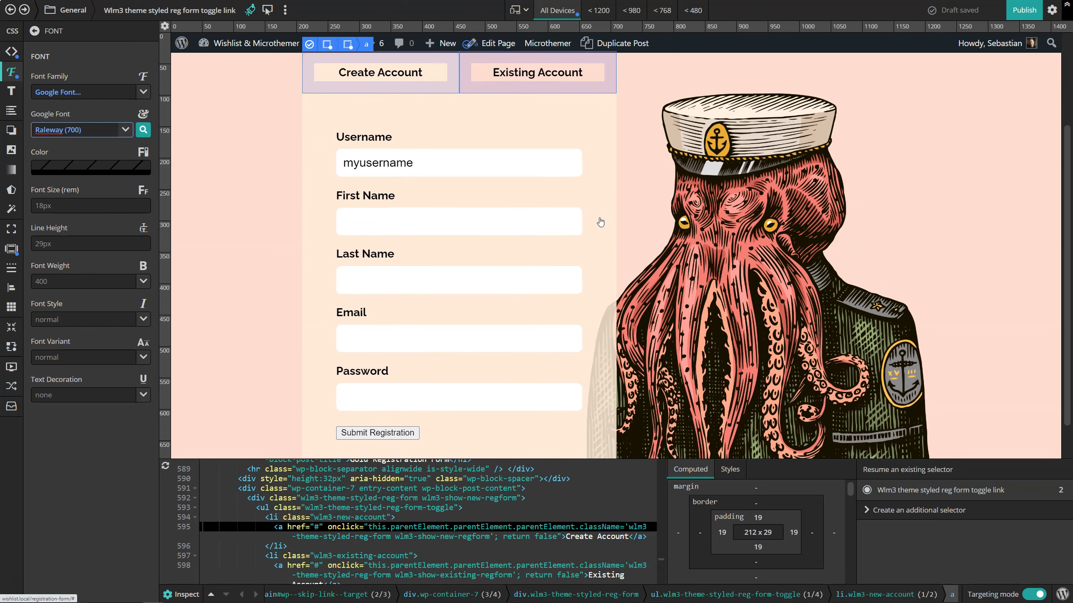
{"action": "scroll", "coordinate": [419, 167], "scroll_direction": "up", "scroll_amount": 2}
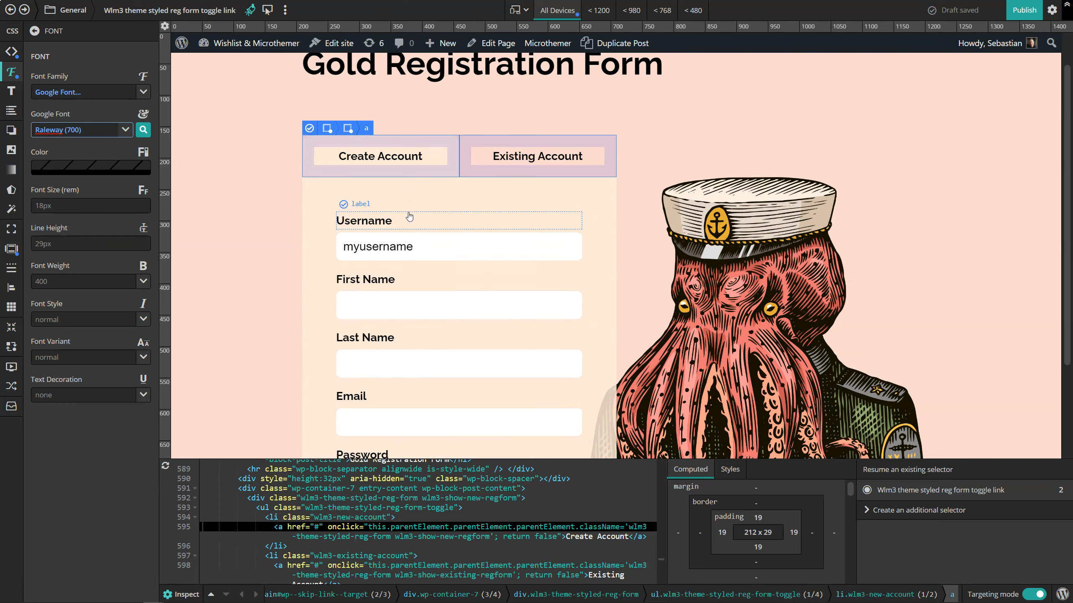
- Target the Submit Registration button and set its background color to the coral rgb(237, 103, 118)
{"action": "scroll", "coordinate": [409, 217], "scroll_direction": "down", "scroll_amount": 3}
{"action": "left_click", "coordinate": [389, 392]}
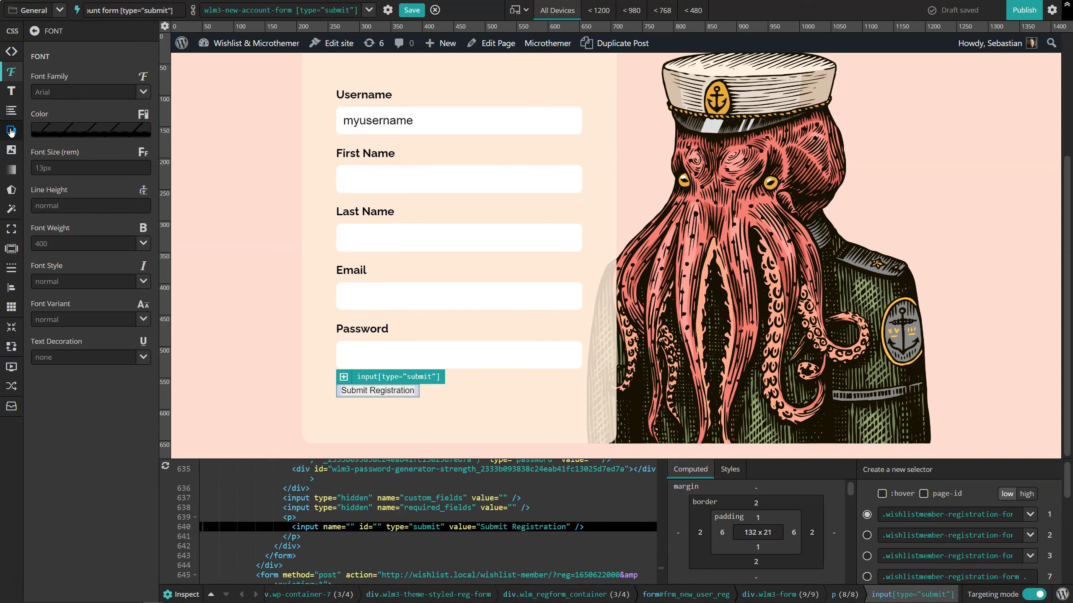
{"action": "left_click", "coordinate": [11, 150]}
{"action": "left_click", "coordinate": [89, 90]}
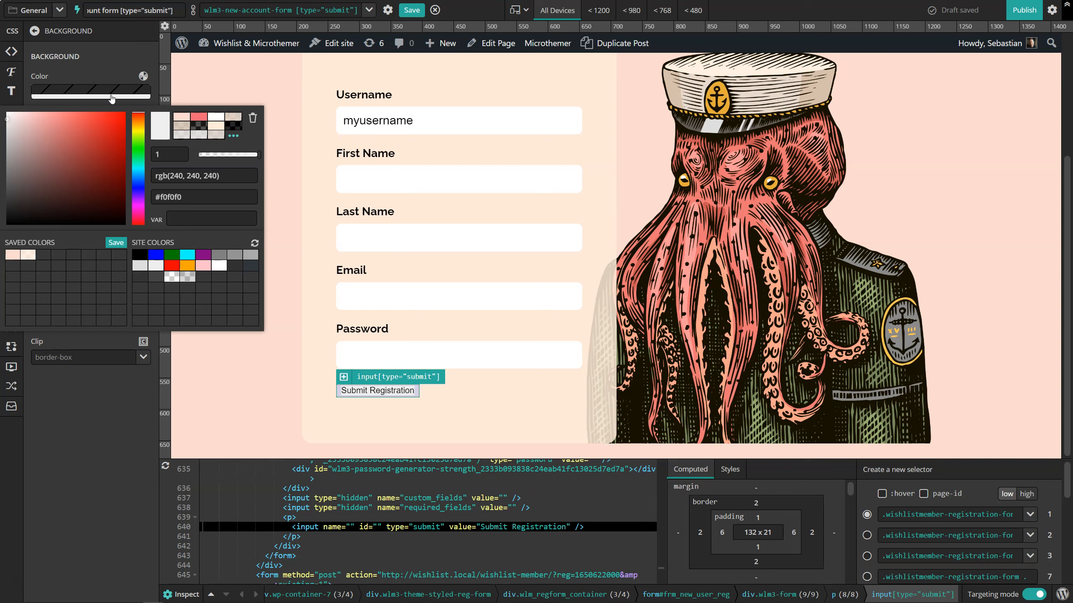
{"action": "left_click", "coordinate": [197, 120]}
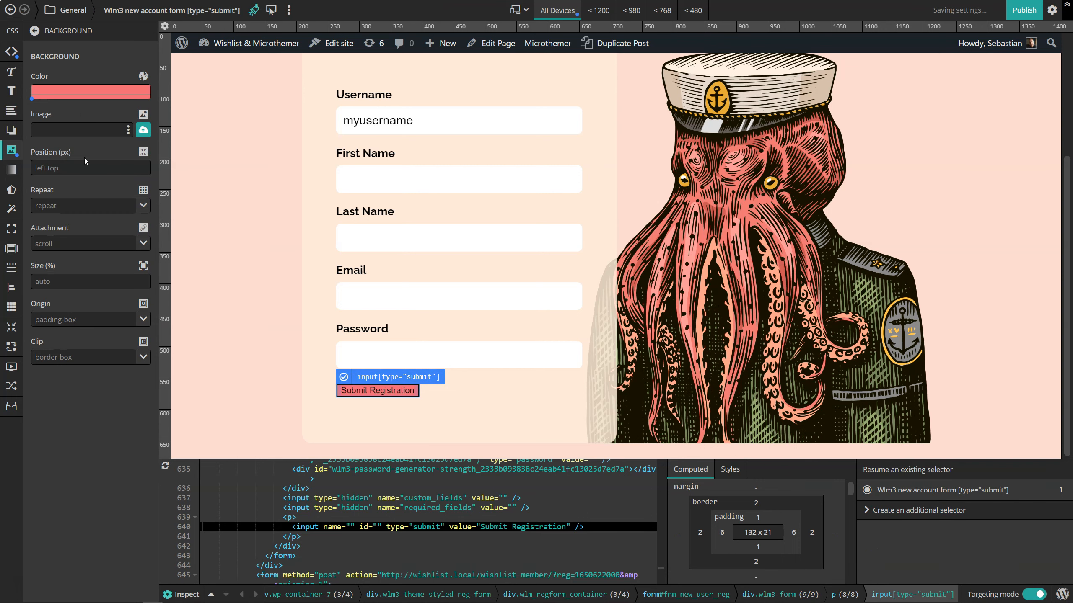
- Set the Submit Registration button's text color to white, rgb(255, 255, 255)
{"action": "left_click", "coordinate": [10, 72]}
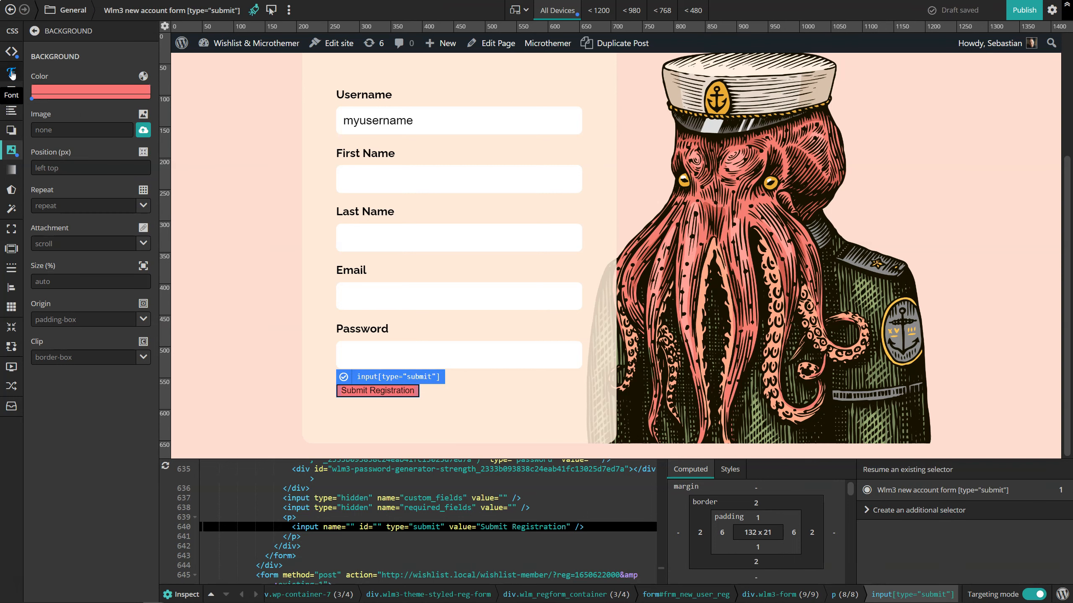
{"action": "left_click", "coordinate": [126, 130]}
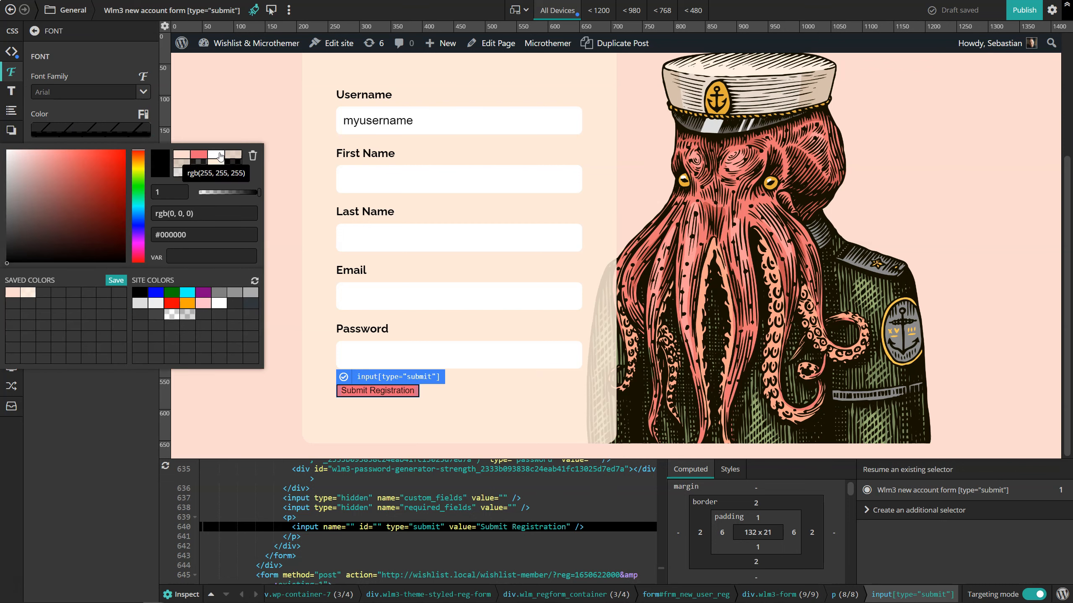
{"action": "left_click", "coordinate": [218, 156]}
- Add the CSS rule border: 0; to the submit button selector's code
{"action": "left_click", "coordinate": [11, 51]}
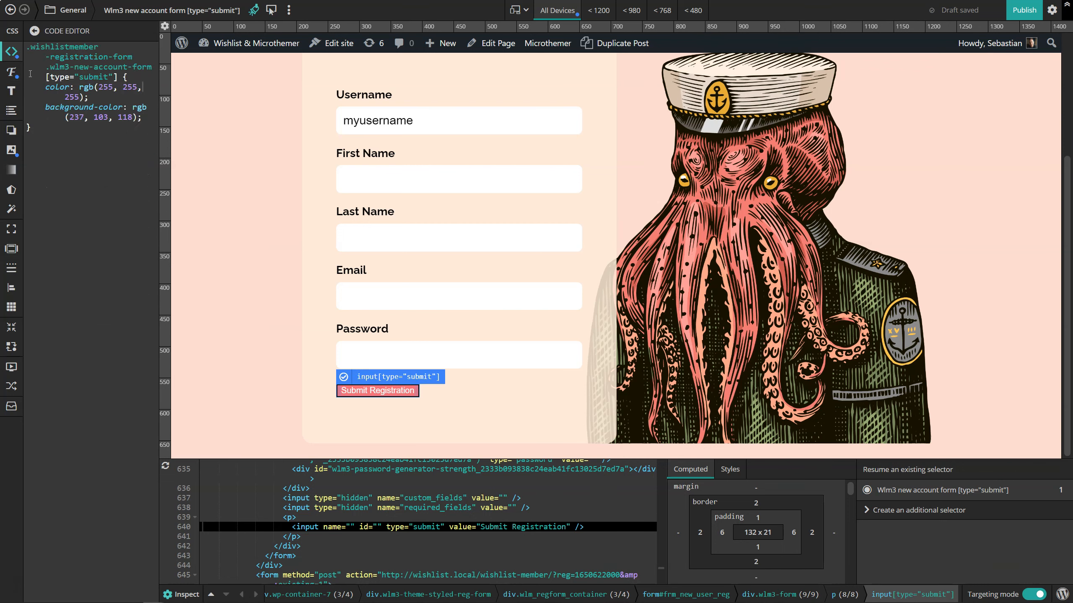
{"action": "key", "text": "Return"}
{"action": "type", "text": "b"}
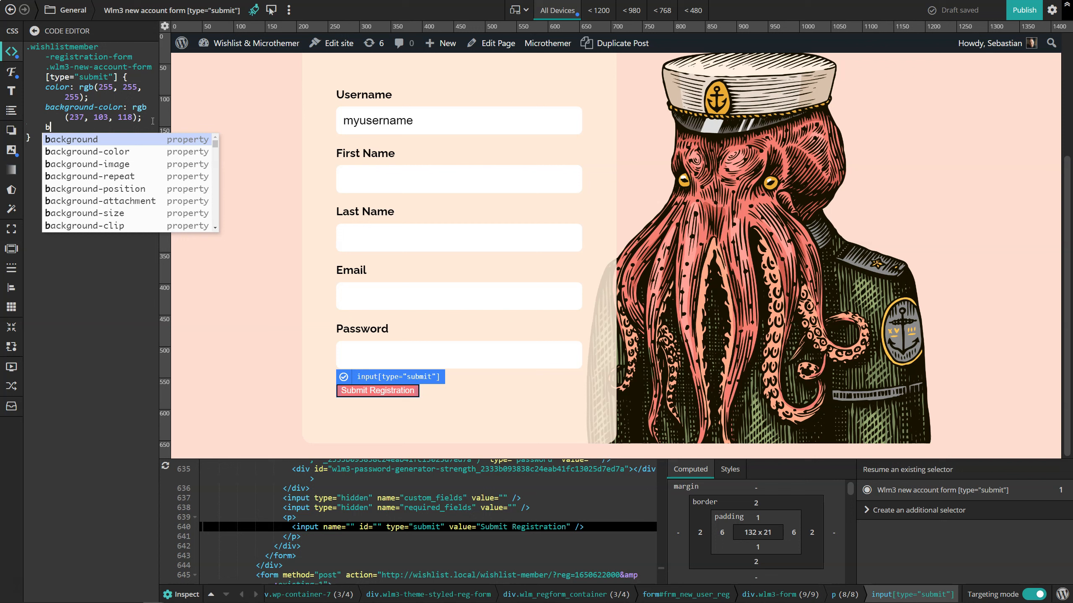
{"action": "type", "text": "order: 0;"}
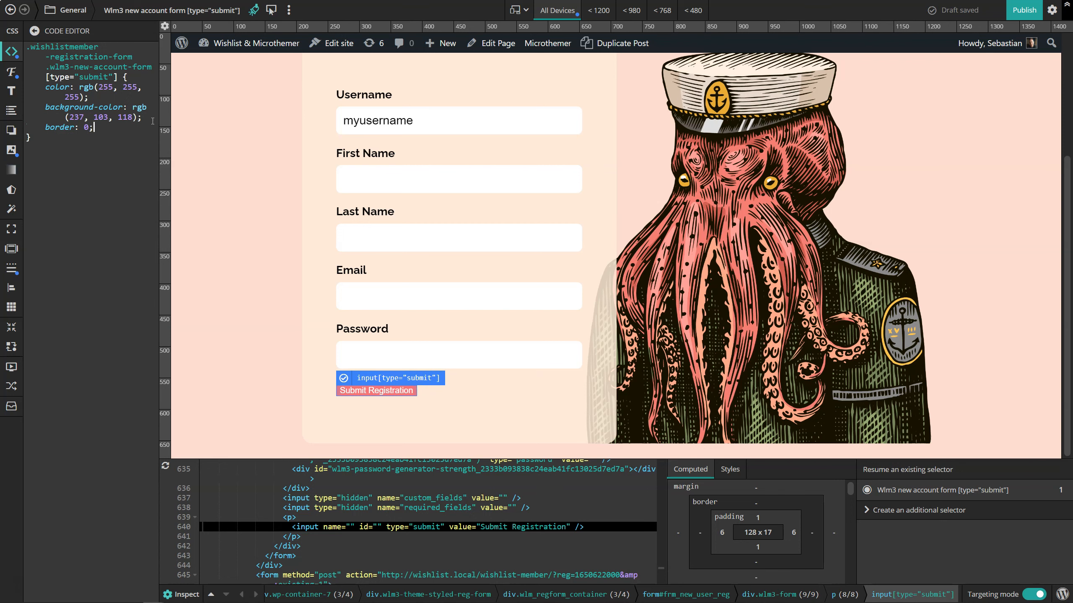
- Give the Submit Registration button 1.2rem padding on all four sides
{"action": "left_click", "coordinate": [12, 249]}
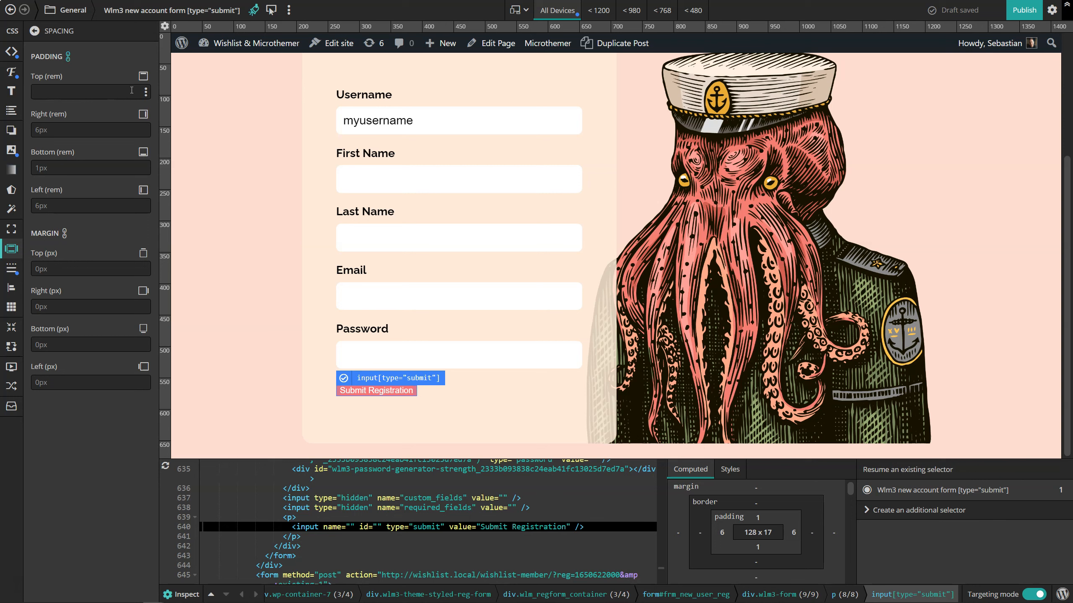
{"action": "left_click", "coordinate": [145, 95]}
{"action": "left_click_drag", "start_coordinate": [103, 108], "coordinate": [84, 110]}
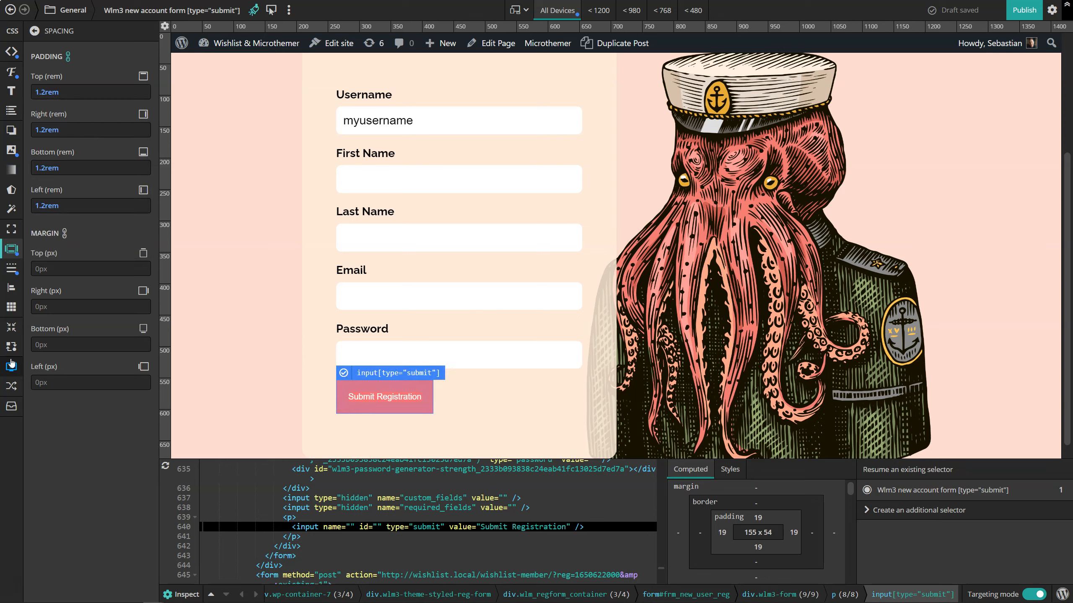
- Round all four corners of the Submit Registration button with a 9px border radius
{"action": "left_click", "coordinate": [10, 271]}
{"action": "scroll", "coordinate": [102, 377], "scroll_direction": "down", "scroll_amount": 3}
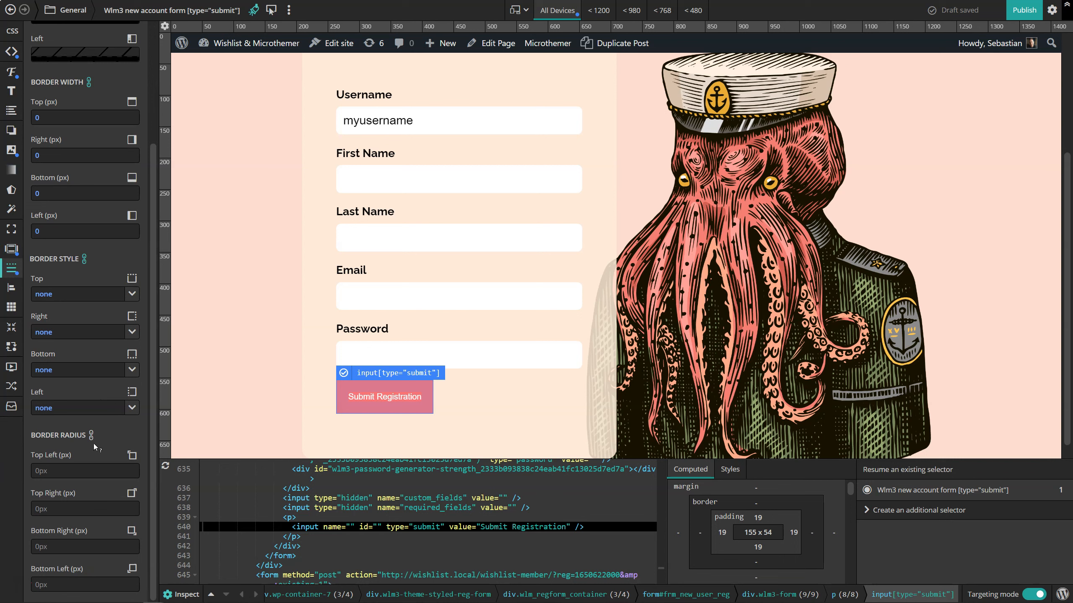
{"action": "left_click", "coordinate": [135, 474]}
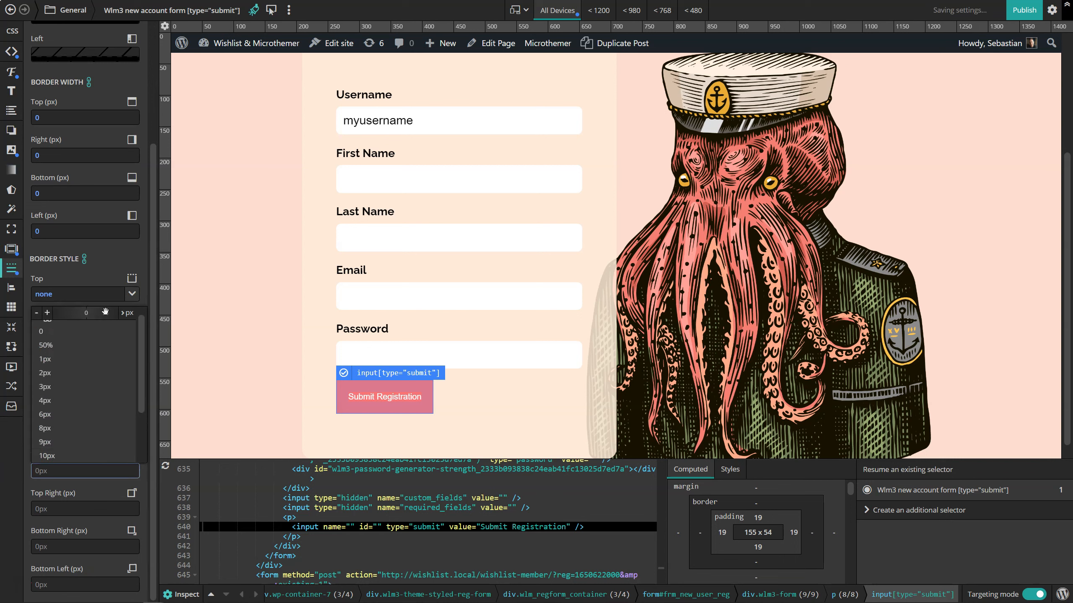
{"action": "mouse_move", "coordinate": [107, 316]}
{"action": "left_mouse_down"}
{"action": "mouse_move", "coordinate": [71, 312]}
{"action": "mouse_move", "coordinate": [90, 313]}
{"action": "left_mouse_up"}
{"action": "left_click", "coordinate": [118, 257]}
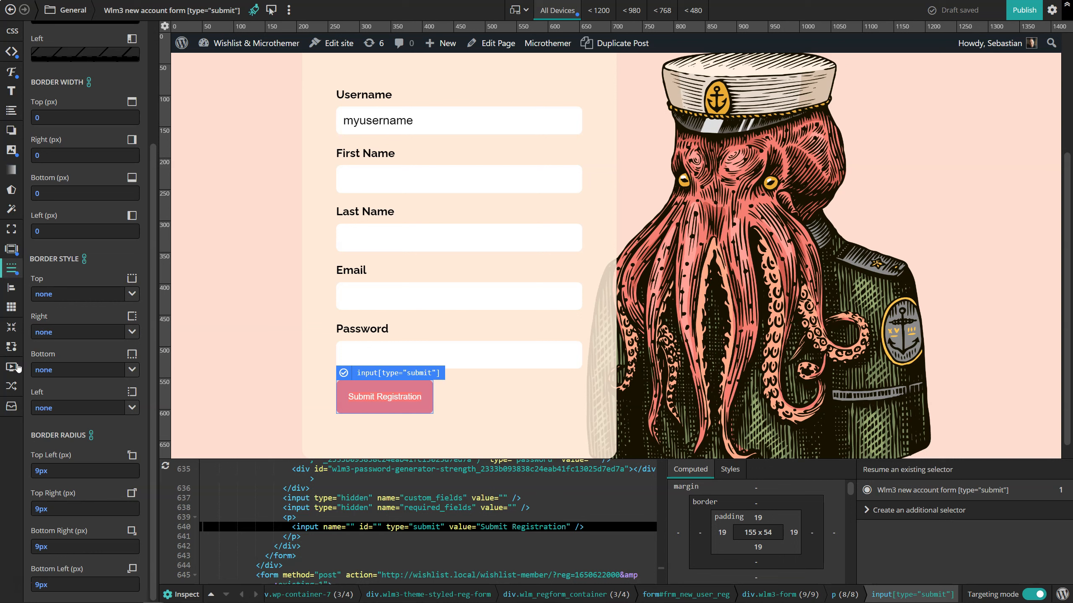
- Set the Submit Registration button's display behaviour to block
{"action": "left_click", "coordinate": [12, 402]}
{"action": "left_click", "coordinate": [131, 97]}
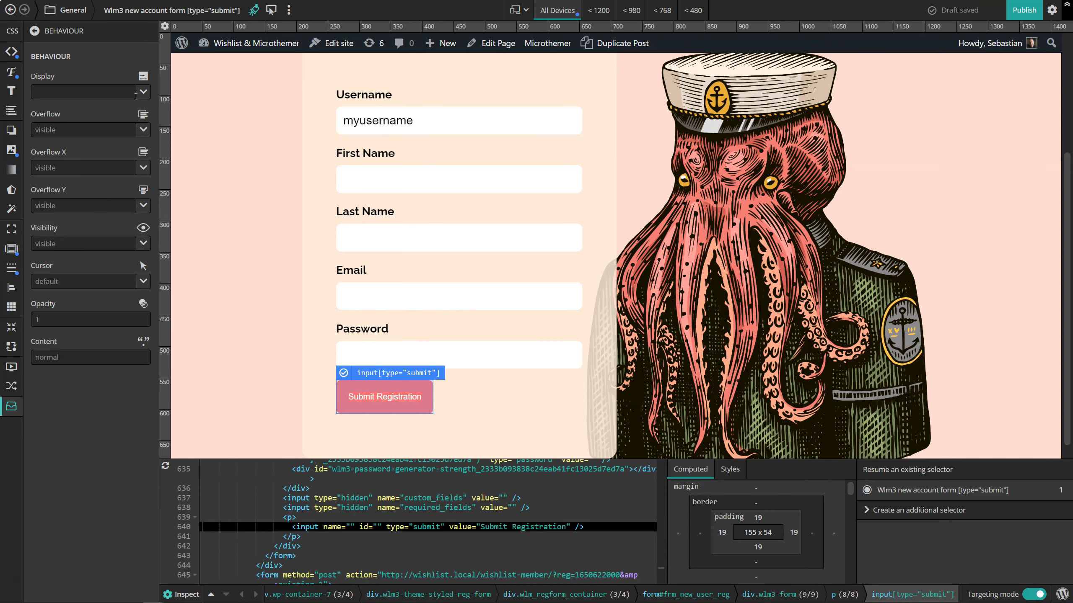
{"action": "left_click", "coordinate": [144, 92]}
{"action": "left_click", "coordinate": [62, 112]}
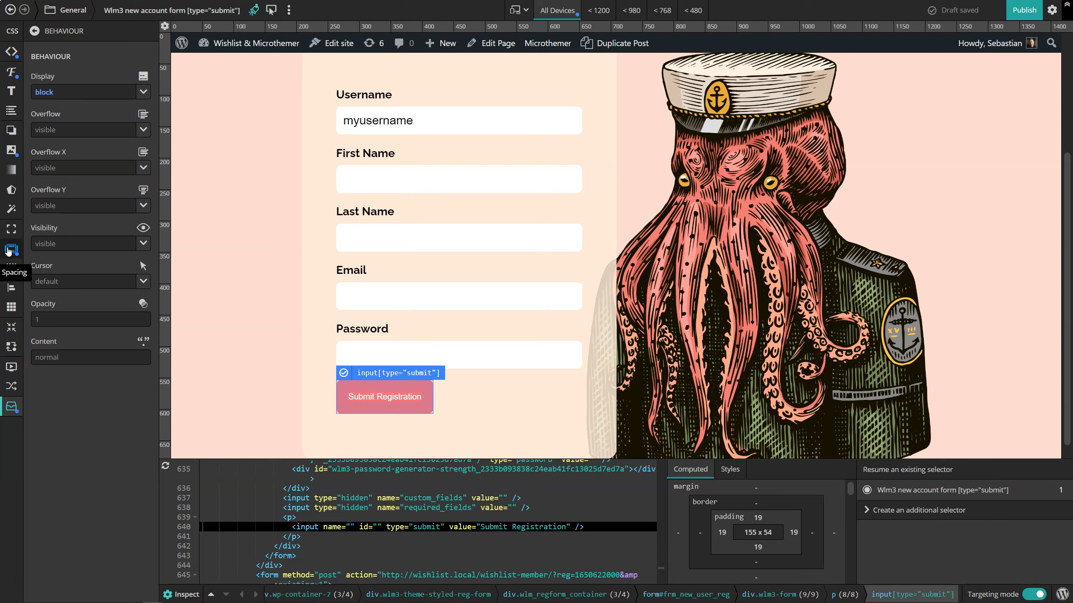
- Center the submit button with auto right and left margins and give it a 43px top margin
{"action": "left_click", "coordinate": [9, 252]}
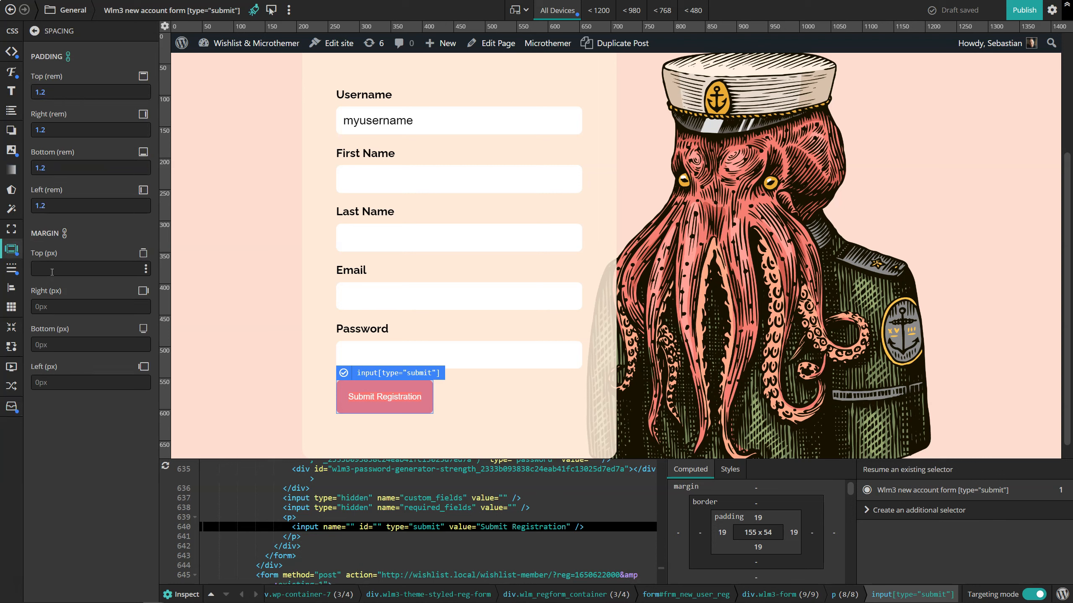
{"action": "left_click", "coordinate": [53, 308]}
{"action": "type", "text": "auto"}
{"action": "left_click", "coordinate": [48, 384]}
{"action": "type", "text": "auto"}
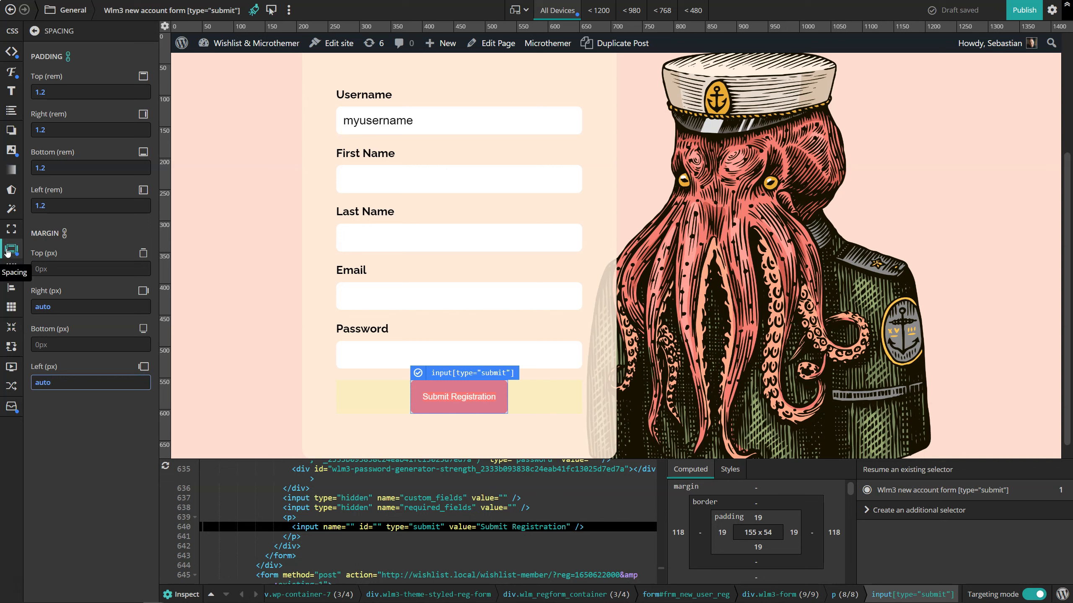
{"action": "left_click", "coordinate": [98, 268]}
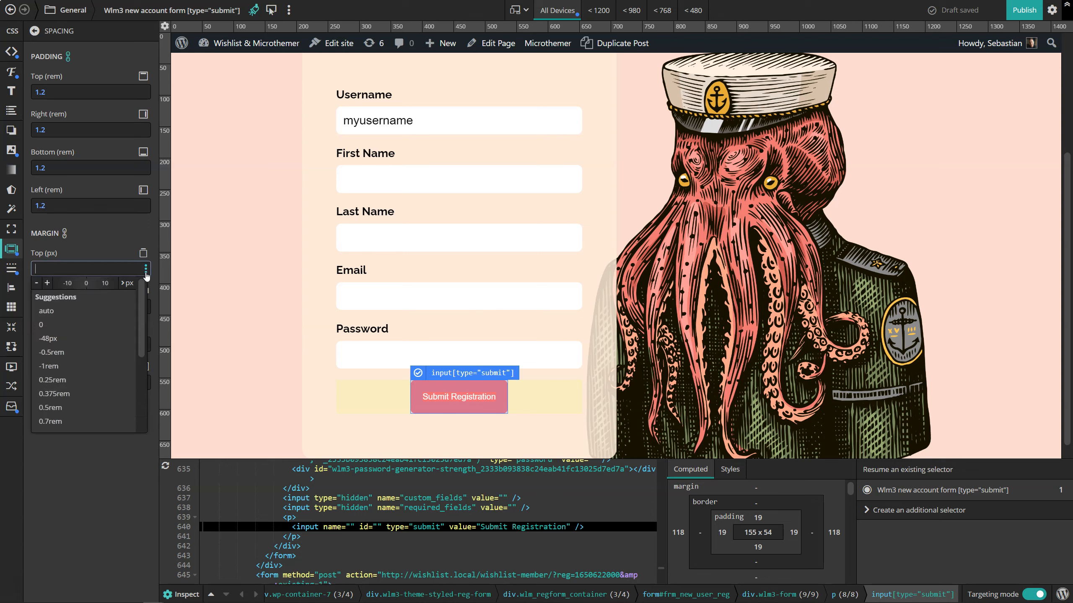
{"action": "left_click_drag", "start_coordinate": [100, 283], "coordinate": [20, 287]}
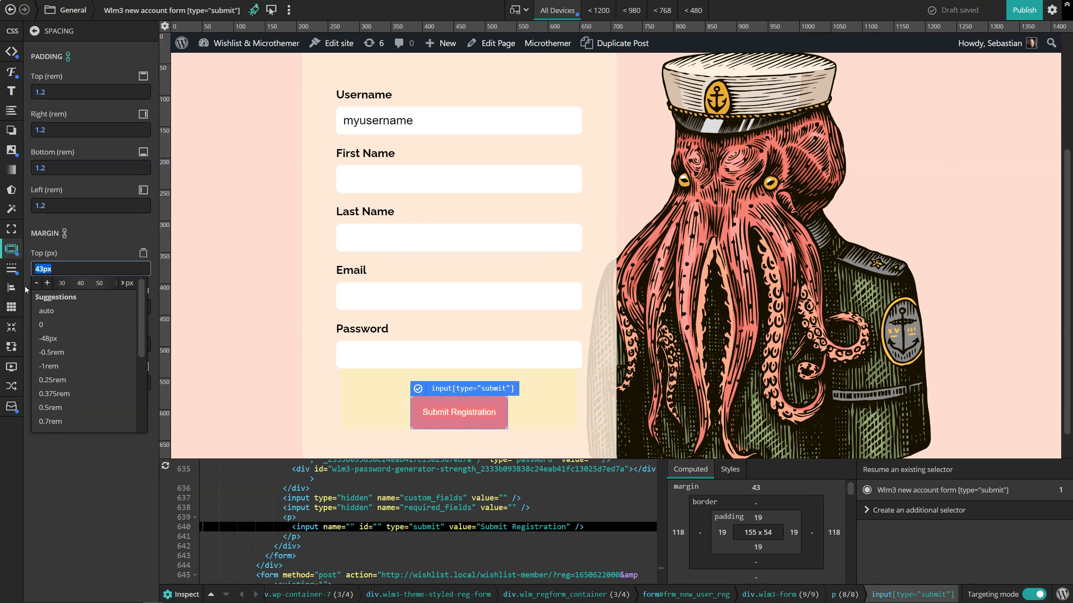
- Select the registration form container beneath the tabs for styling
{"action": "scroll", "coordinate": [309, 194], "scroll_direction": "up", "scroll_amount": 3}
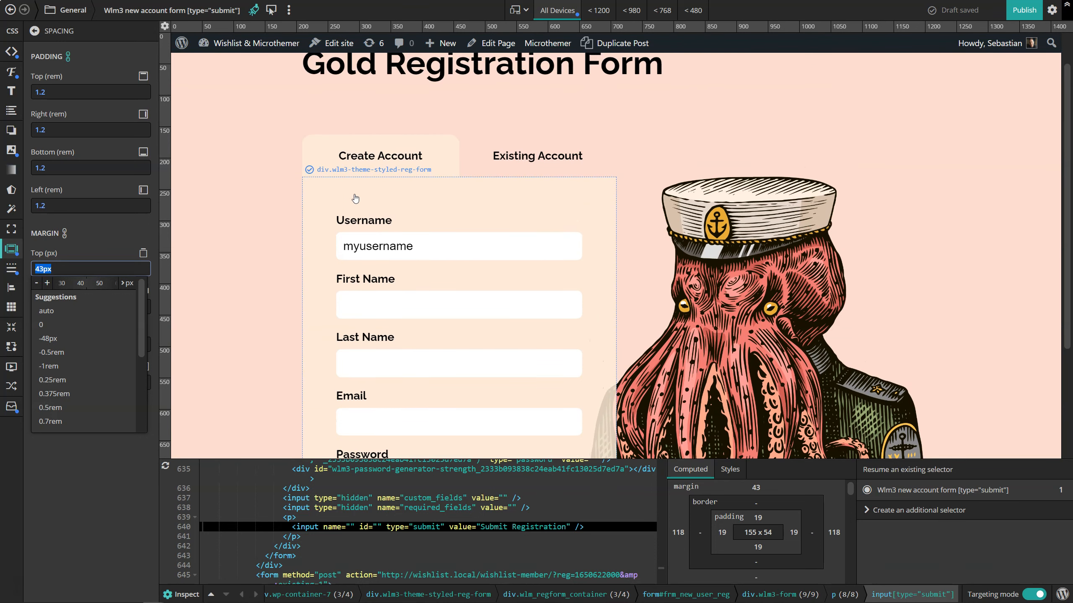
{"action": "left_click", "coordinate": [314, 192]}
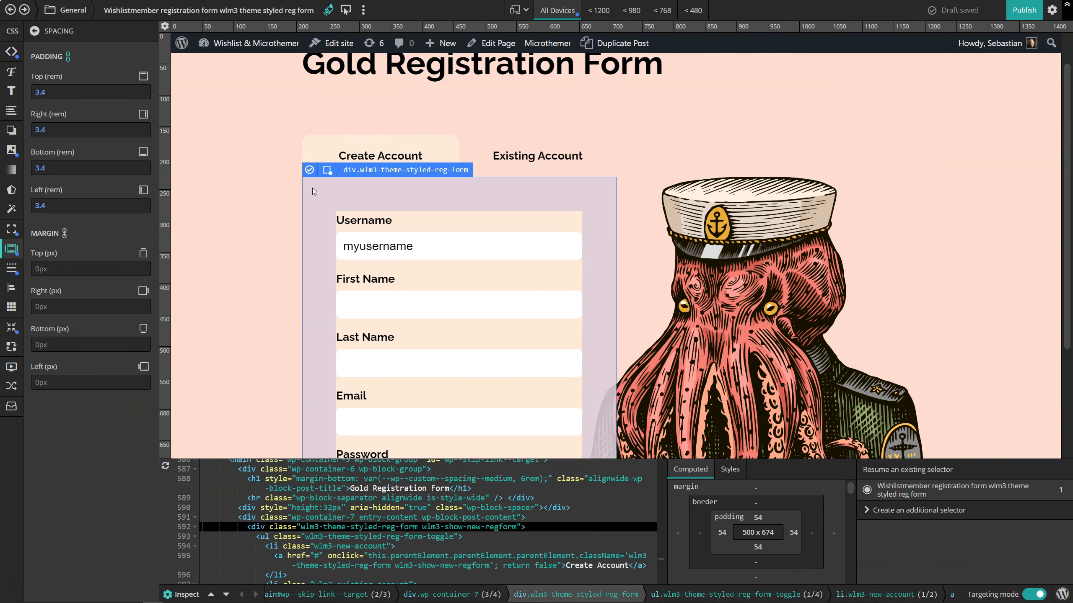
{"action": "scroll", "coordinate": [317, 192], "scroll_direction": "down", "scroll_amount": 3}
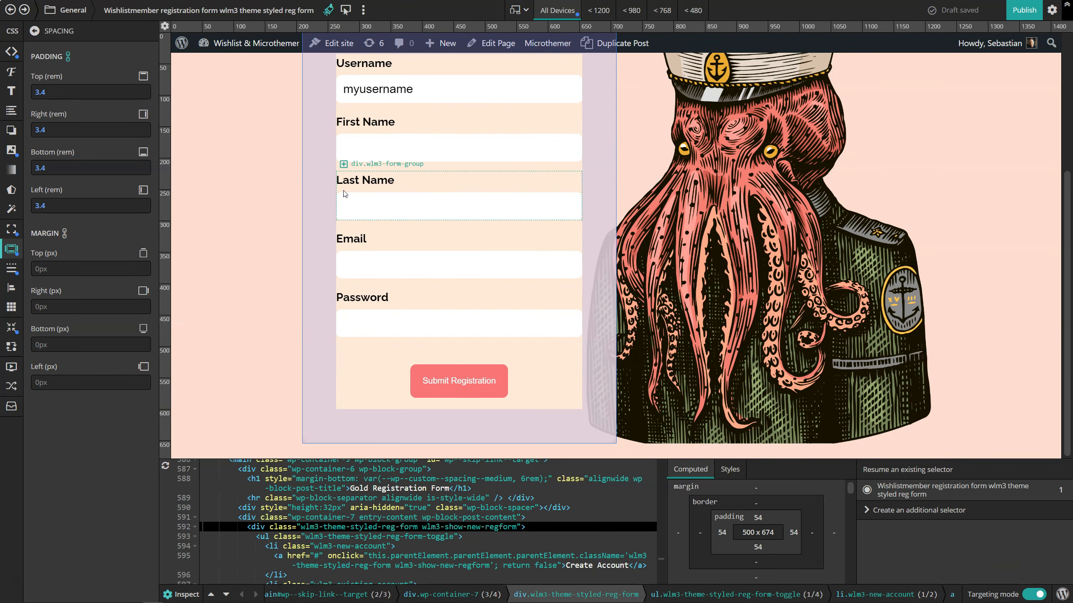
{"action": "scroll", "coordinate": [346, 193], "scroll_direction": "up", "scroll_amount": 2}
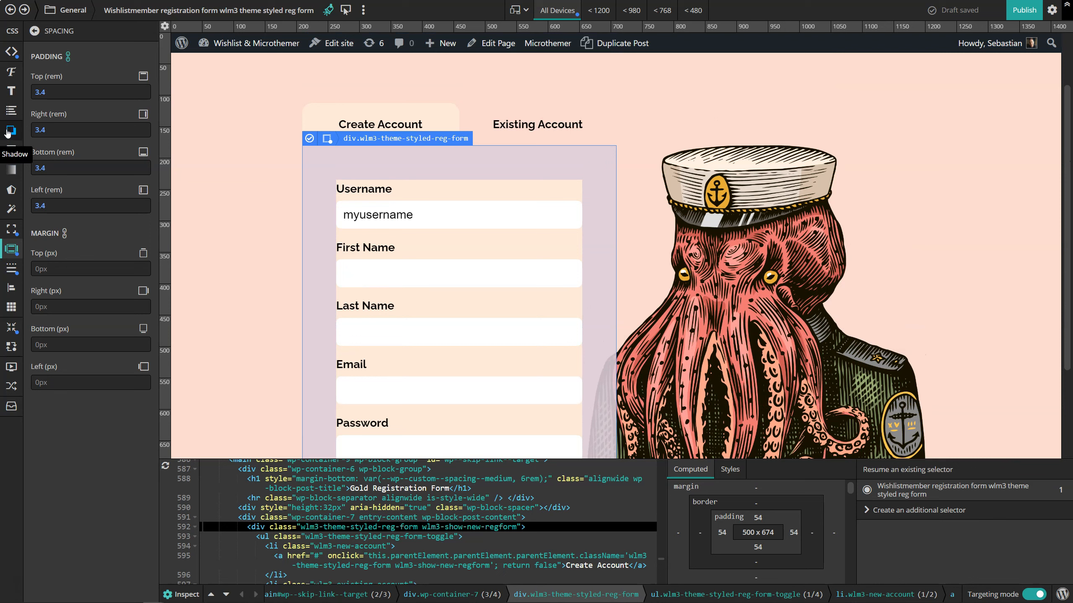
- Try a box shadow with a 13px blur on the form container and clear it again
{"action": "left_click", "coordinate": [7, 132]}
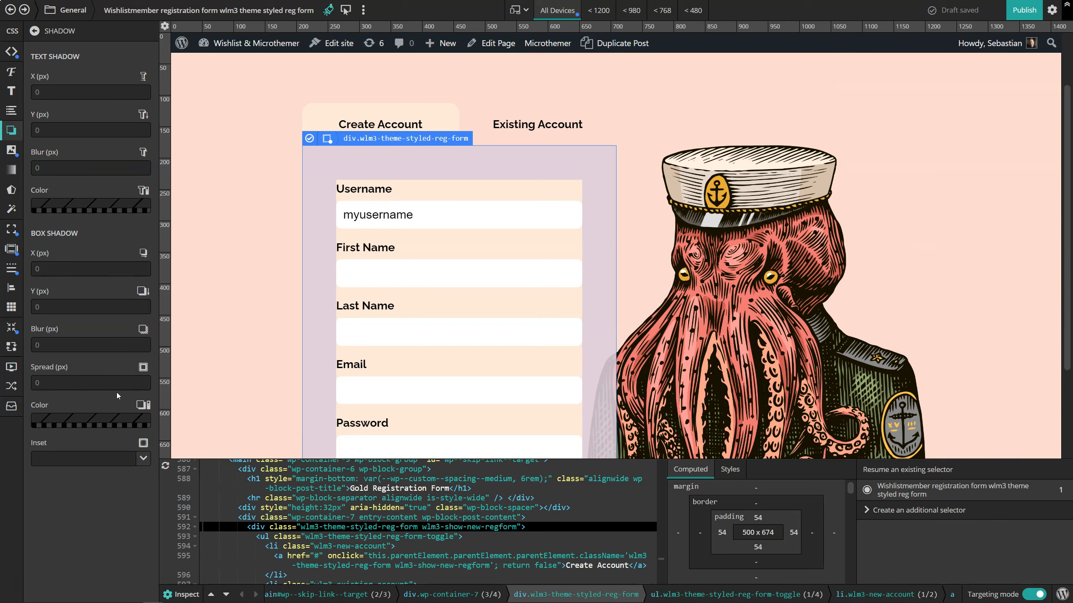
{"action": "left_click", "coordinate": [77, 345]}
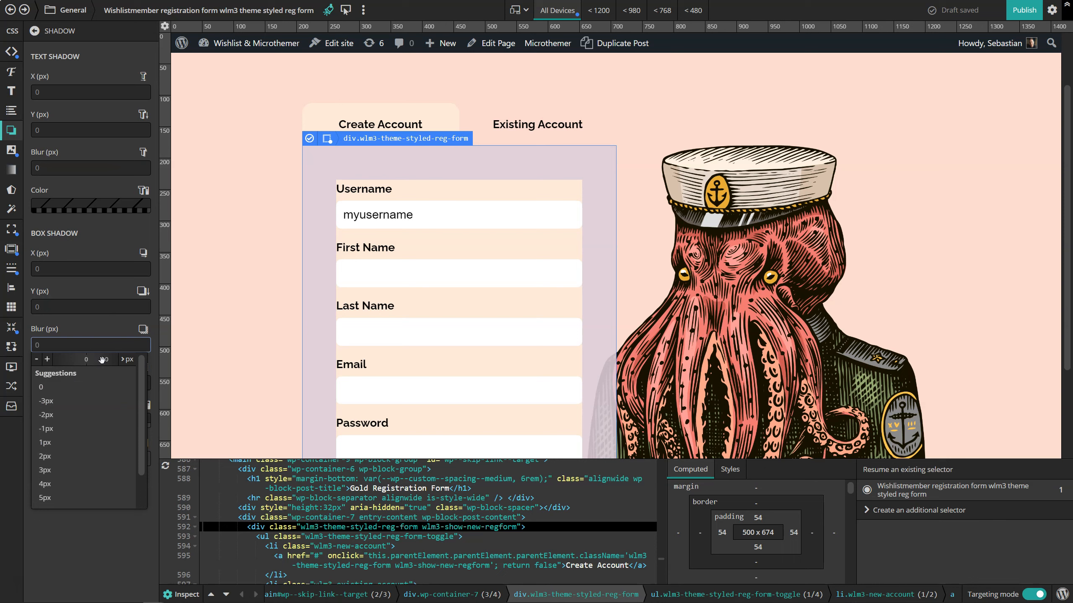
{"action": "left_click_drag", "start_coordinate": [101, 359], "coordinate": [77, 359]}
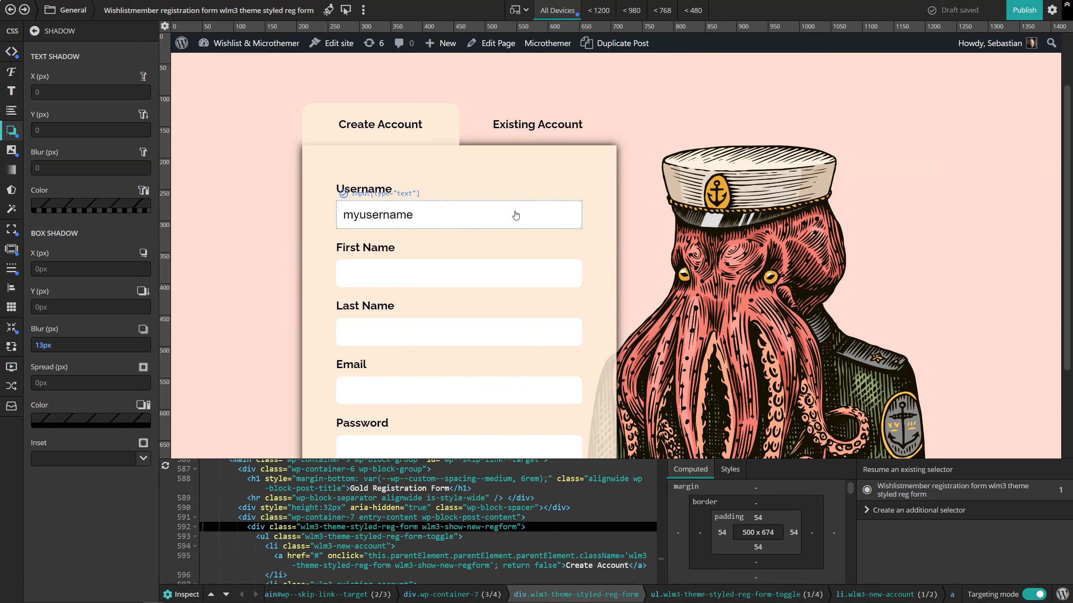
{"action": "left_click", "coordinate": [137, 345]}
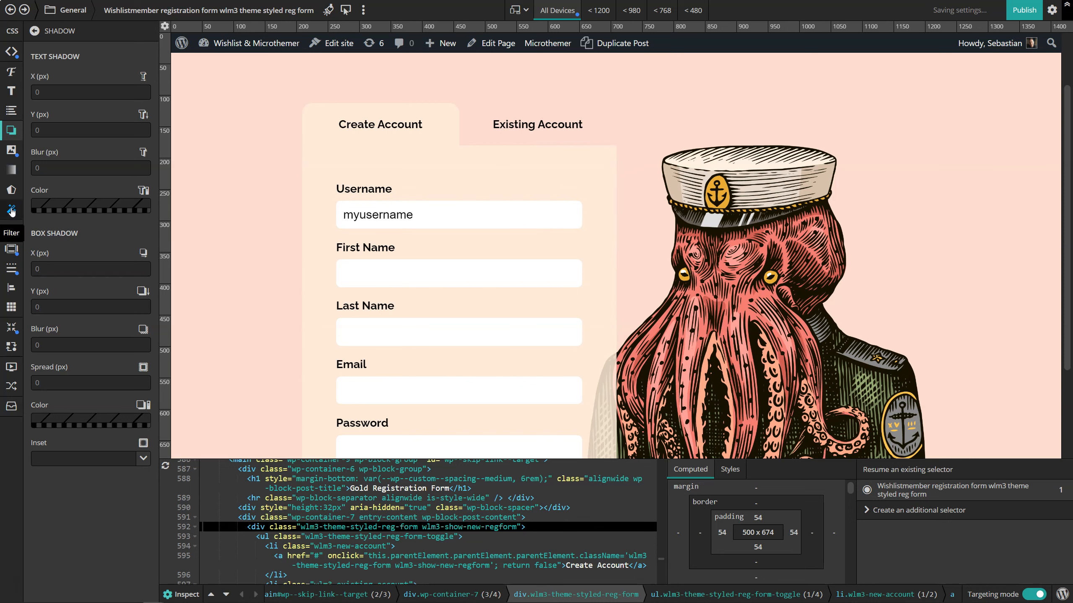
- Apply a drop-shadow filter of 0 0 20px rgba(0,0,0,.3) to the form container
{"action": "left_click", "coordinate": [11, 209]}
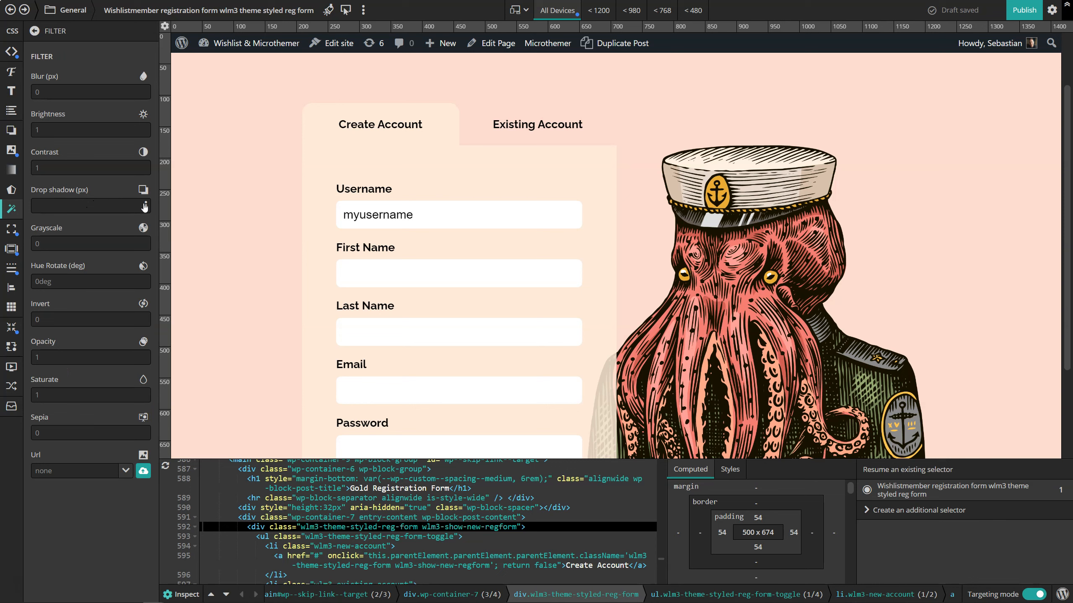
{"action": "left_click", "coordinate": [97, 205]}
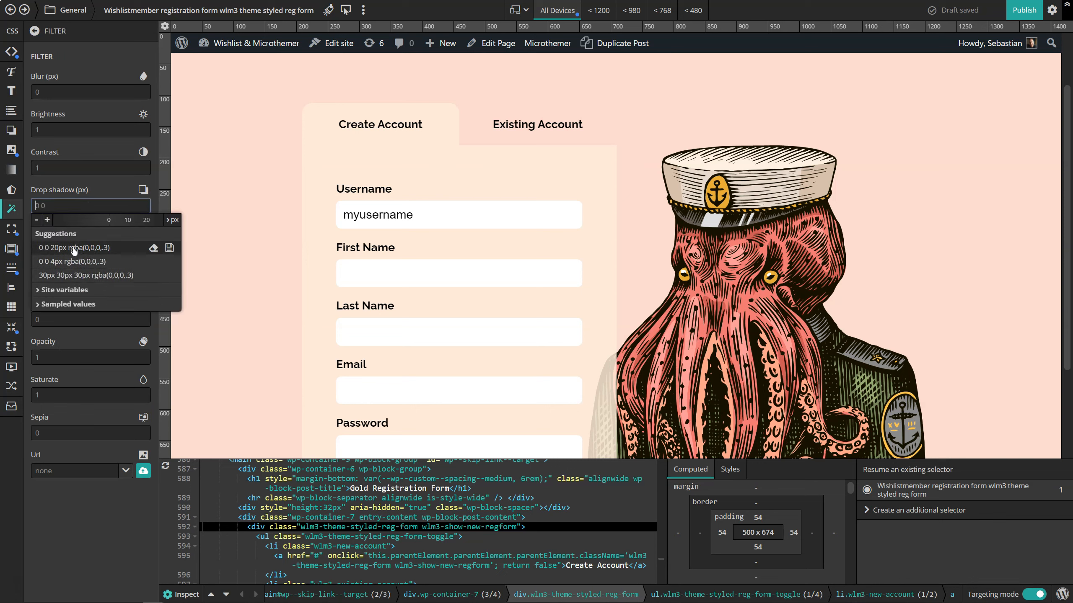
{"action": "left_click", "coordinate": [74, 248]}
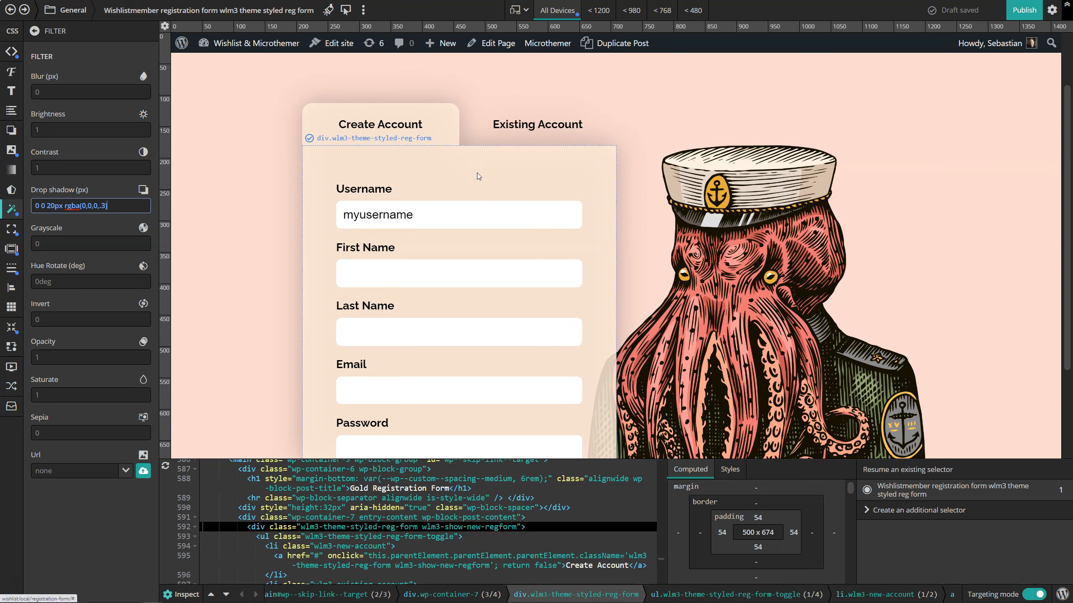
- Review the shadow around the form and tabs, check the Existing Account form, and return to Create Account
{"action": "scroll", "coordinate": [393, 292], "scroll_direction": "down", "scroll_amount": 2}
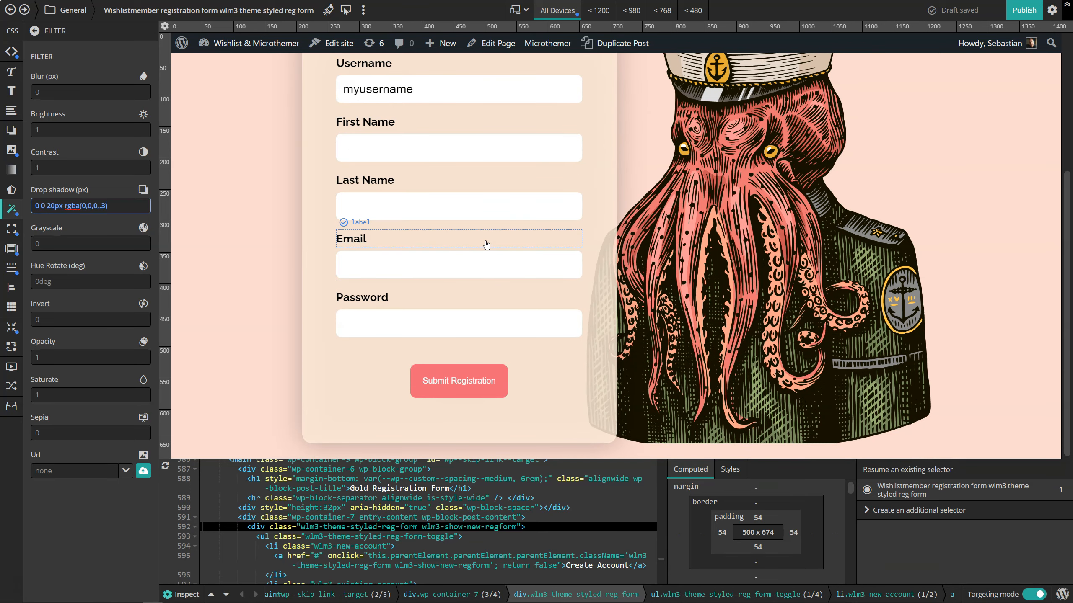
{"action": "scroll", "coordinate": [489, 242], "scroll_direction": "up", "scroll_amount": 1}
{"action": "scroll", "coordinate": [488, 242], "scroll_direction": "up", "scroll_amount": 2}
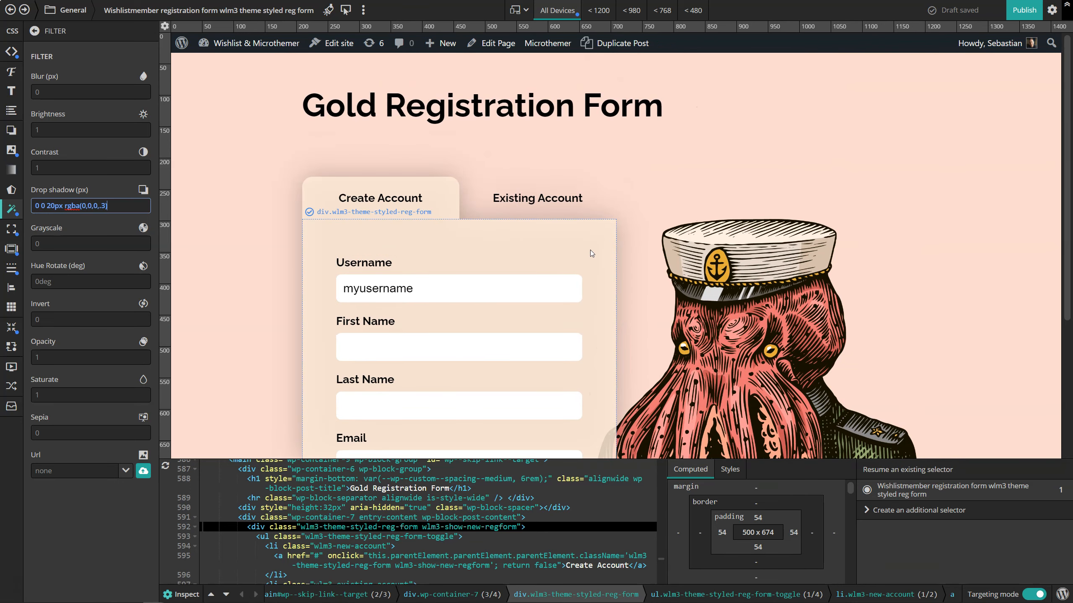
{"action": "left_click", "coordinate": [536, 202]}
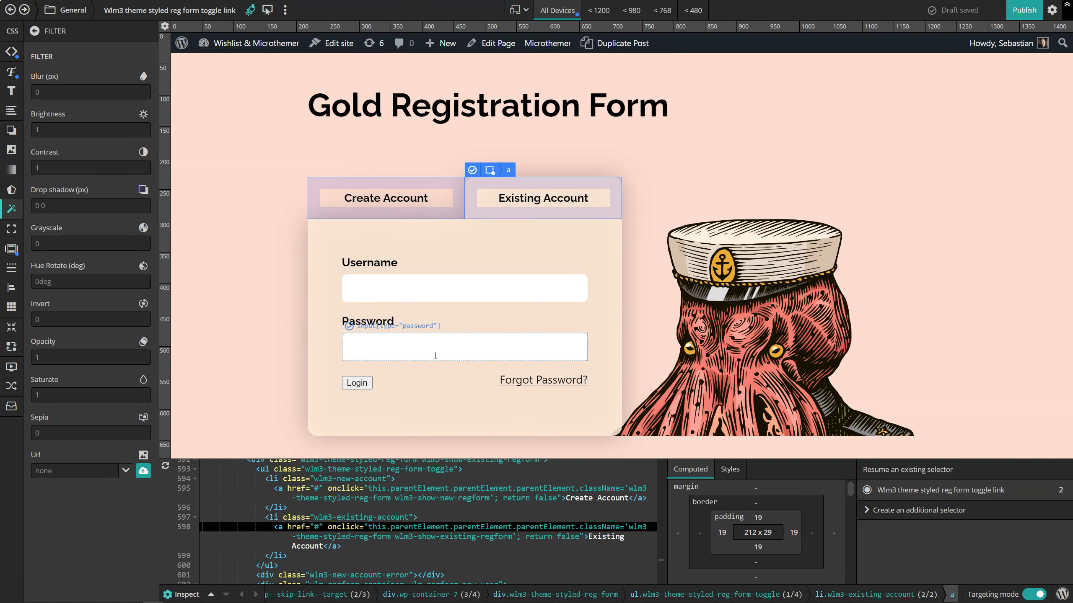
{"action": "left_click", "coordinate": [376, 199]}
- Re-target the Submit Registration button's selector to .wishlistmember-registration-form .wlm3-form [type="submit"], so it covers both forms' submit buttons
{"action": "scroll", "coordinate": [459, 318], "scroll_direction": "down", "scroll_amount": 5}
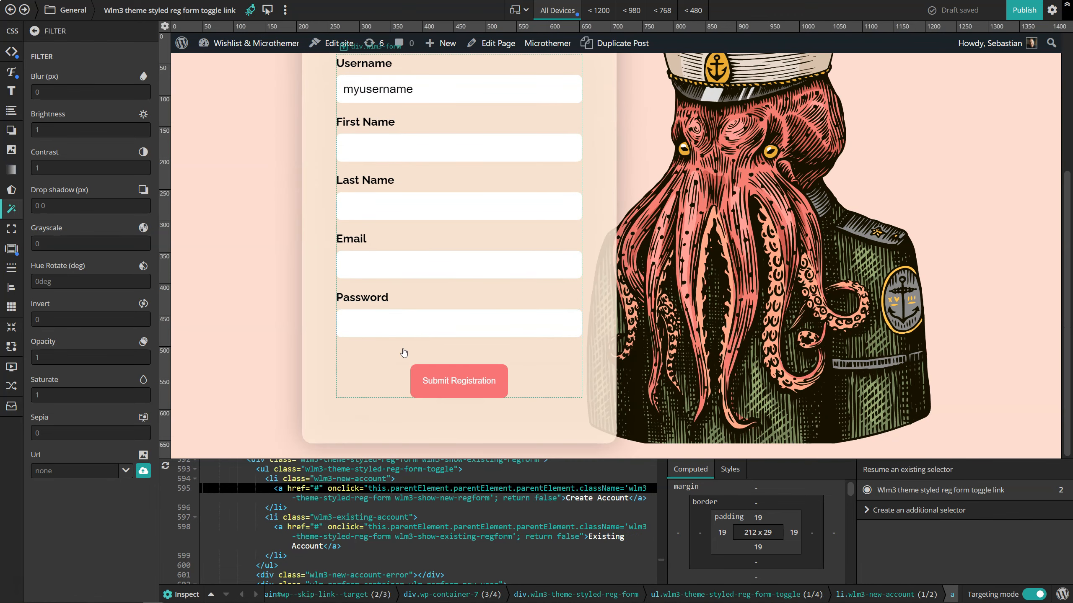
{"action": "left_click", "coordinate": [502, 377]}
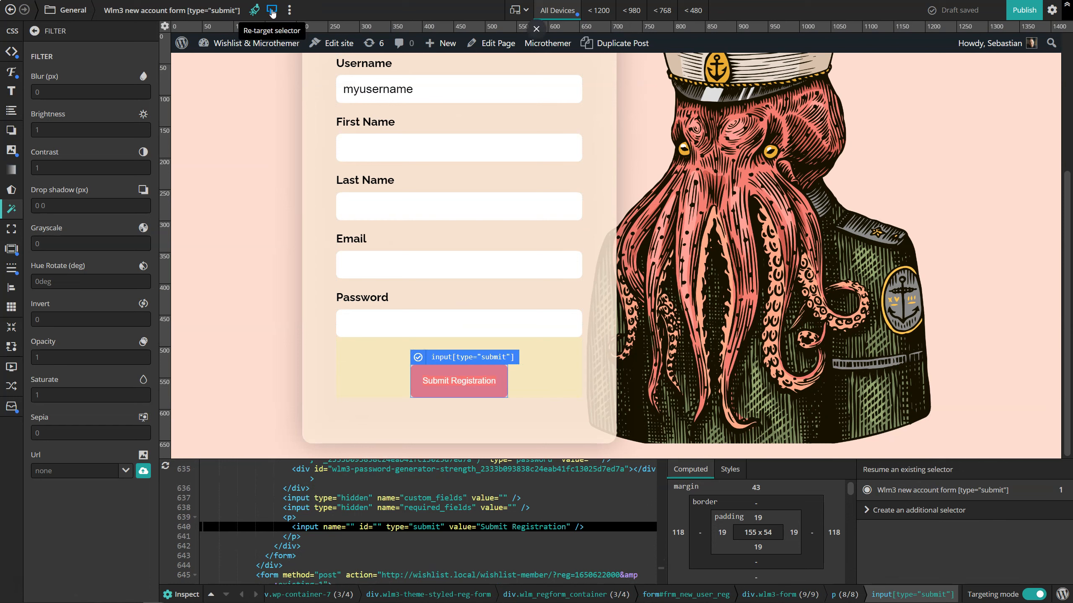
{"action": "left_click", "coordinate": [271, 12]}
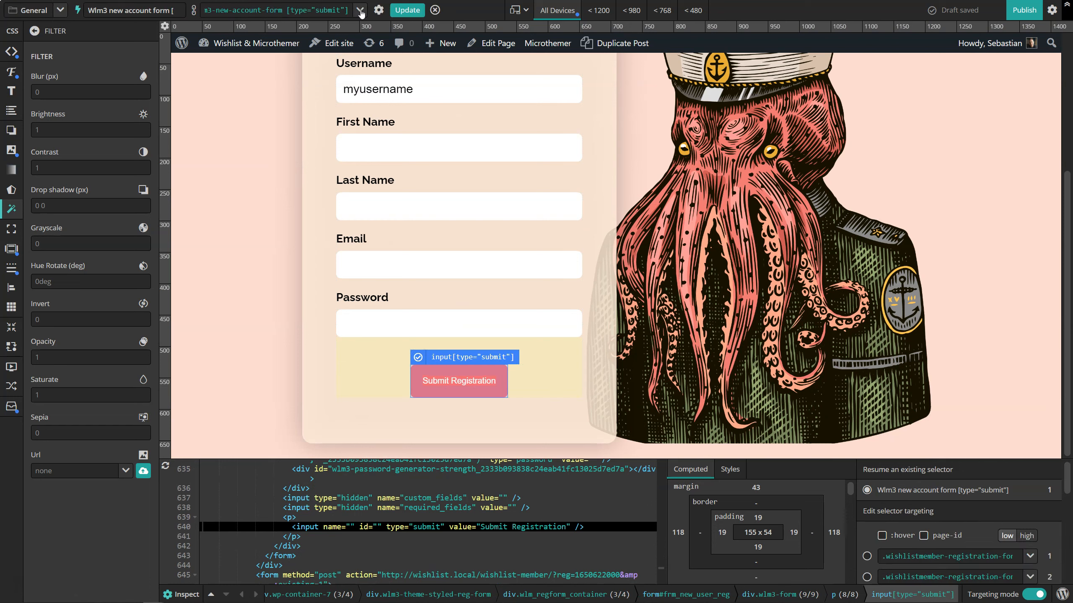
{"action": "left_click", "coordinate": [360, 11]}
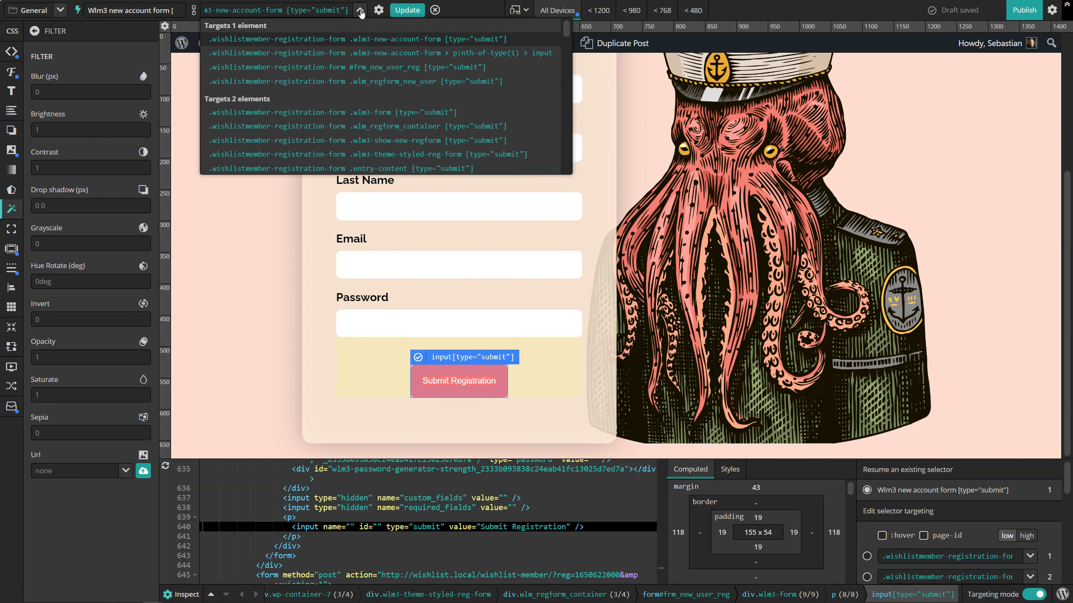
{"action": "left_click", "coordinate": [478, 8]}
{"action": "scroll", "coordinate": [980, 576], "scroll_direction": "down", "scroll_amount": 1}
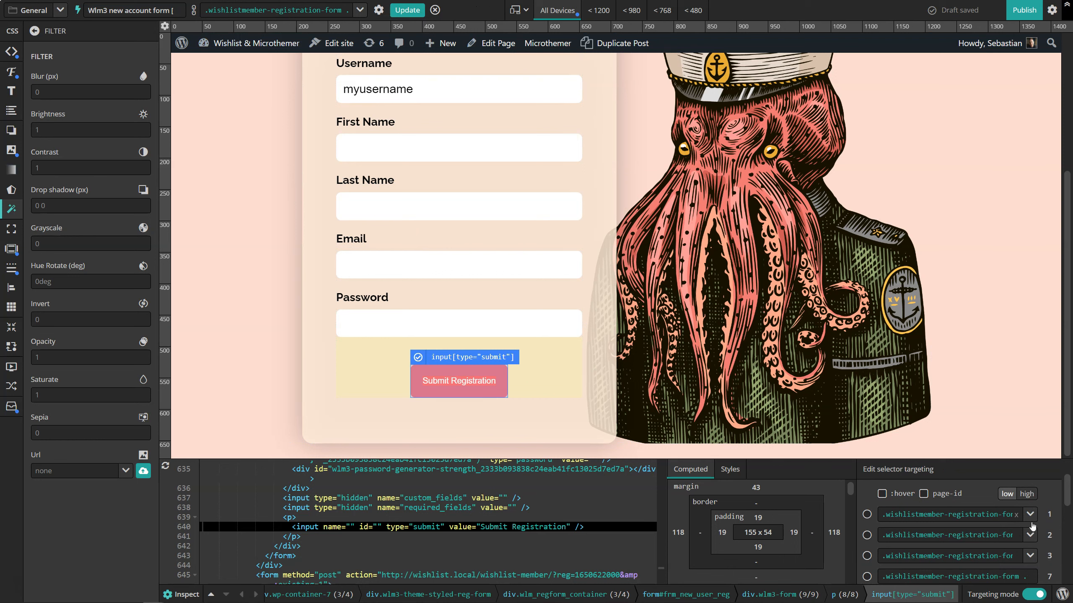
{"action": "left_click", "coordinate": [867, 535]}
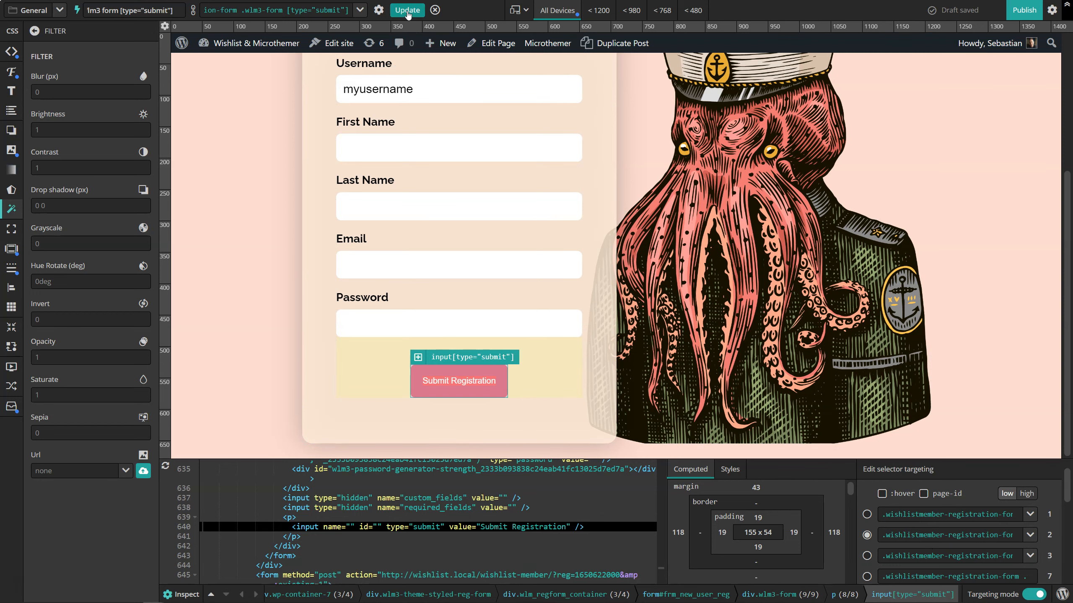
{"action": "left_click", "coordinate": [407, 10]}
- Show the Existing Account form and inspect the position and float settings of its Forgot Password? link
{"action": "scroll", "coordinate": [422, 182], "scroll_direction": "up", "scroll_amount": 4}
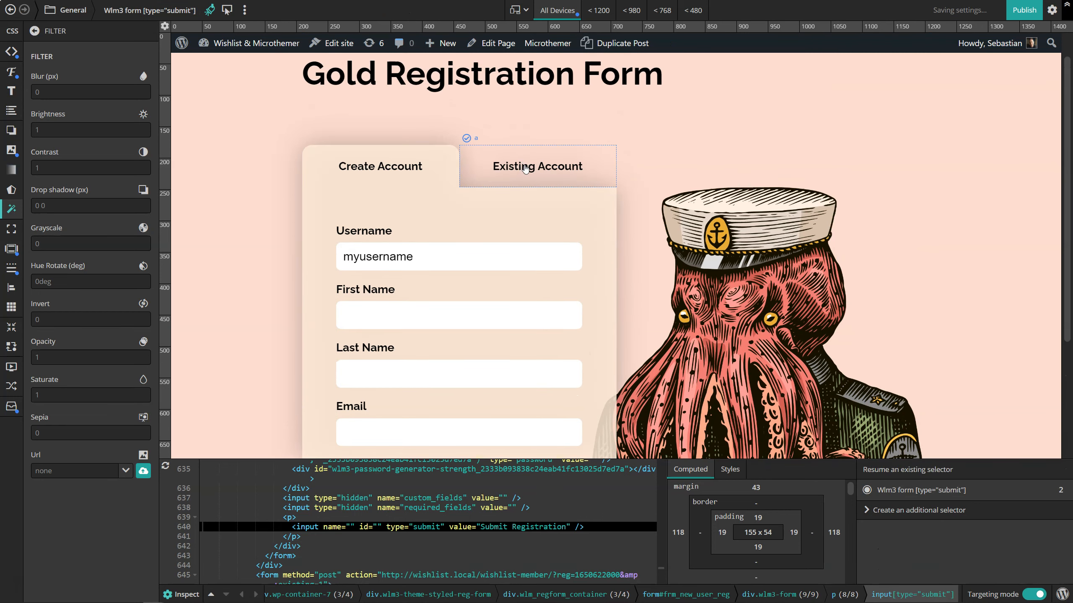
{"action": "left_click", "coordinate": [525, 169]}
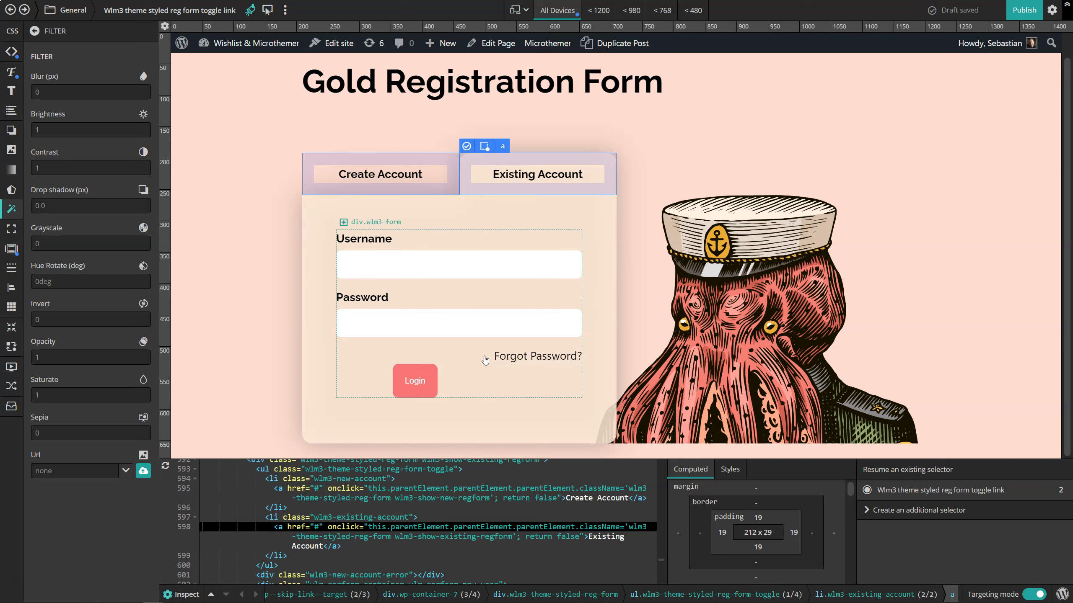
{"action": "left_click", "coordinate": [515, 362]}
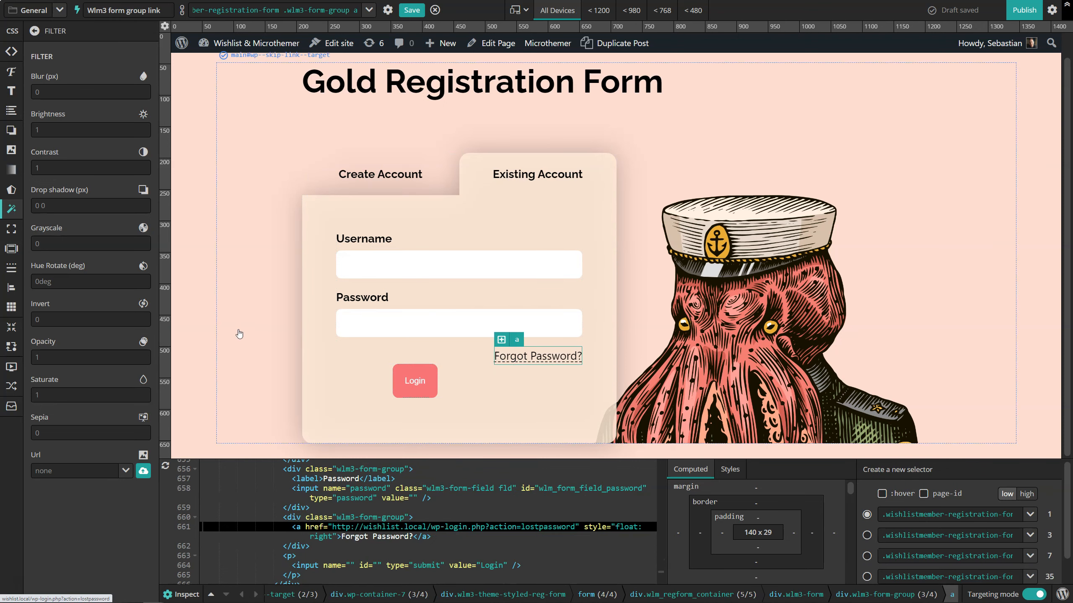
{"action": "left_click", "coordinate": [12, 329]}
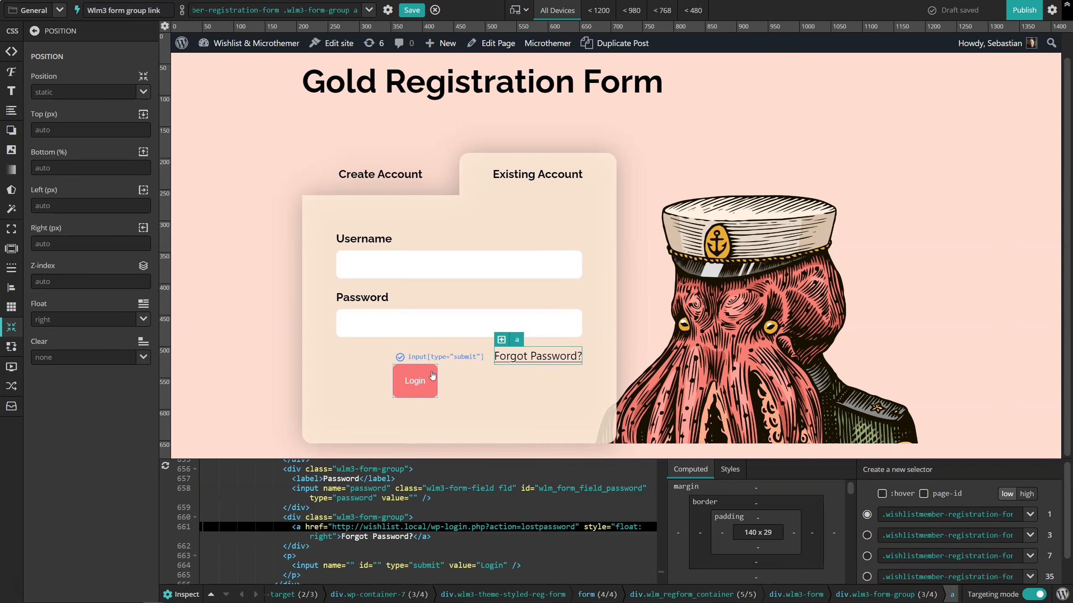
- Set the Login button's clear property to right
{"action": "left_click", "coordinate": [432, 374]}
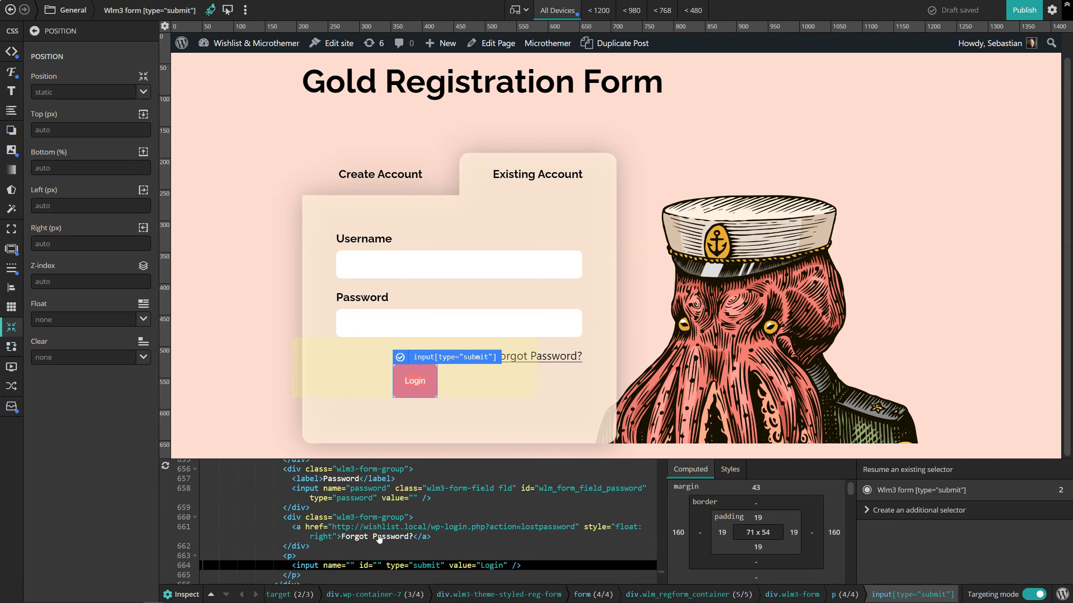
{"action": "left_click", "coordinate": [68, 362]}
{"action": "left_click", "coordinate": [143, 357]}
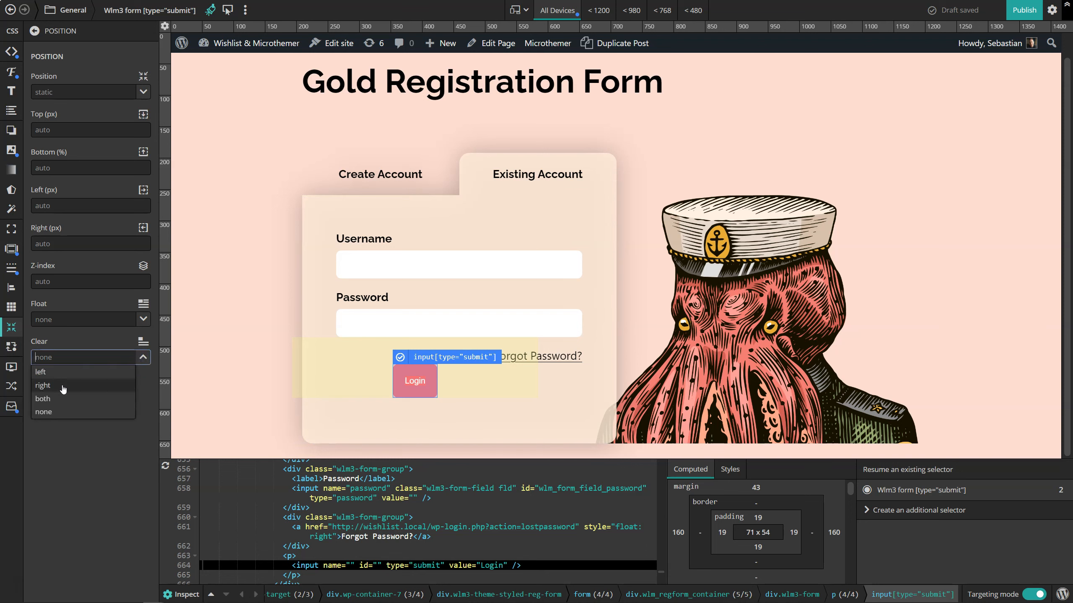
{"action": "left_click", "coordinate": [66, 388]}
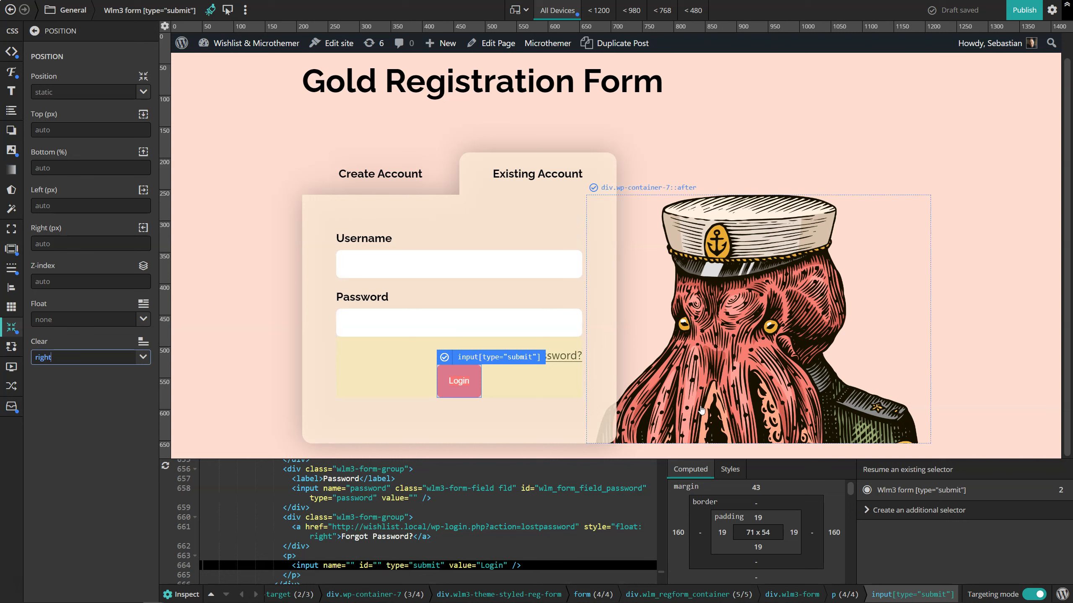
- Create an additional selector for the Login button only: .wishlistmember-registration-form .wlm3-existing-account-form [type="submit"]
{"action": "left_click", "coordinate": [941, 511]}
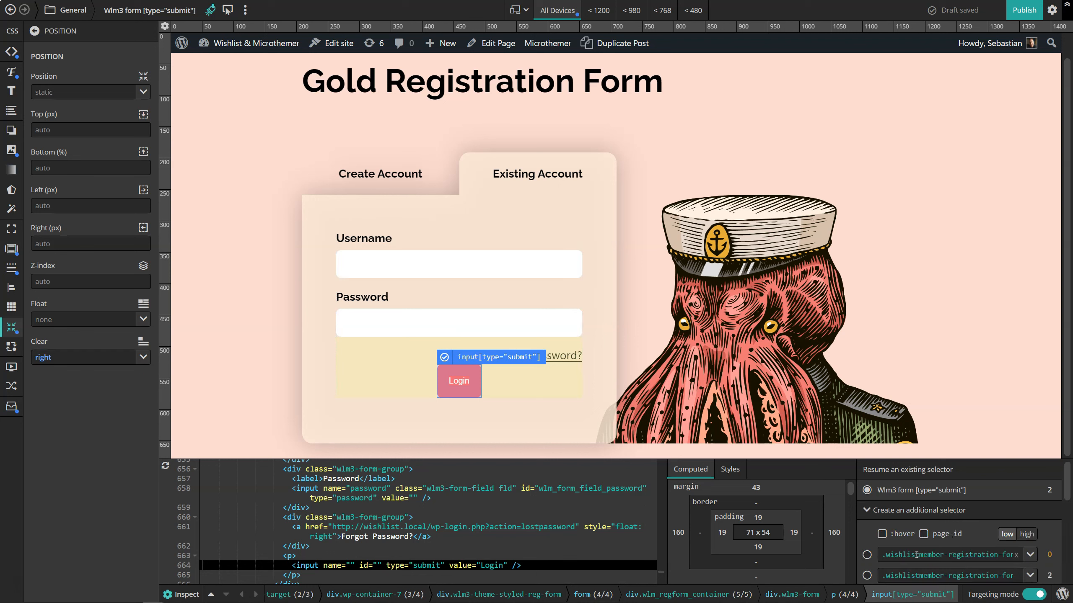
{"action": "left_click", "coordinate": [867, 555]}
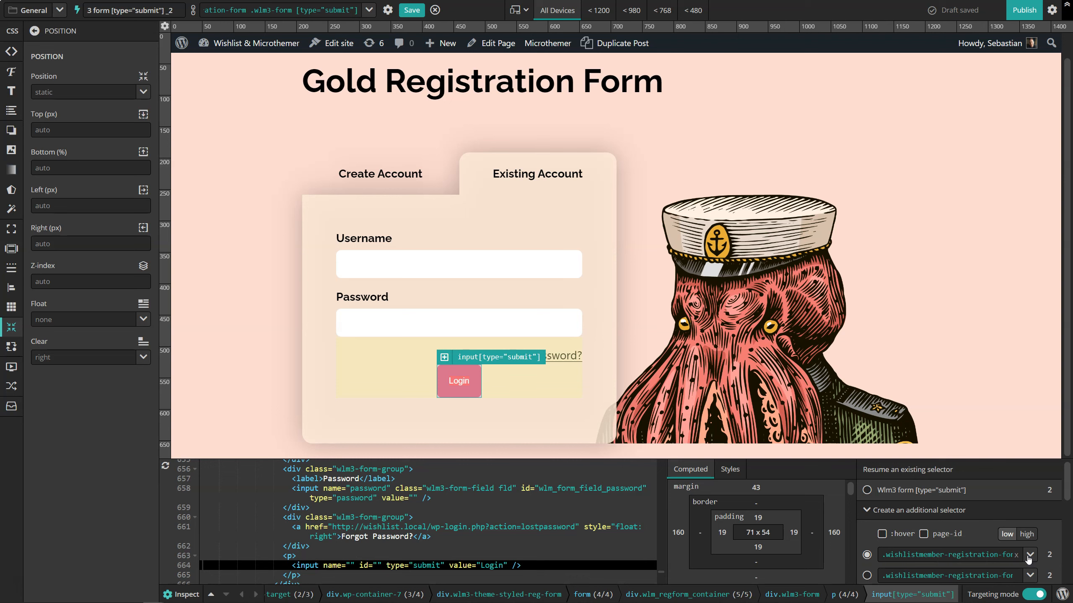
{"action": "left_click", "coordinate": [1029, 555]}
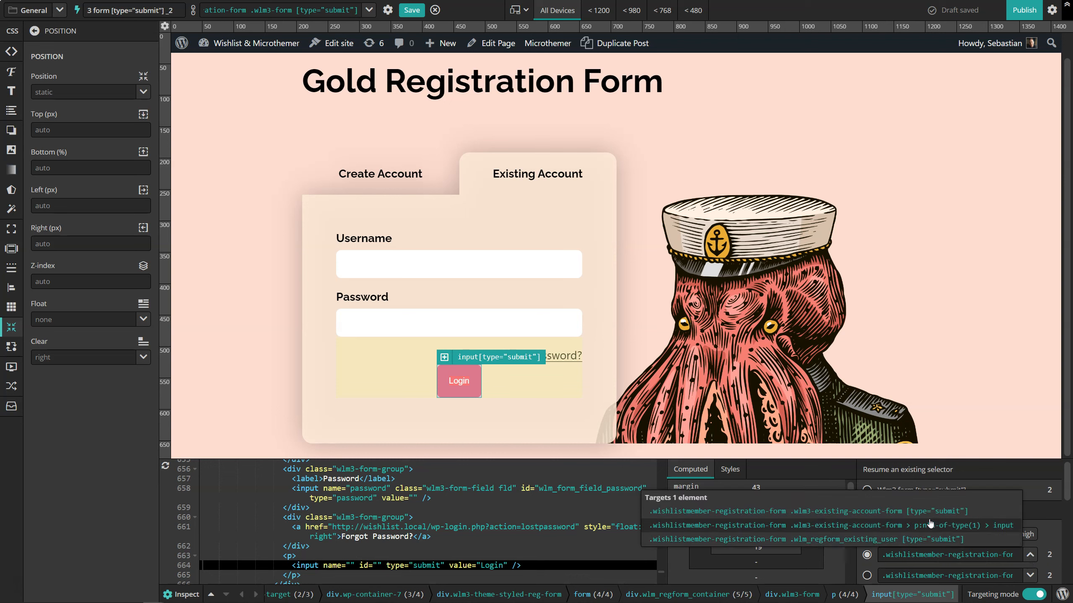
{"action": "left_click", "coordinate": [958, 512]}
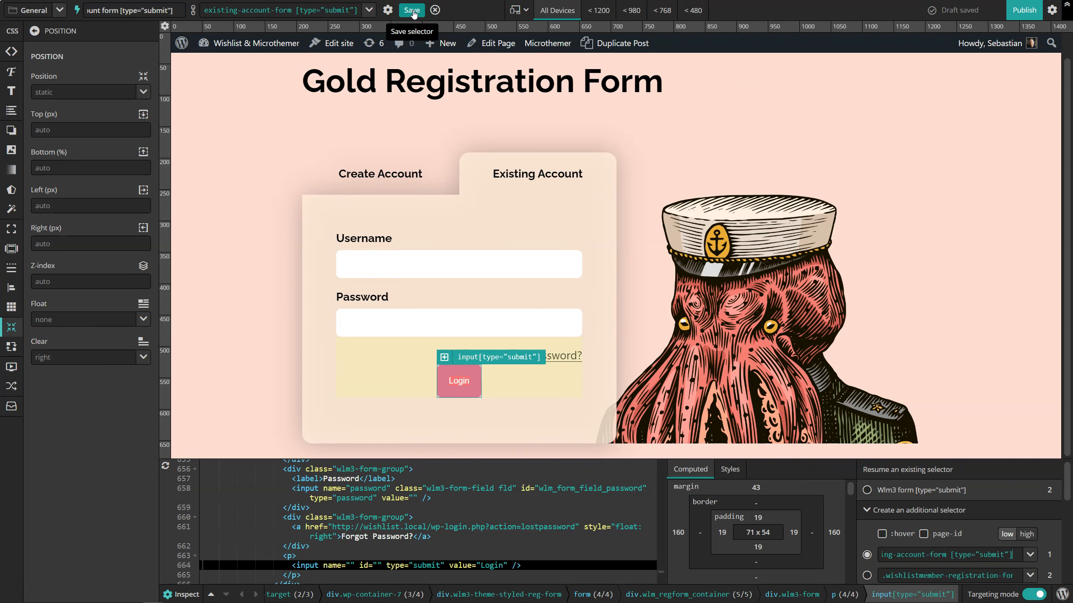
{"action": "left_click", "coordinate": [411, 10]}
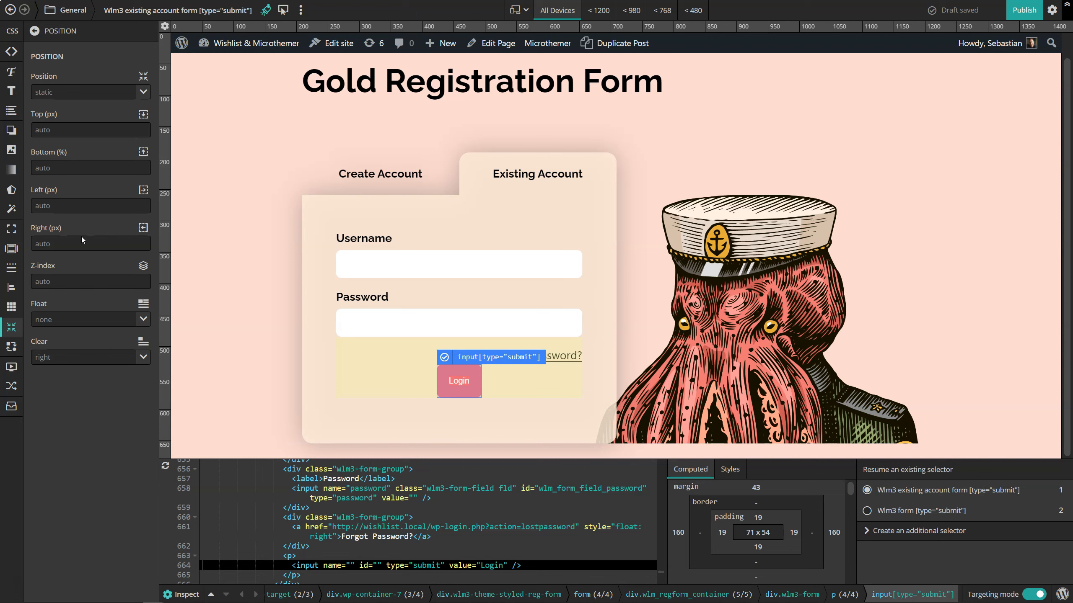
- Give the Login button a 68px top margin
{"action": "left_click", "coordinate": [11, 249]}
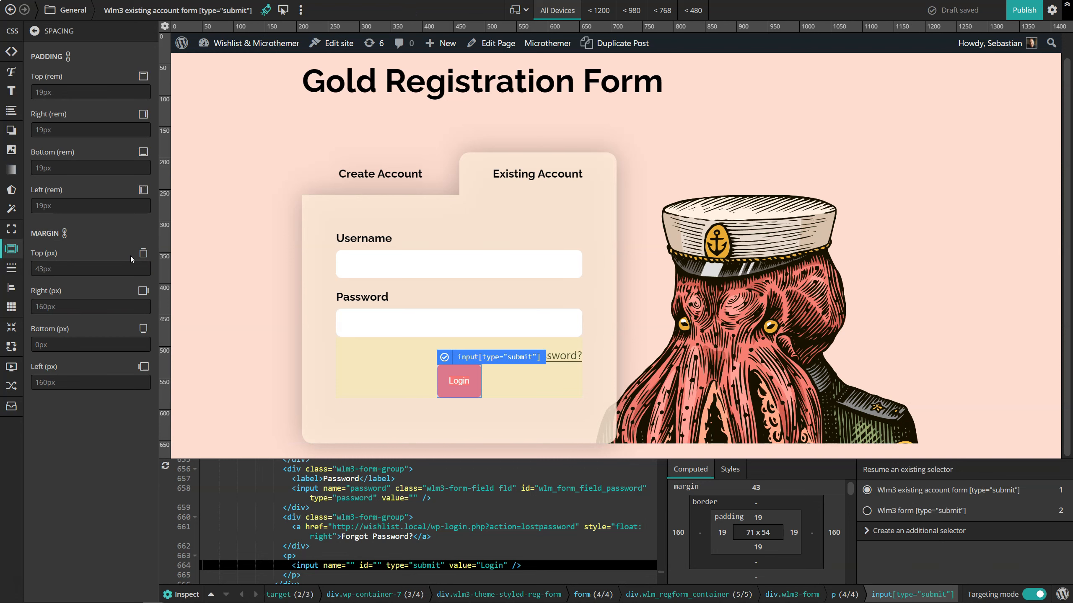
{"action": "left_click", "coordinate": [116, 268]}
{"action": "left_click_drag", "start_coordinate": [105, 293], "coordinate": [53, 287]}
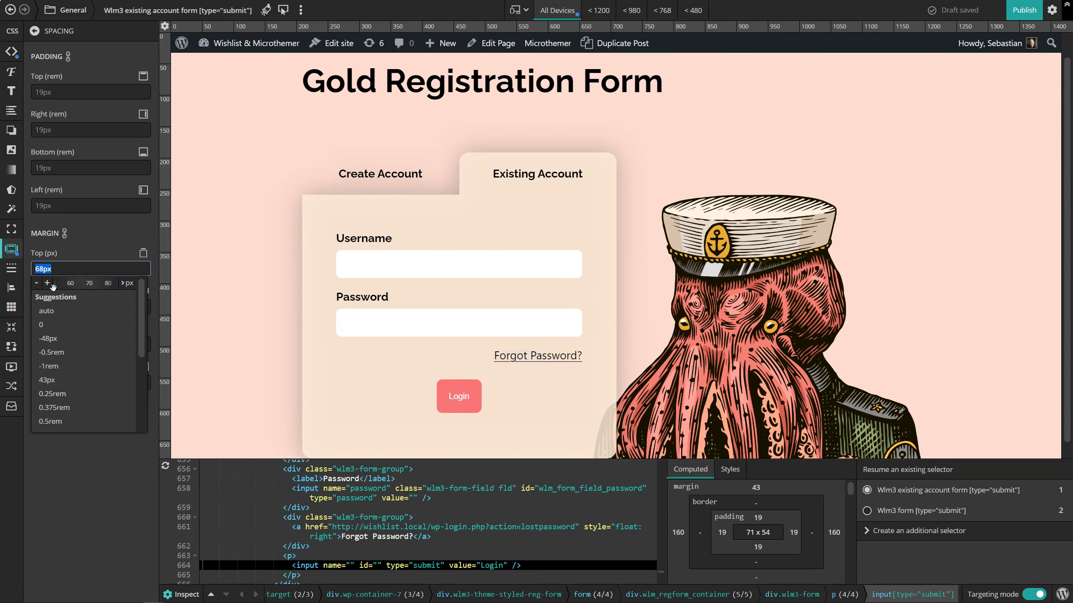
{"action": "scroll", "coordinate": [538, 201], "scroll_direction": "down", "scroll_amount": 1}
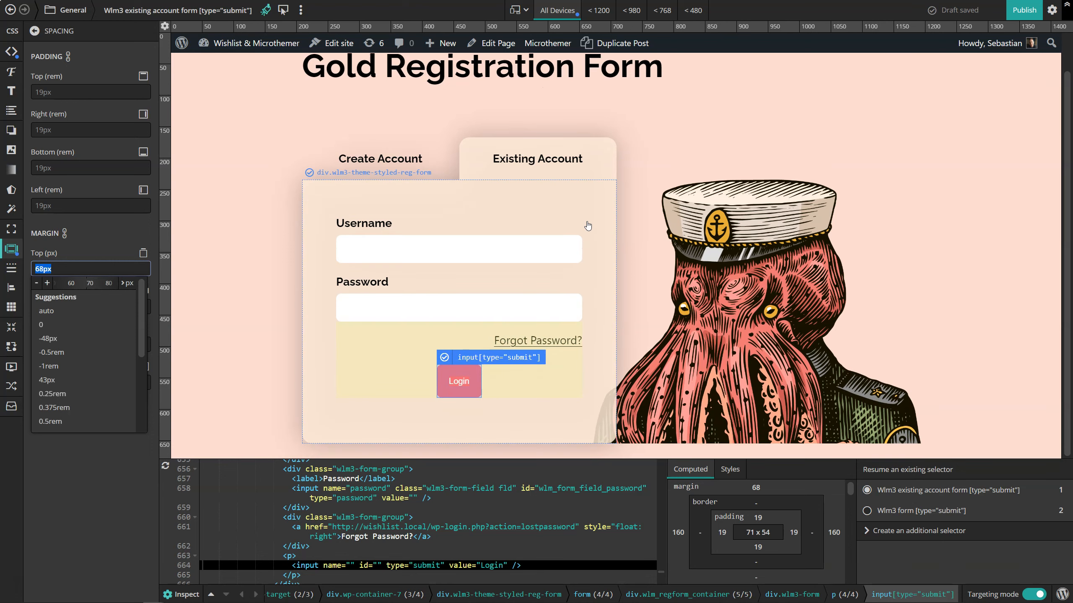
- Show the Create Account form and check the styled registration page from heading to submit button with element highlighting turned off
{"action": "left_click", "coordinate": [360, 159]}
{"action": "scroll", "coordinate": [594, 232], "scroll_direction": "down", "scroll_amount": 4}
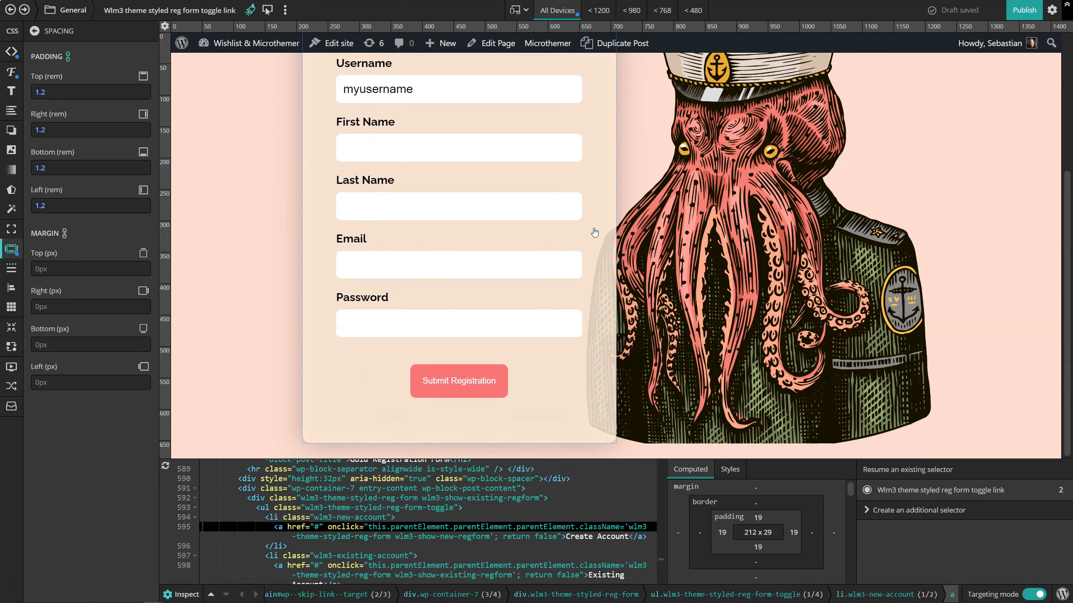
{"action": "scroll", "coordinate": [594, 232], "scroll_direction": "up", "scroll_amount": 4}
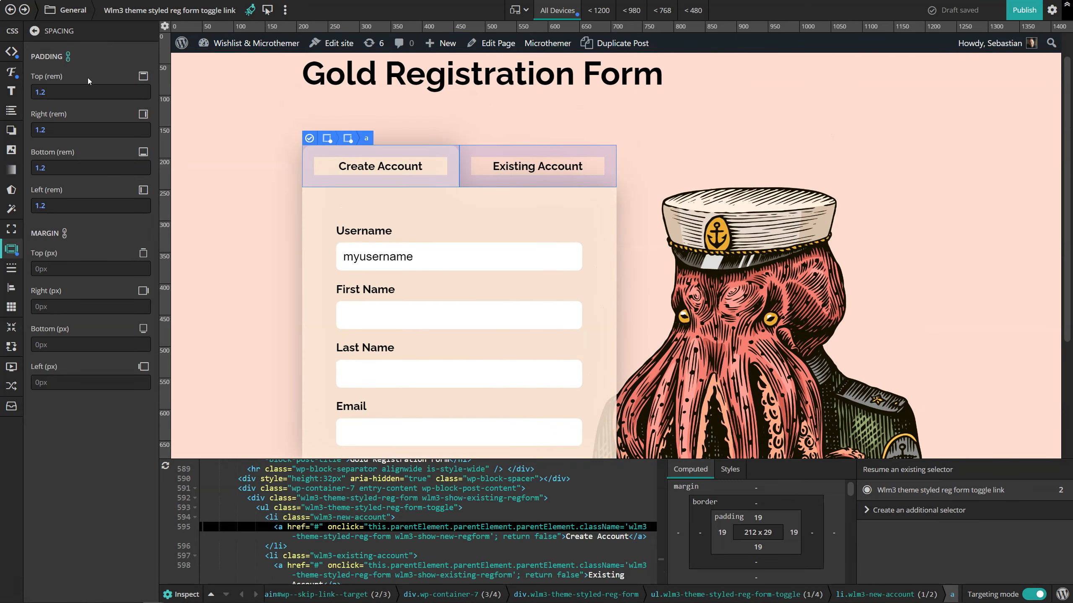
{"action": "left_click", "coordinate": [250, 11]}
{"action": "scroll", "coordinate": [752, 161], "scroll_direction": "up", "scroll_amount": 1}
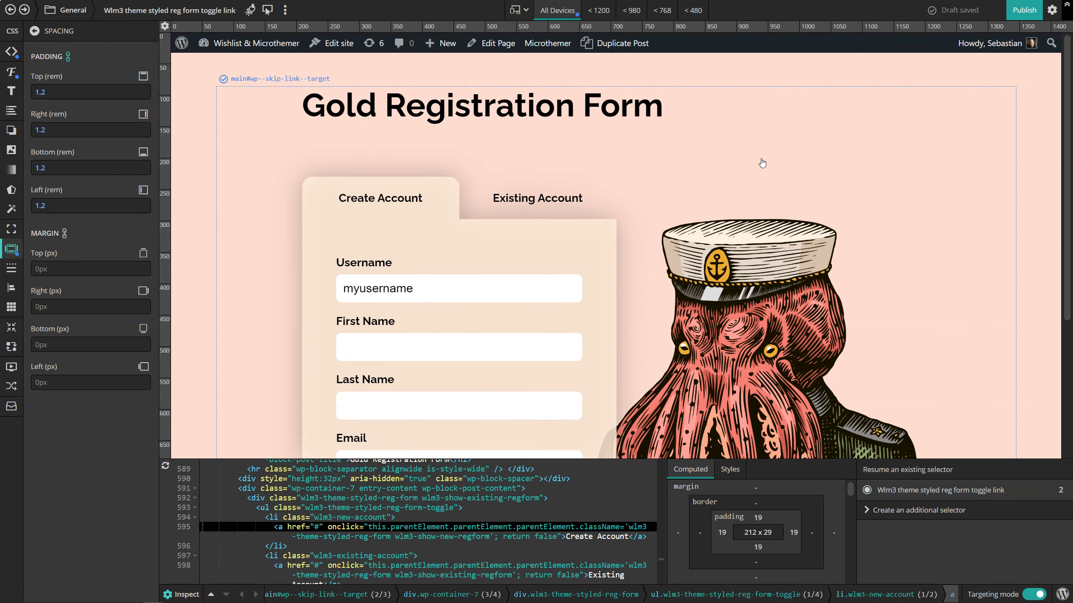
{"action": "scroll", "coordinate": [768, 156], "scroll_direction": "down", "scroll_amount": 5}
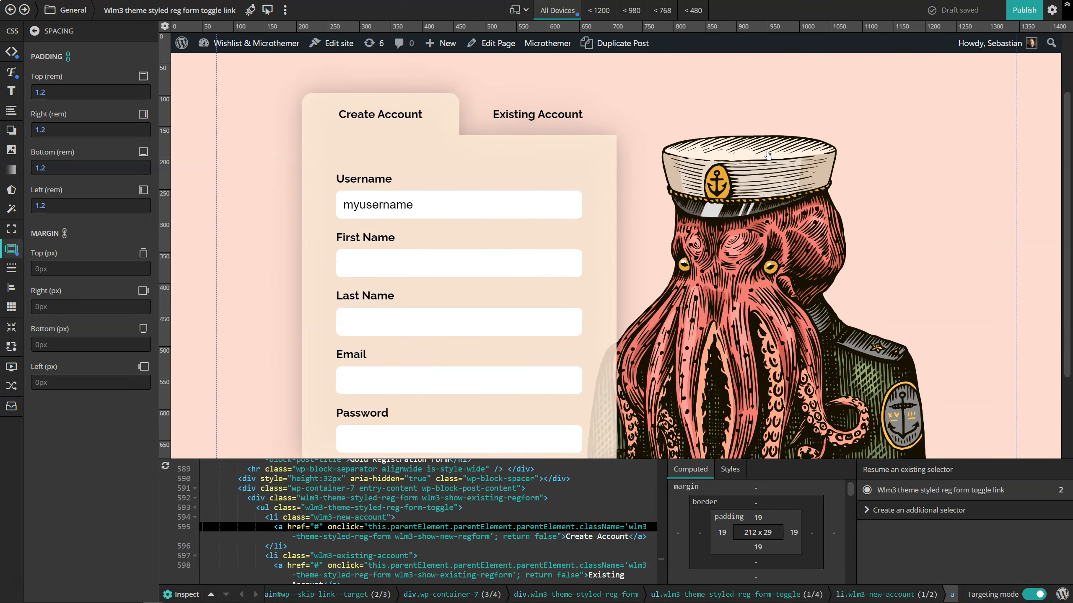
{"action": "scroll", "coordinate": [767, 155], "scroll_direction": "up", "scroll_amount": 5}
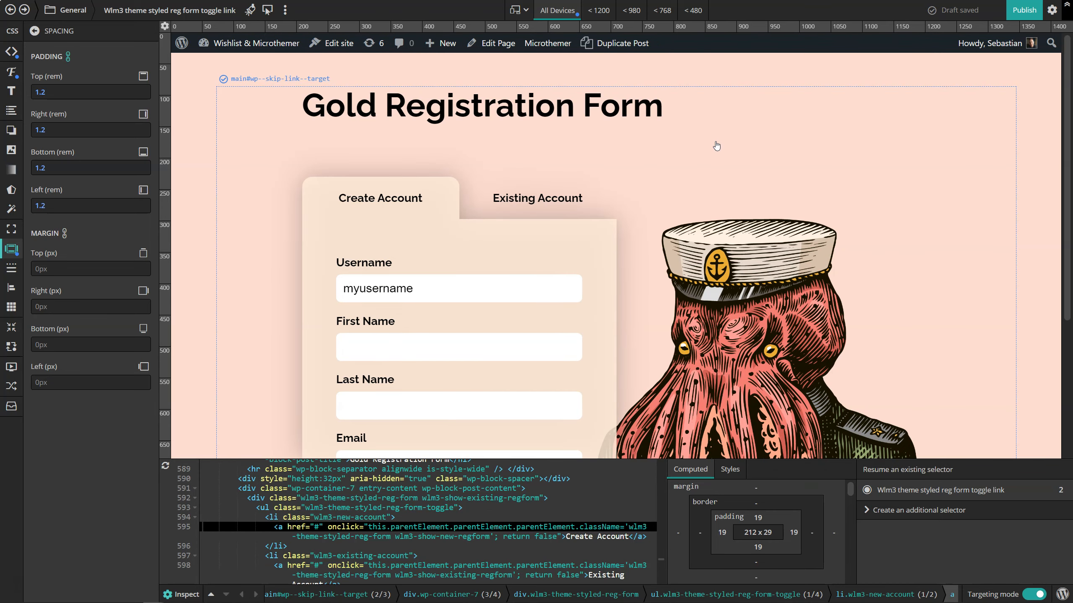
- Widen the sidebar and rename the General folder as "Registration forms"
{"action": "left_click", "coordinate": [68, 11]}
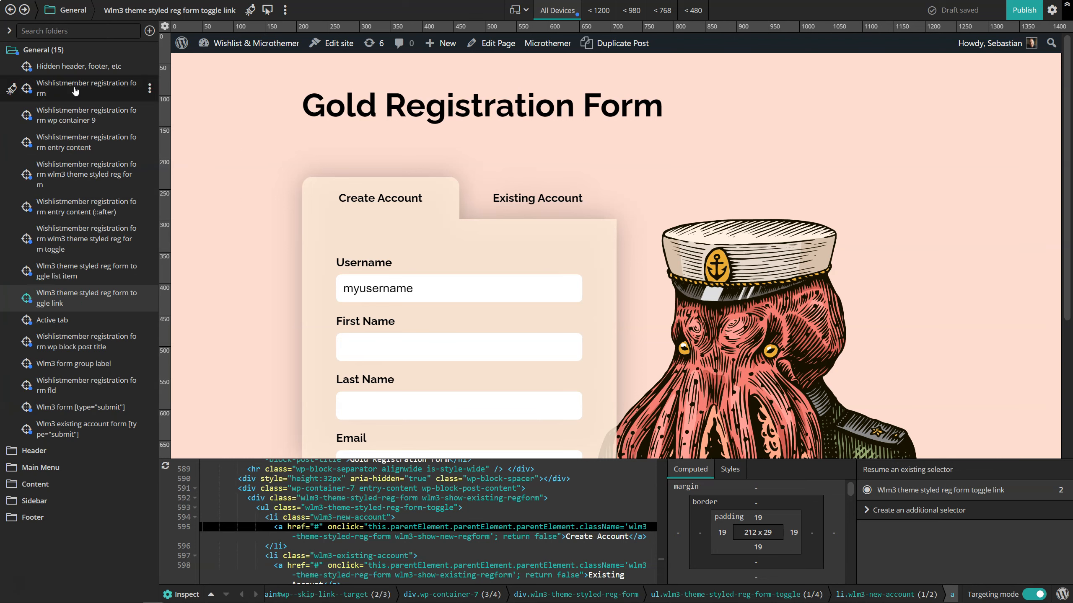
{"action": "left_click_drag", "start_coordinate": [156, 141], "coordinate": [232, 138]}
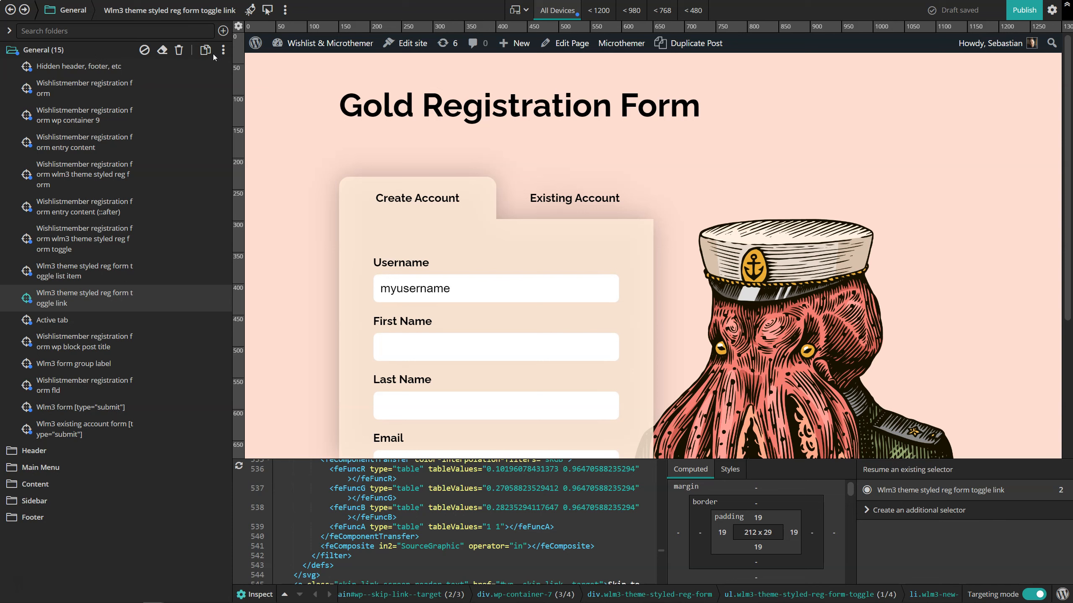
{"action": "left_click", "coordinate": [223, 50]}
{"action": "double_click", "coordinate": [320, 96]}
{"action": "type", "text": "Registration forms"}
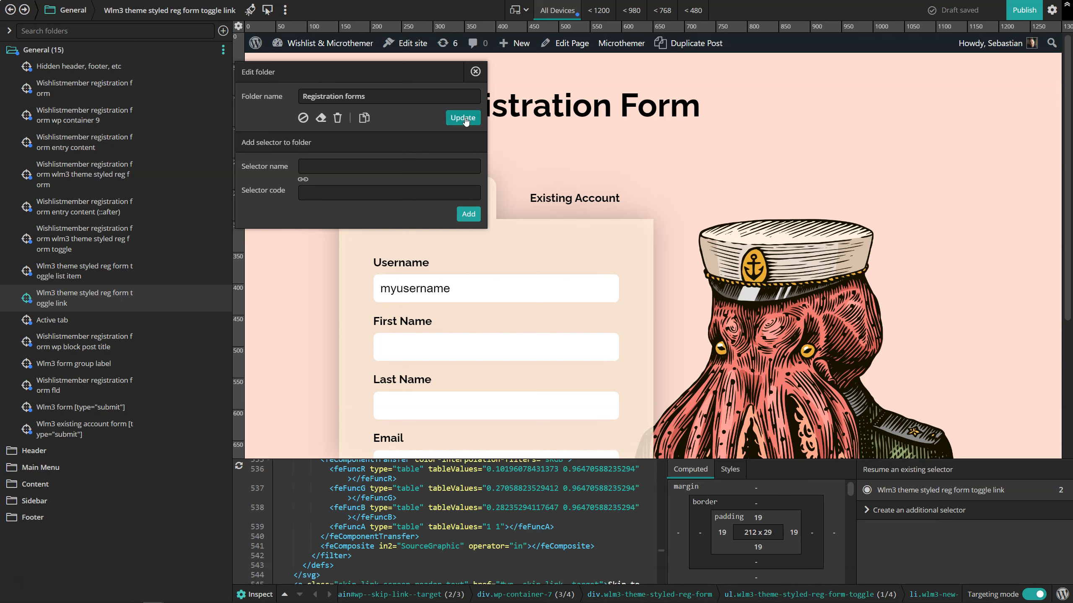
{"action": "left_click", "coordinate": [464, 119]}
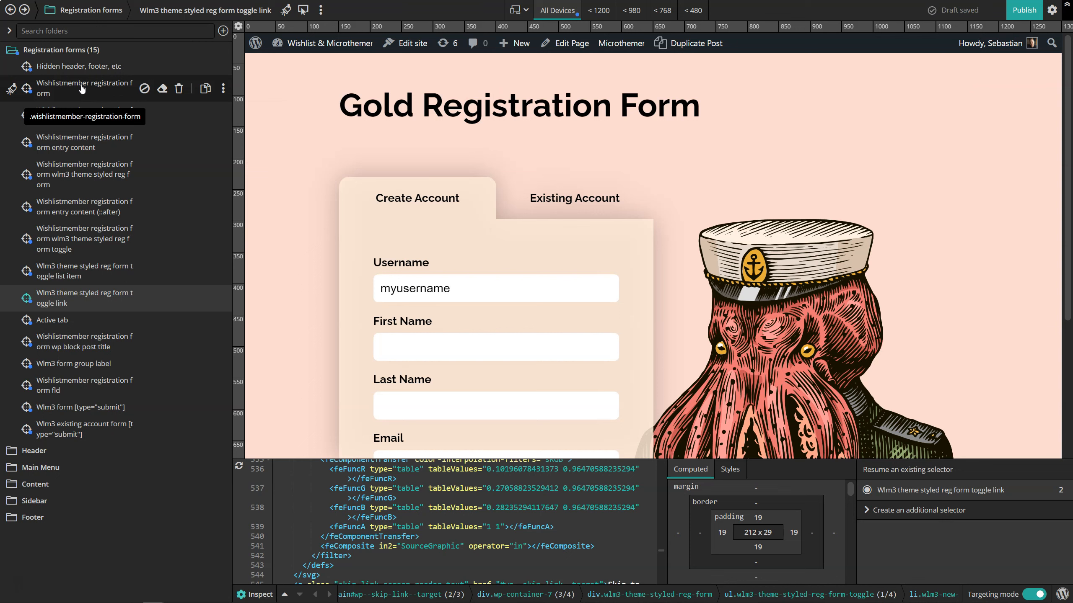
- Rename the .wishlistmember-registration-form selector as "Body"
{"action": "left_click", "coordinate": [59, 84]}
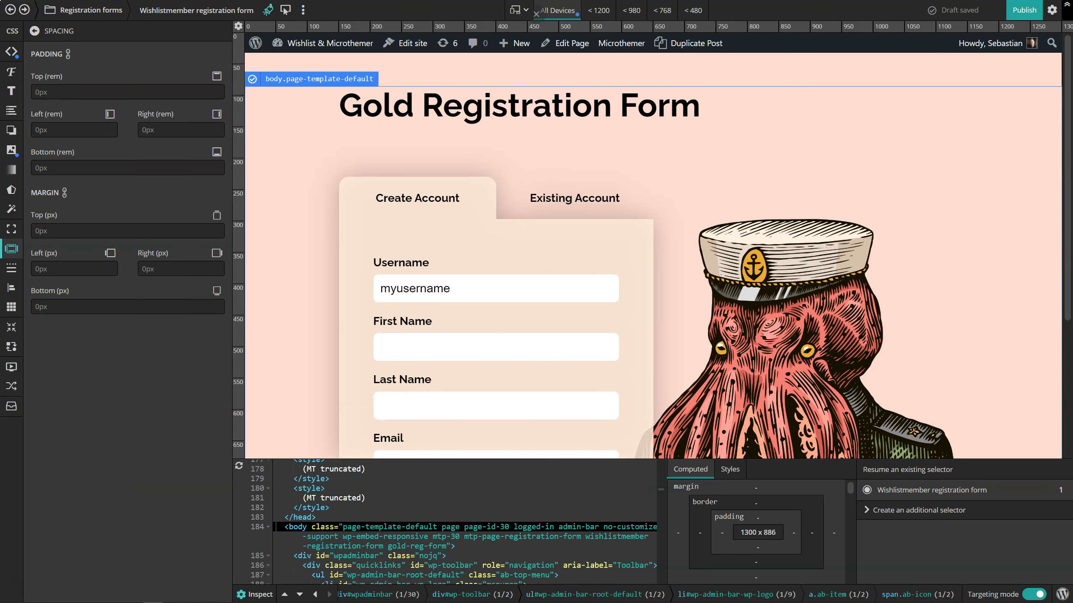
{"action": "left_click", "coordinate": [210, 11]}
{"action": "type", "text": "Body"}
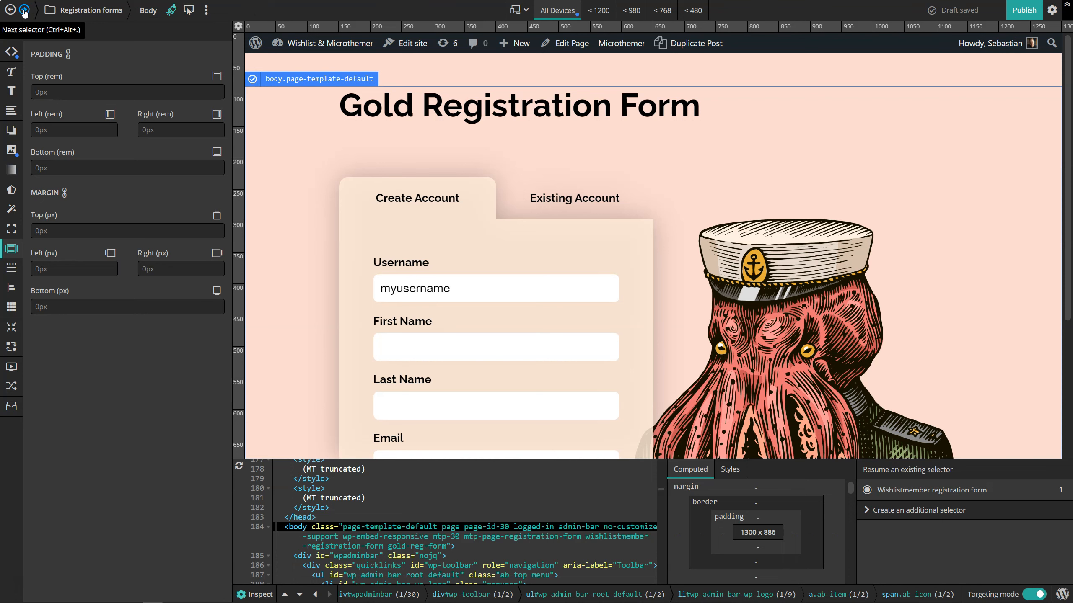
- Rename the "Wishlistmember registration form wp container 9" selector as "Main"
{"action": "left_click", "coordinate": [24, 10]}
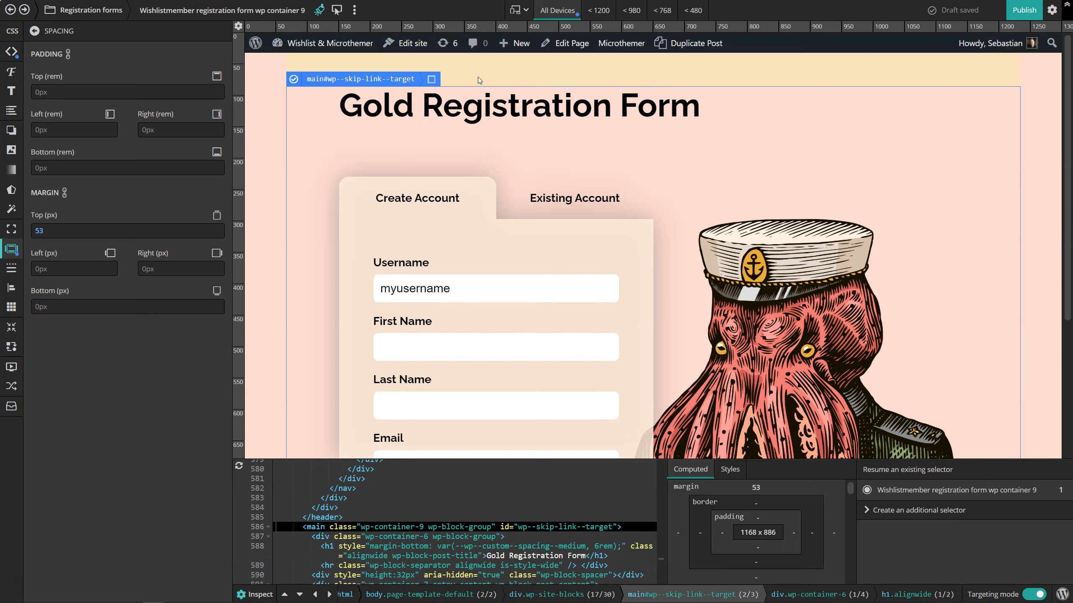
{"action": "double_click", "coordinate": [241, 11]}
{"action": "key", "text": "ctrl+a"}
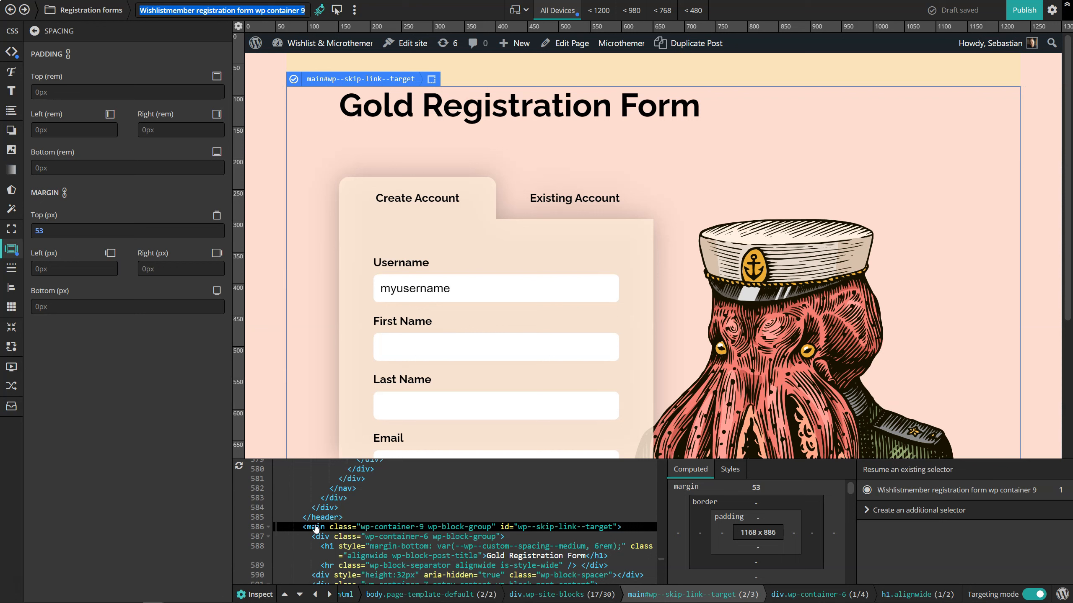
{"action": "mouse_move", "coordinate": [259, 48]}
{"action": "type", "text": "Main"}
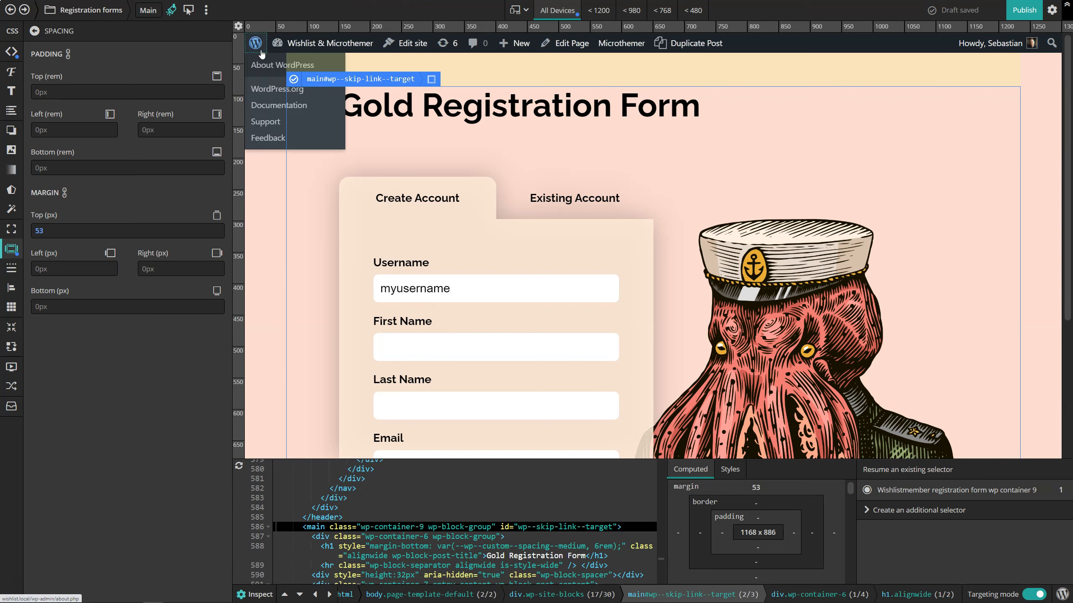
- Move the Body selector above "Hidden header, footer, etc" in the Registration forms folder
{"action": "left_click", "coordinate": [24, 10]}
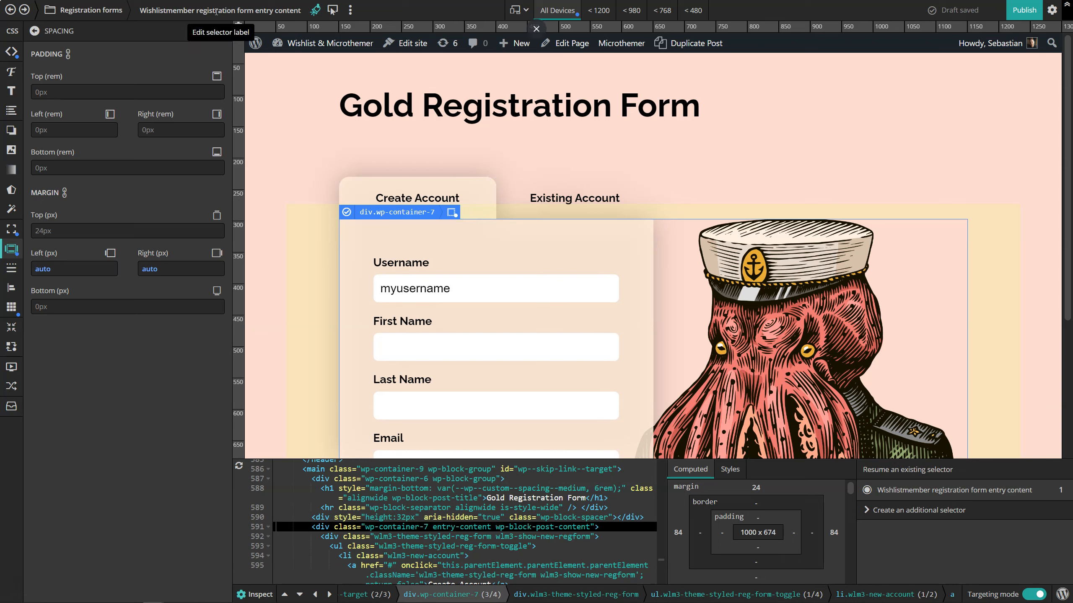
{"action": "left_click", "coordinate": [86, 10]}
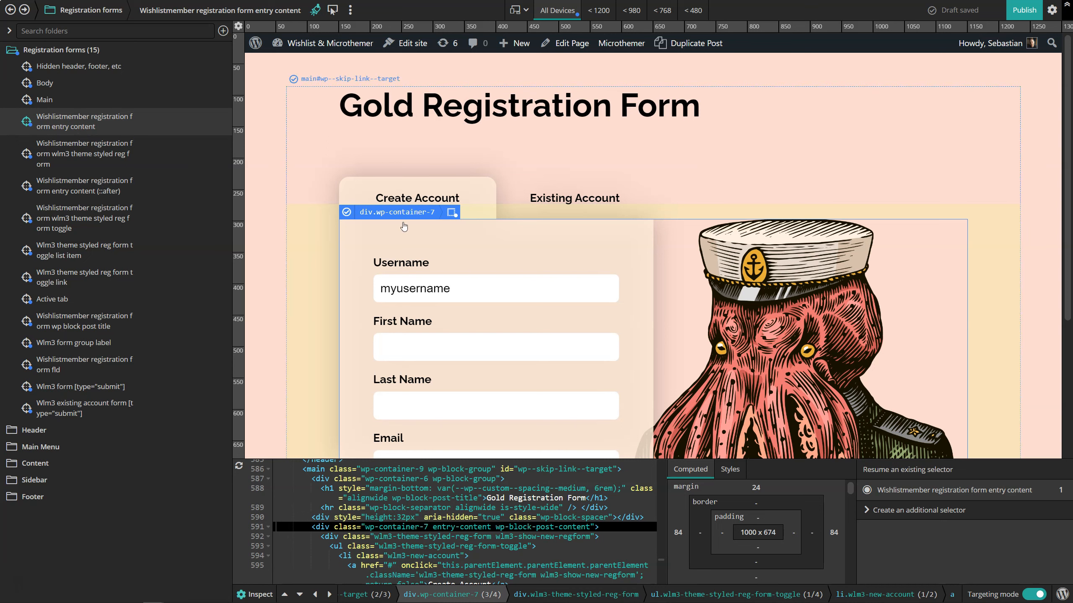
{"action": "left_click_drag", "start_coordinate": [32, 84], "coordinate": [30, 63]}
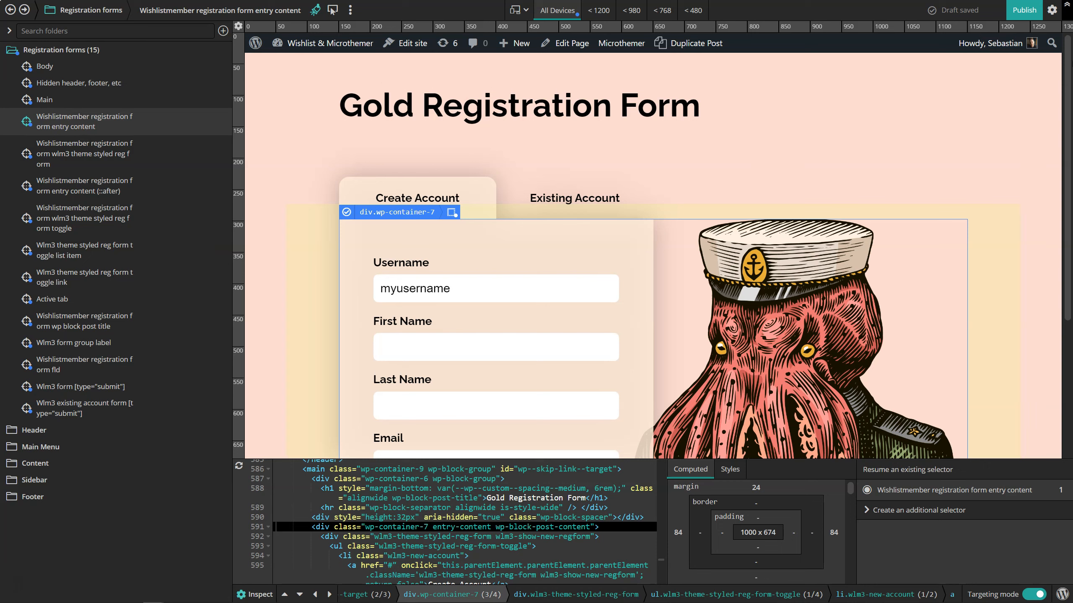
- Bring up all revisions and permanently save the current one, the Body selector reorder, as a restore point
{"action": "left_click", "coordinate": [1056, 12]}
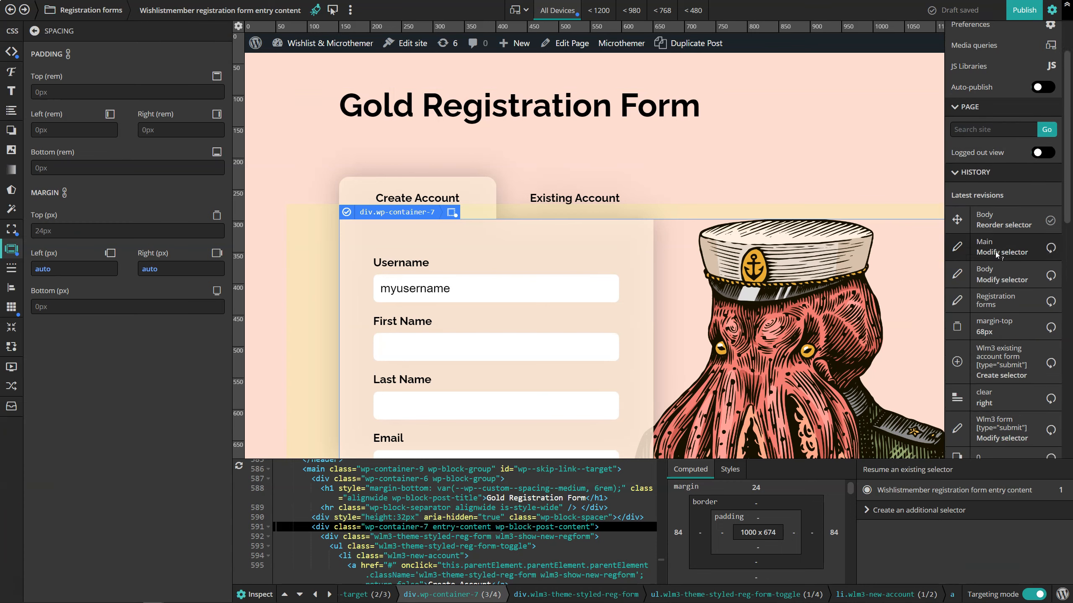
{"action": "scroll", "coordinate": [995, 216], "scroll_direction": "down", "scroll_amount": 2}
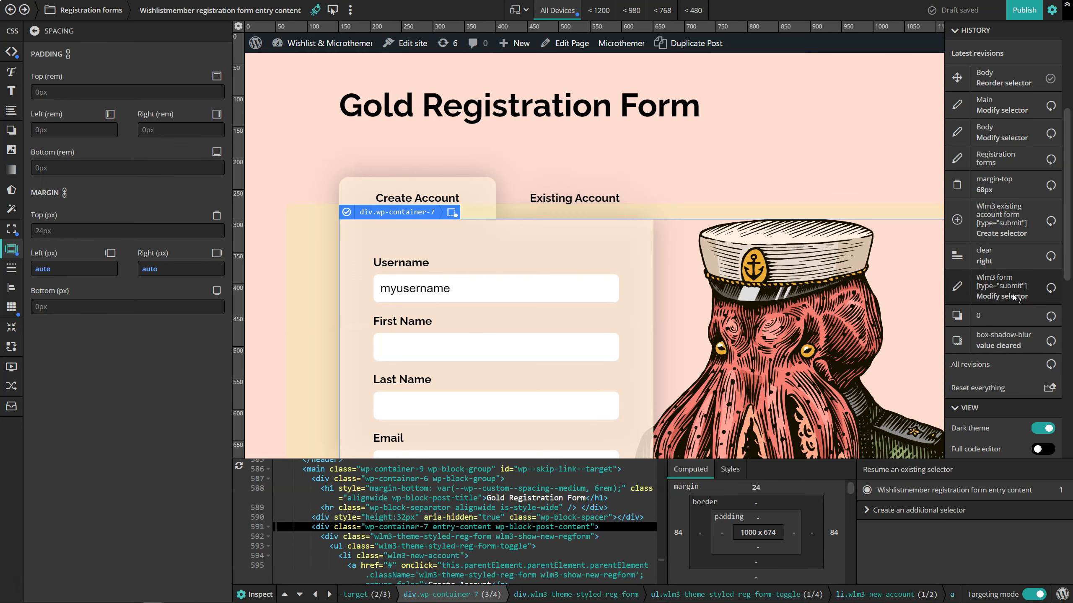
{"action": "left_click", "coordinate": [973, 366]}
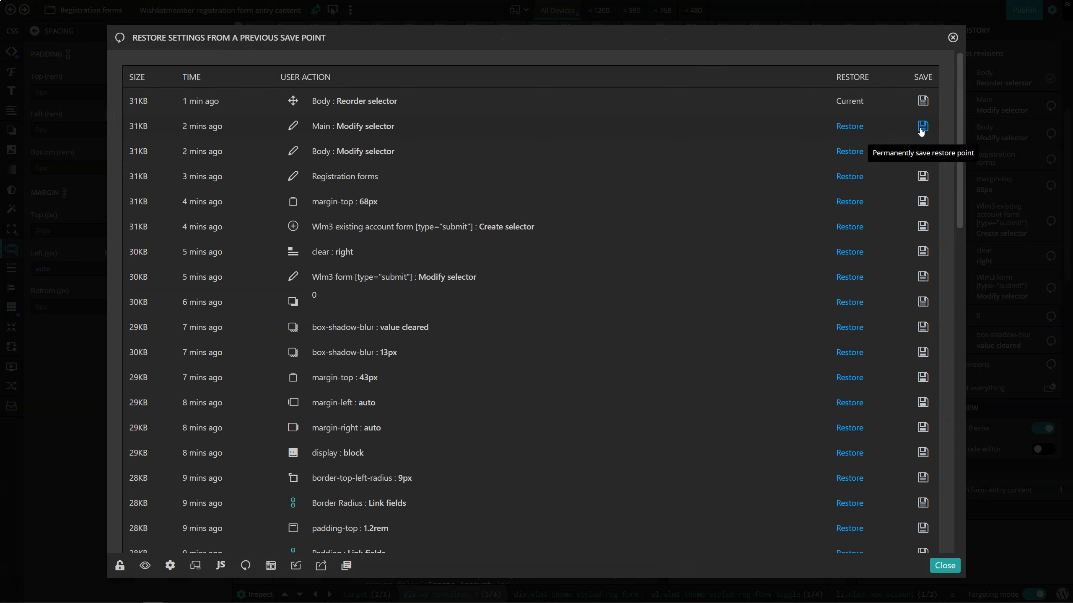
{"action": "left_click", "coordinate": [923, 101]}
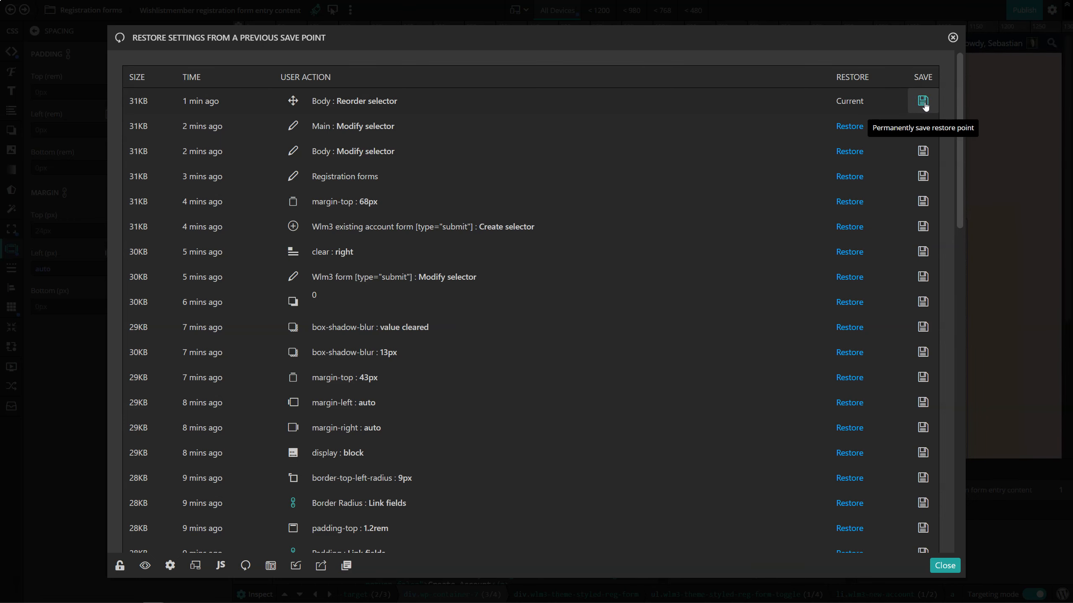
- Examine the full revision history and the preference options for the number of recent revisions to store
{"action": "scroll", "coordinate": [903, 266], "scroll_direction": "down", "scroll_amount": 10}
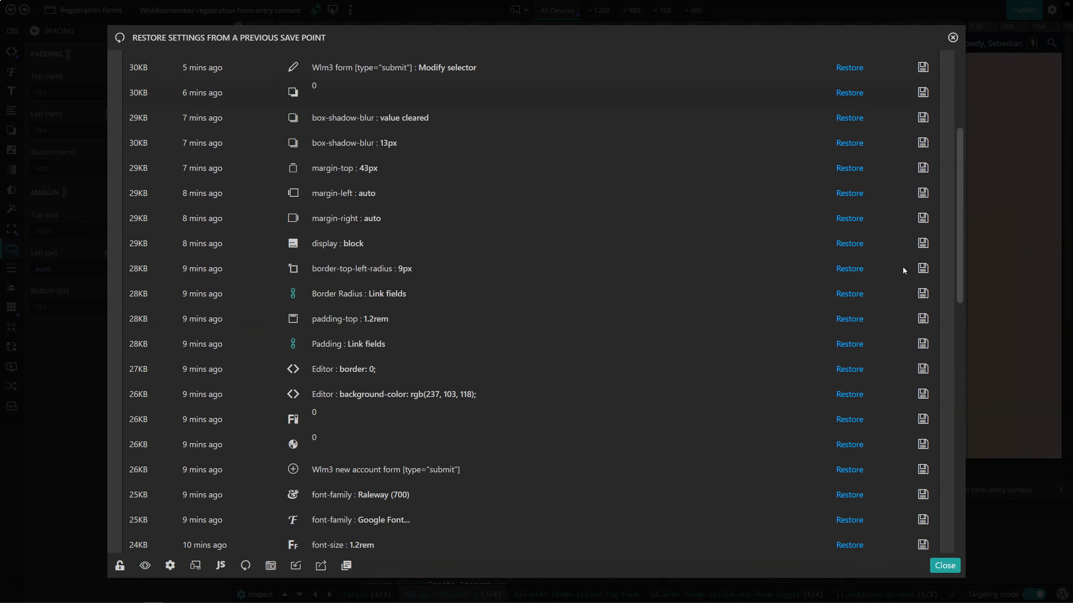
{"action": "scroll", "coordinate": [903, 266], "scroll_direction": "down", "scroll_amount": 5}
{"action": "scroll", "coordinate": [903, 266], "scroll_direction": "up", "scroll_amount": 10}
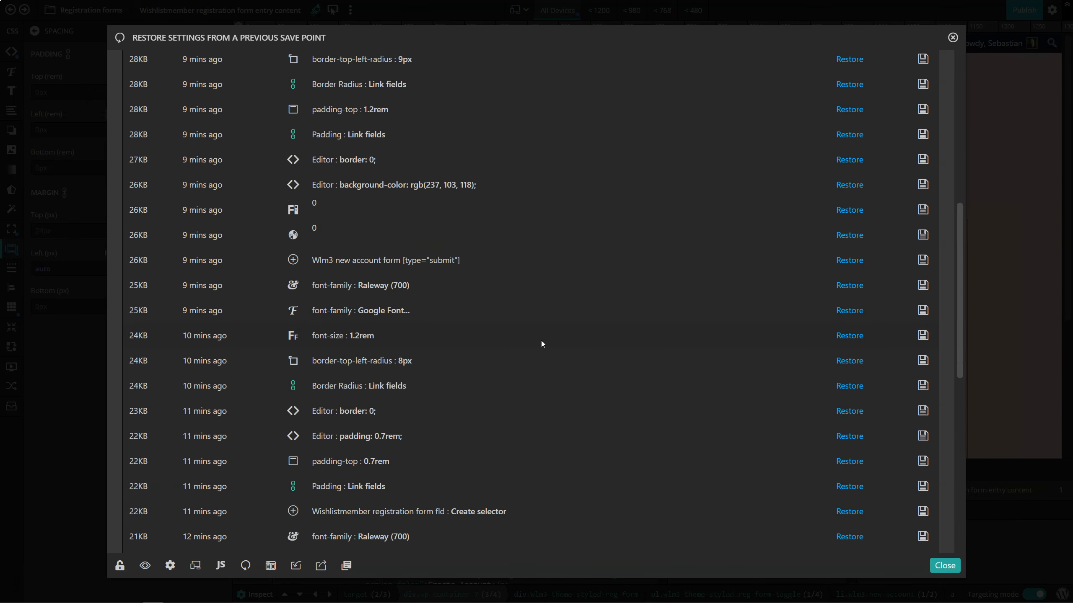
{"action": "left_click", "coordinate": [170, 566]}
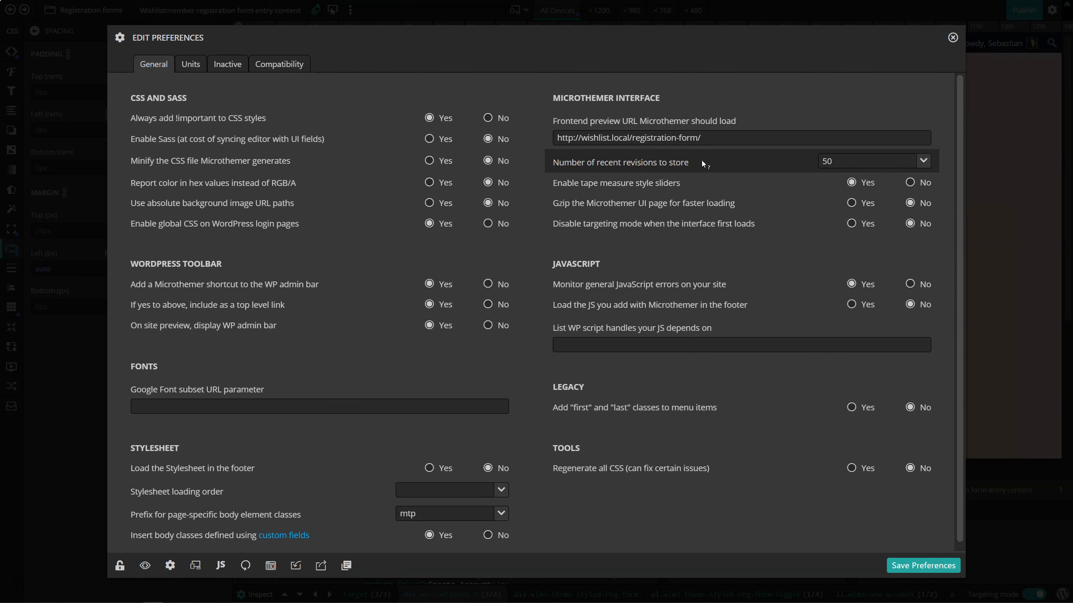
{"action": "left_click", "coordinate": [922, 162]}
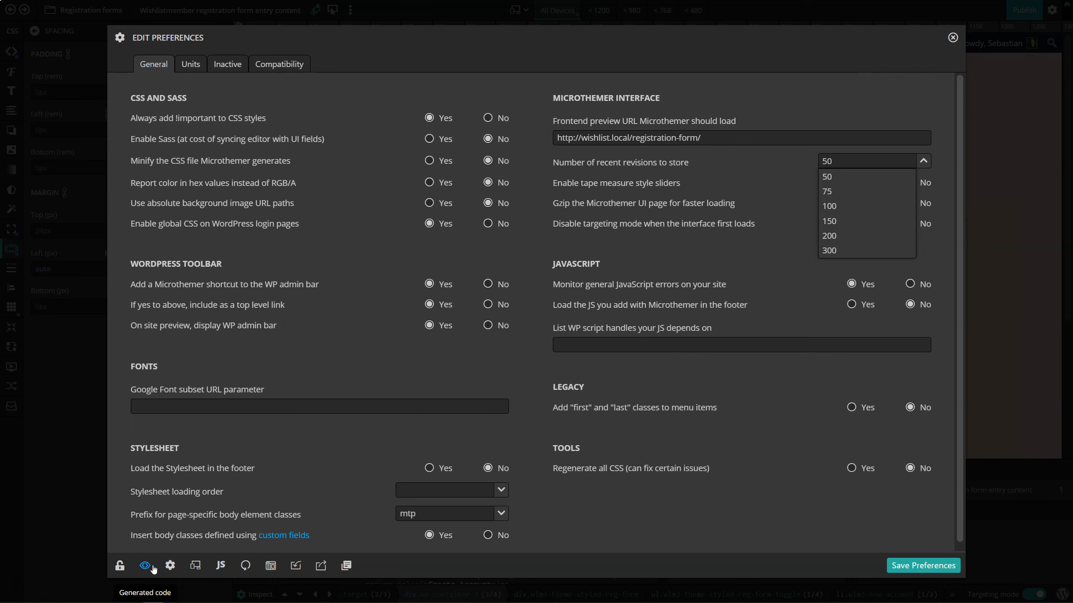
{"action": "left_click", "coordinate": [246, 565]}
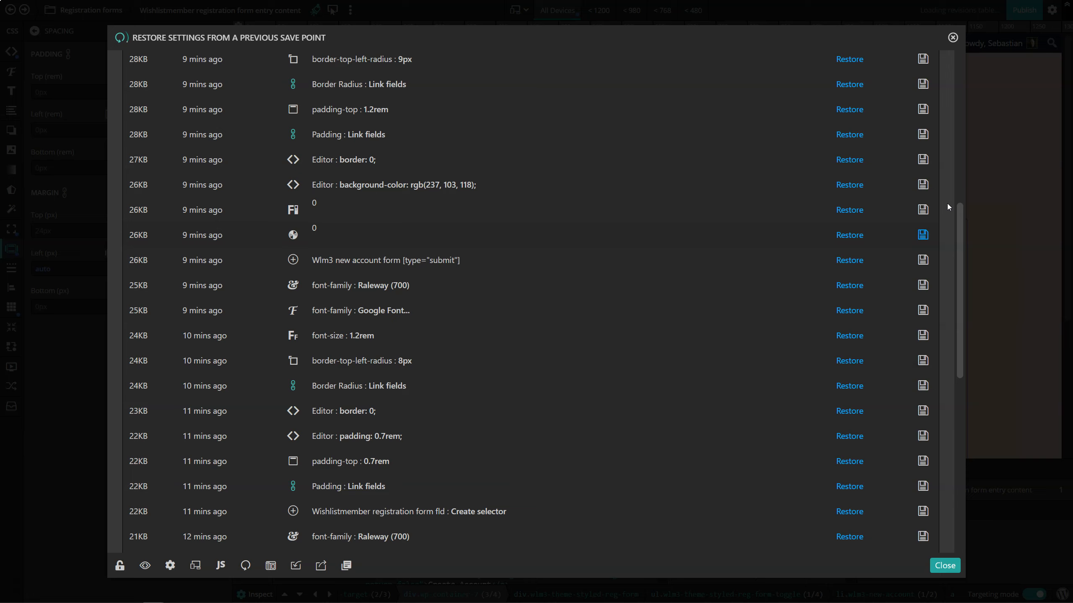
{"action": "scroll", "coordinate": [877, 237], "scroll_direction": "down", "scroll_amount": 5}
{"action": "scroll", "coordinate": [887, 245], "scroll_direction": "up", "scroll_amount": 15}
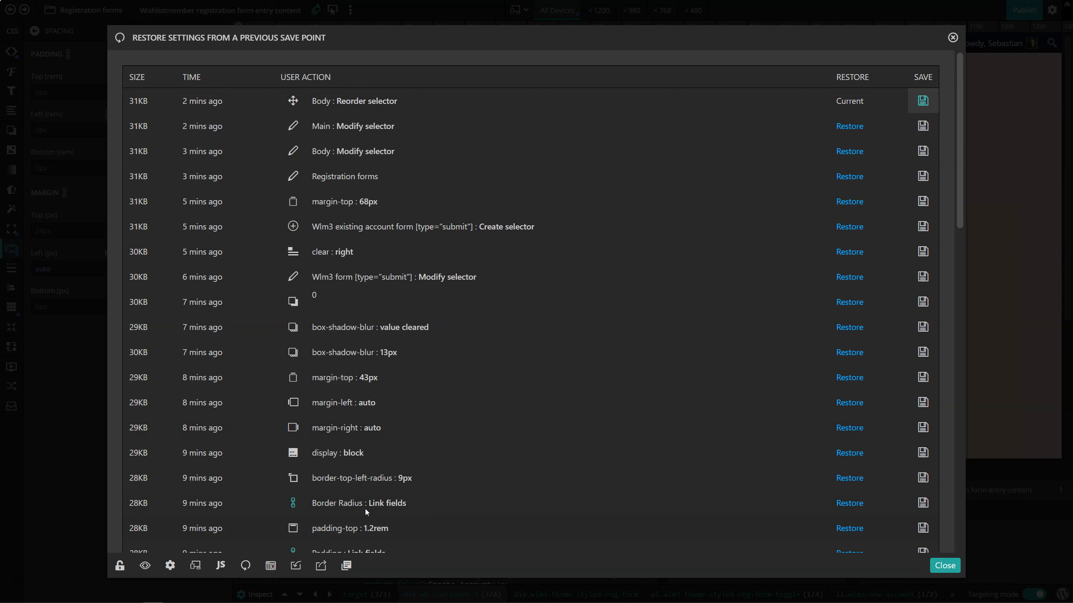
{"action": "left_click", "coordinate": [952, 38]}
- View the design pack export options for the Registration forms folder and the list of installed design packs
{"action": "left_click", "coordinate": [1052, 10]}
{"action": "scroll", "coordinate": [993, 429], "scroll_direction": "down", "scroll_amount": 10}
{"action": "left_click", "coordinate": [999, 379]}
{"action": "scroll", "coordinate": [988, 376], "scroll_direction": "down", "scroll_amount": 2}
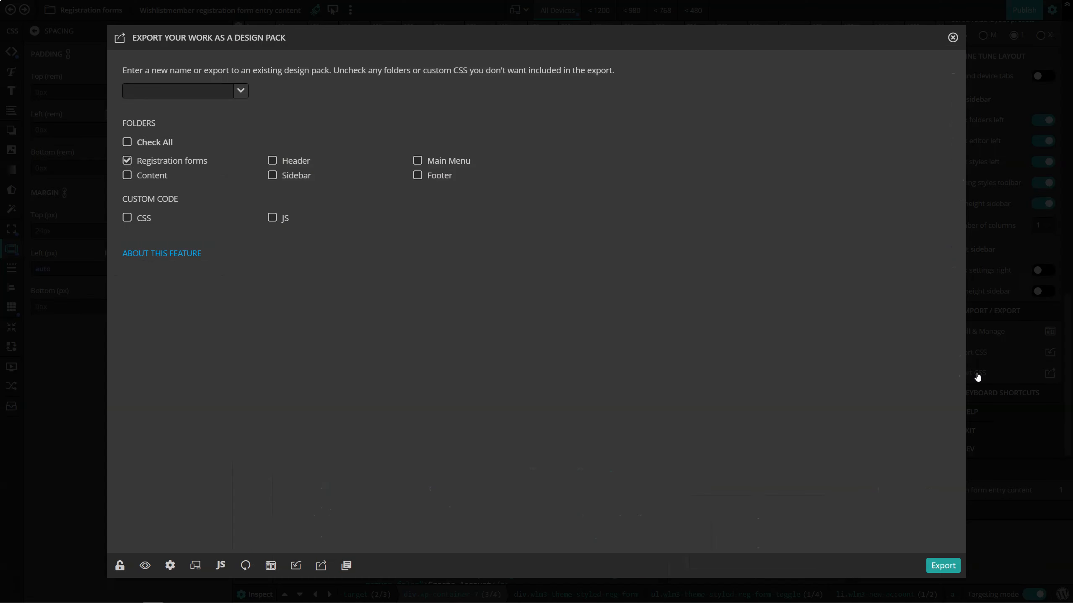
{"action": "left_click", "coordinate": [977, 374]}
{"action": "left_click", "coordinate": [270, 568]}
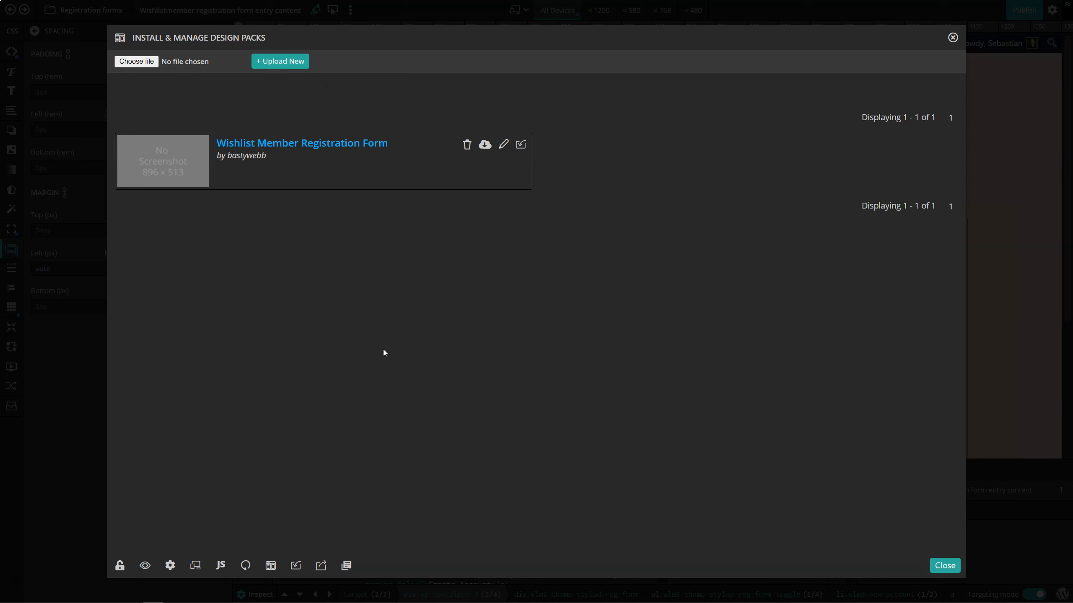
- Examine the design pack import settings, including the packs available and the overwrite or merge choice
{"action": "left_click", "coordinate": [295, 566]}
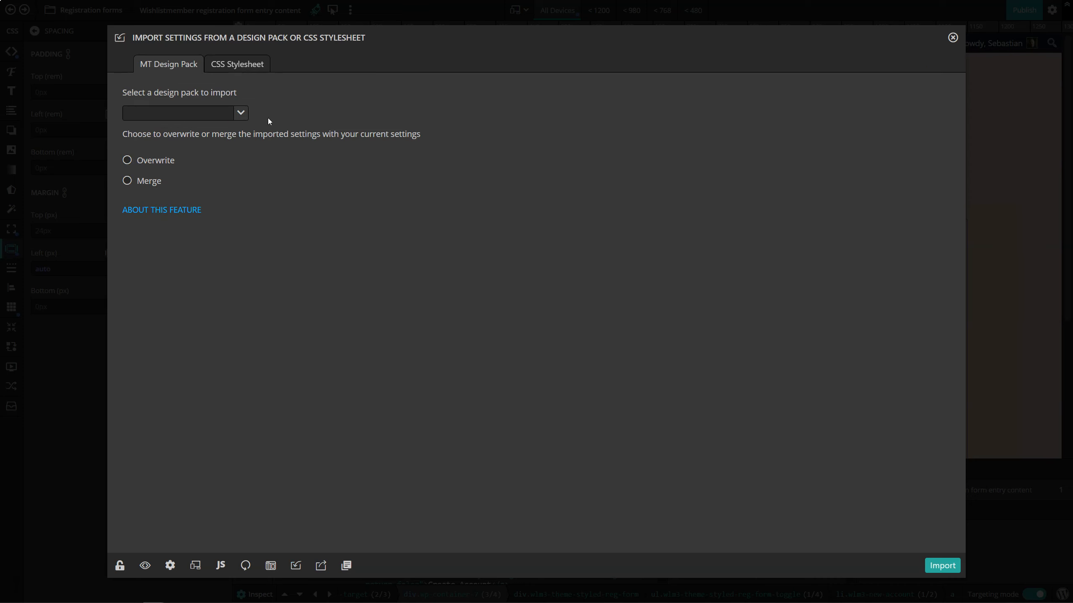
{"action": "left_click", "coordinate": [240, 113]}
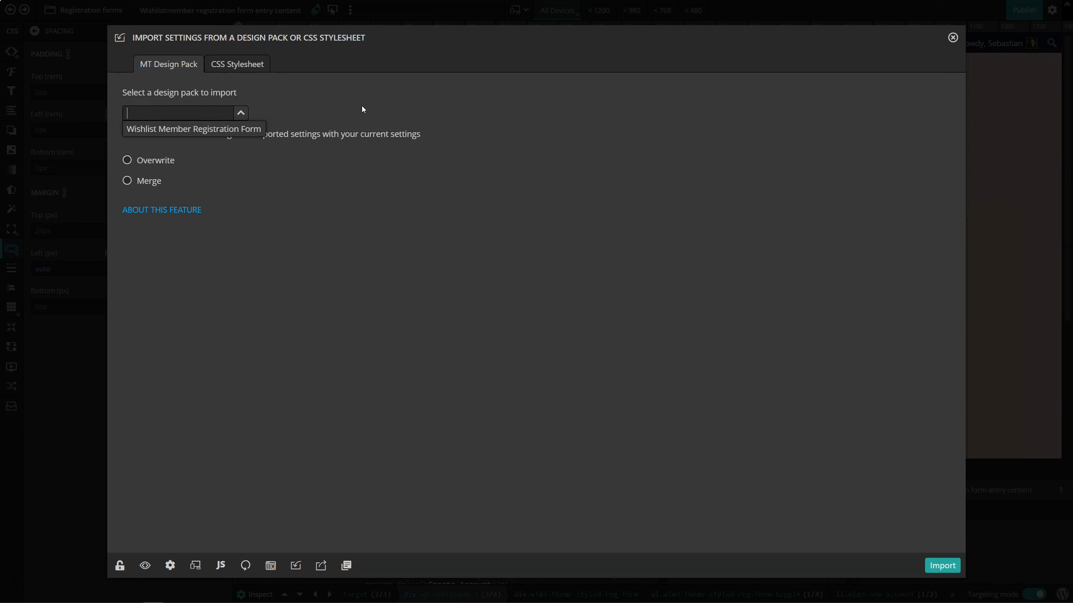
{"action": "left_click", "coordinate": [416, 109]}
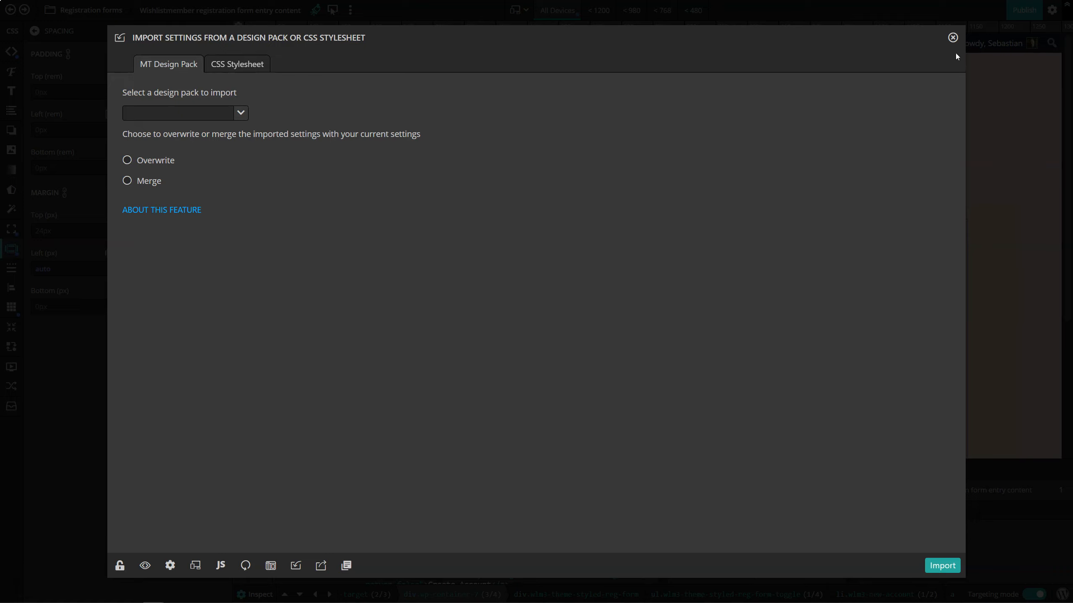
{"action": "left_click", "coordinate": [953, 38]}
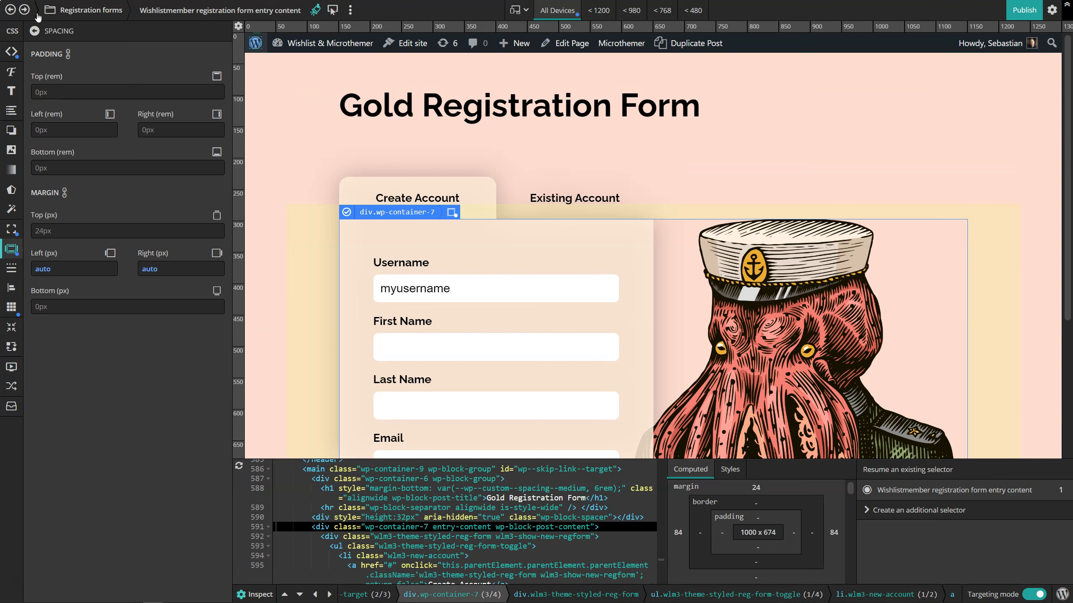
{"action": "left_click", "coordinate": [90, 10]}
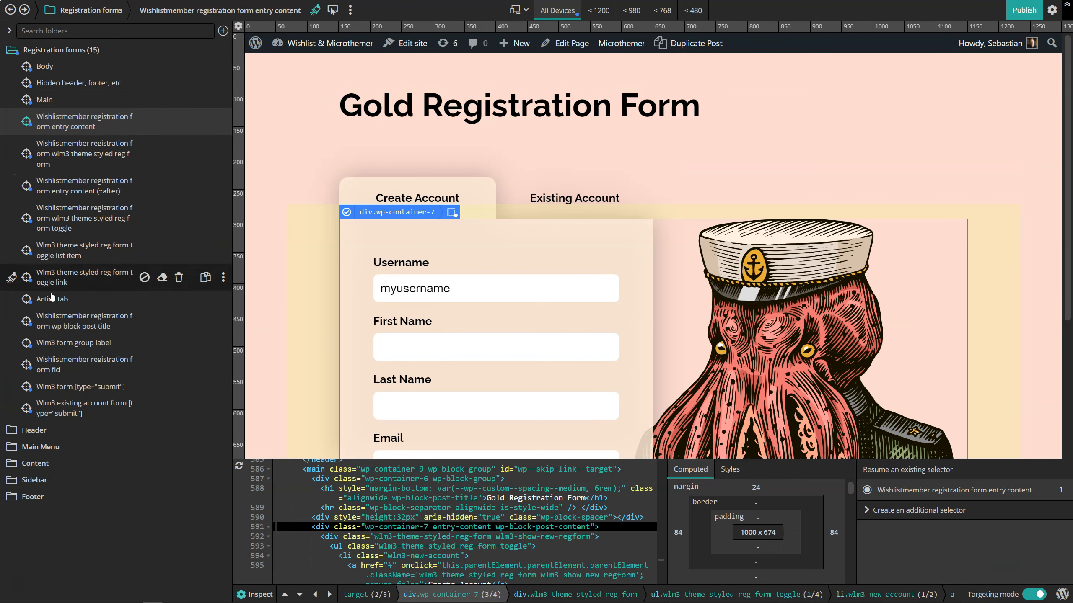
{"action": "left_click", "coordinate": [102, 16]}
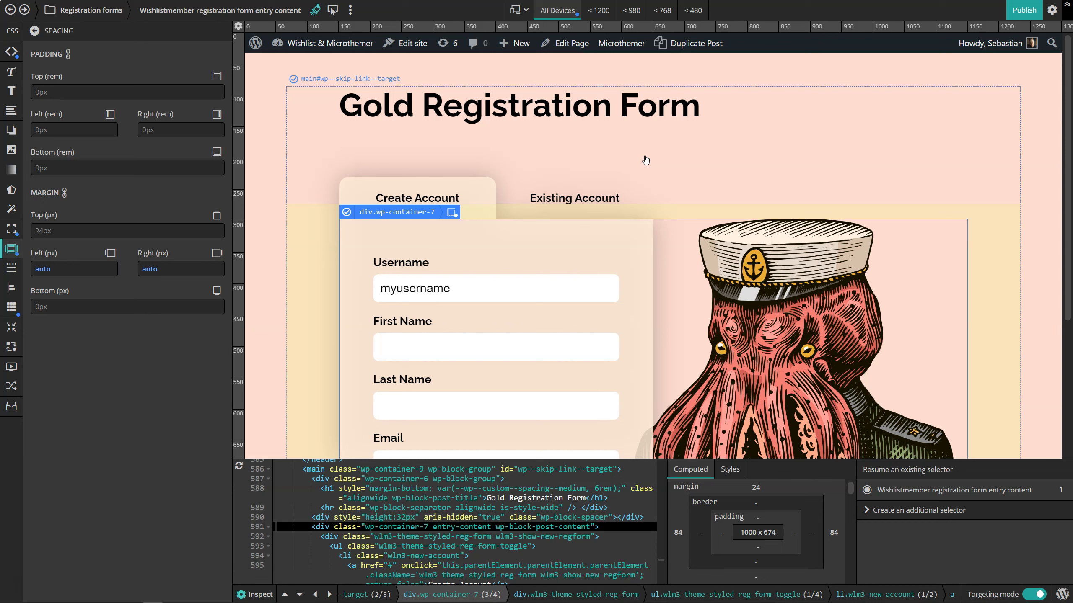
- Inspect the body element's classes in the page's HTML, then stop targeting elements
{"action": "left_click_drag", "start_coordinate": [399, 591], "coordinate": [898, 571]}
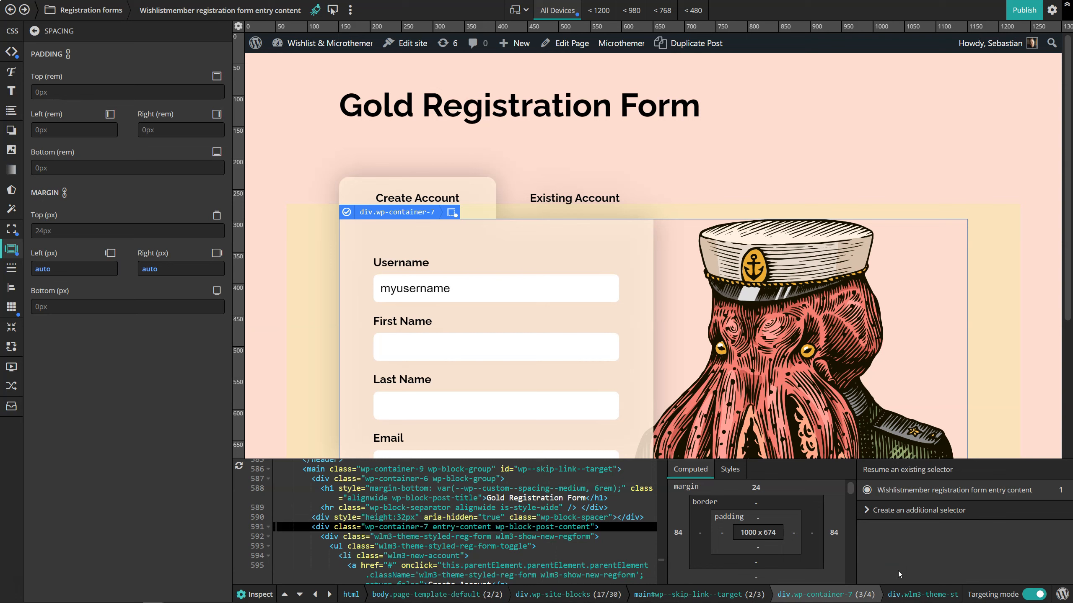
{"action": "left_click", "coordinate": [413, 595]}
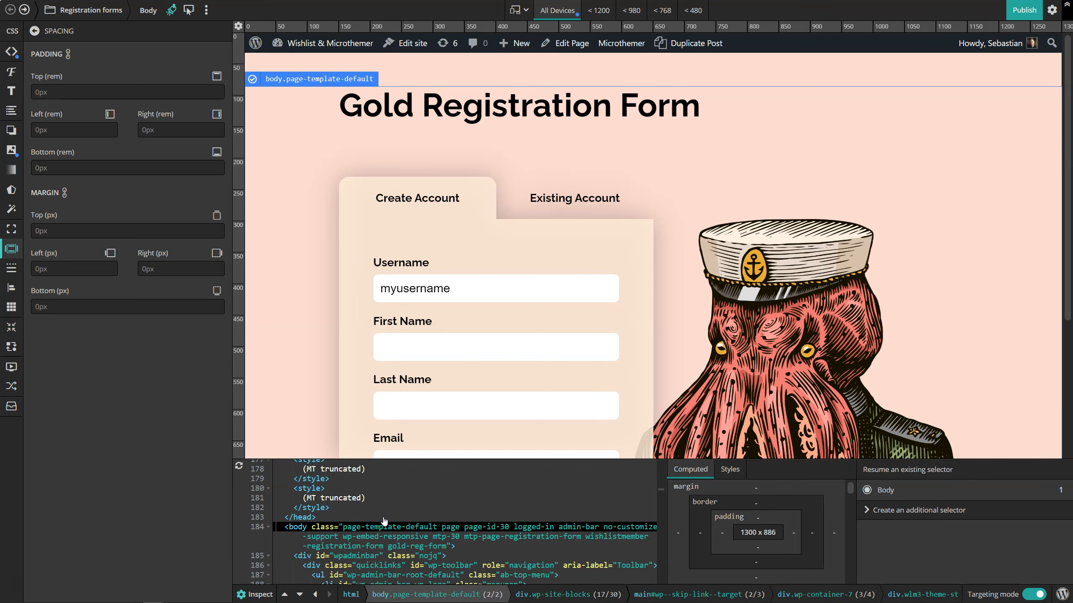
{"action": "left_click", "coordinate": [1029, 597]}
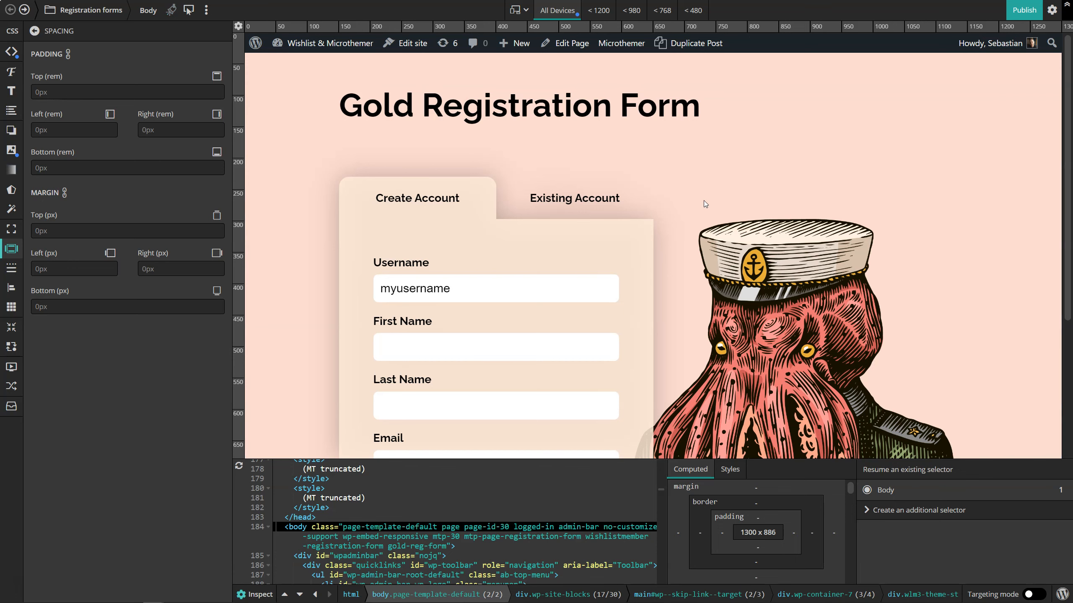
- Submit the incomplete gold registration form and inspect the error message above the Username field
{"action": "scroll", "coordinate": [679, 178], "scroll_direction": "down", "scroll_amount": 3}
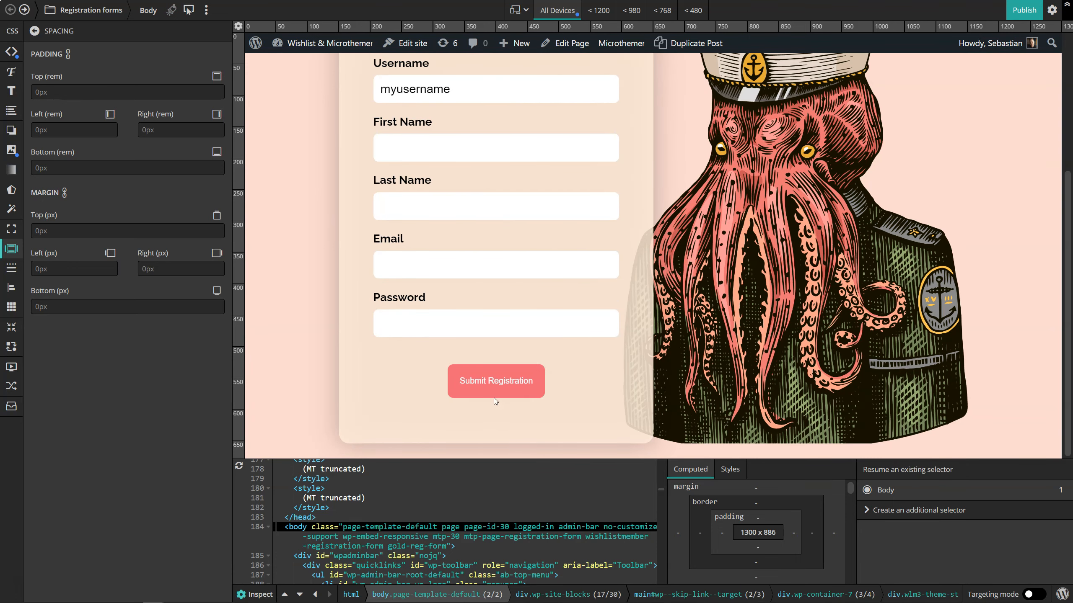
{"action": "left_click", "coordinate": [511, 381]}
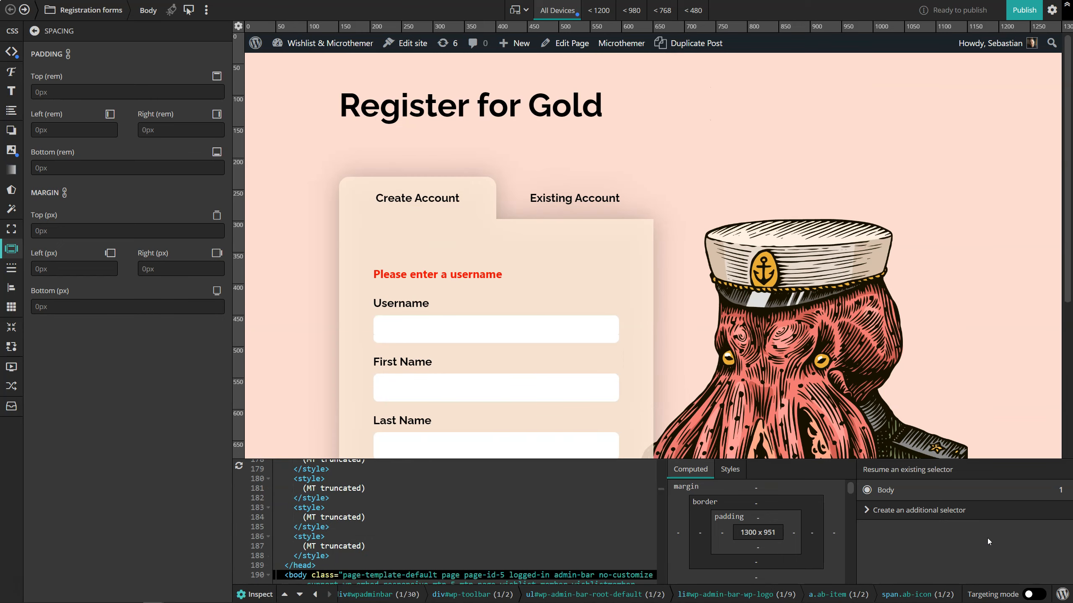
{"action": "left_click", "coordinate": [1031, 595]}
{"action": "left_click", "coordinate": [488, 277]}
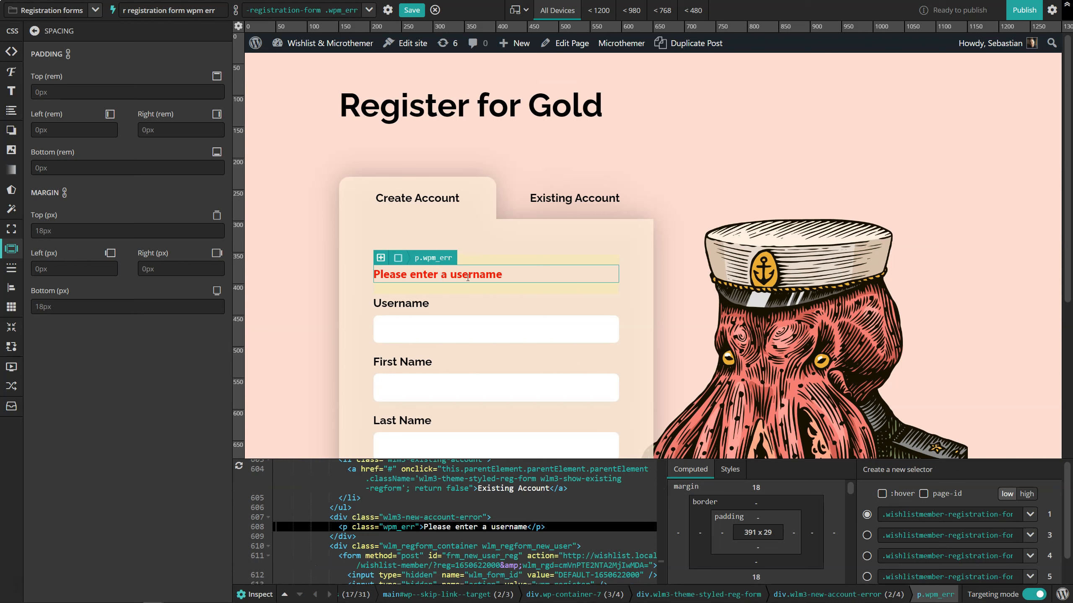
{"action": "left_click", "coordinate": [1033, 594]}
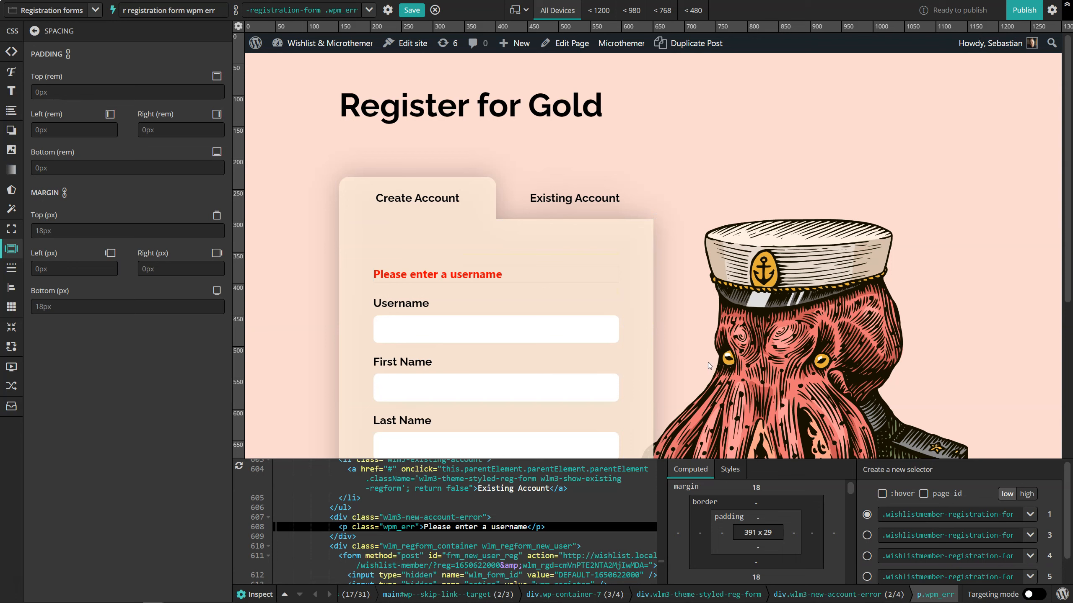
- Select the body element in the inspector and copy its wishlistmember-registration-form class from the HTML
{"action": "scroll", "coordinate": [555, 505], "scroll_direction": "up", "scroll_amount": 5}
{"action": "scroll", "coordinate": [554, 505], "scroll_direction": "up", "scroll_amount": 15}
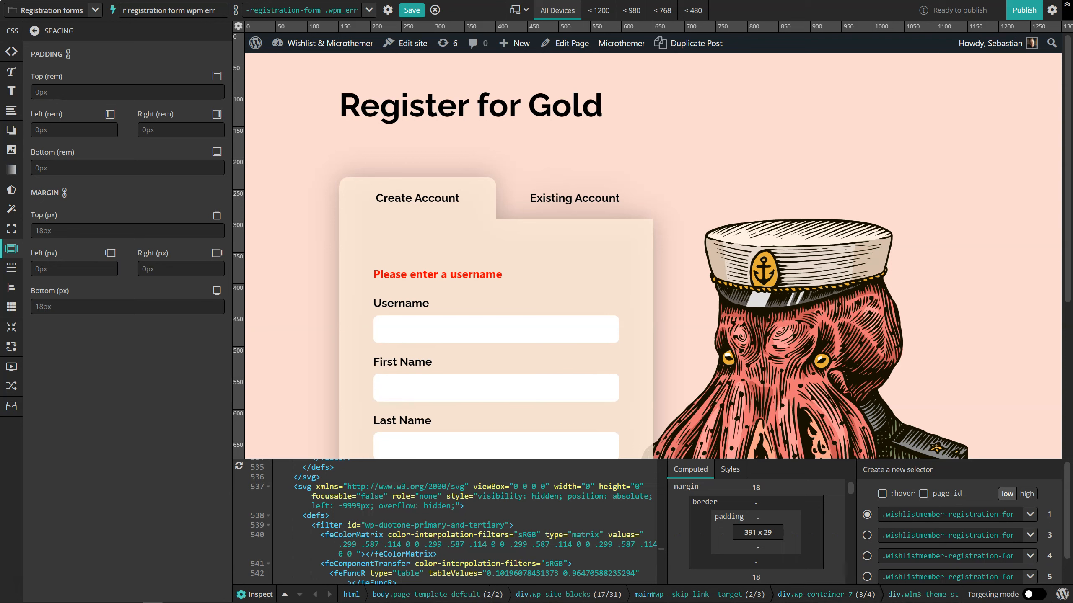
{"action": "left_click", "coordinate": [441, 595]}
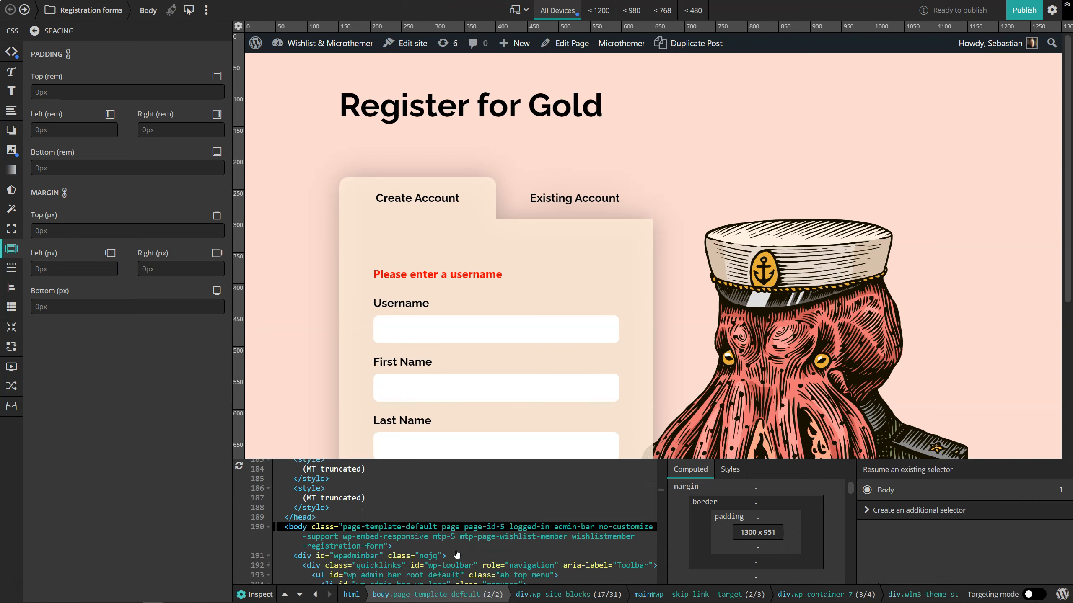
{"action": "left_click_drag", "start_coordinate": [572, 536], "coordinate": [384, 546]}
{"action": "key", "text": "ctrl+c"}
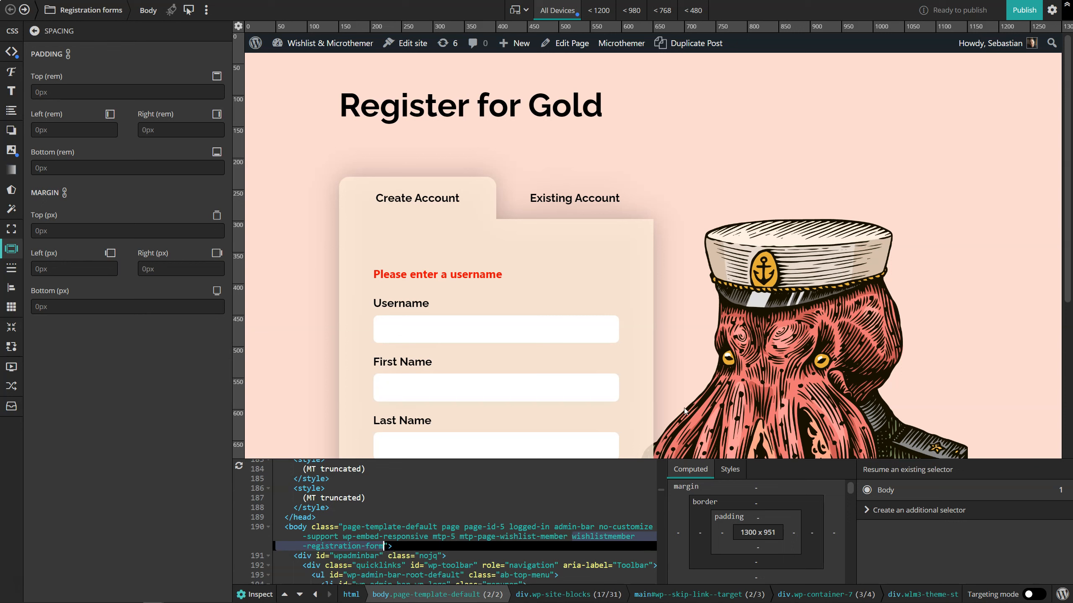
- Go to the WordPress dashboard and open the Silver Registration Form page for editing
{"action": "left_click", "coordinate": [1050, 11]}
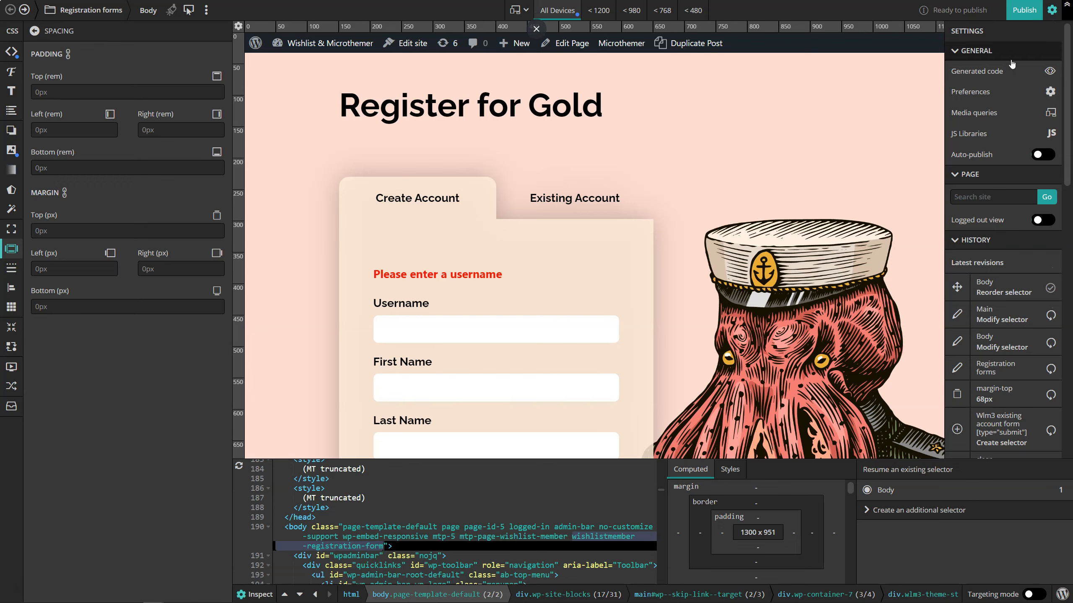
{"action": "mouse_move", "coordinate": [1060, 595]}
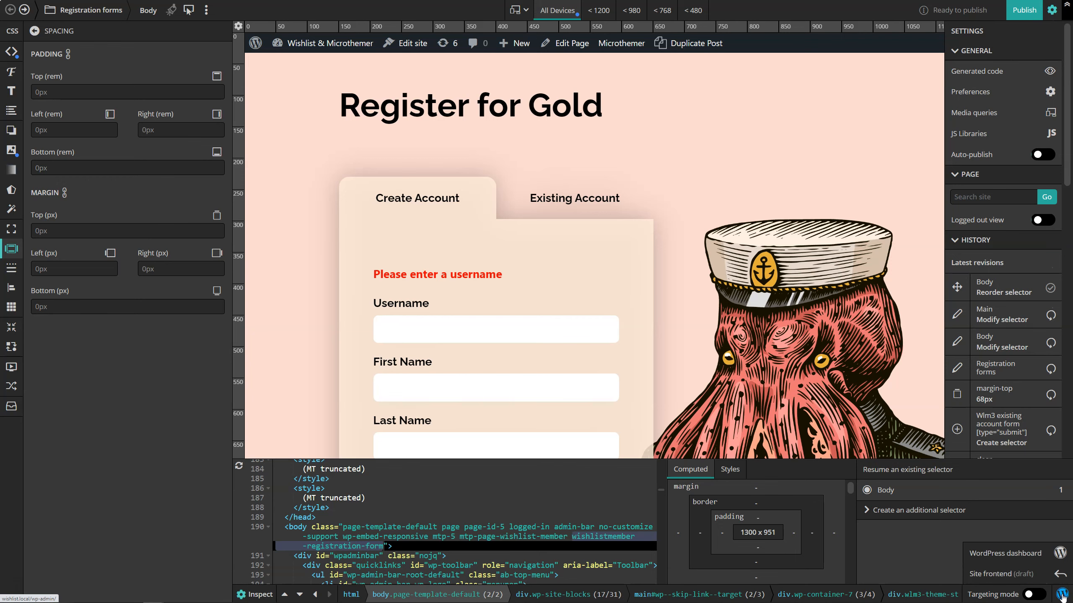
{"action": "left_click", "coordinate": [1060, 595]}
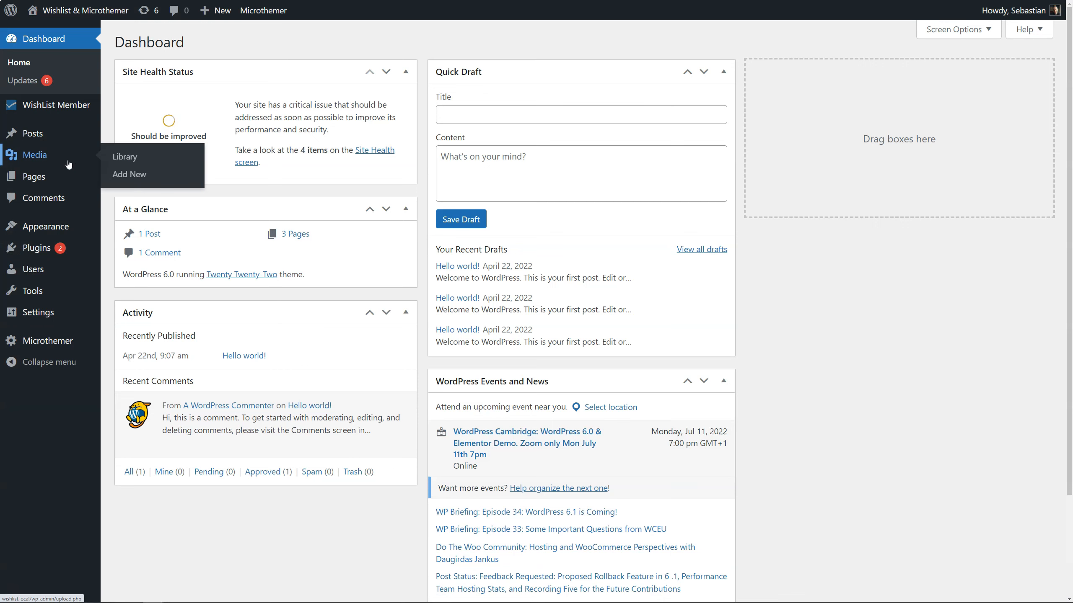
{"action": "mouse_move", "coordinate": [65, 177]}
{"action": "left_click", "coordinate": [157, 186]}
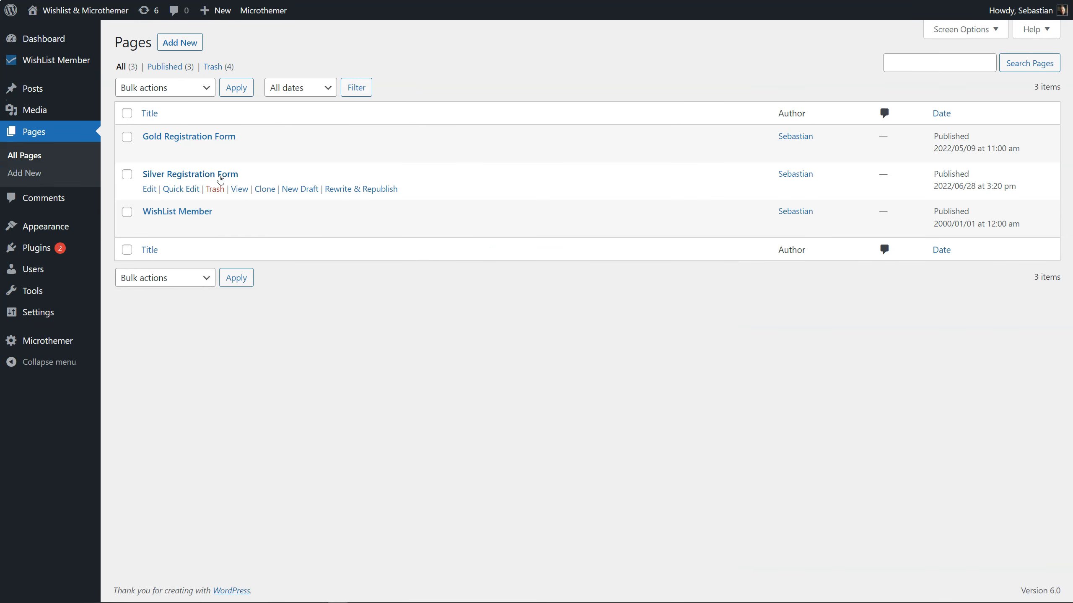
{"action": "left_click", "coordinate": [170, 178]}
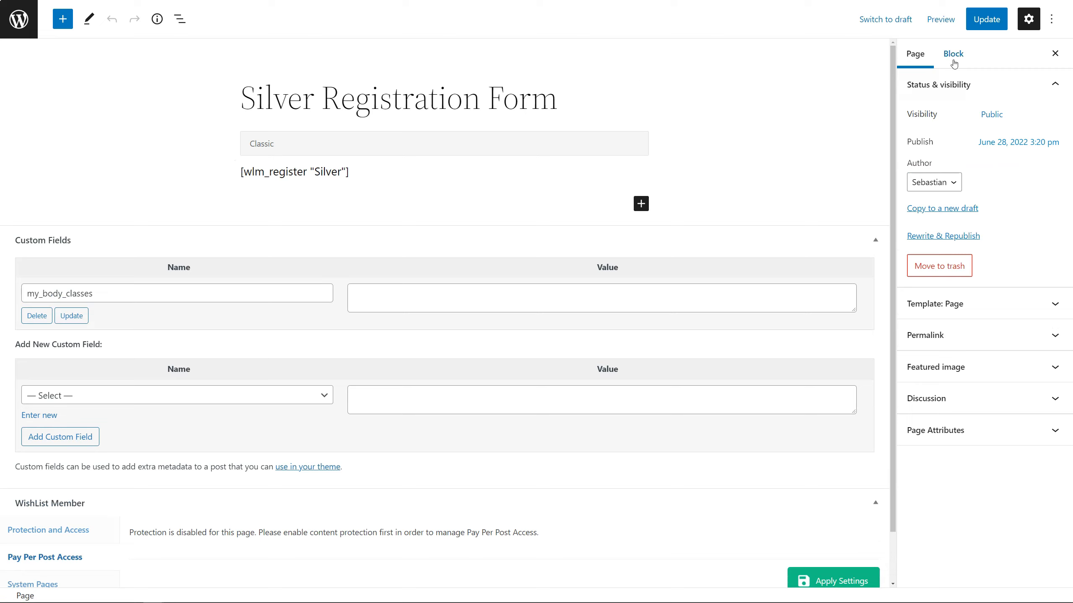
- View the live Silver Registration Form page through its permalink, then return to editing it
{"action": "left_click", "coordinate": [934, 335]}
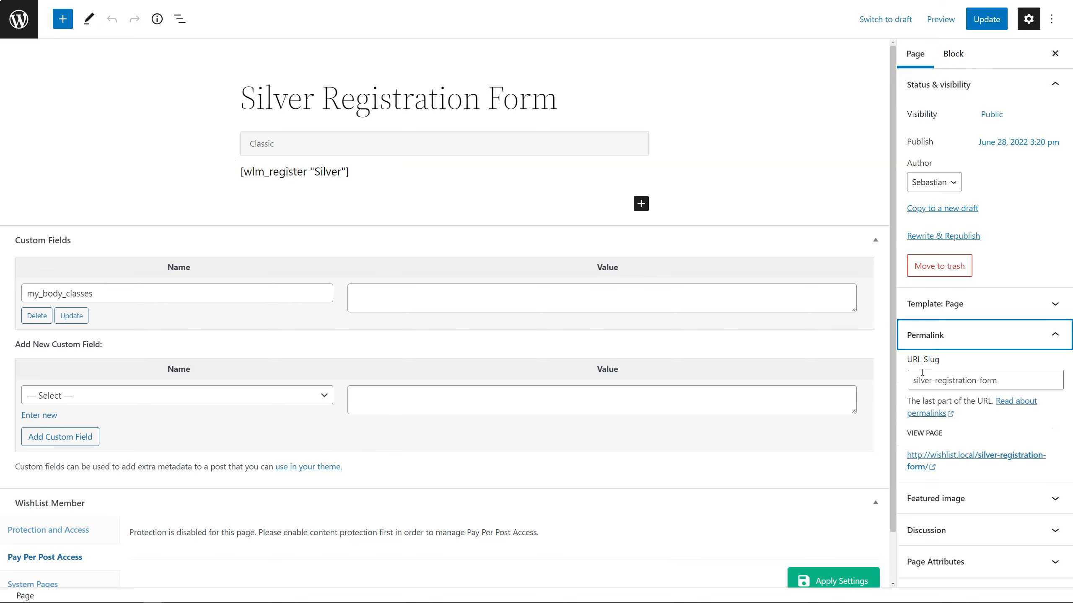
{"action": "left_click", "coordinate": [996, 459]}
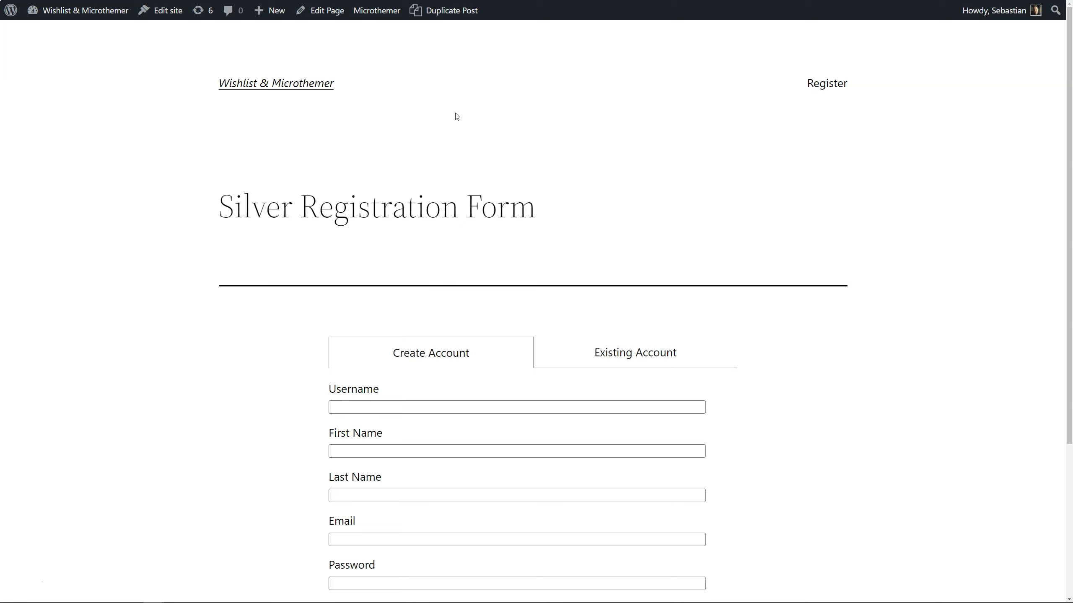
{"action": "left_click", "coordinate": [326, 13]}
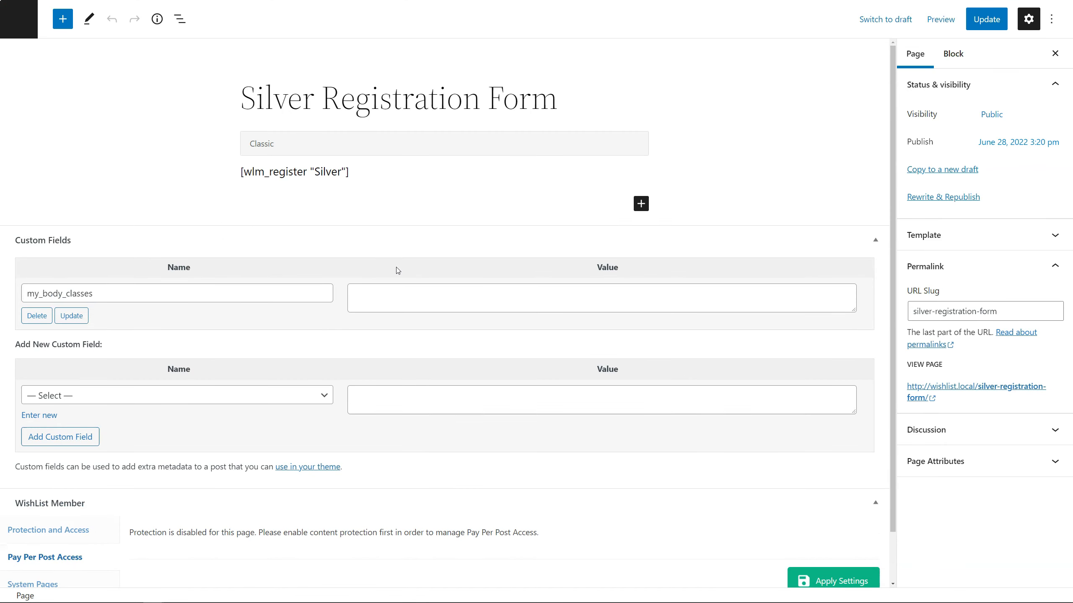
- Set the my_body_classes custom field to "wishlistmember-registration-form silver-reg-form" and update the page
{"action": "left_click", "coordinate": [390, 287]}
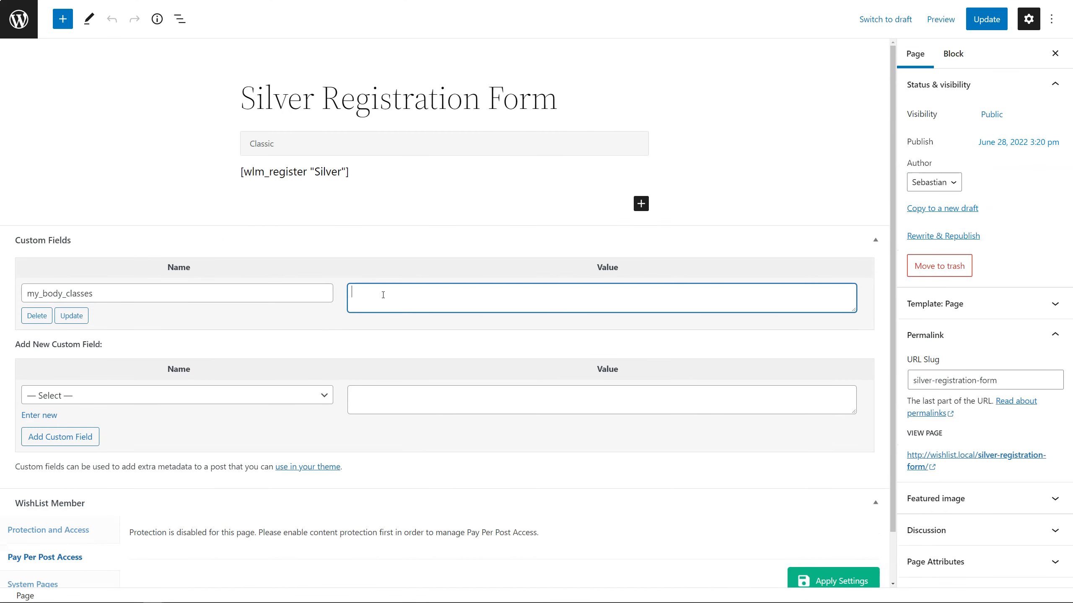
{"action": "key", "text": "ctrl+v"}
{"action": "type", "text": "silver"}
{"action": "type", "text": "-reg"}
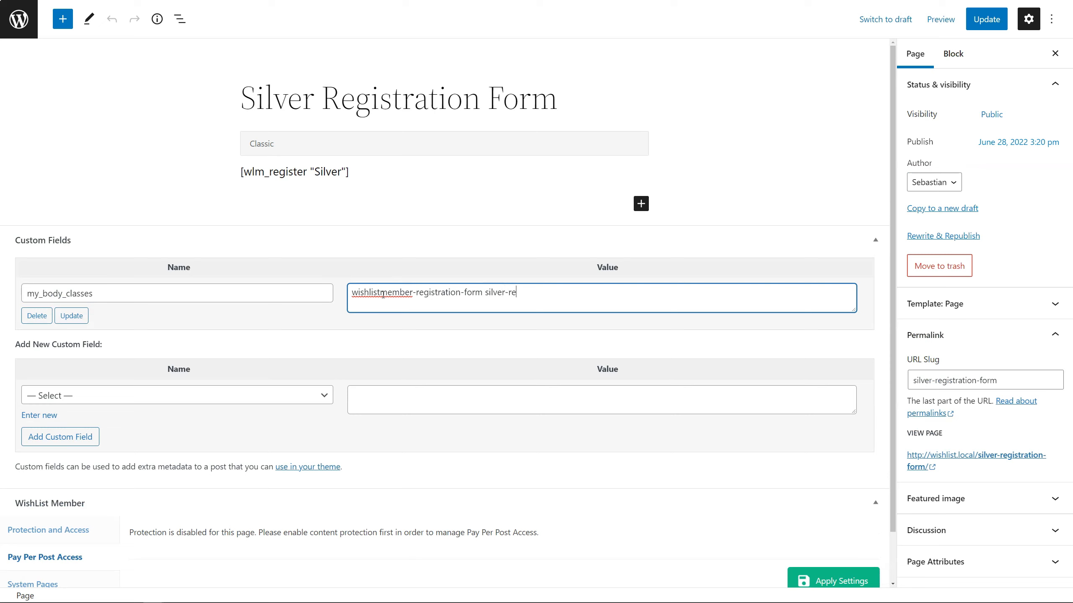
{"action": "type", "text": "-form"}
{"action": "left_click", "coordinate": [988, 23]}
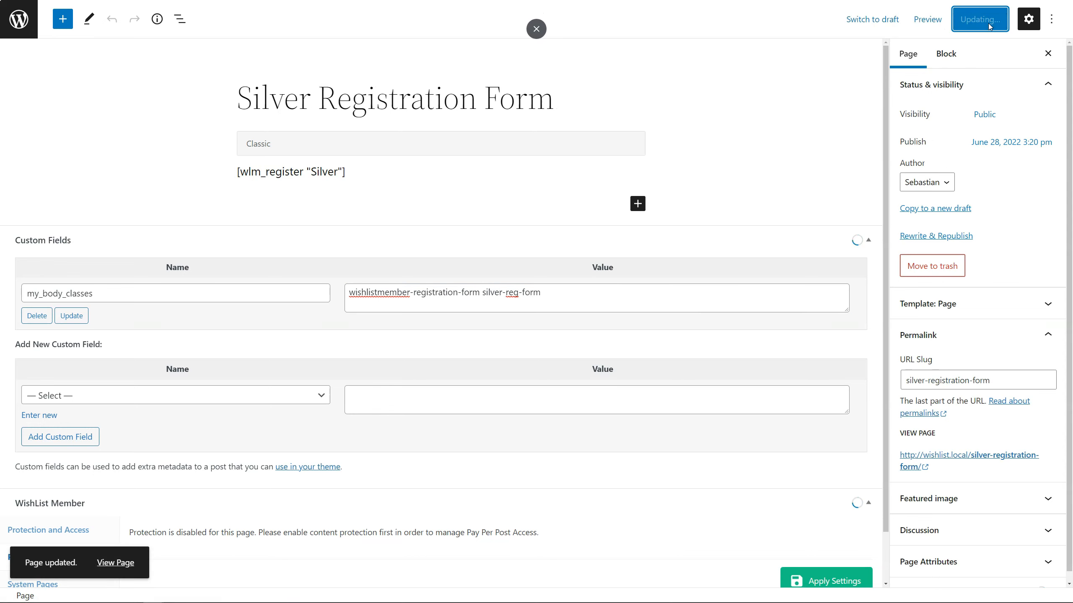
- View the updated Silver Registration Form page and load it in Microthemer
{"action": "left_click", "coordinate": [123, 563]}
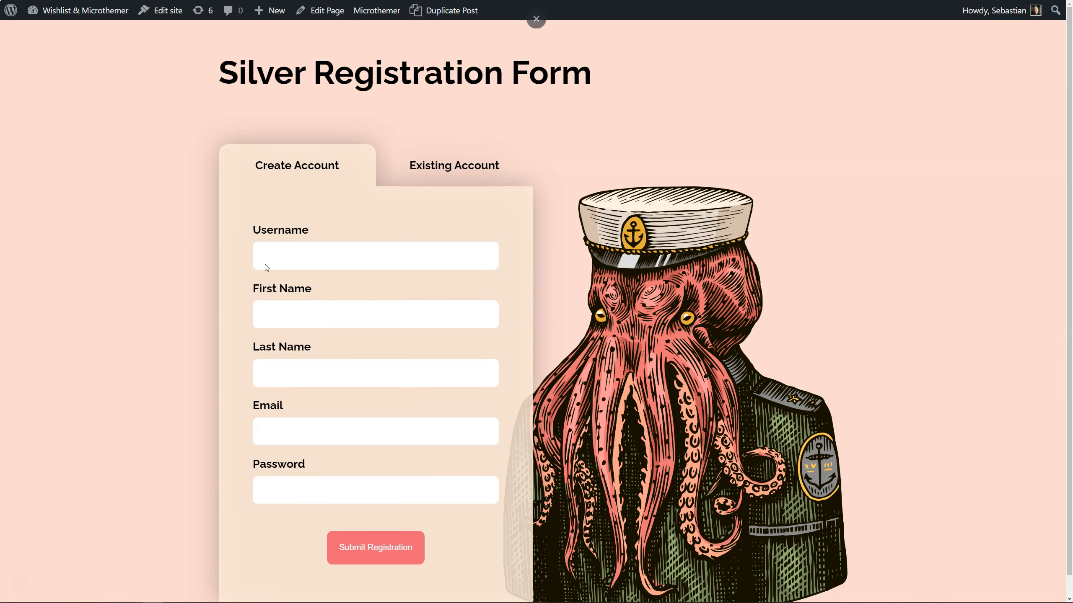
{"action": "left_click", "coordinate": [376, 12]}
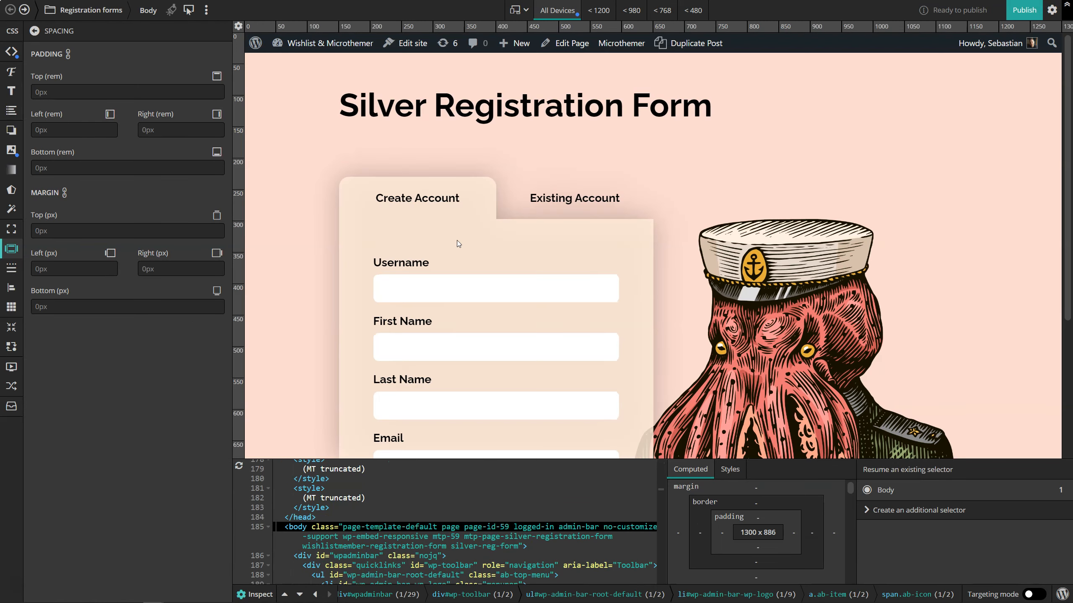
{"action": "scroll", "coordinate": [465, 241], "scroll_direction": "down", "scroll_amount": 3}
{"action": "scroll", "coordinate": [446, 150], "scroll_direction": "down", "scroll_amount": 1}
{"action": "scroll", "coordinate": [437, 194], "scroll_direction": "up", "scroll_amount": 2}
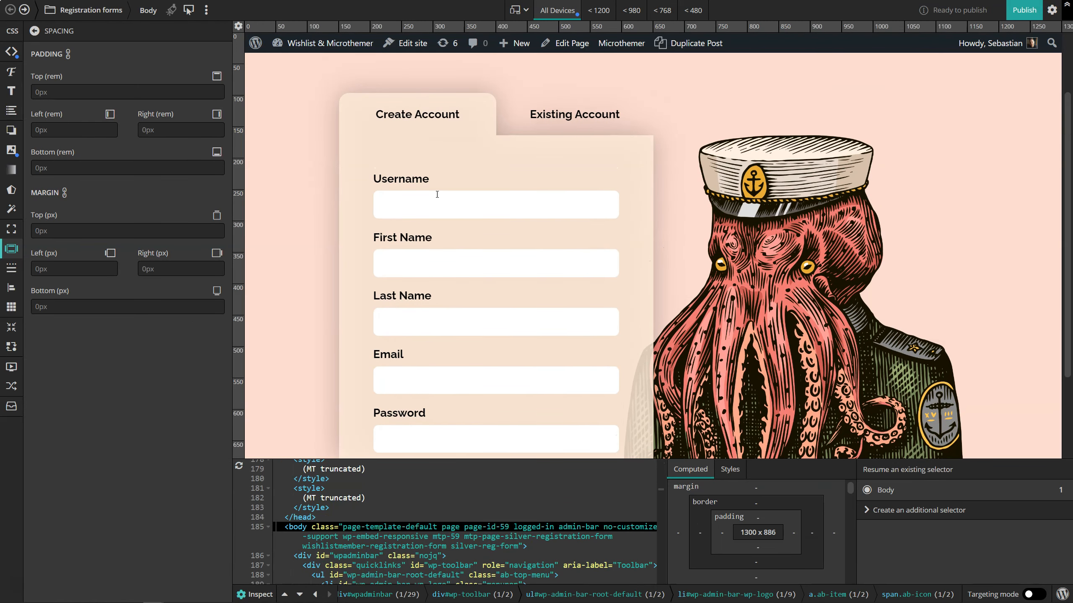
- Target the Username field and choose the suggested .wishlistmember-registration-form .fld selector as an additional selector
{"action": "left_click", "coordinate": [1030, 593]}
{"action": "left_click", "coordinate": [435, 205]}
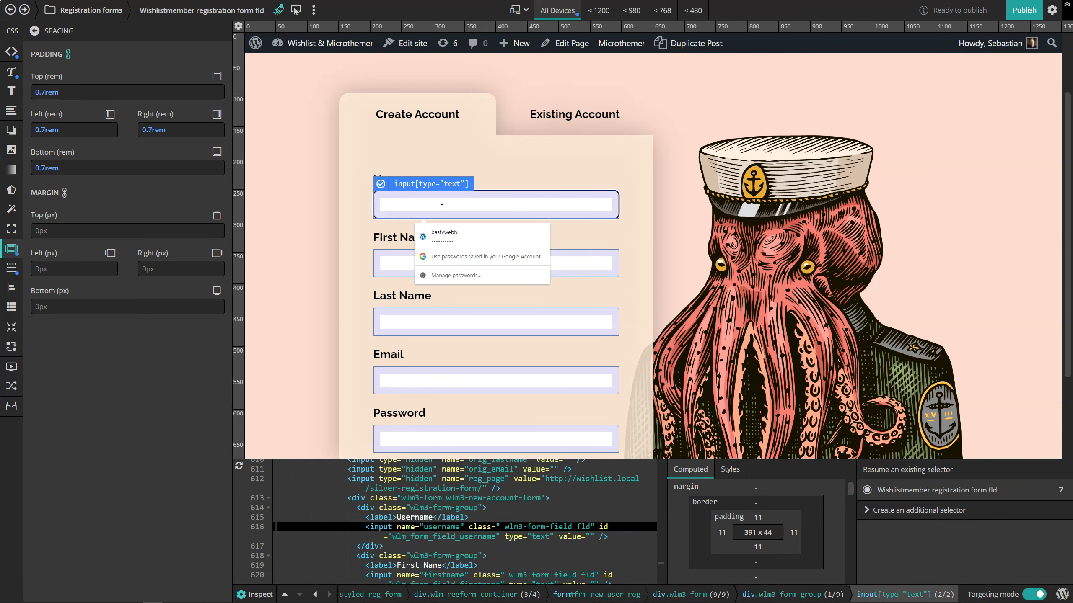
{"action": "left_click", "coordinate": [911, 512]}
{"action": "scroll", "coordinate": [918, 540], "scroll_direction": "down", "scroll_amount": 2}
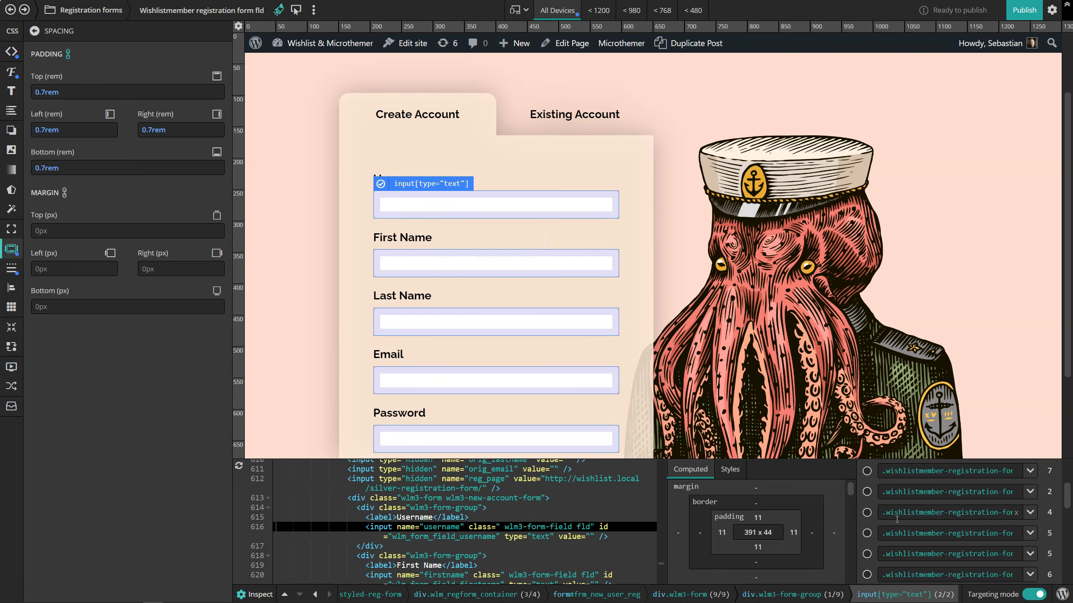
{"action": "scroll", "coordinate": [897, 519], "scroll_direction": "up", "scroll_amount": 2}
{"action": "scroll", "coordinate": [900, 526], "scroll_direction": "down", "scroll_amount": 2}
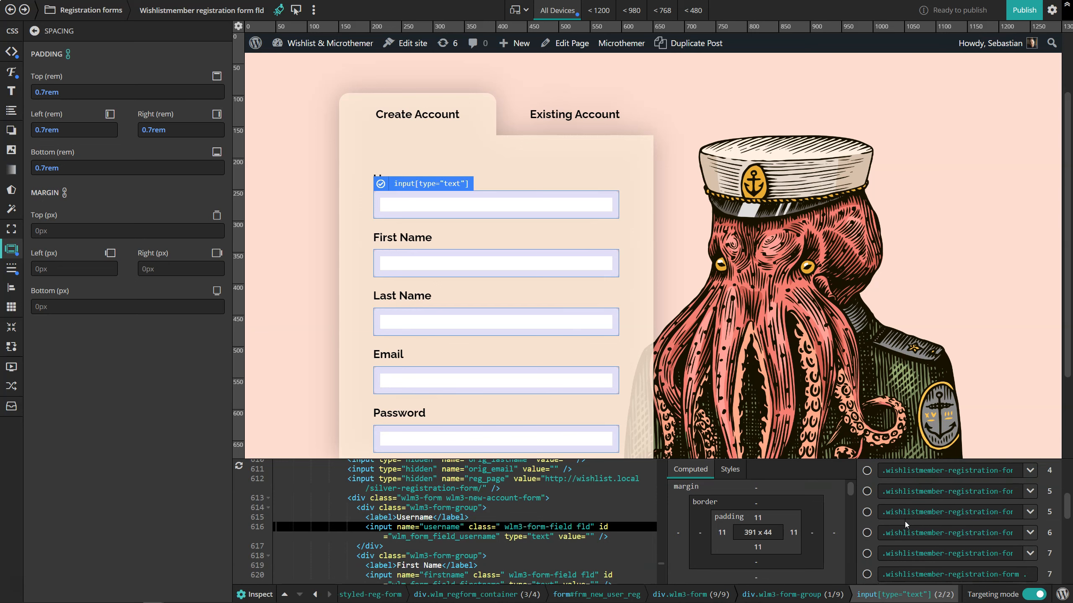
{"action": "left_click", "coordinate": [867, 553]}
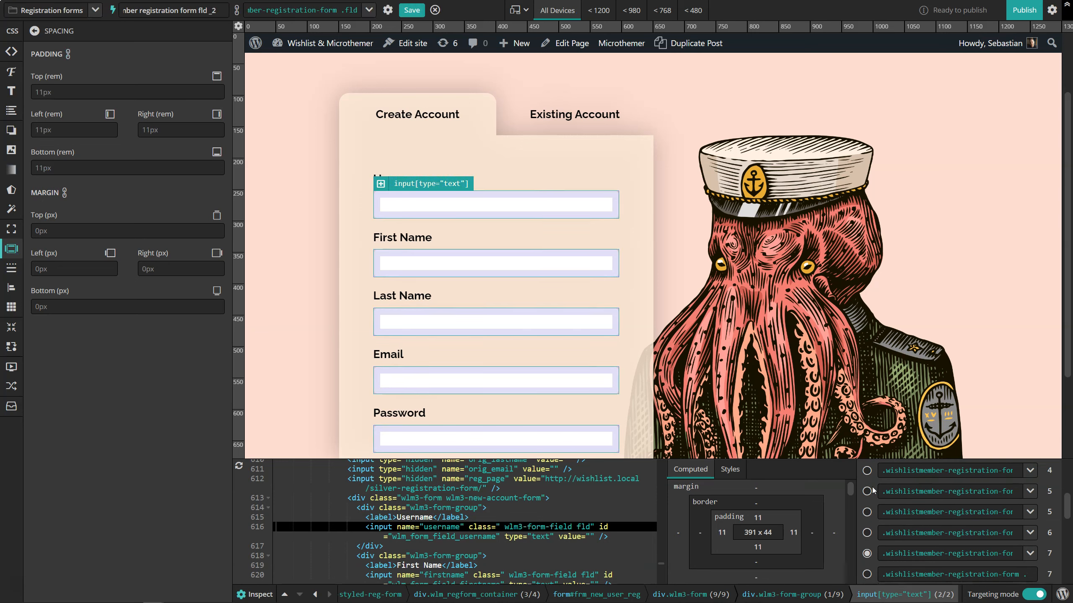
- Change the new field selector's custom prefix to .silver-reg-form and save the selector in the Registration forms folder
{"action": "left_click", "coordinate": [387, 10]}
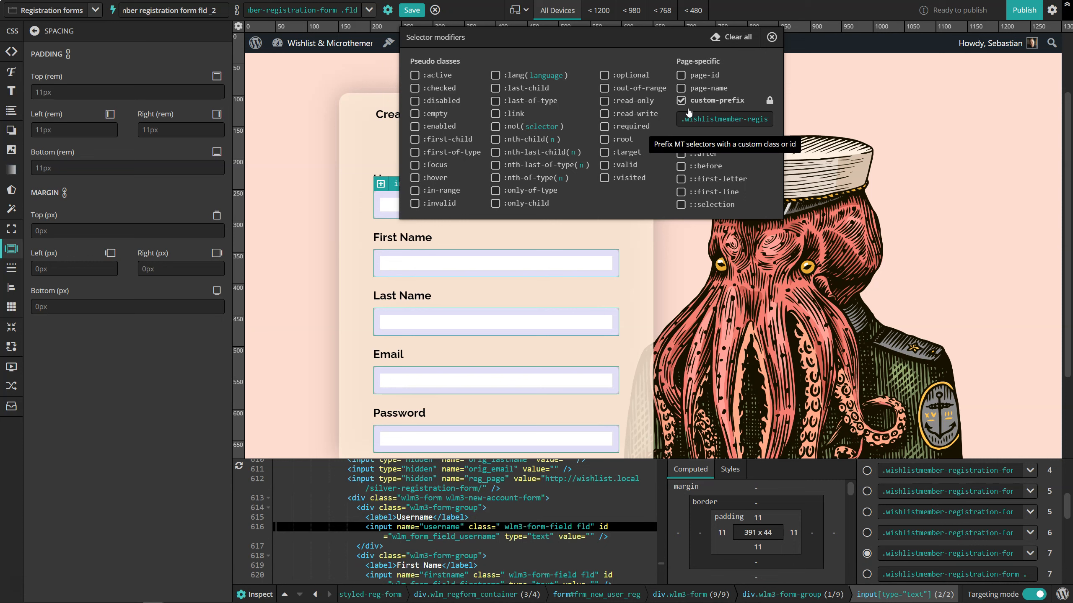
{"action": "left_click", "coordinate": [727, 119]}
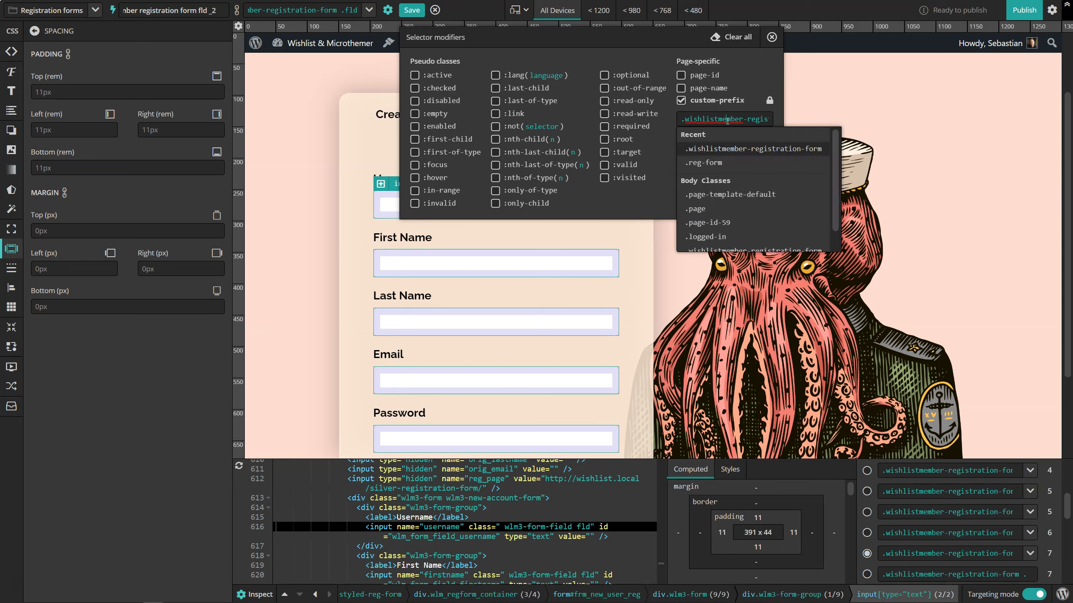
{"action": "scroll", "coordinate": [742, 182], "scroll_direction": "down", "scroll_amount": 1}
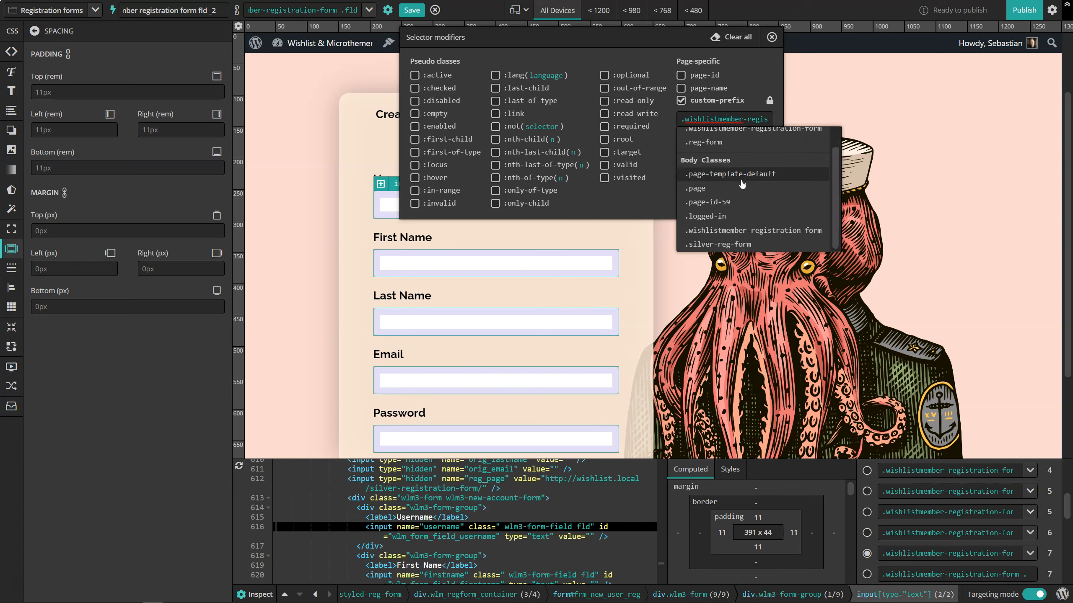
{"action": "left_click", "coordinate": [723, 244]}
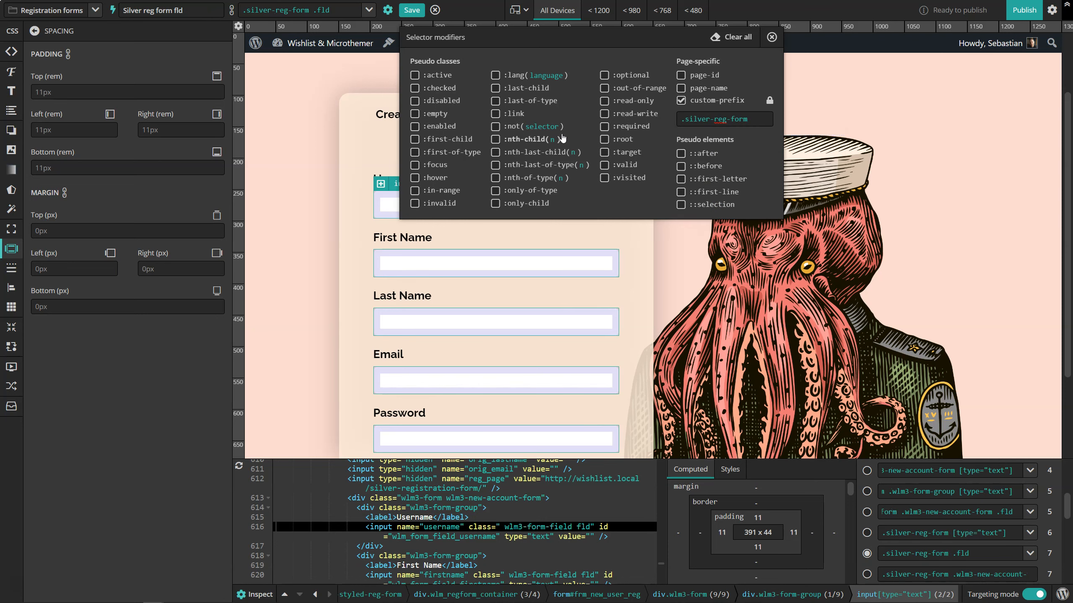
{"action": "left_click", "coordinate": [411, 10]}
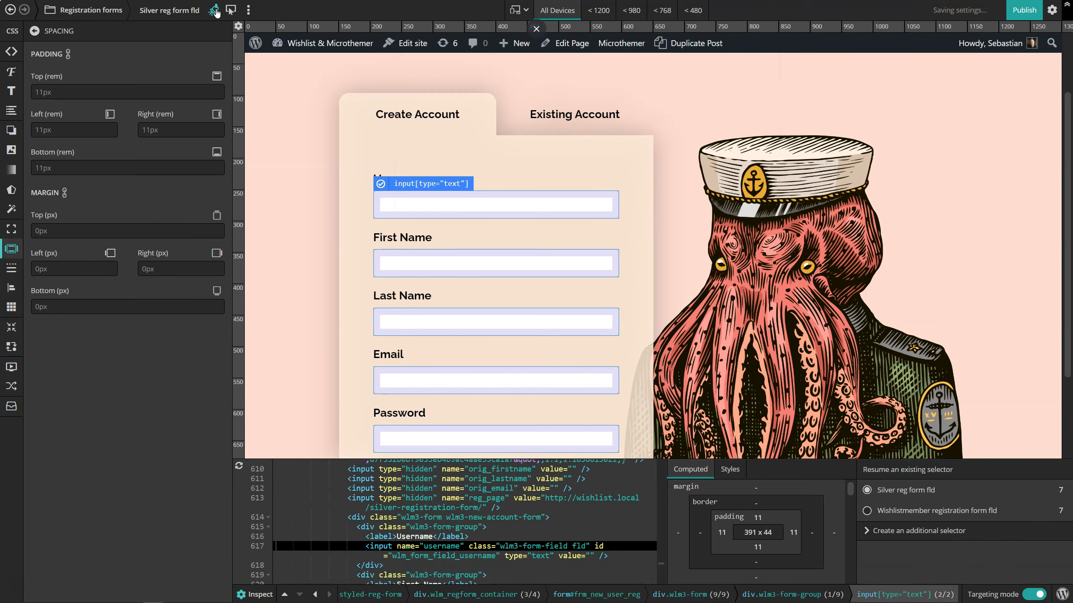
- Add the declaration border:4px solid grey; to the .silver-reg-form .fld rule in the code editor
{"action": "left_click", "coordinate": [11, 57]}
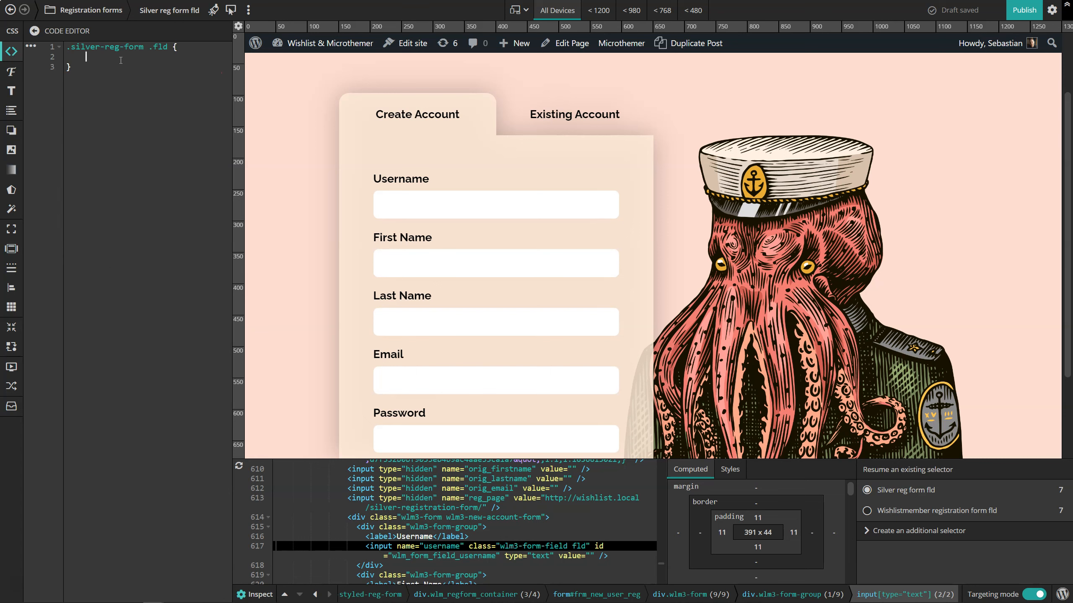
{"action": "type", "text": "border:4px"}
{"action": "type", "text": " solu"}
{"action": "type", "text": "id gre"}
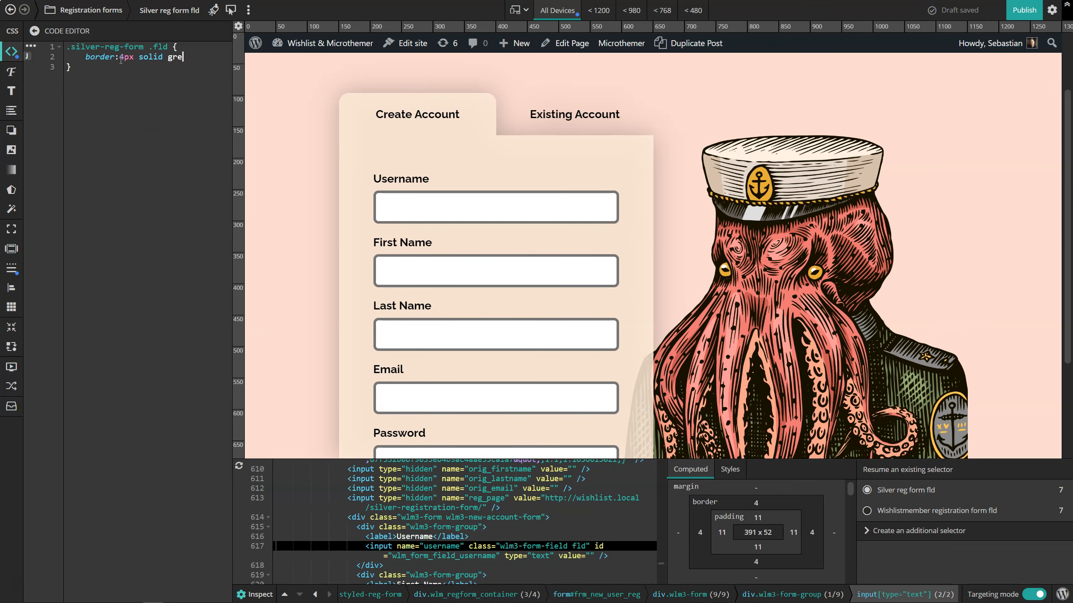
{"action": "type", "text": "y"}
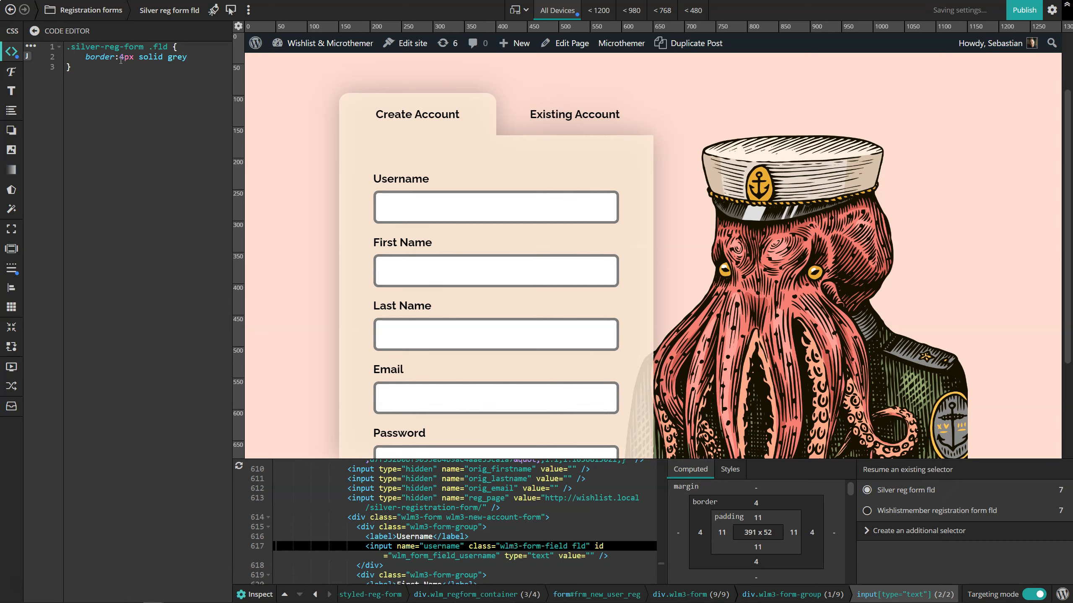
{"action": "type", "text": ";"}
- Lighten the border color of the Silver registration form fields to #d6d0d0 and check the fields on the page
{"action": "left_click", "coordinate": [12, 269]}
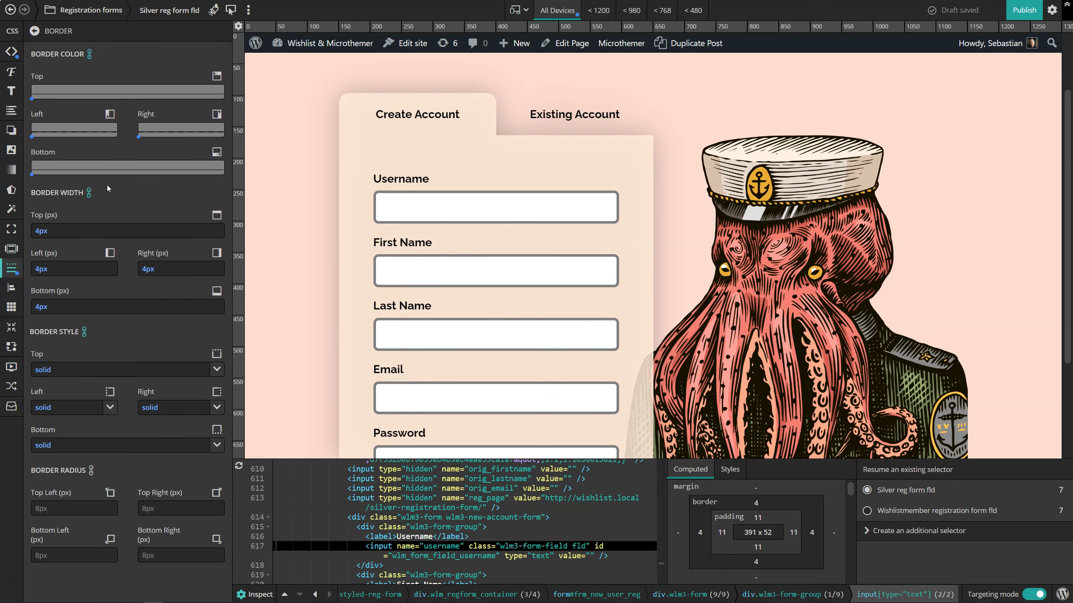
{"action": "left_click", "coordinate": [103, 93]}
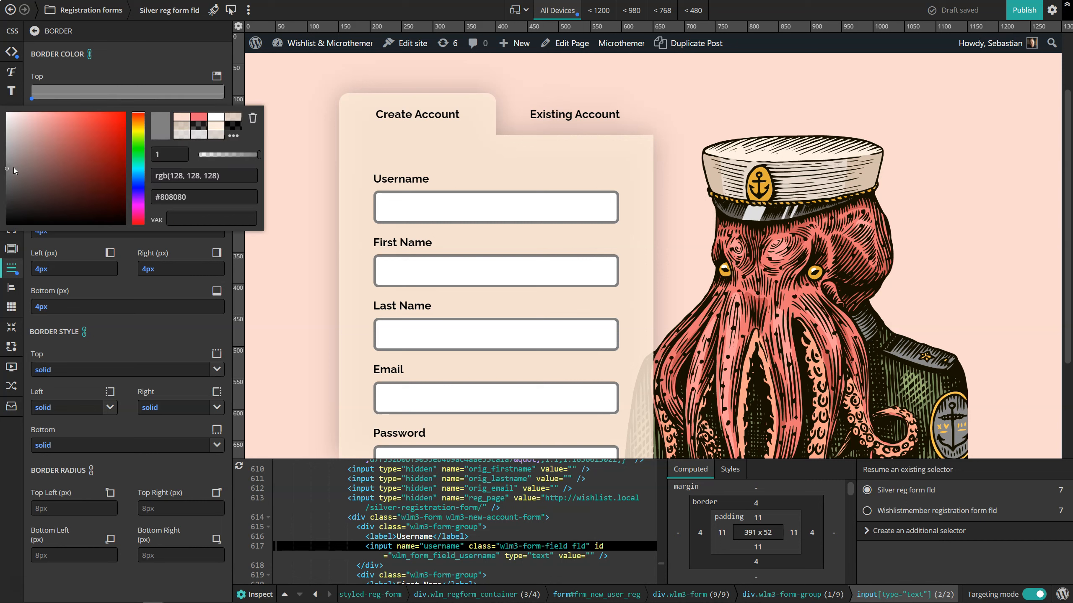
{"action": "left_click_drag", "start_coordinate": [7, 171], "coordinate": [10, 135]}
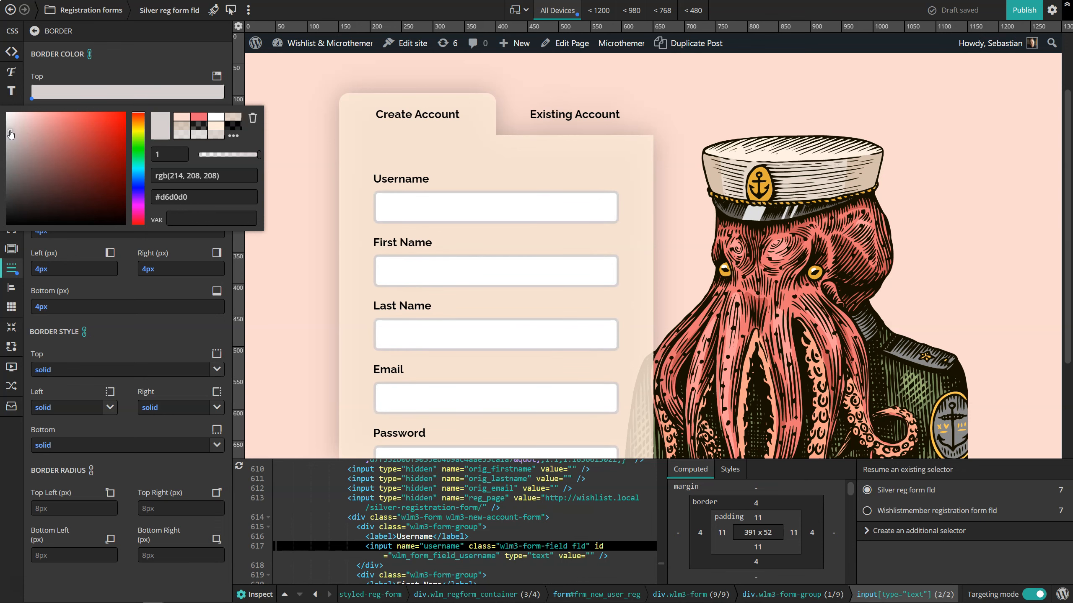
{"action": "scroll", "coordinate": [611, 212], "scroll_direction": "down", "scroll_amount": 3}
{"action": "scroll", "coordinate": [610, 212], "scroll_direction": "up", "scroll_amount": 4}
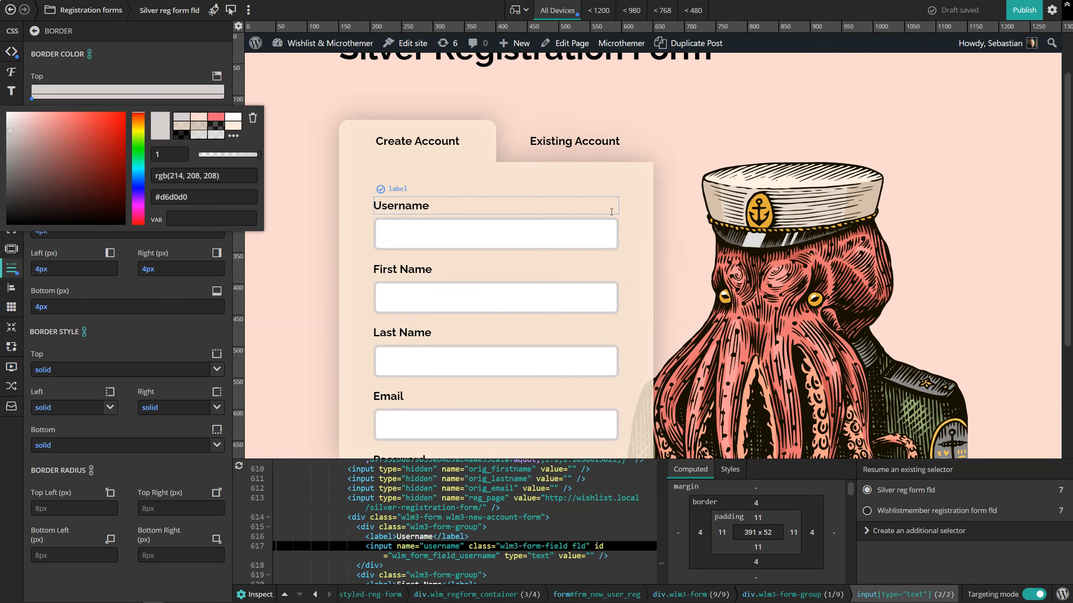
- Create a folder named "Silver registration form" and move the Silver reg form fld selector into it
{"action": "left_click", "coordinate": [88, 13]}
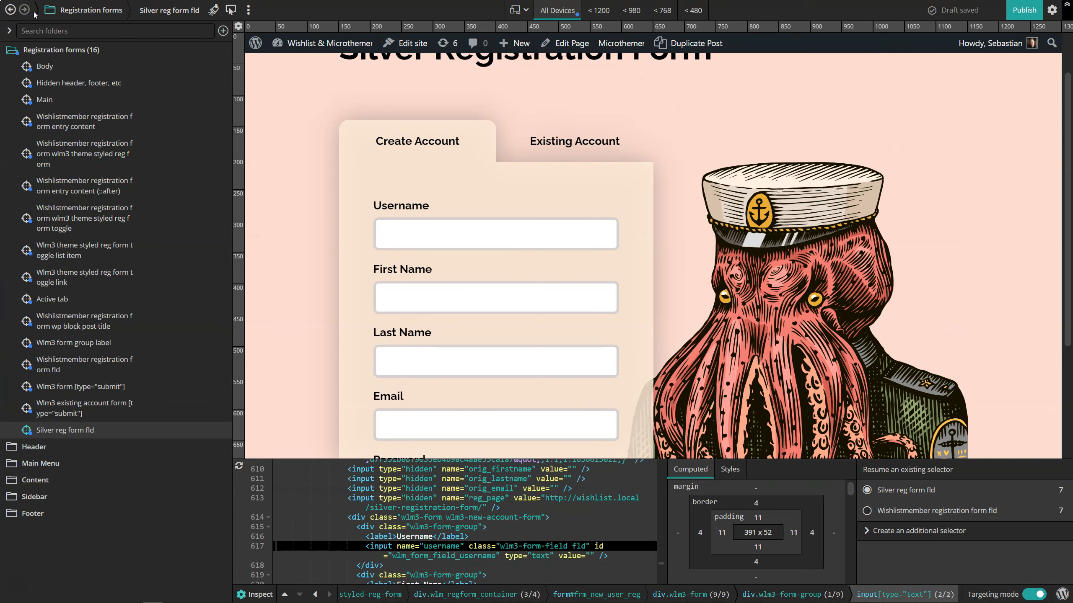
{"action": "left_click", "coordinate": [223, 30]}
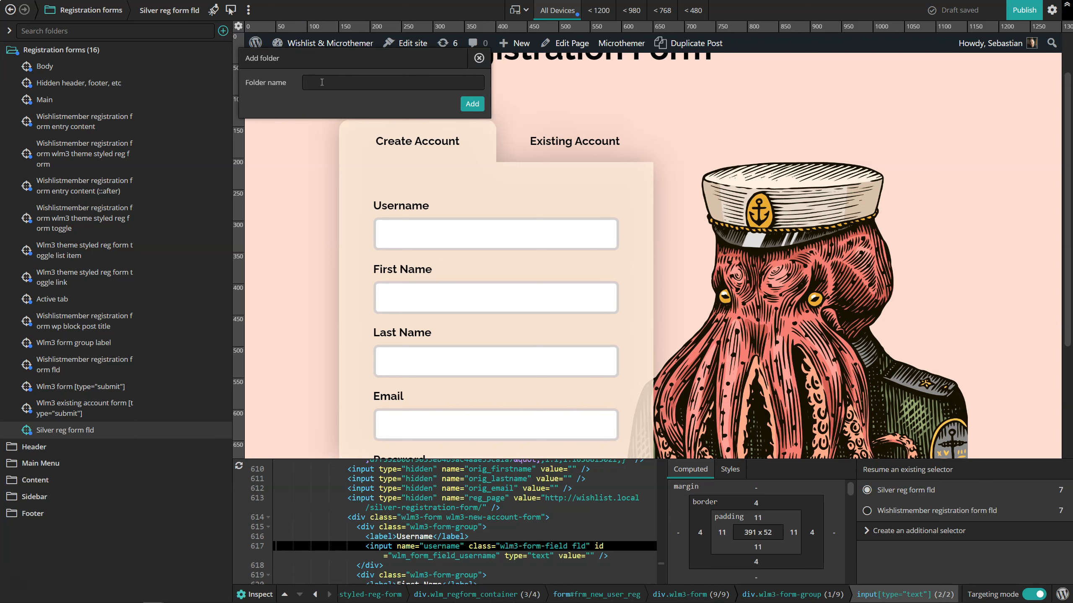
{"action": "type", "text": "Silver registration form"}
{"action": "left_click", "coordinate": [470, 104]}
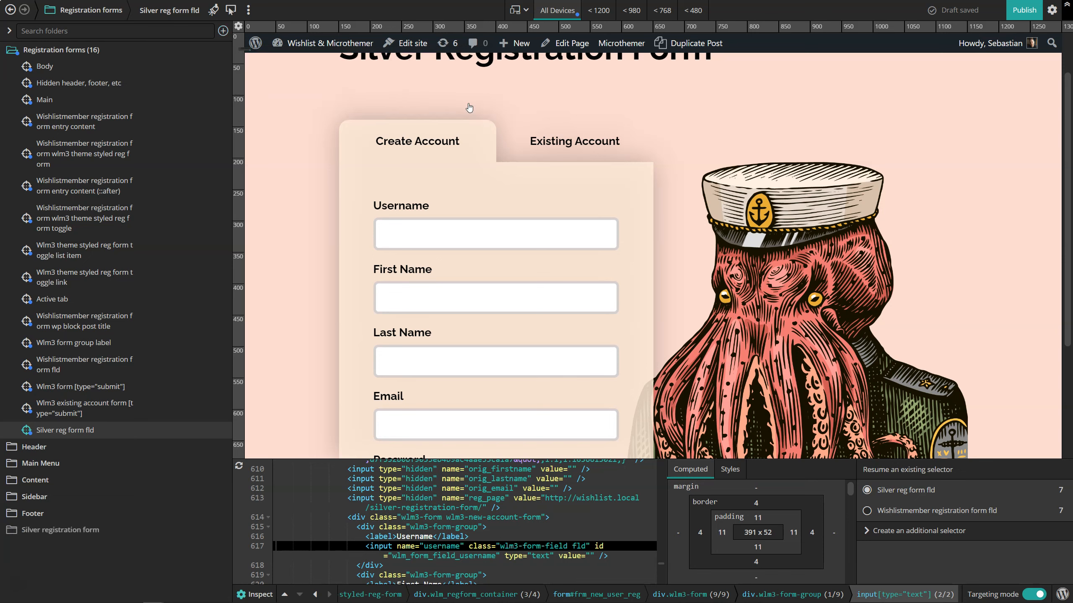
{"action": "left_click_drag", "start_coordinate": [57, 428], "coordinate": [38, 529]}
{"action": "left_click_drag", "start_coordinate": [27, 493], "coordinate": [34, 450]}
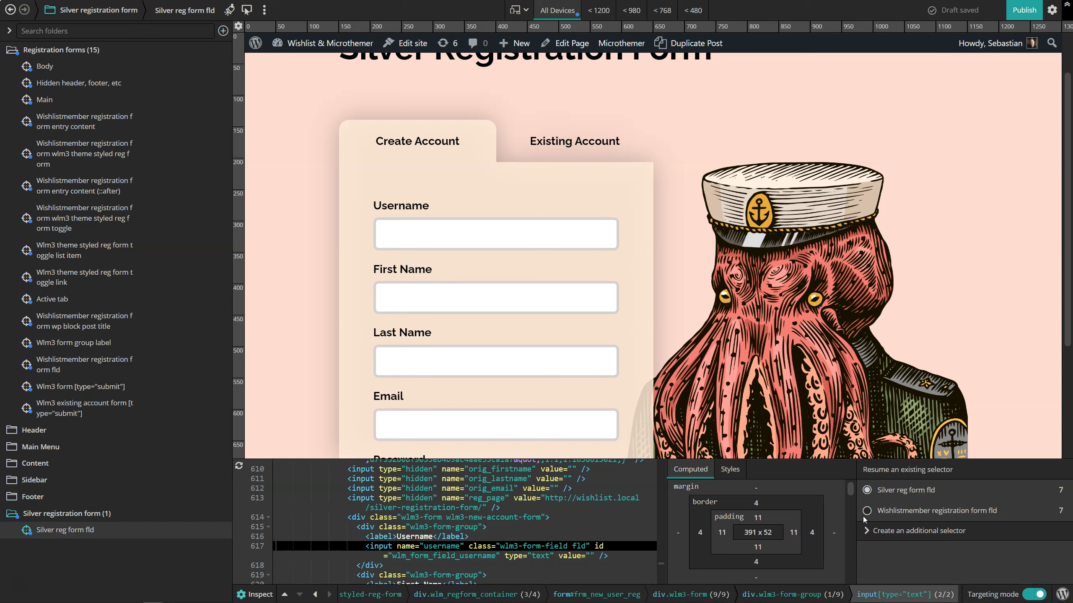
{"action": "left_click", "coordinate": [940, 534]}
{"action": "scroll", "coordinate": [945, 561], "scroll_direction": "down", "scroll_amount": 1}
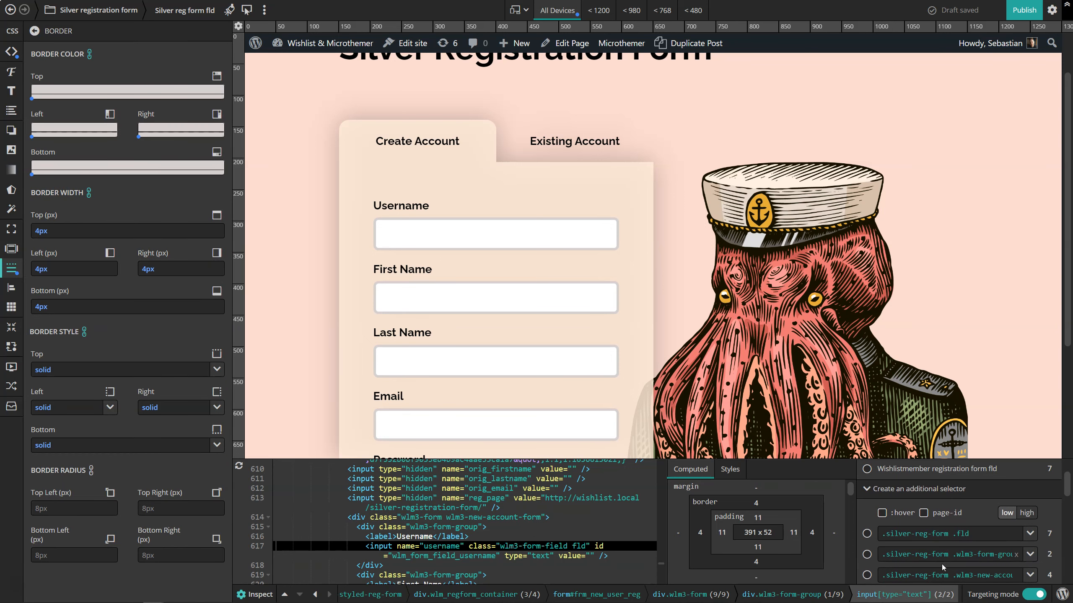
{"action": "left_click_drag", "start_coordinate": [976, 534], "coordinate": [881, 536]}
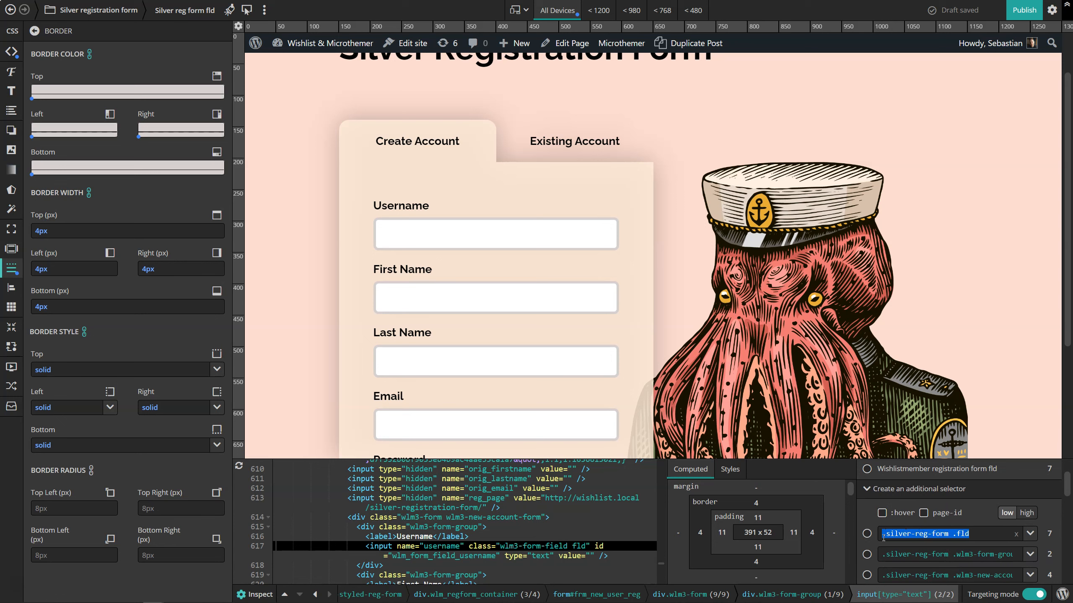
{"action": "left_click", "coordinate": [907, 535]}
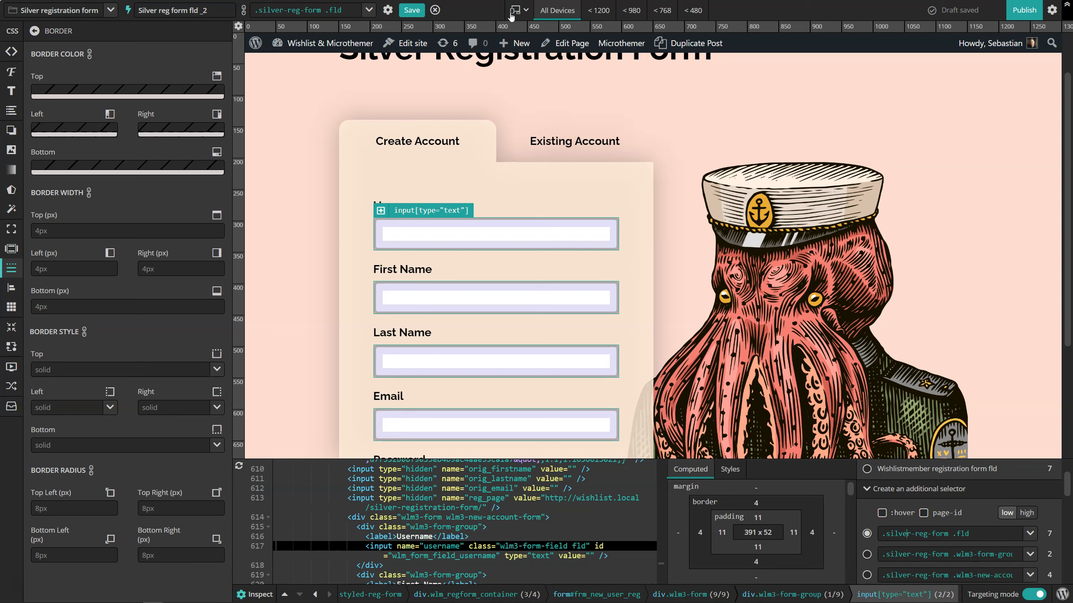
{"action": "left_click", "coordinate": [435, 10]}
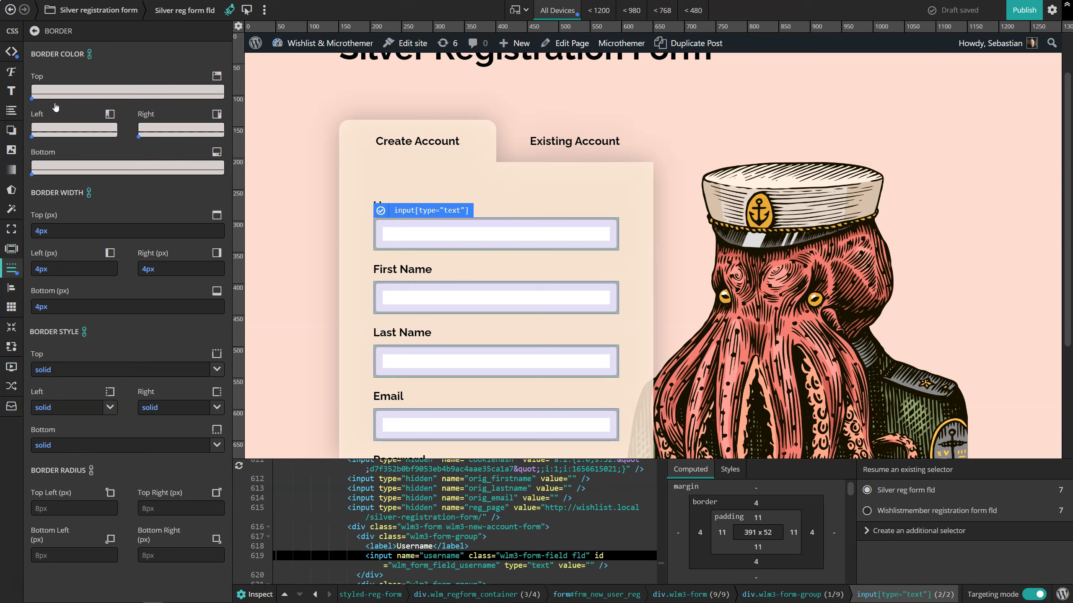
- Review the contents of the Silver registration form folder and the styled Silver Registration Form page
{"action": "left_click", "coordinate": [50, 10]}
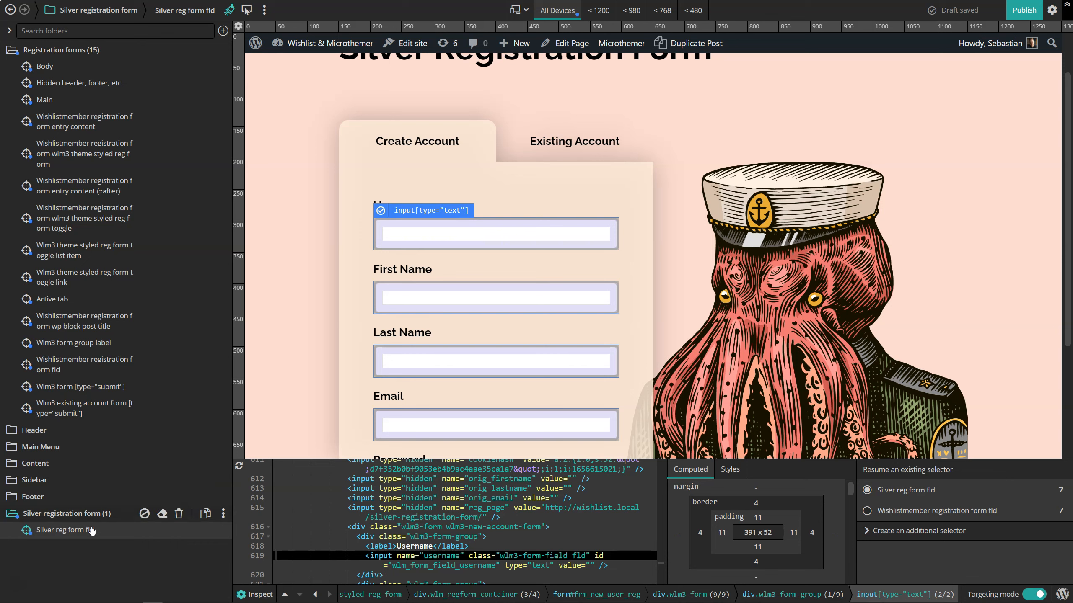
{"action": "left_click", "coordinate": [245, 11]}
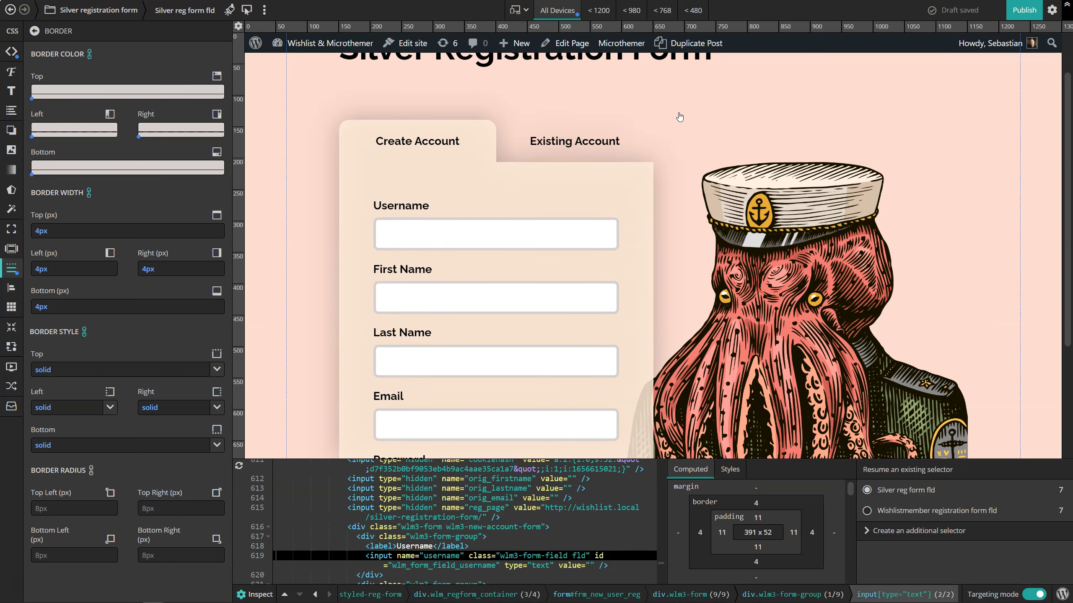
{"action": "scroll", "coordinate": [662, 140], "scroll_direction": "up", "scroll_amount": 2}
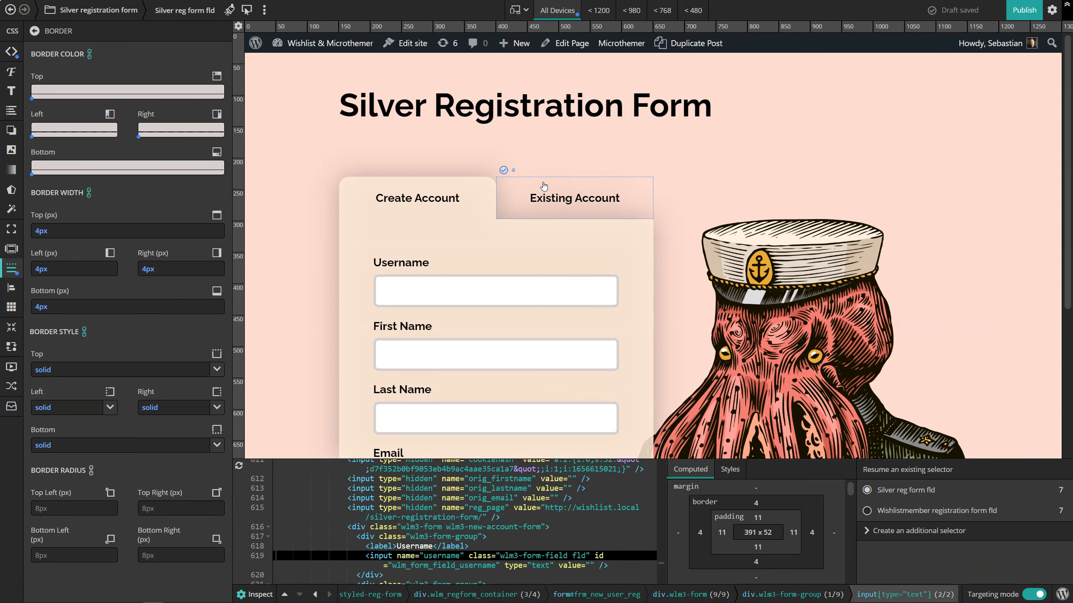
{"action": "scroll", "coordinate": [511, 182], "scroll_direction": "down", "scroll_amount": 1}
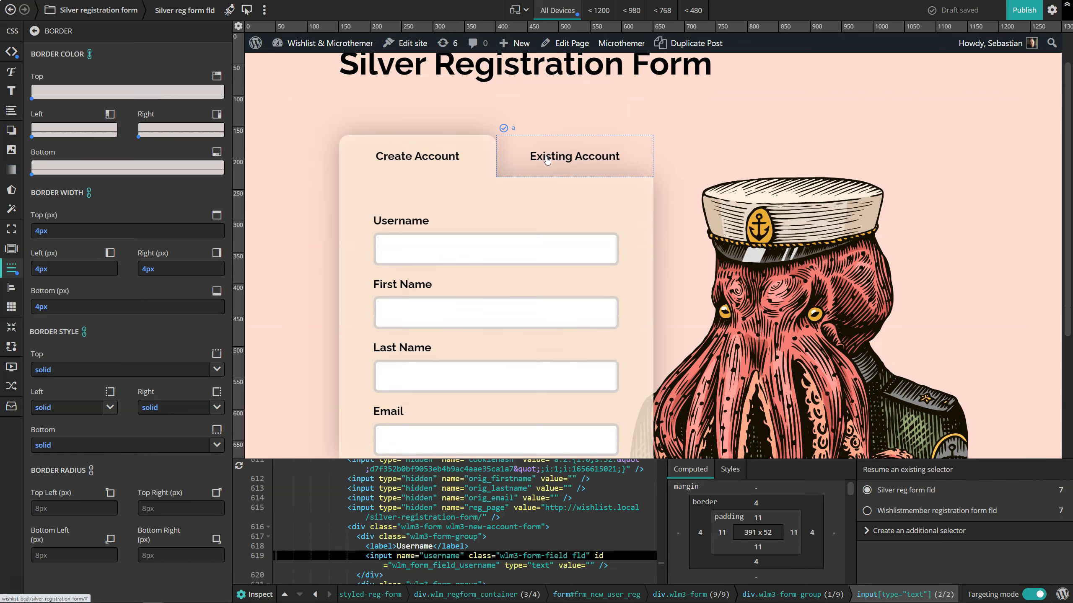
{"action": "scroll", "coordinate": [515, 185], "scroll_direction": "down", "scroll_amount": 3}
{"action": "scroll", "coordinate": [490, 201], "scroll_direction": "up", "scroll_amount": 3}
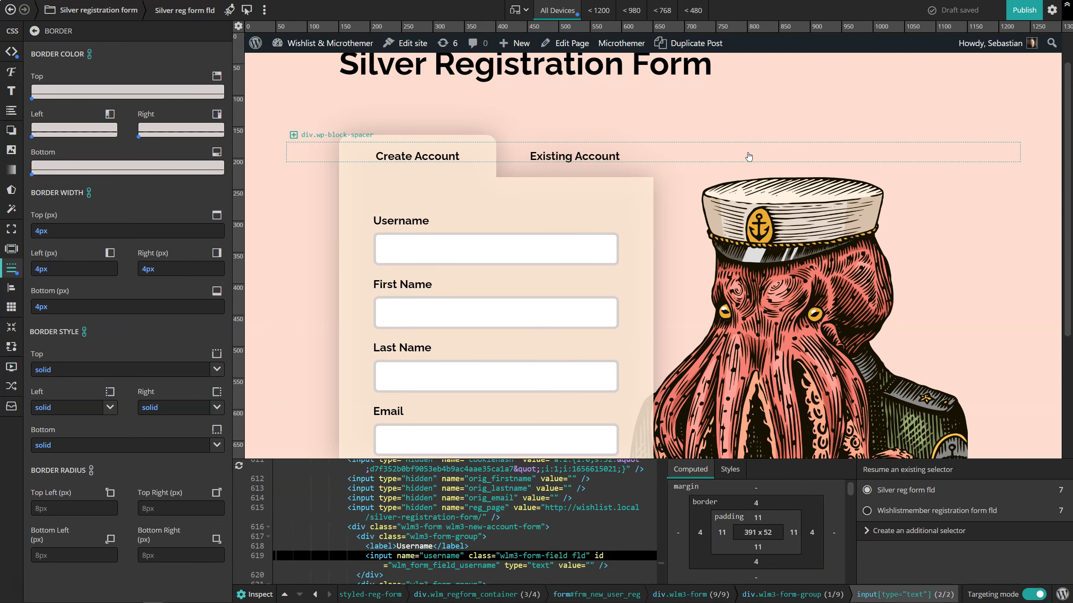
{"action": "scroll", "coordinate": [715, 268], "scroll_direction": "up", "scroll_amount": 1}
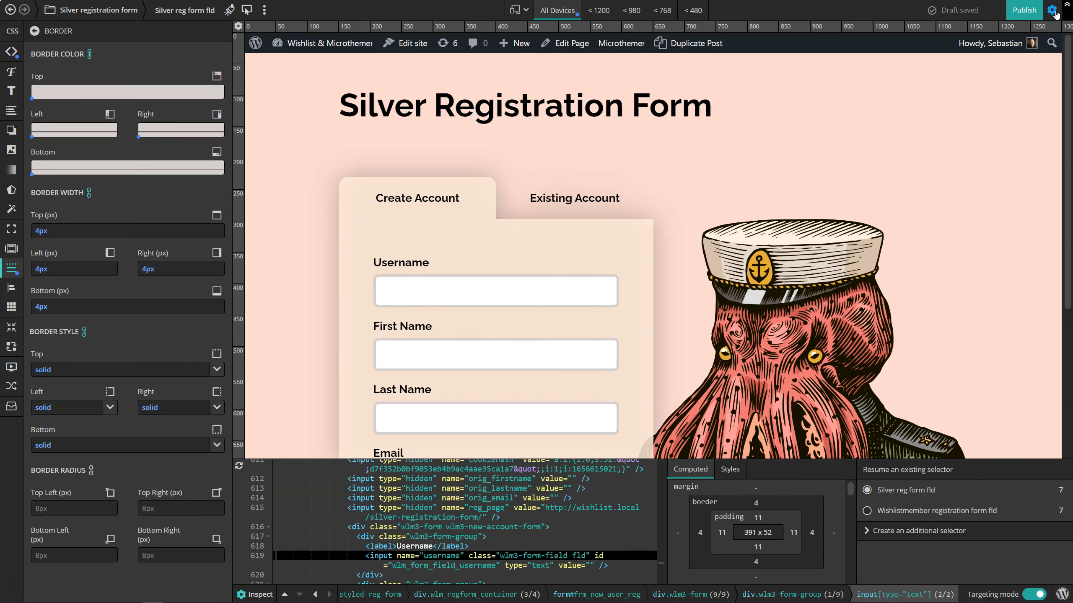
- View the Merge import settings for the Wishlist Member Registration Form design pack
{"action": "left_click", "coordinate": [1052, 10]}
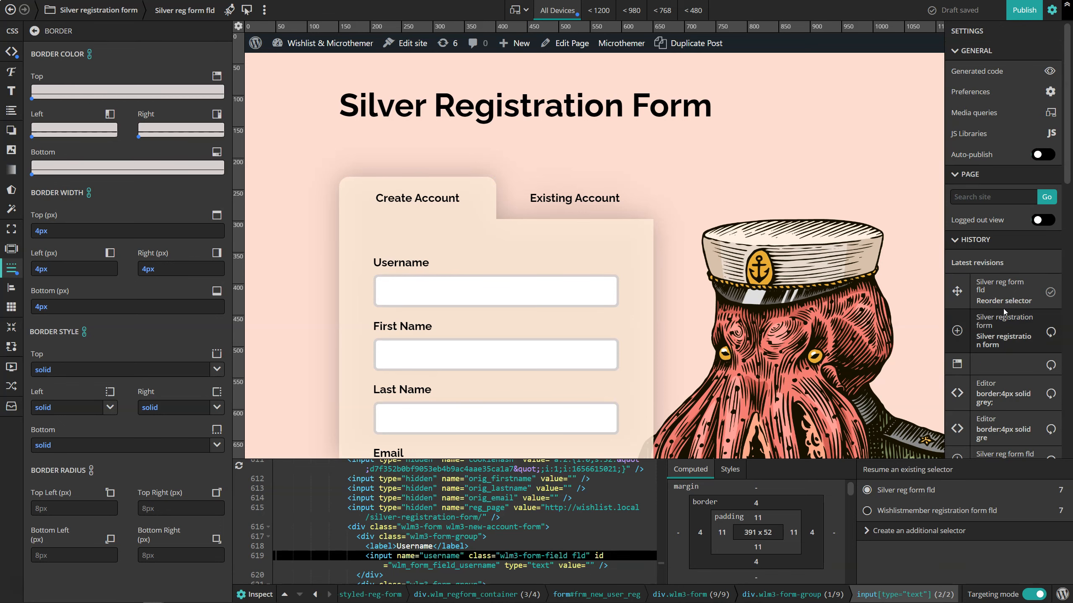
{"action": "scroll", "coordinate": [1019, 304], "scroll_direction": "down", "scroll_amount": 9}
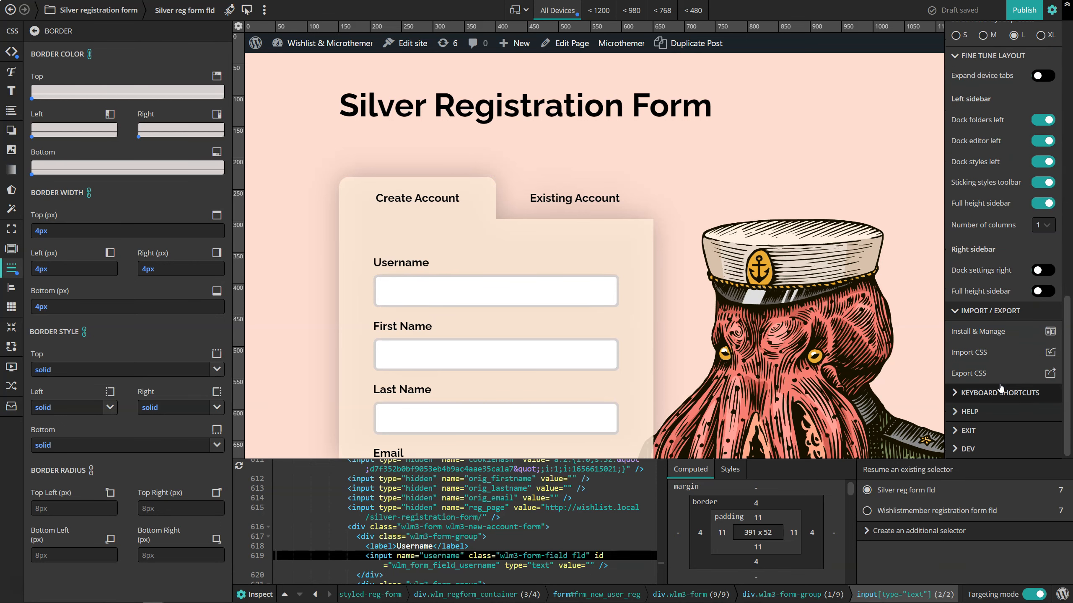
{"action": "left_click", "coordinate": [985, 336]}
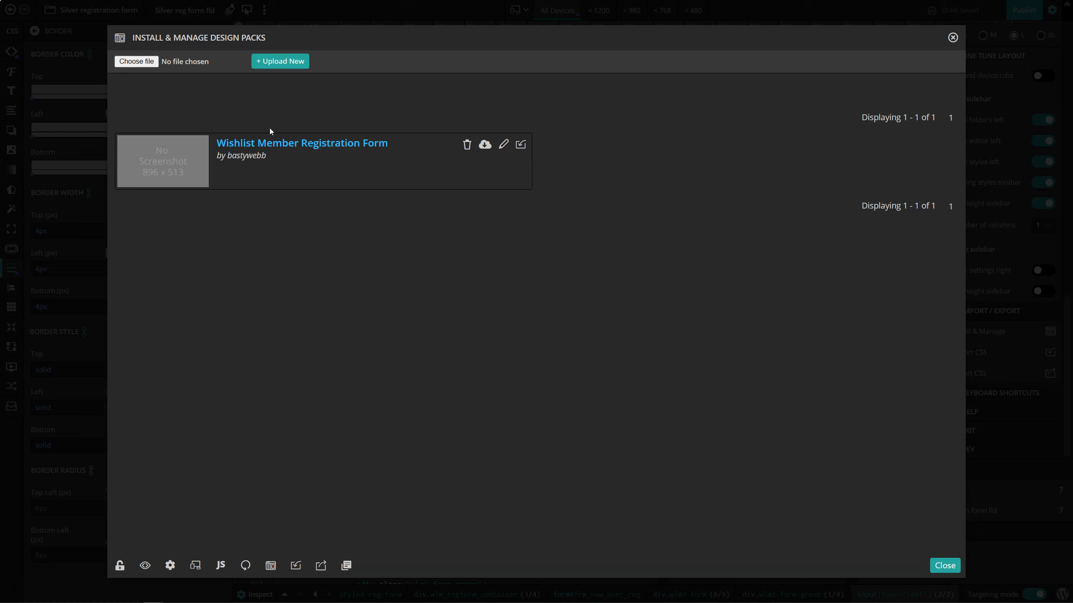
{"action": "left_click", "coordinate": [520, 145]}
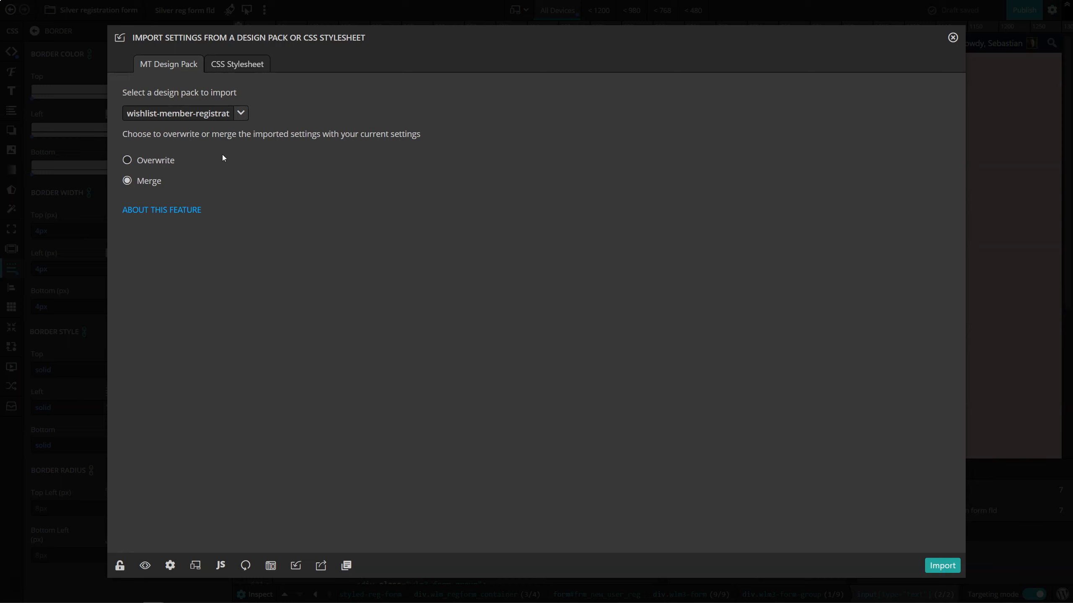
{"action": "left_click", "coordinate": [938, 571]}
{"action": "left_click", "coordinate": [954, 38]}
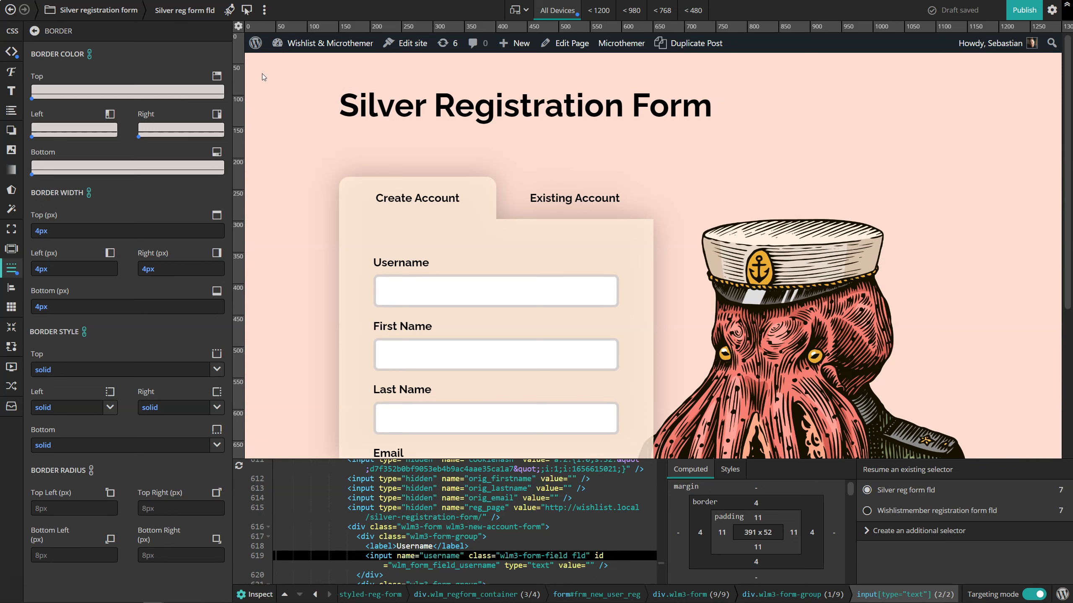
{"action": "scroll", "coordinate": [746, 511], "scroll_direction": "down", "scroll_amount": 3}
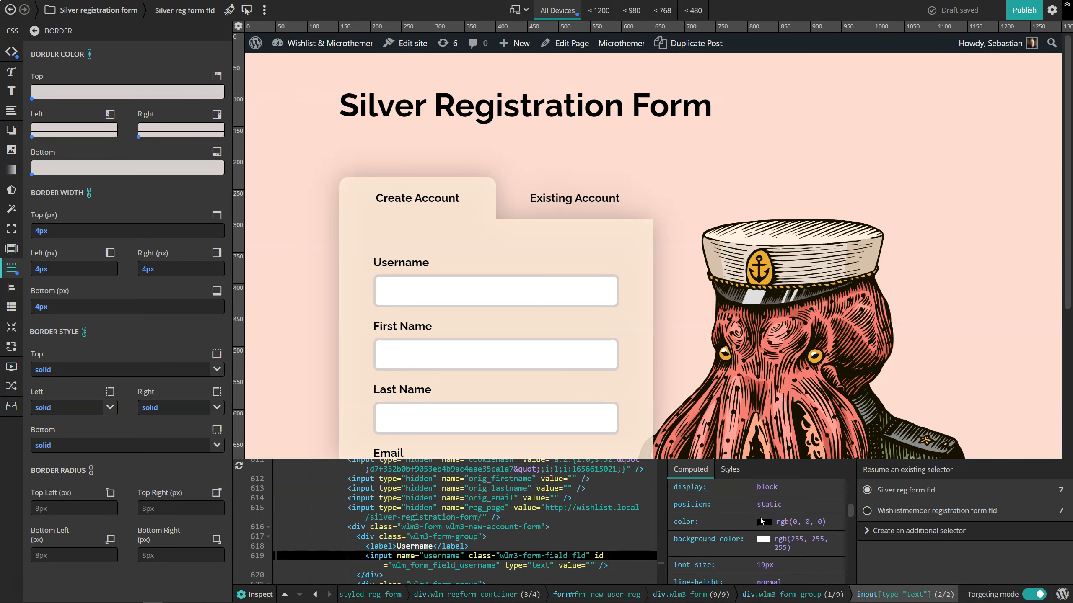